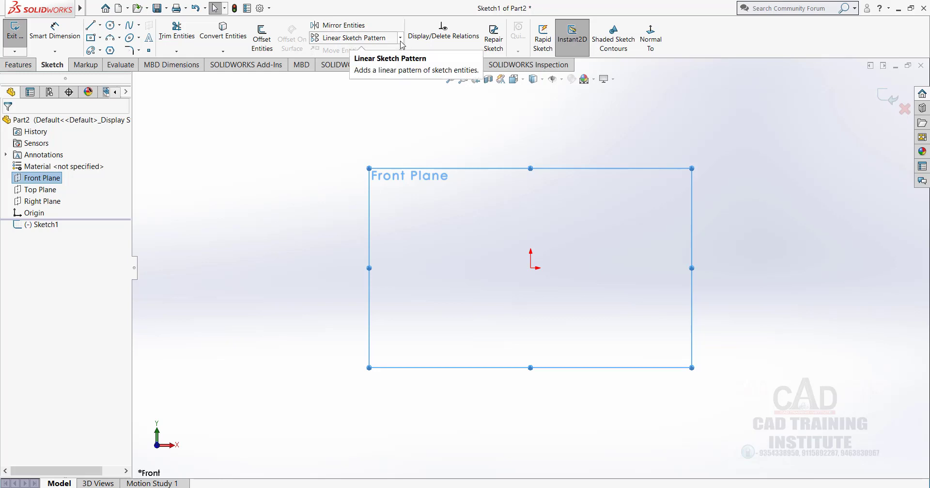
left_click(442, 52)
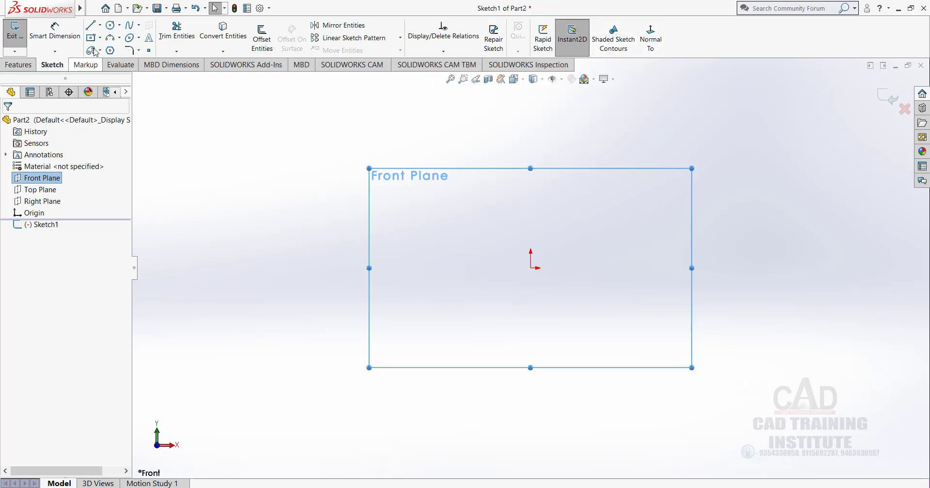
left_click(89, 28)
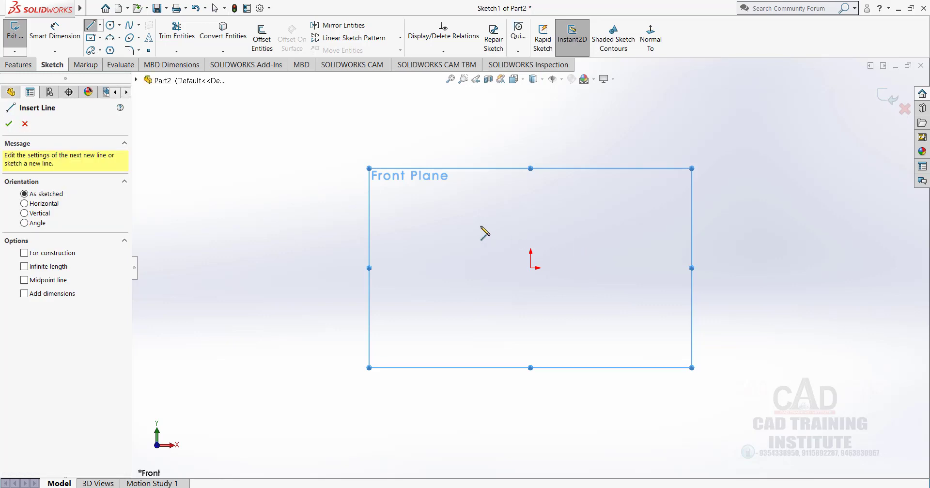
left_click(562, 231)
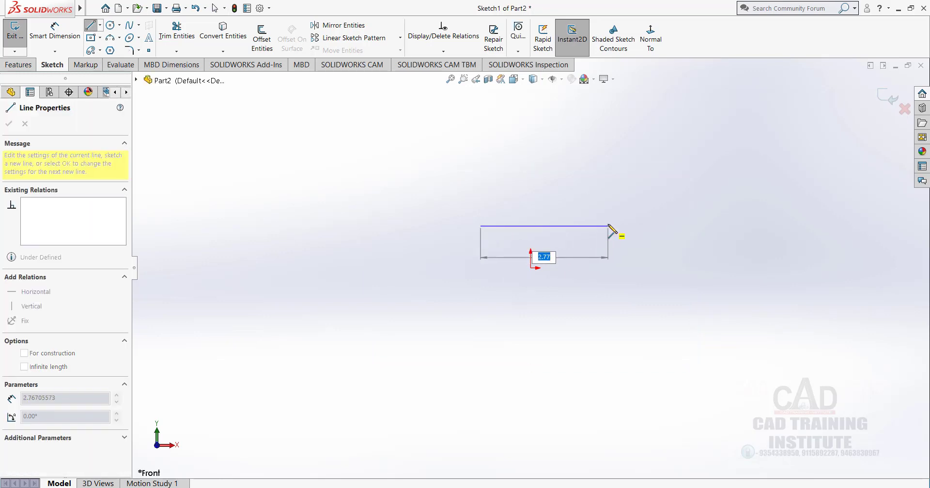
right_click(594, 188)
left_click(642, 209)
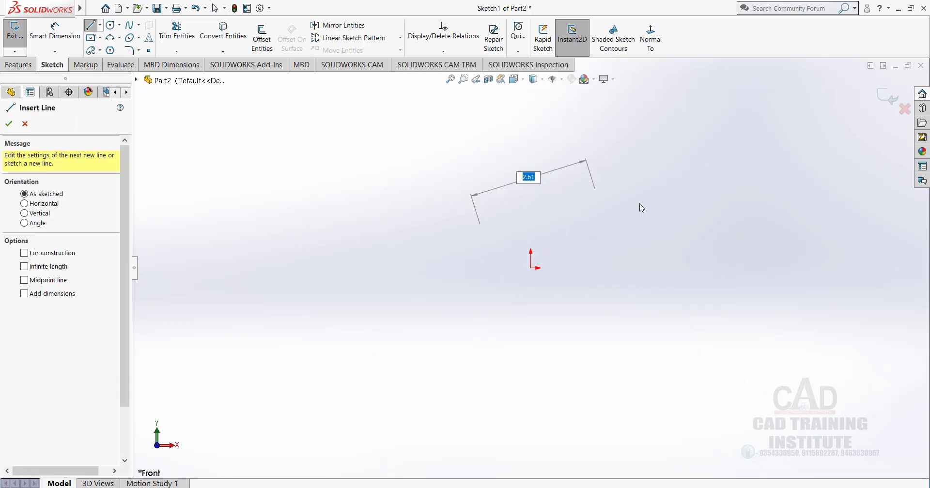
key("Escape")
left_click(891, 487)
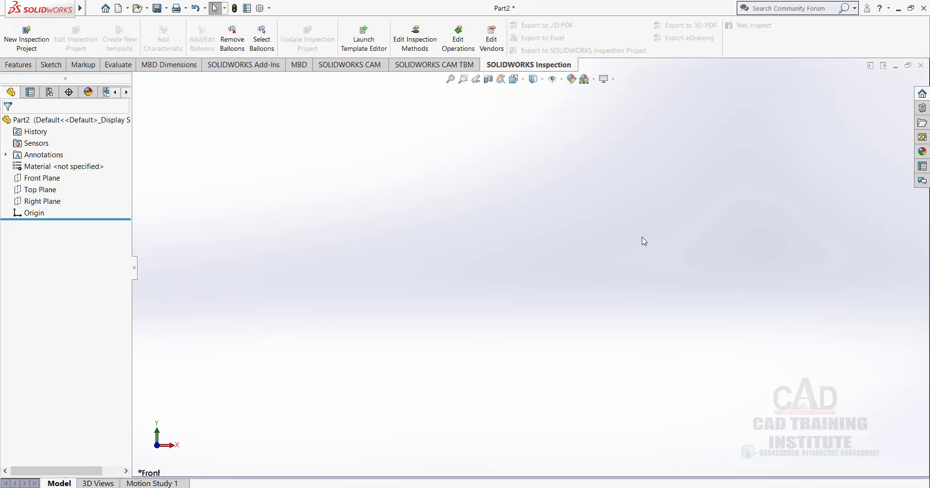
Step: Start a new sketch on the Front Plane
right_click(44, 182)
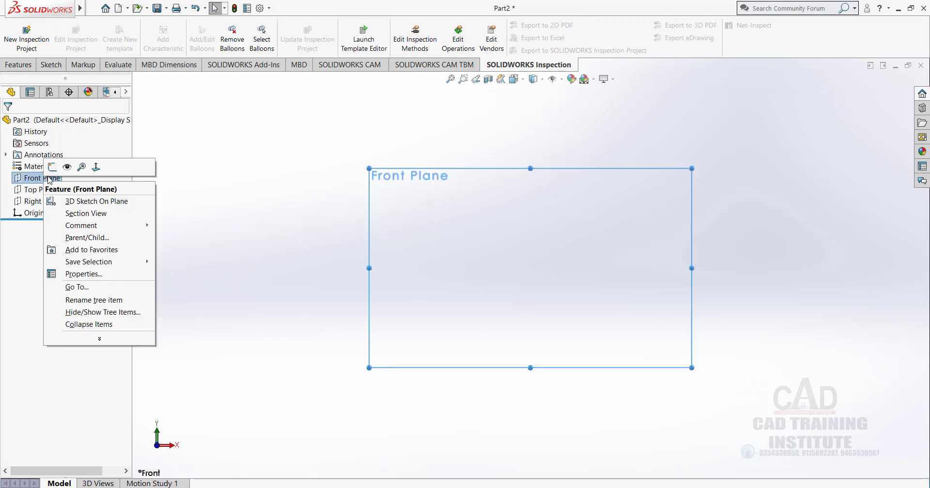
left_click(54, 166)
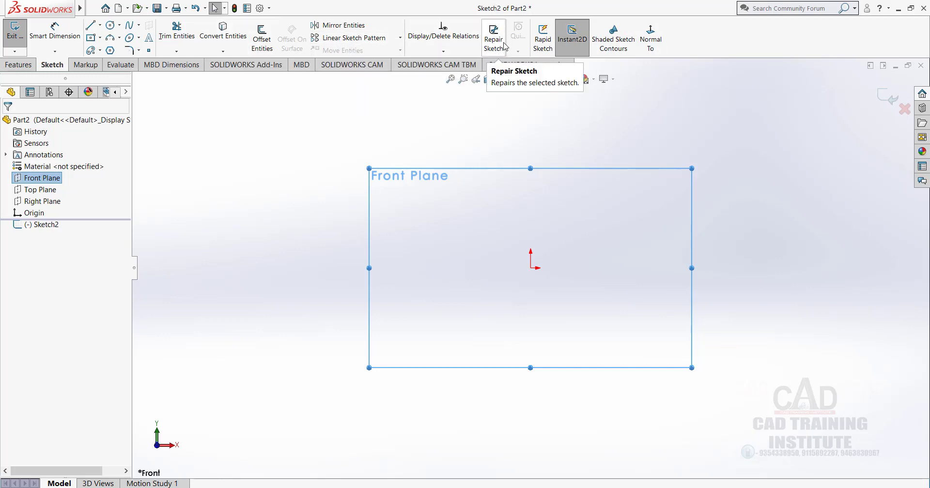
left_click(443, 51)
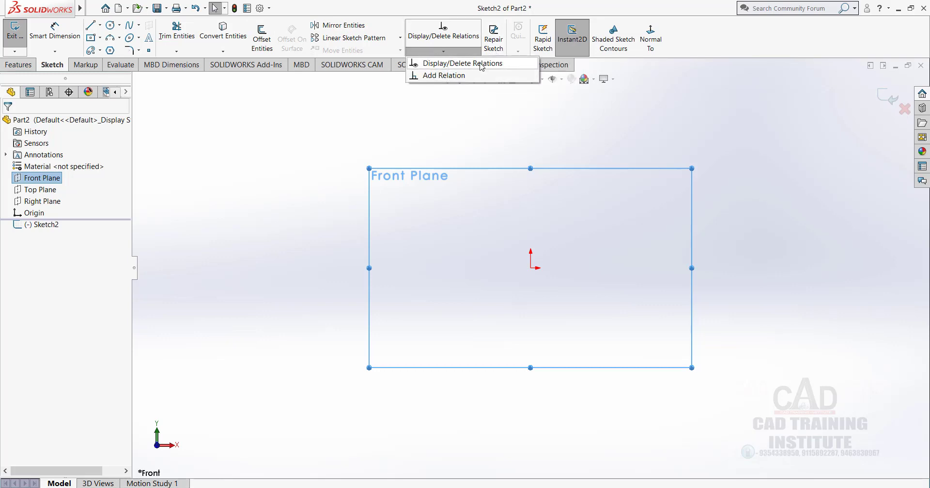
left_click(451, 51)
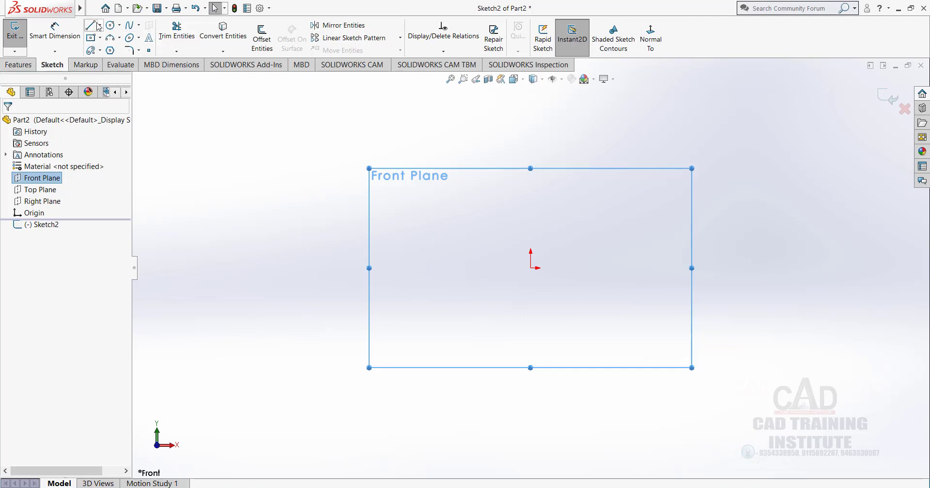
Step: Sketch a stepped chain of three lines near the origin: about 79 mm horizontal, 56 mm vertically down, and 34 mm horizontal
left_click(92, 27)
left_click(461, 224)
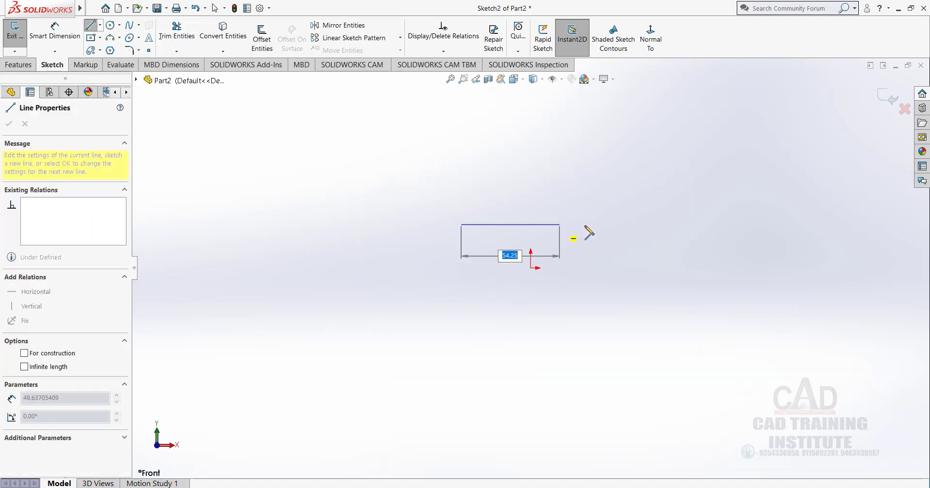
left_click(606, 224)
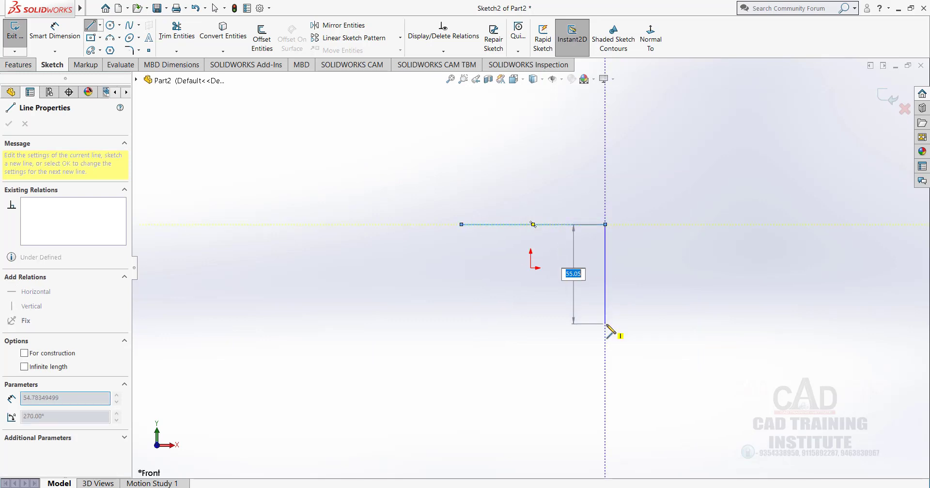
left_click(666, 325)
right_click(663, 262)
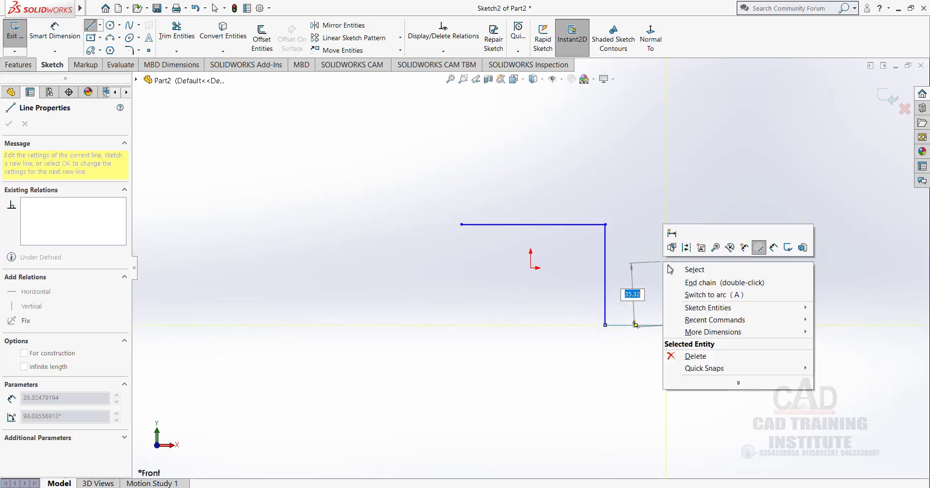
left_click(710, 282)
Step: Turn on the display of sketch relations for the stepped lines
right_click(545, 180)
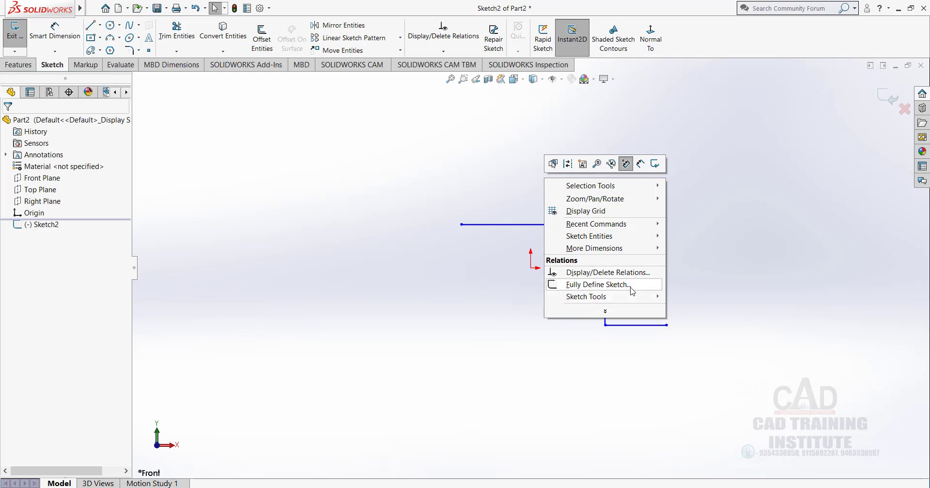
mouse_move(627, 303)
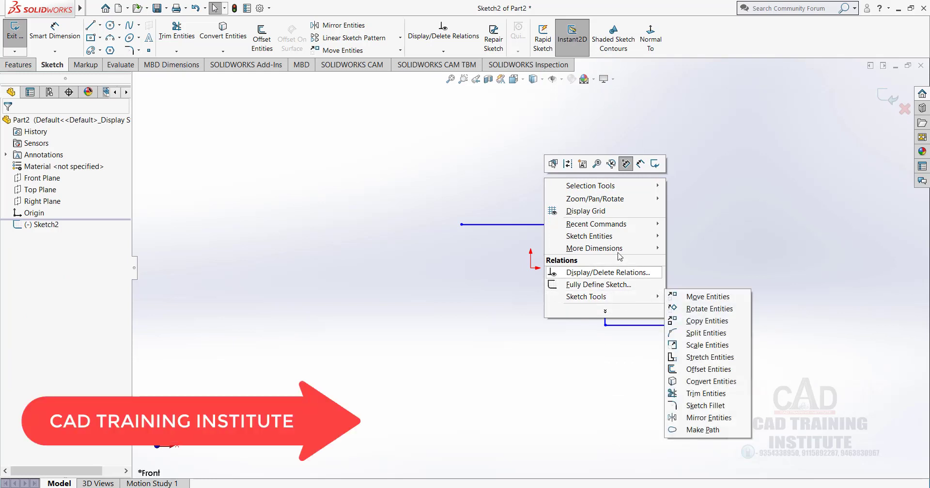
mouse_move(624, 252)
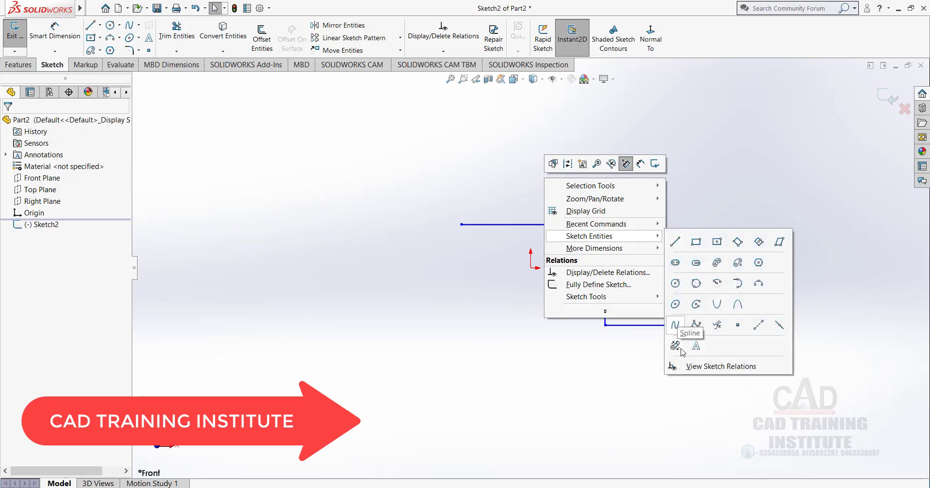
left_click(720, 368)
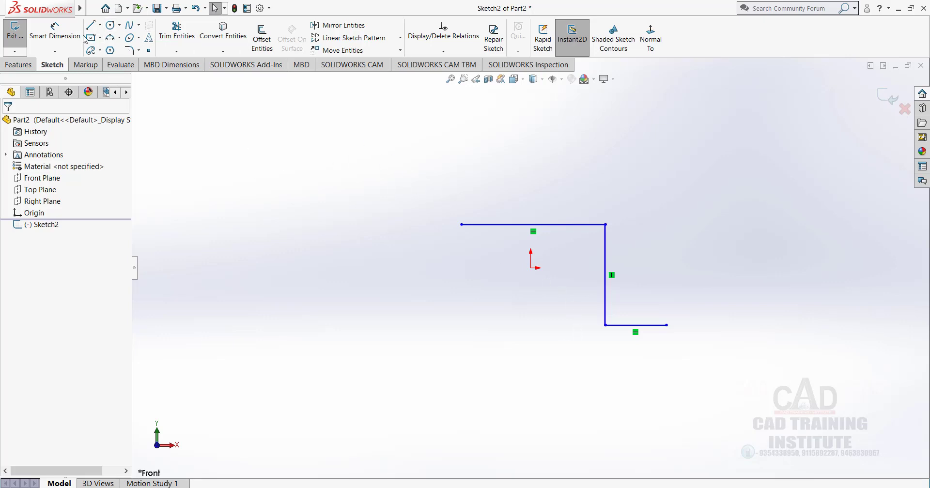
Step: Dimension the upper horizontal line and set its length to 80 mm
left_click(54, 30)
left_click(565, 225)
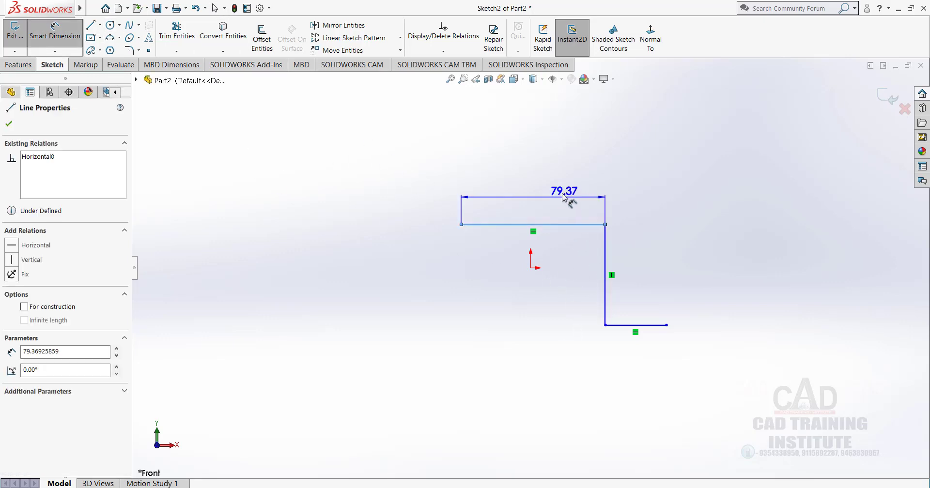
left_click(558, 188)
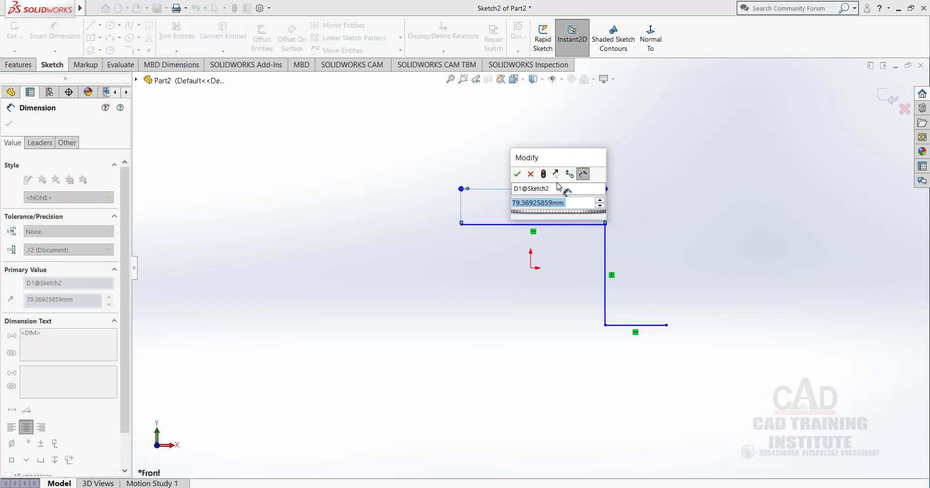
type("80")
key("Return")
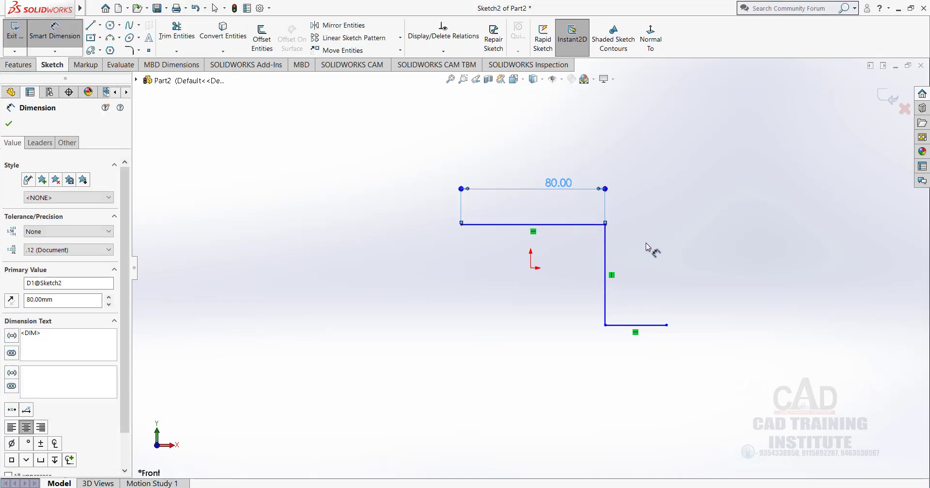
Step: Dimension the vertical line and set its length to 50 mm
left_click(610, 264)
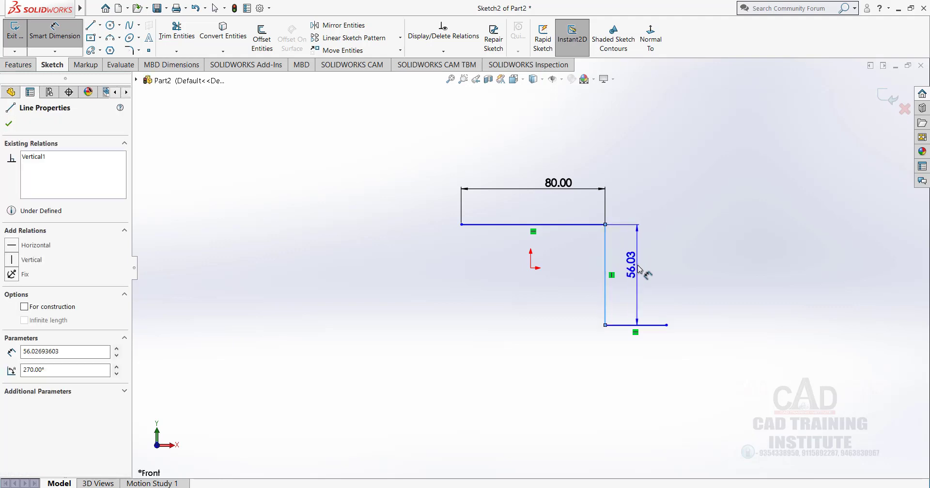
left_click(638, 270)
type("50")
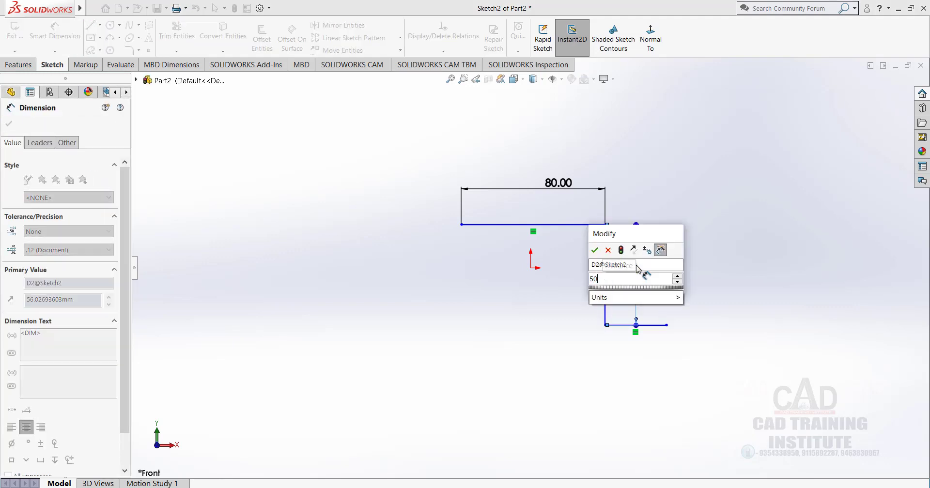
key("Return")
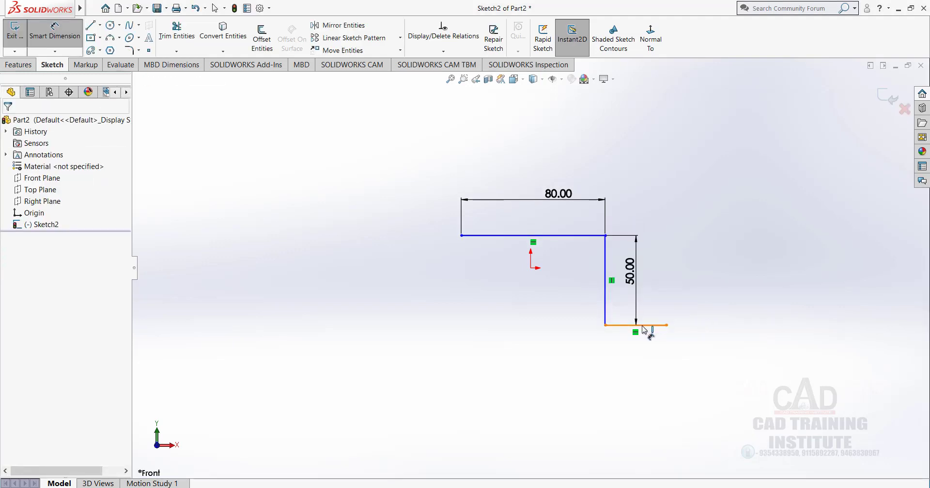
Step: Dimension the lower horizontal line, set its length to 40 mm and end dimensioning
left_click(647, 325)
left_click(636, 364)
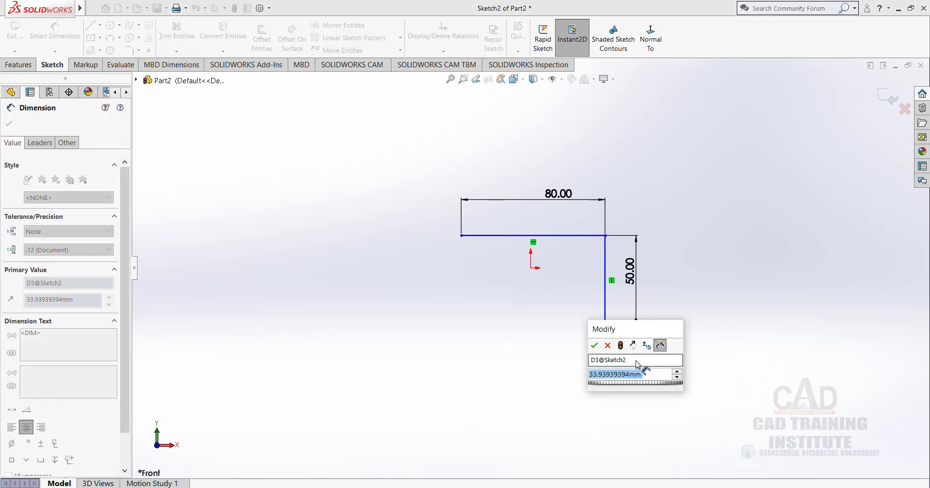
left_click(738, 222)
right_click(686, 187)
left_click(724, 219)
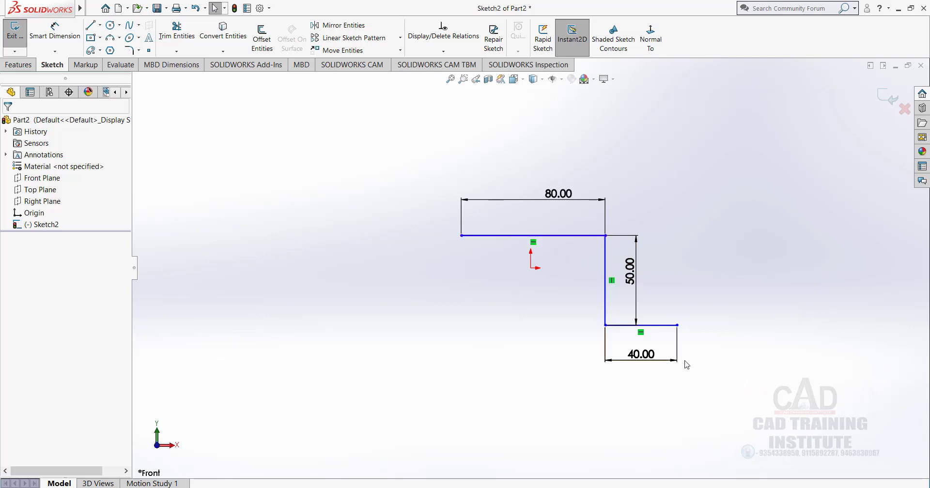
Step: Select the whole stepped profile with its dimensions and delete all of its relations and dimensions
mouse_move(719, 173)
left_mouse_down()
mouse_move(409, 393)
mouse_move(361, 390)
left_mouse_up()
left_click(442, 53)
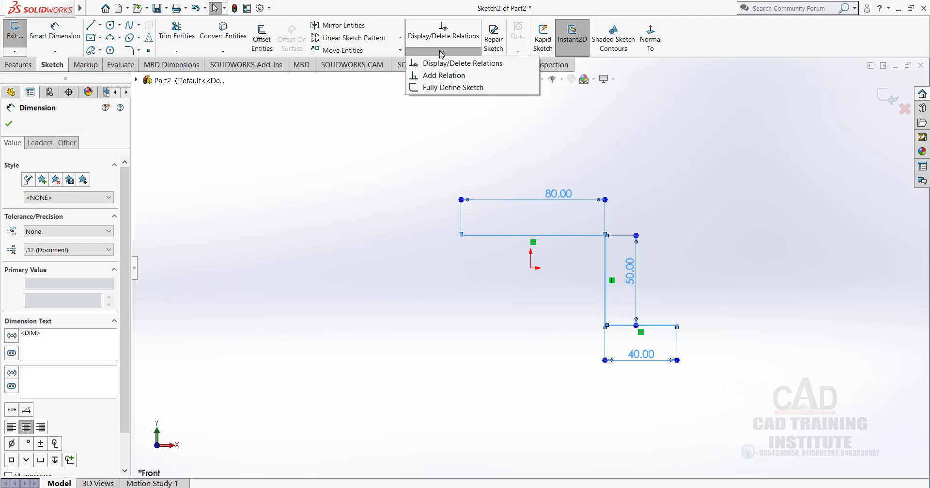
left_click(468, 65)
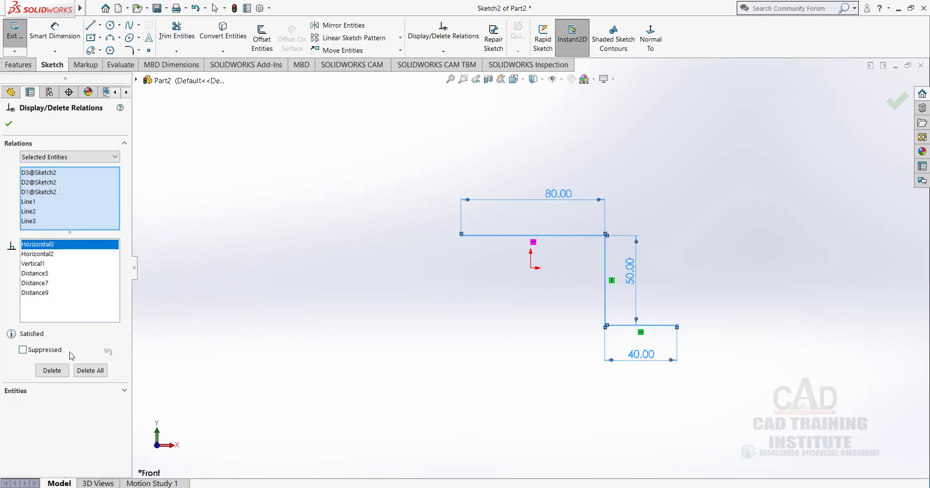
left_click(93, 371)
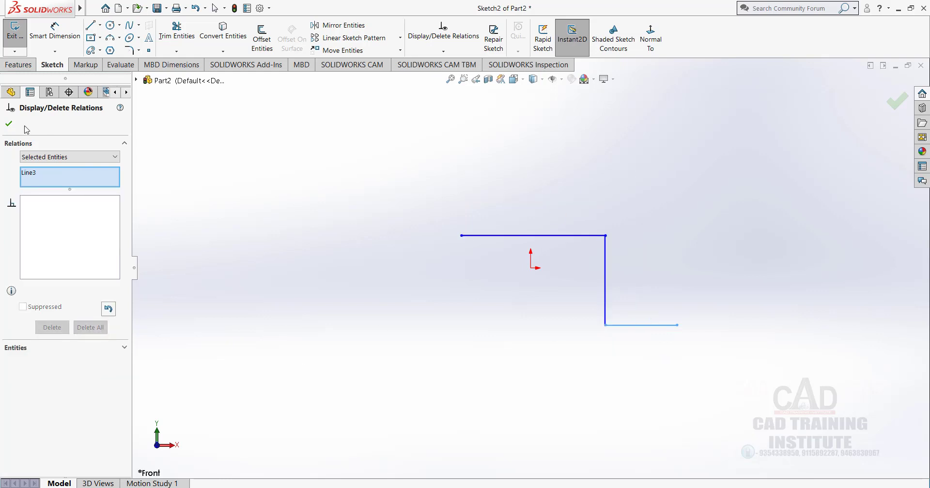
left_click(9, 123)
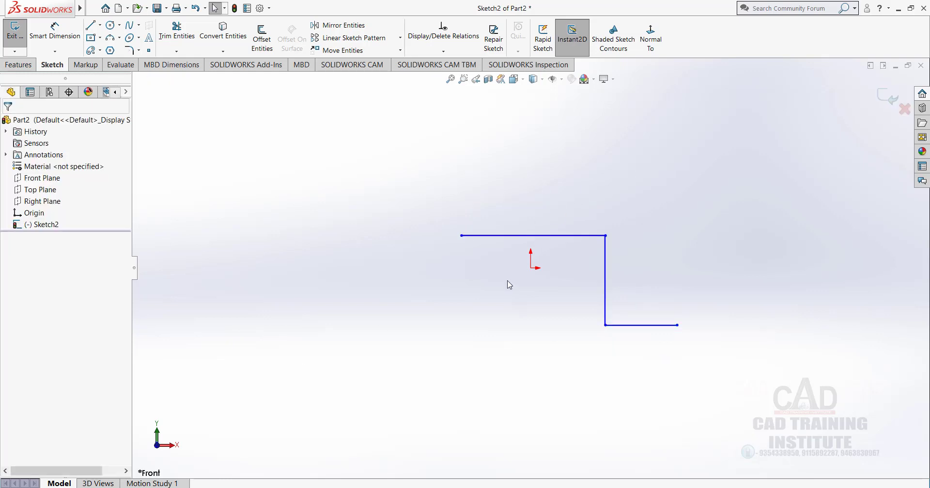
Step: Sketch a circle with a radius of about 18 mm to the left of the stepped lines
left_click(443, 50)
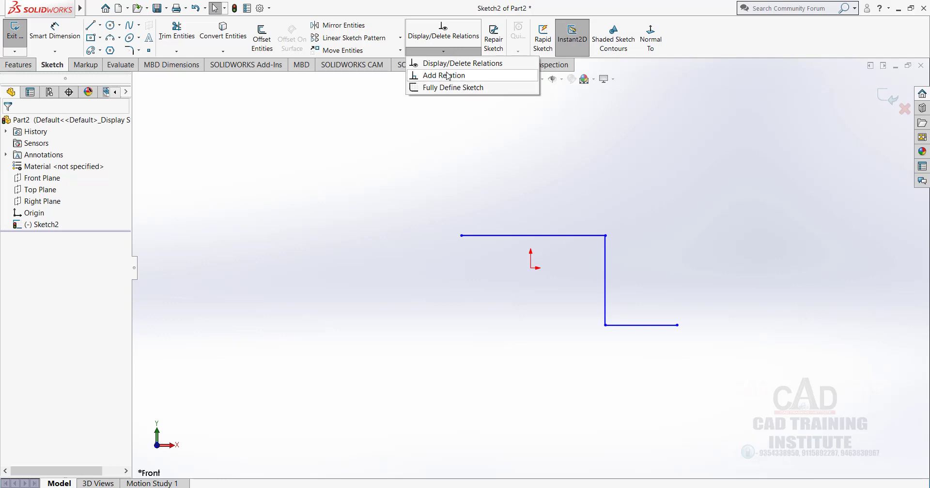
left_click(110, 25)
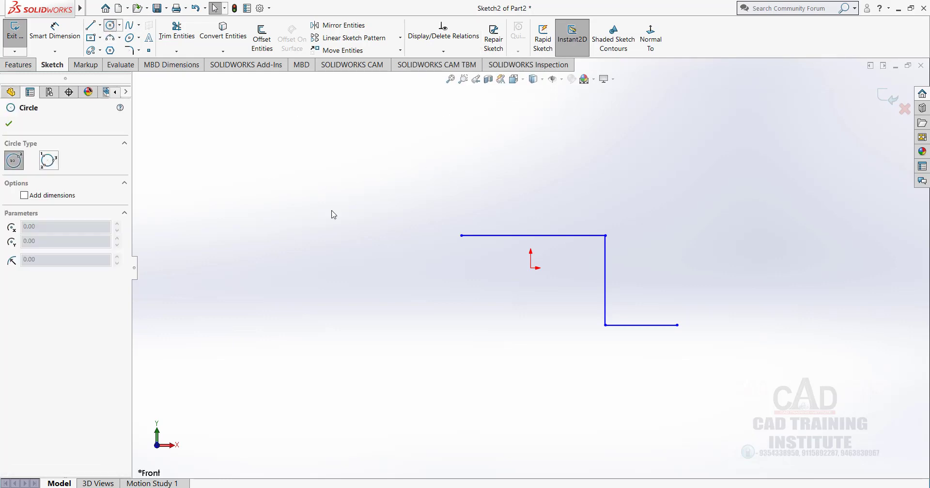
left_click(344, 288)
left_click(359, 319)
right_click(364, 205)
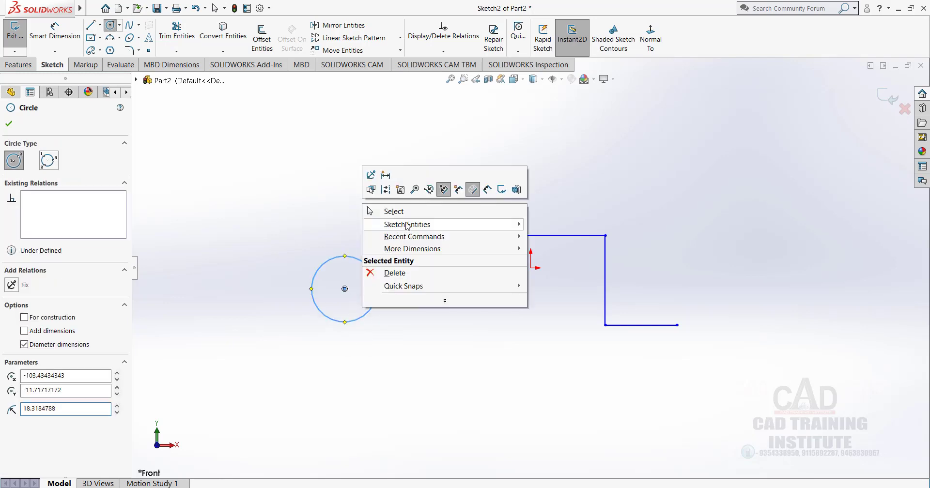
key("Escape")
key("Escape")
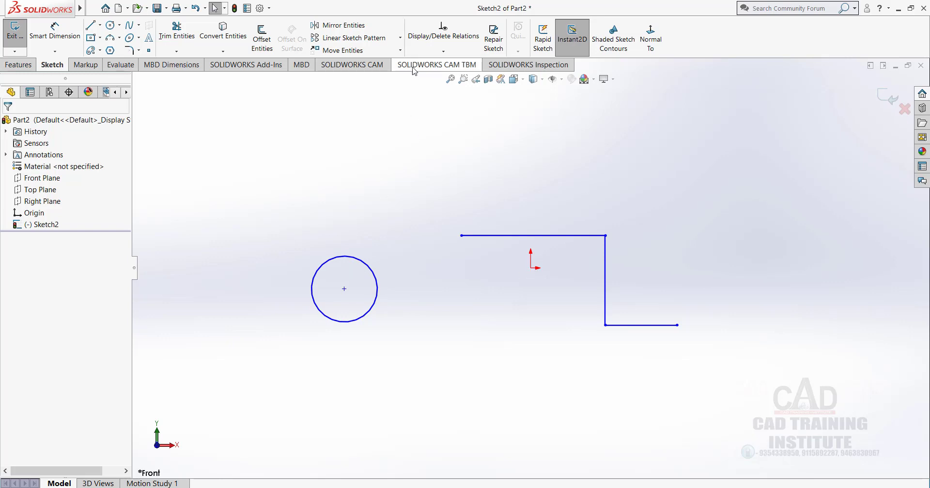
Step: Add a Horizontal relation between the circle's center point and the origin
left_click(451, 57)
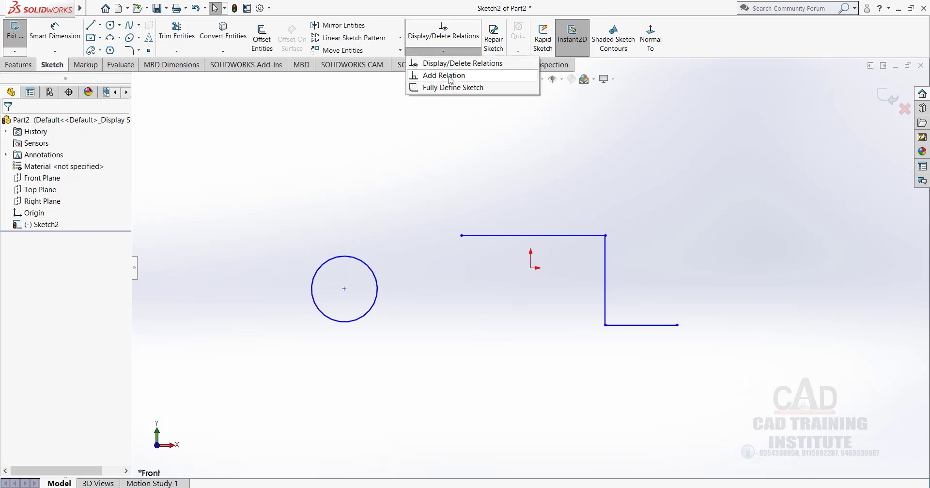
left_click(449, 75)
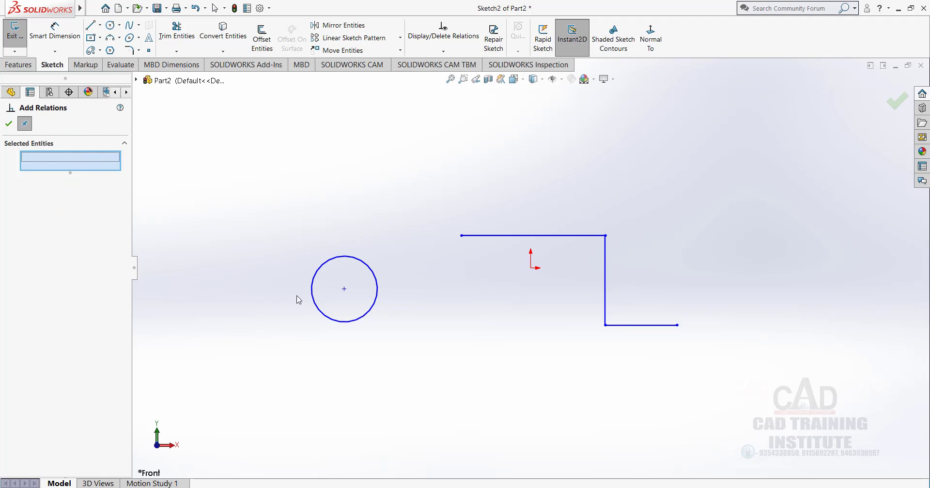
left_click(345, 289)
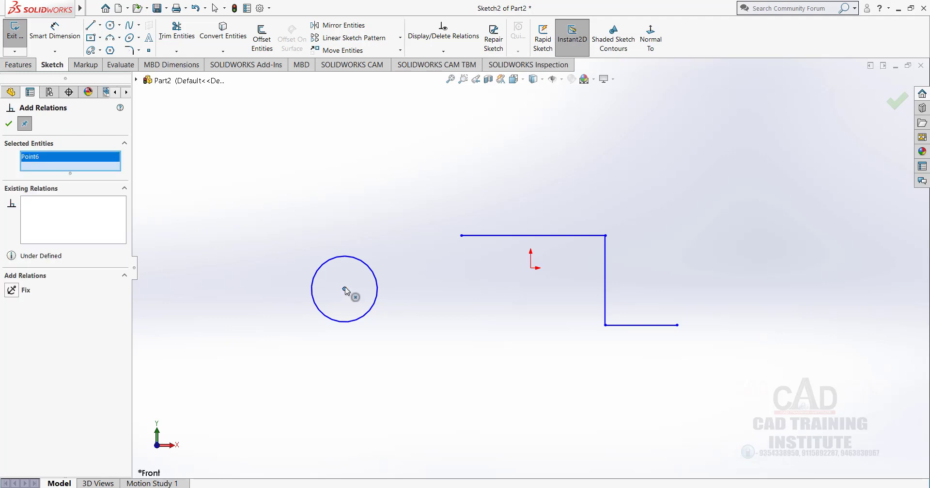
left_click(530, 269)
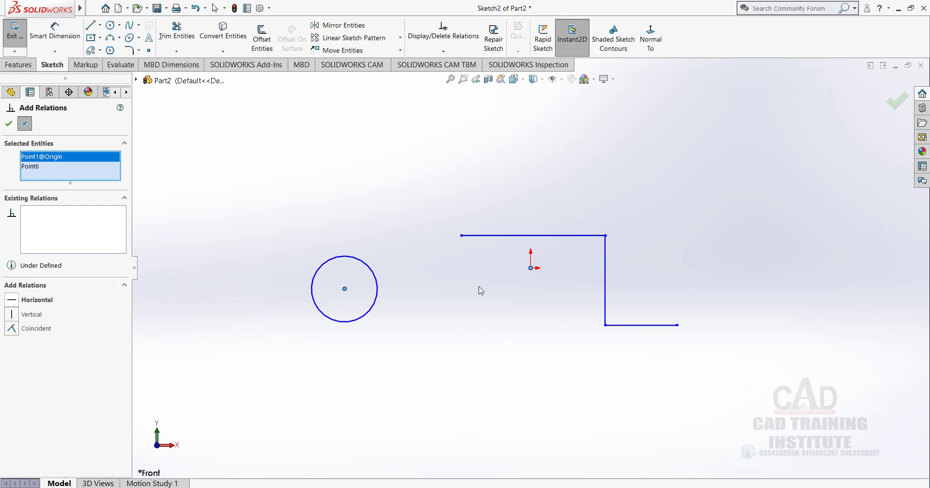
left_click(44, 301)
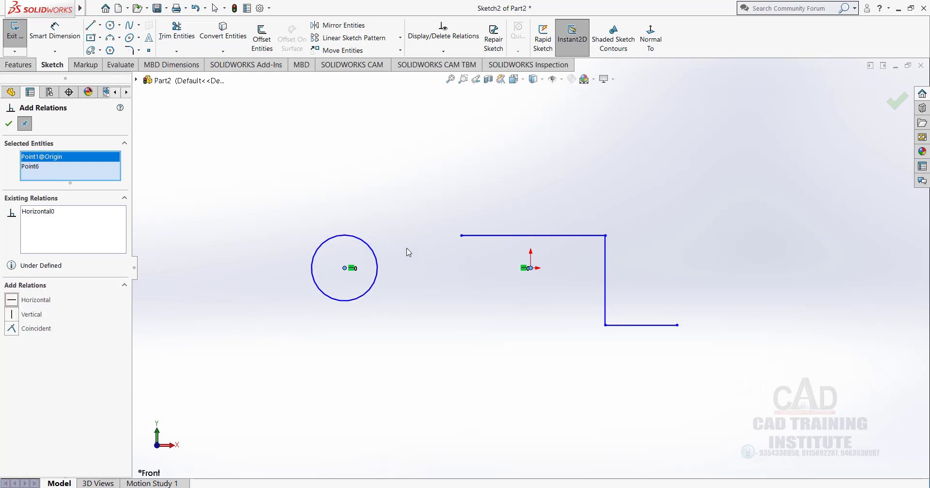
left_click(8, 123)
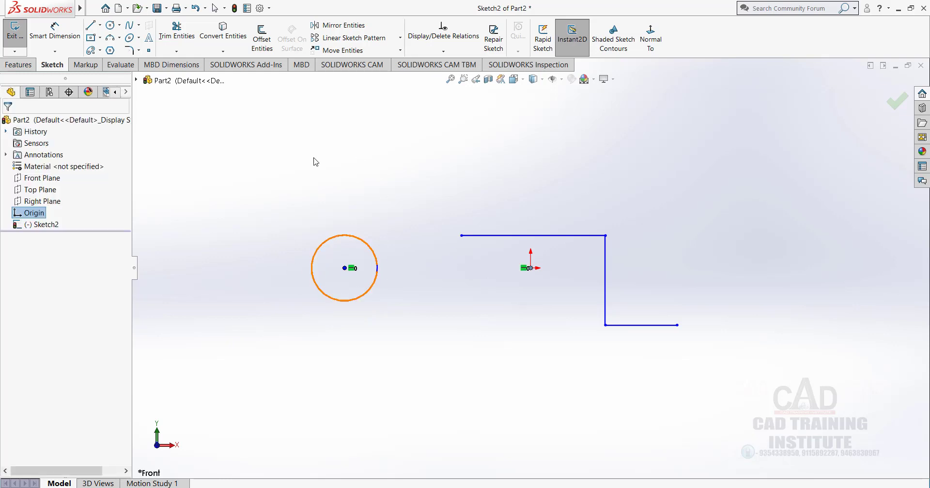
left_click(315, 162)
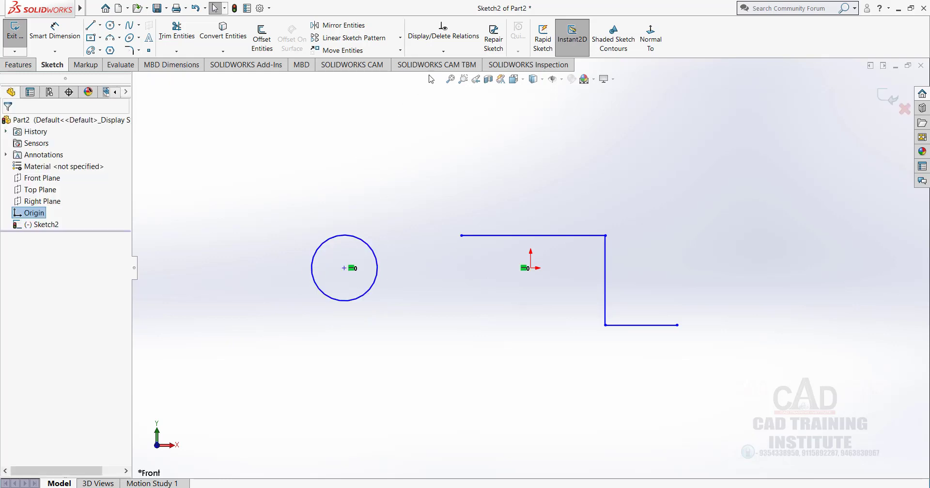
Step: Try a Coincident relation between the circle's center and the vertical line's midpoint, and undo it
left_click(420, 52)
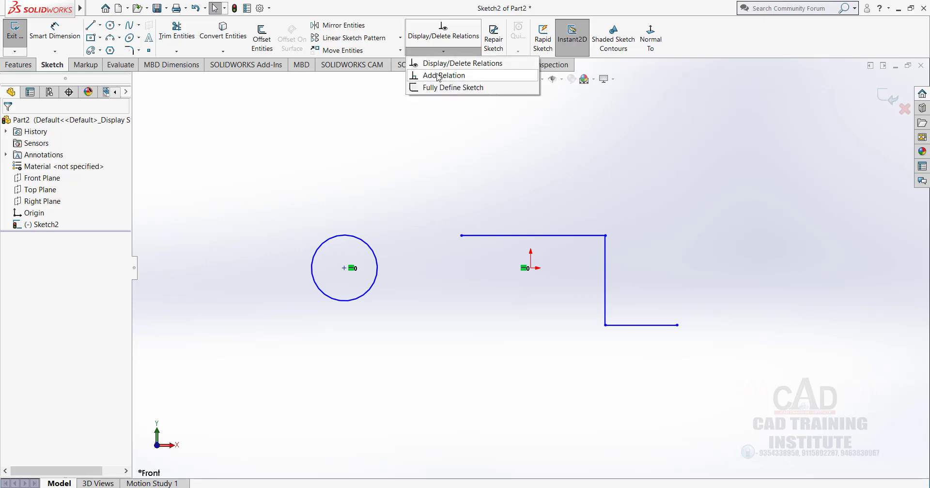
left_click(414, 190)
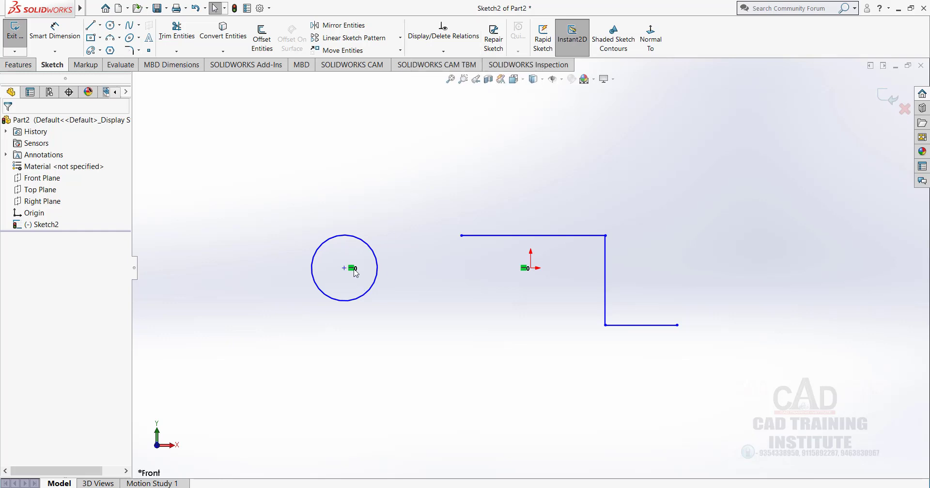
left_click(345, 270)
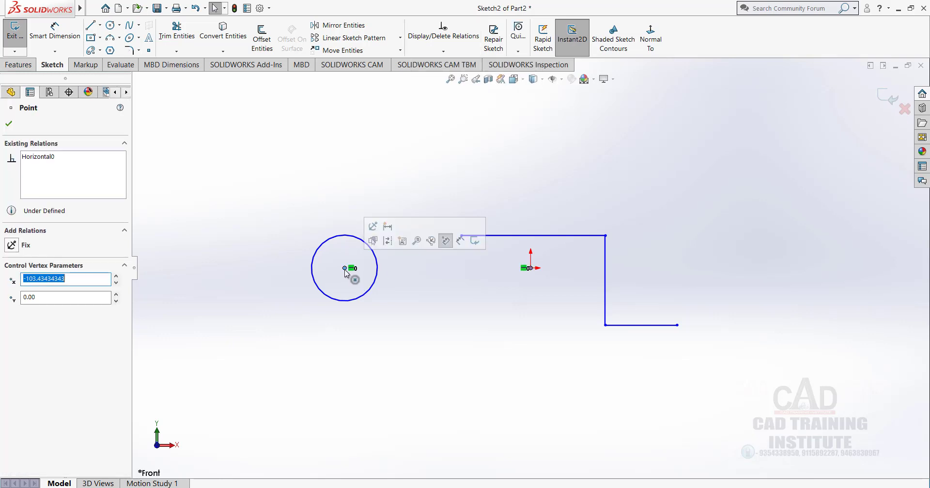
left_click(605, 280, "ctrl")
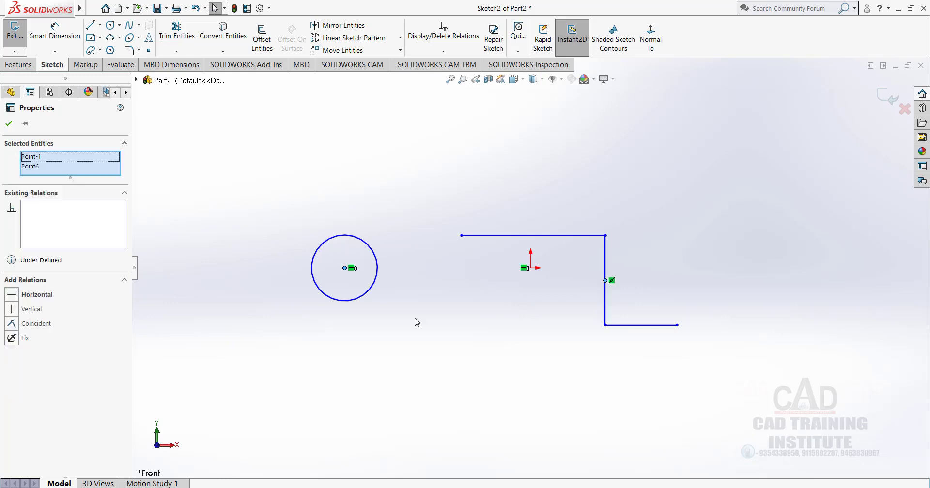
left_click(12, 324)
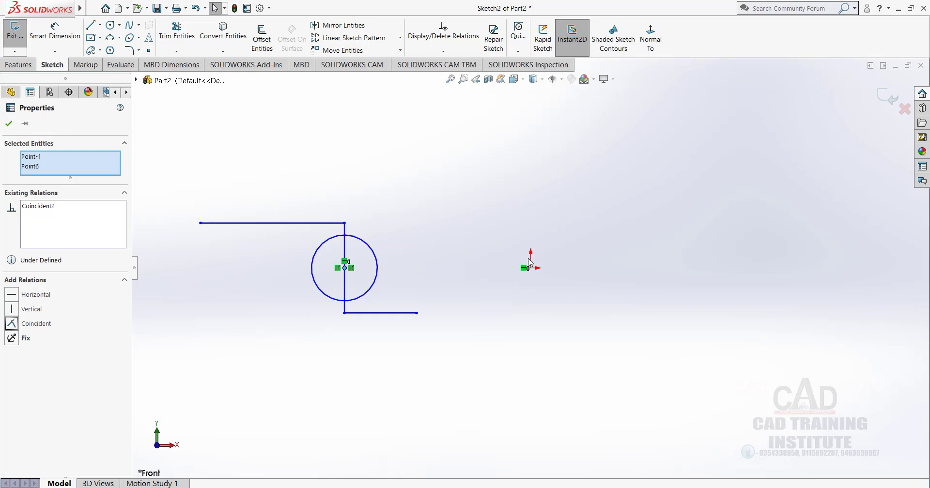
key("ctrl+z")
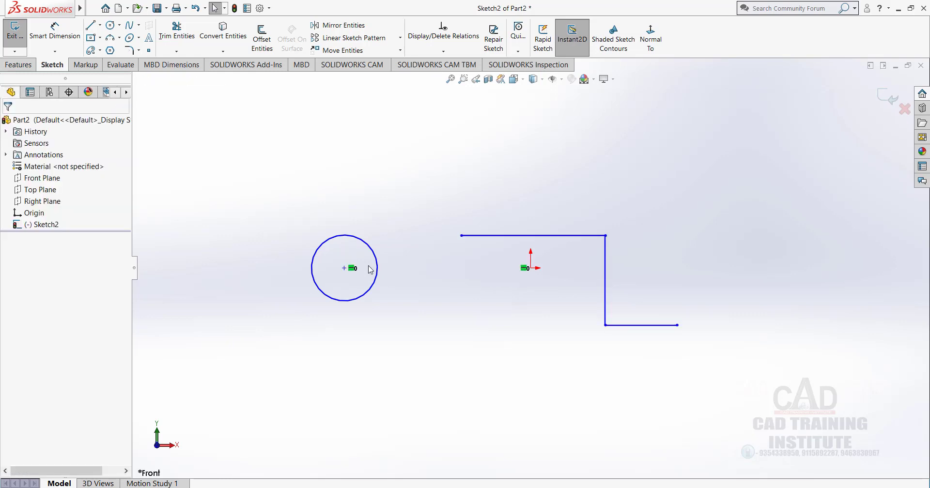
Step: Dimension the horizontal distance from the origin to the vertical line, set it to 40 mm and end dimensioning
left_click(605, 295)
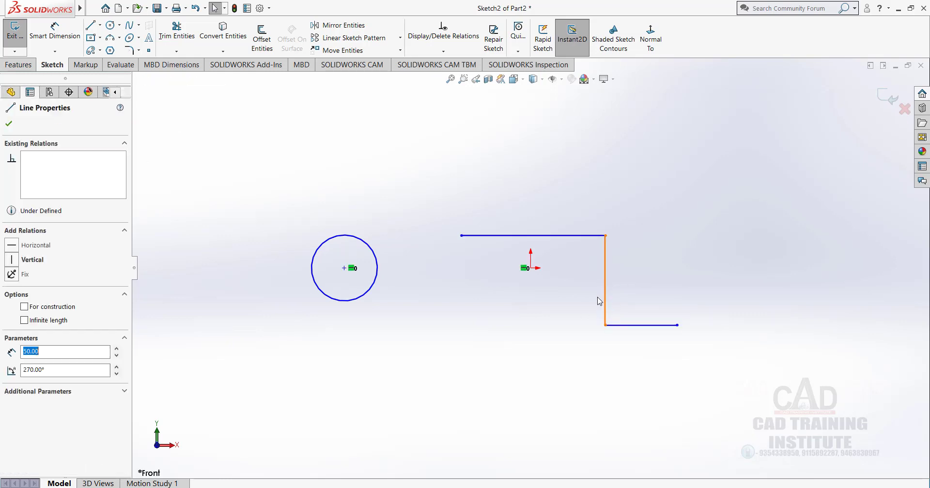
left_click(278, 322)
left_click(55, 32)
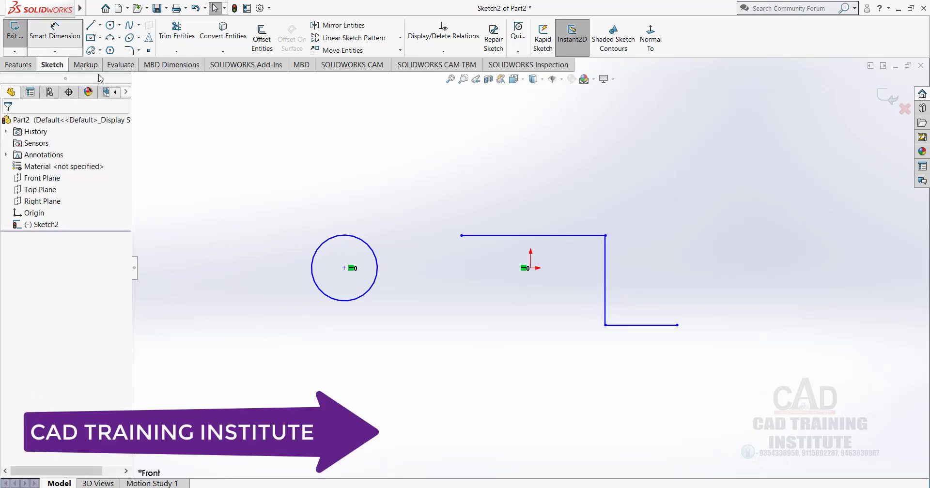
left_click(529, 268)
left_click(606, 292)
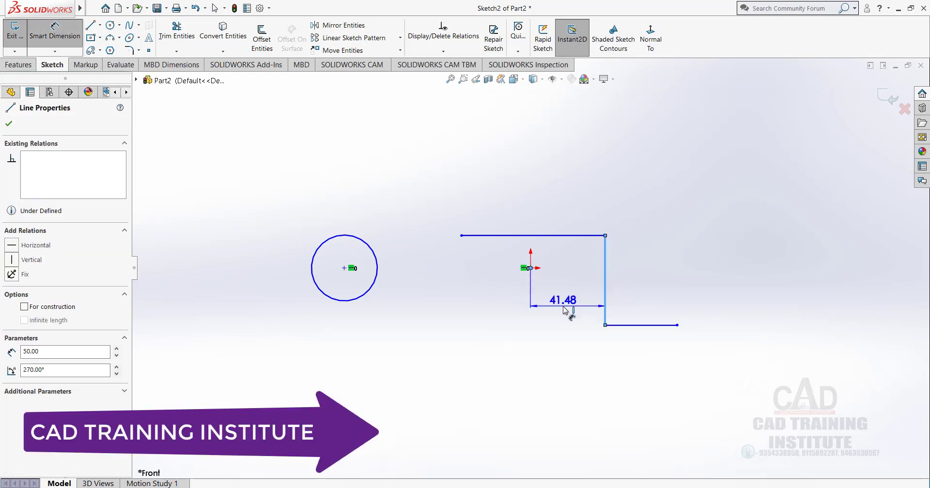
left_click(567, 301)
type("40")
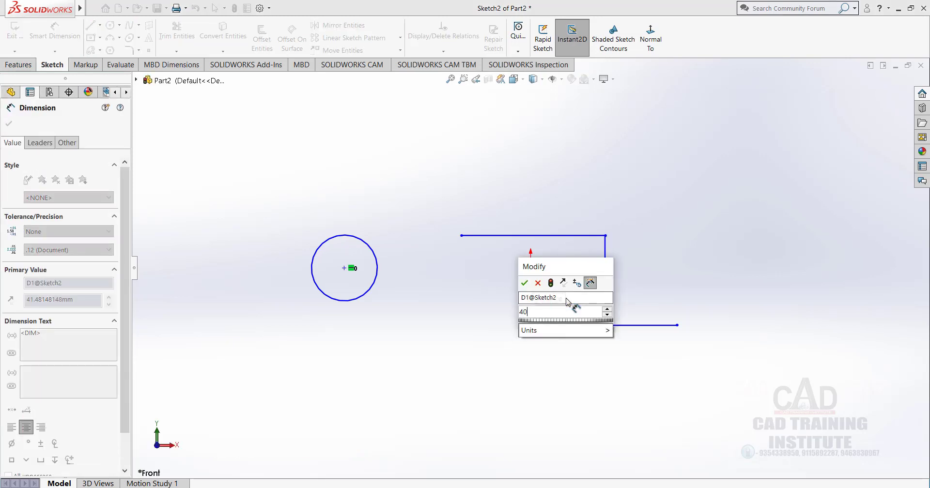
key("Return")
left_click(546, 332)
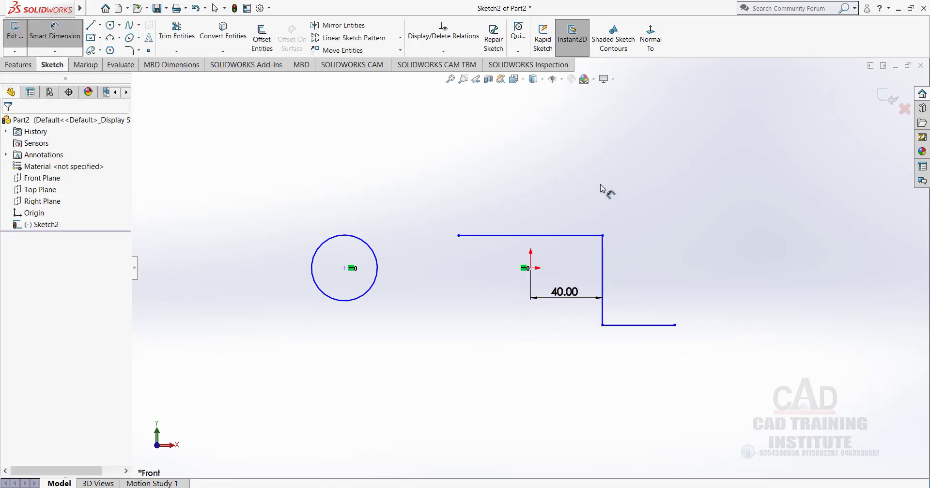
right_click(496, 165)
left_click(541, 199)
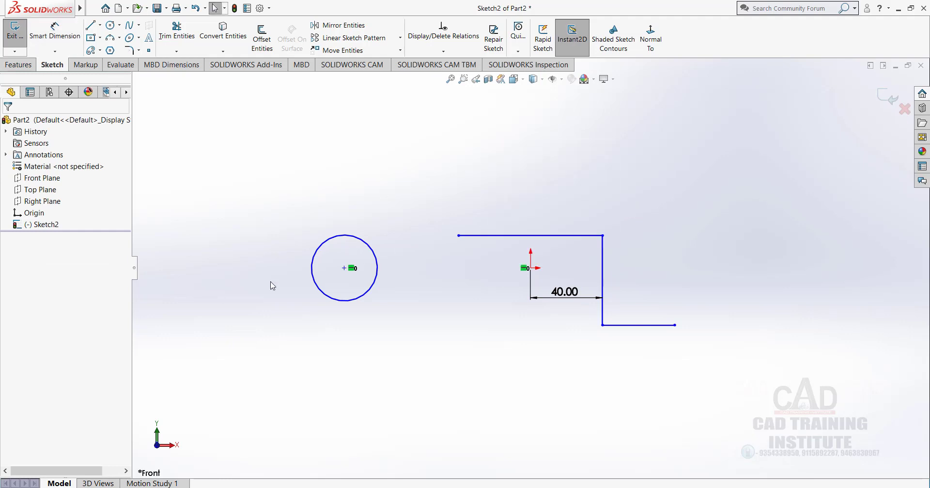
Step: Add a Midpoint relation between the circle's center point and the vertical line
left_click(344, 269)
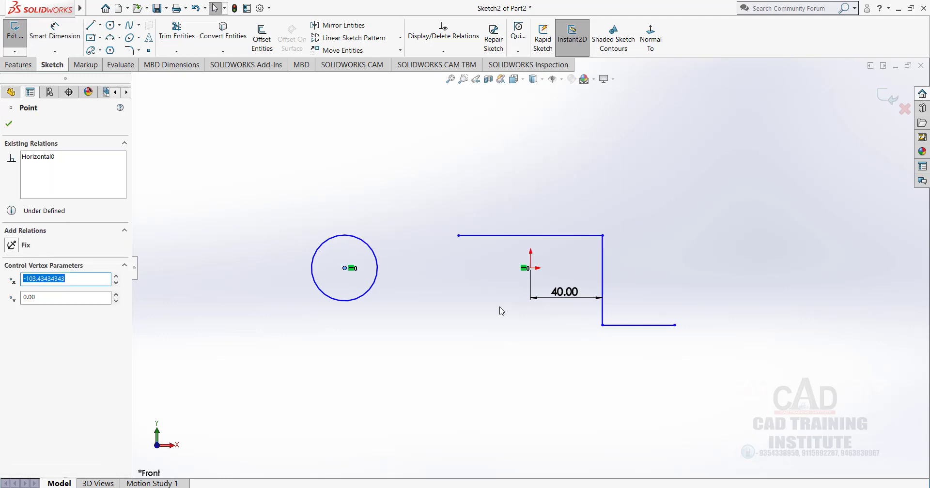
left_click(602, 274, "ctrl")
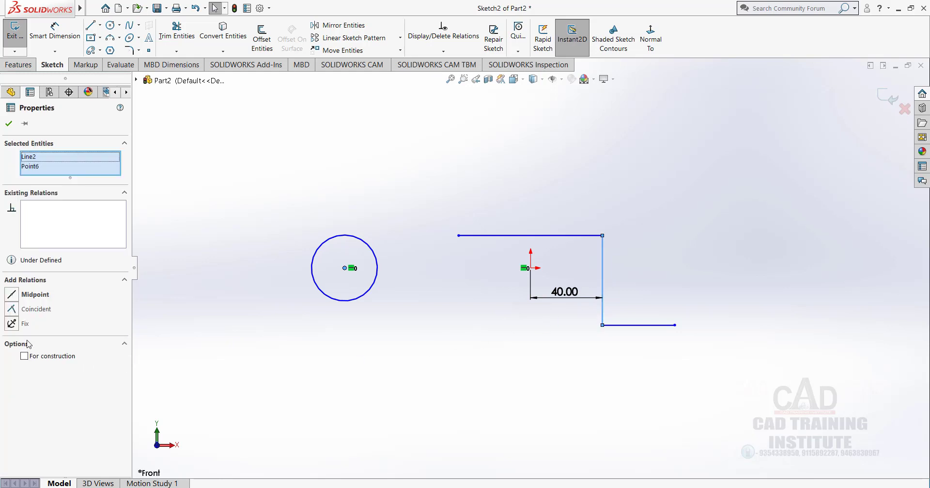
left_click(12, 295)
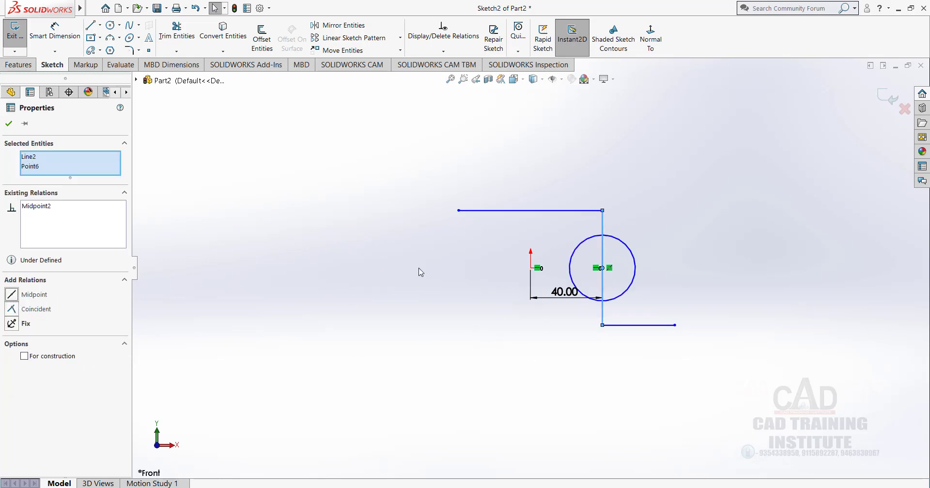
left_click(9, 124)
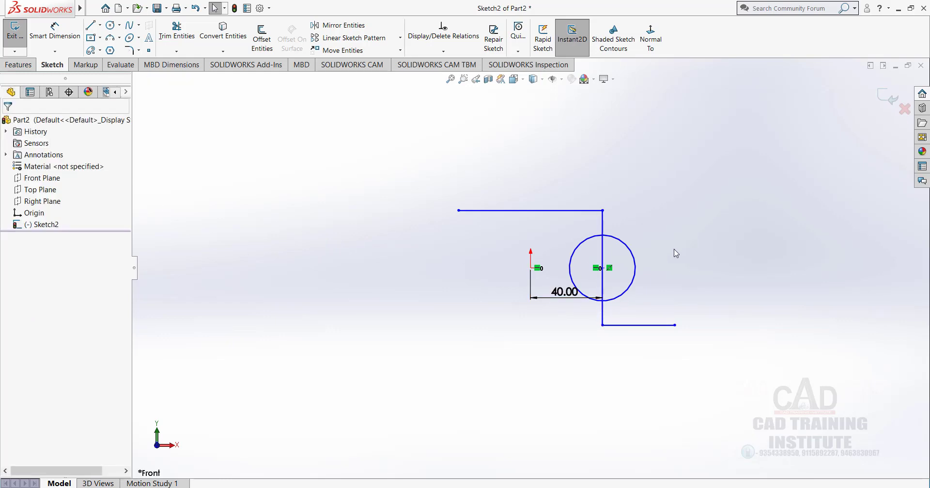
Step: Delete the circle from the sketch, keeping the stepped lines and the 40 mm dimension
left_click(443, 51)
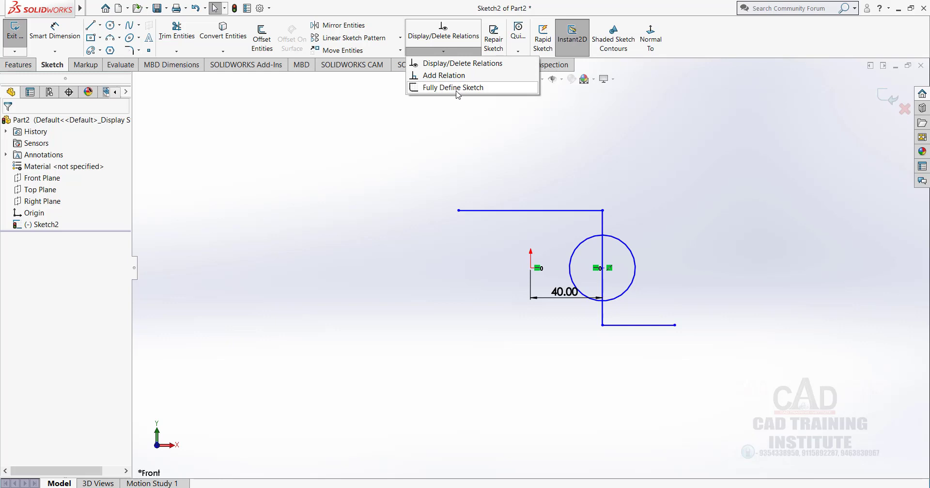
left_click(474, 166)
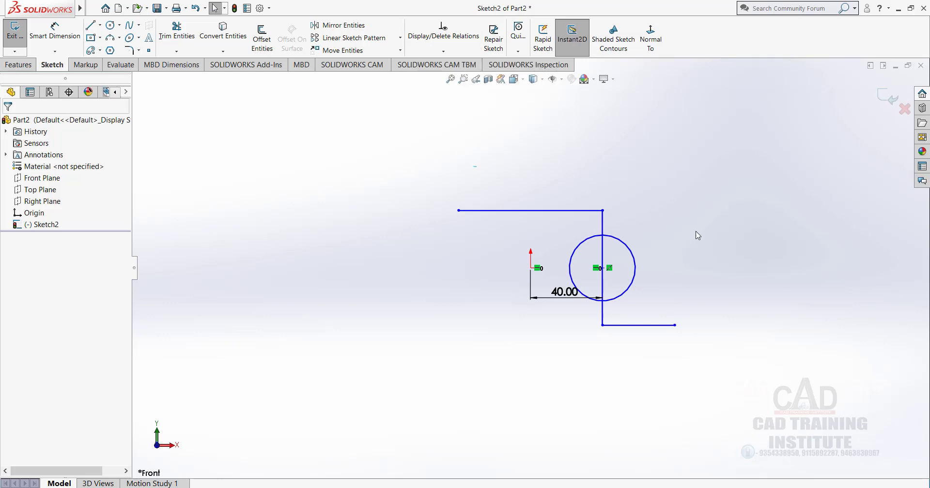
left_click(636, 273)
key("Delete")
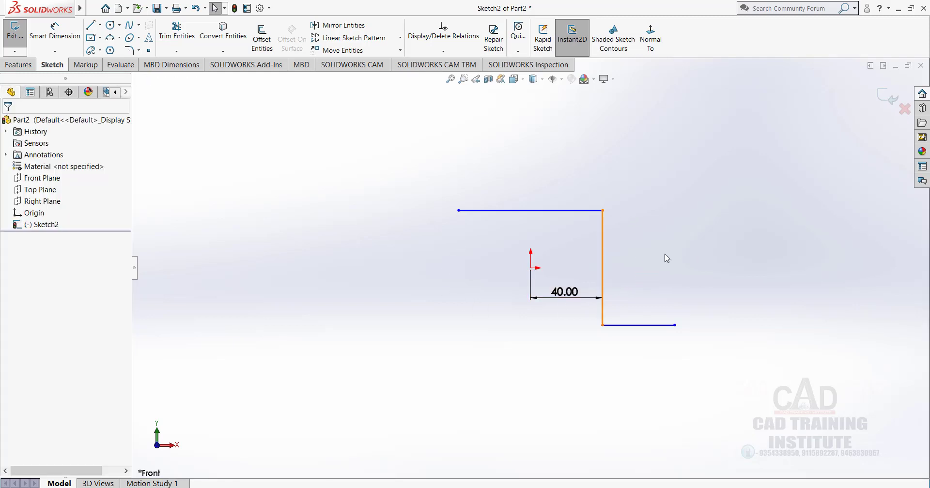
Step: Fully define the stepped lines by calculating relations and dimensions for all entities in the sketch
left_click_drag(727, 155, 366, 368)
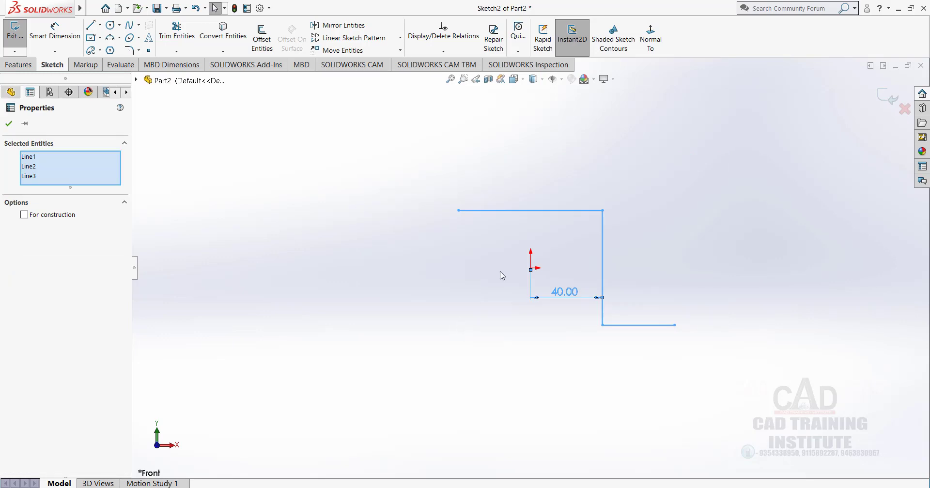
left_click(443, 50)
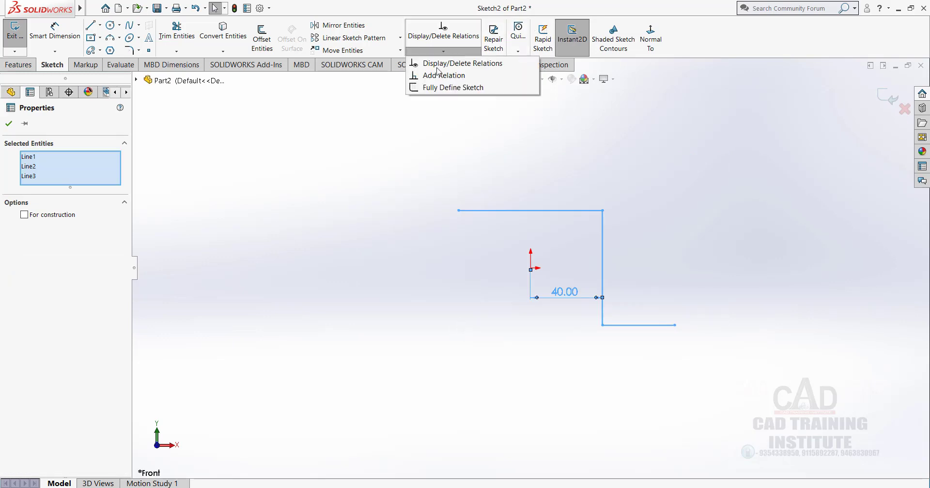
left_click(448, 87)
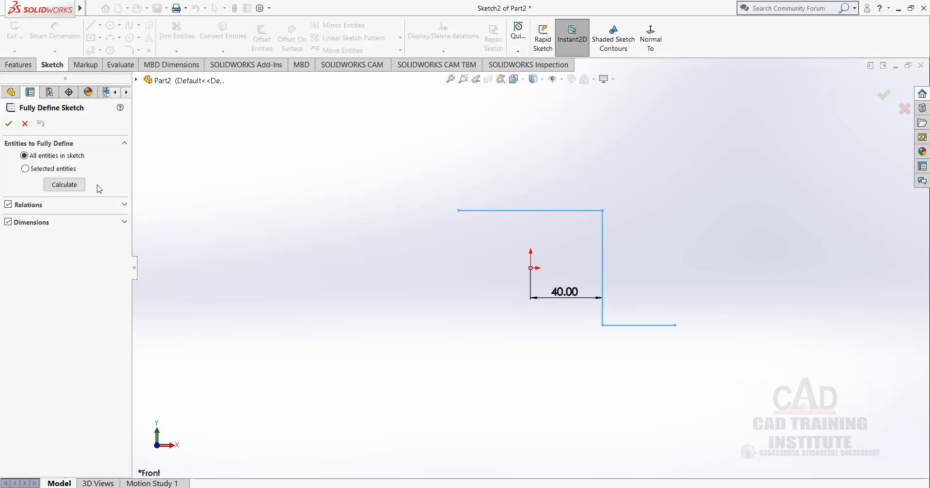
left_click(72, 185)
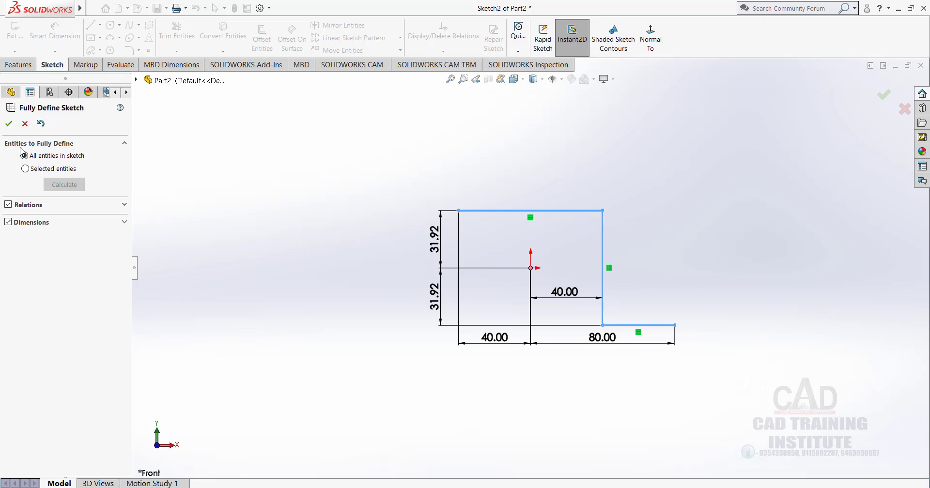
left_click(9, 124)
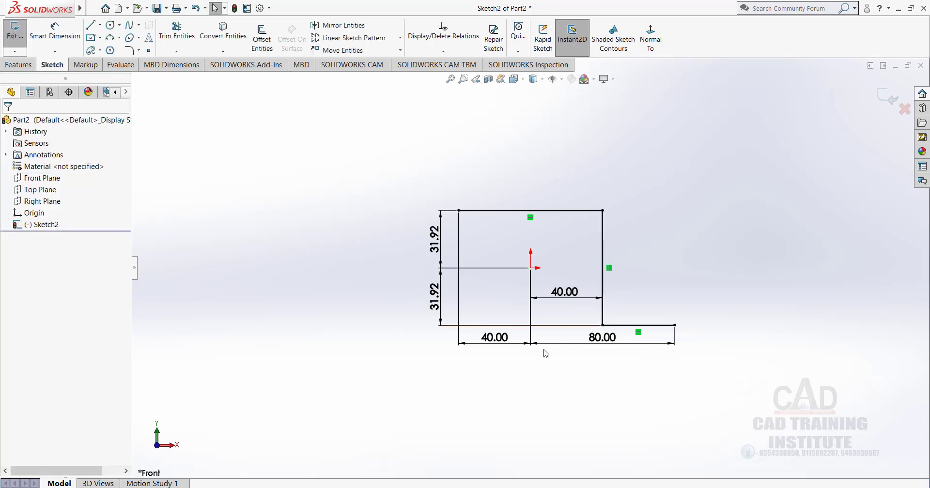
Step: Delete the entire stepped profile with its dimensions and turn off the display of sketch relations
mouse_move(729, 169)
left_mouse_down()
mouse_move(684, 242)
mouse_move(371, 394)
left_mouse_up()
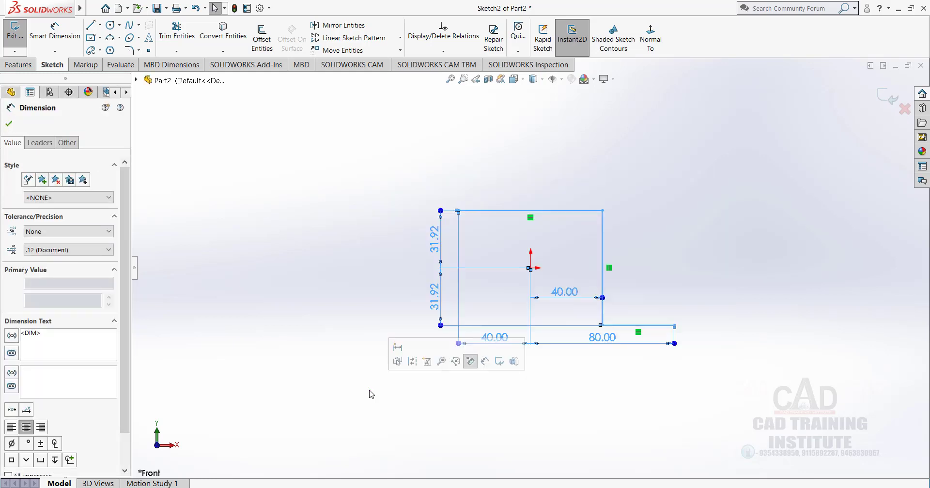
key("Delete")
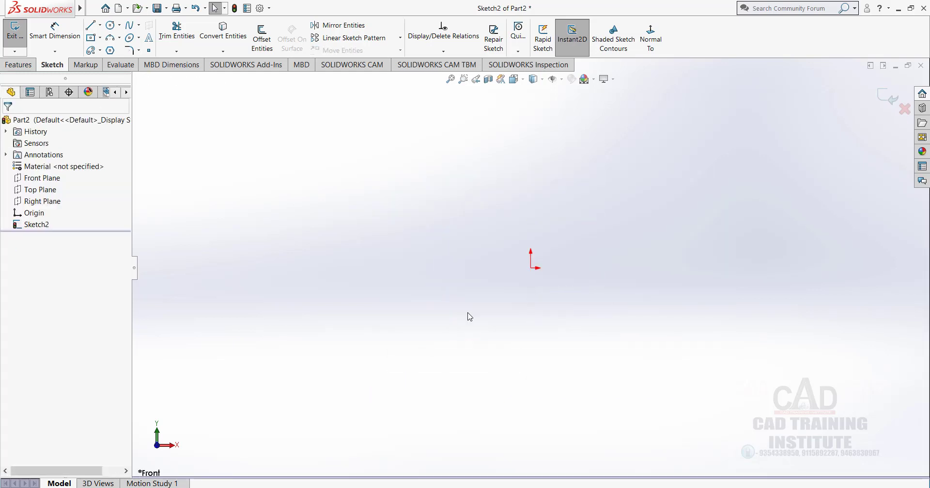
right_click(495, 216)
mouse_move(550, 272)
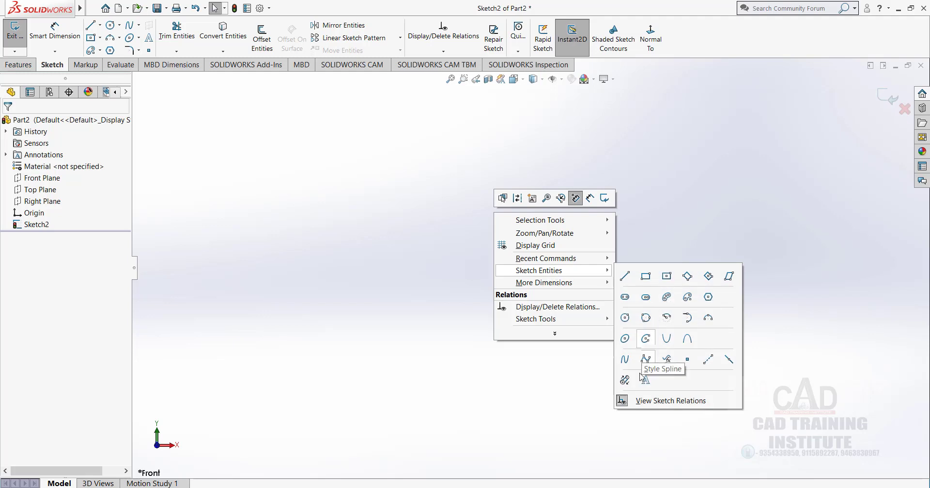
left_click(669, 402)
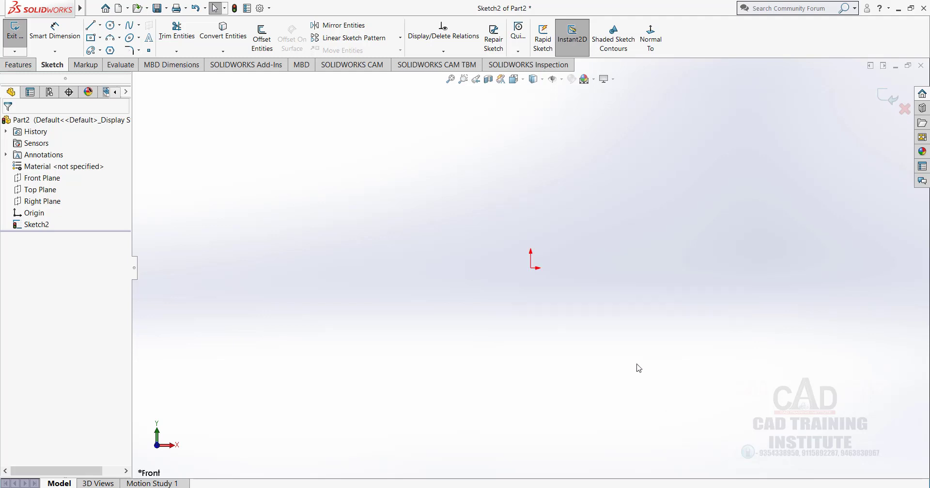
Step: Sketch a four-line rectangle about 117 by 76 mm around the origin, leaving a tiny gap at its upper-left corner
scroll(590, 239, "down", 1)
left_click(90, 25)
left_click(467, 230)
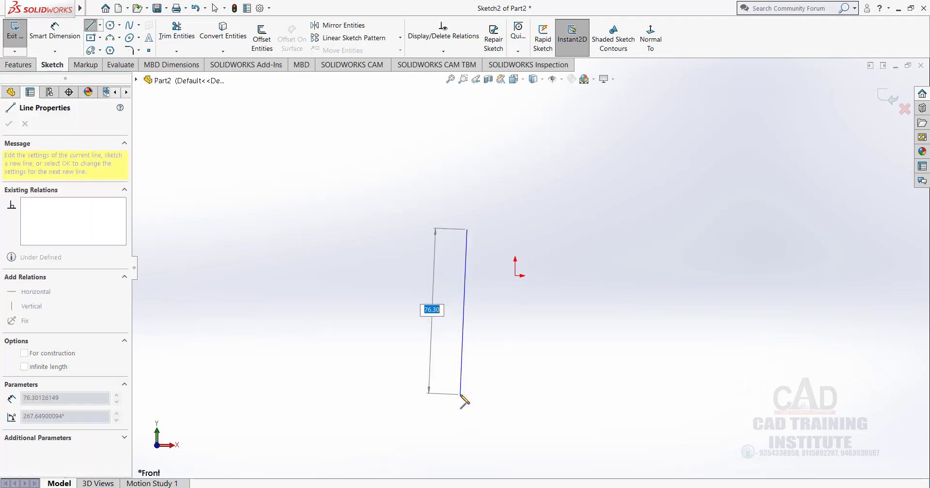
left_click(467, 394)
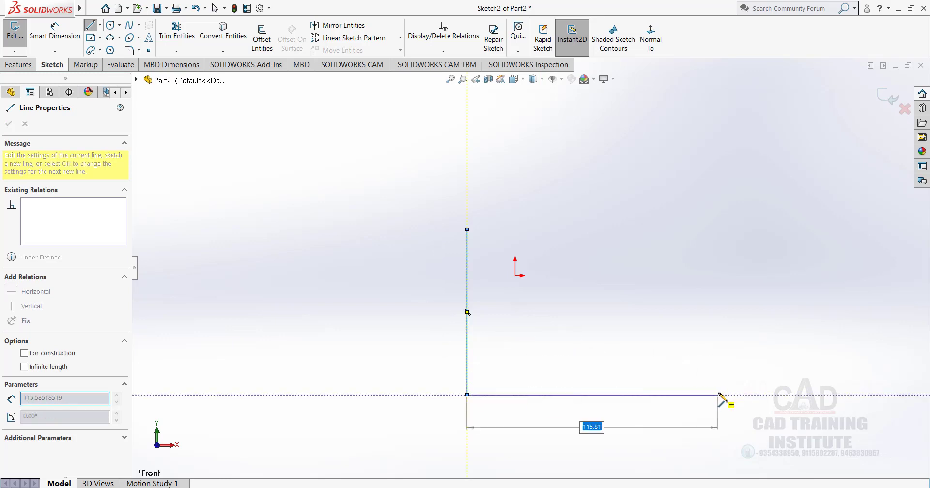
left_click(719, 395)
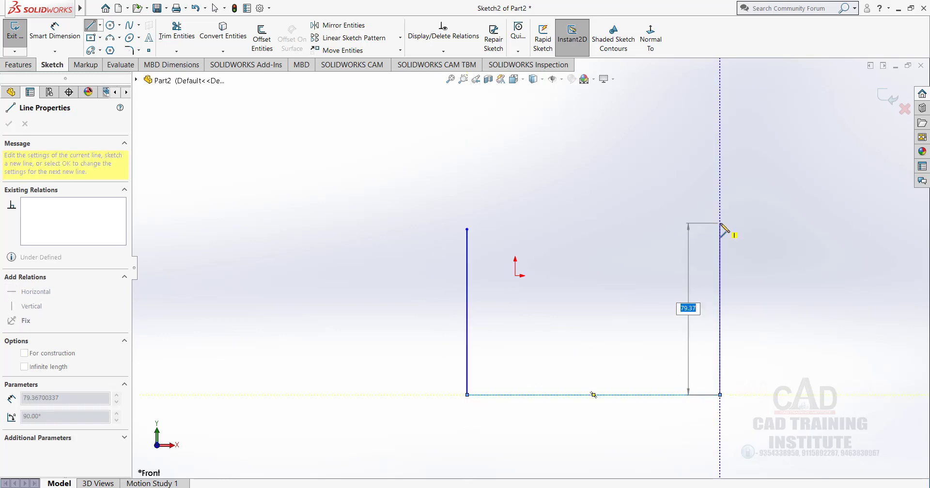
left_click(720, 230)
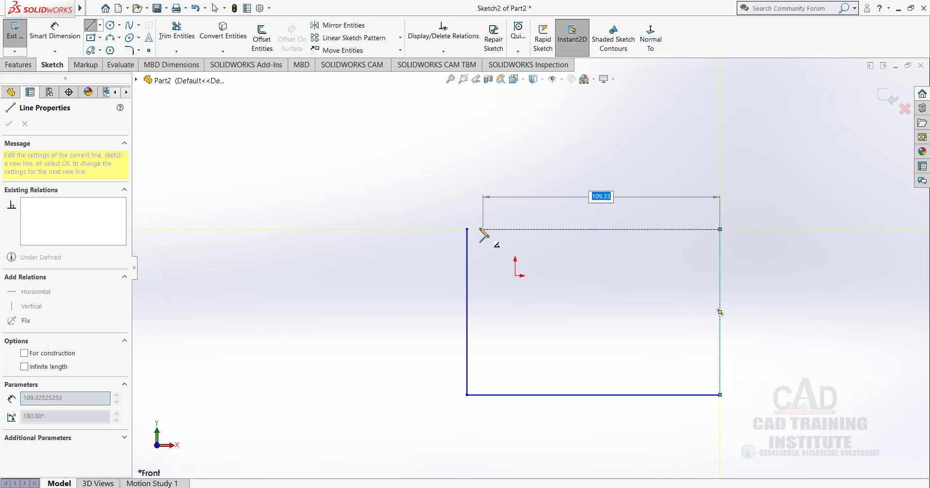
scroll(484, 235, "down", 5)
scroll(490, 248, "down", 5)
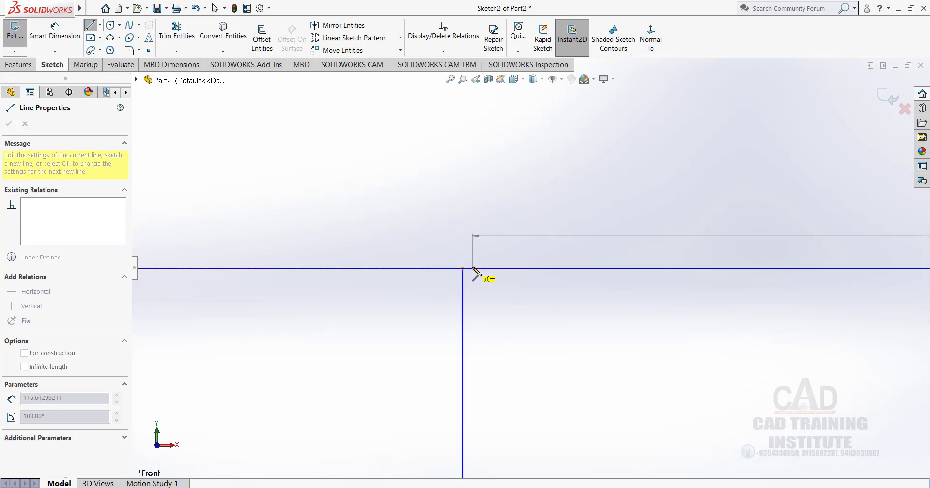
left_click(466, 268)
right_click(476, 248)
left_click(485, 242)
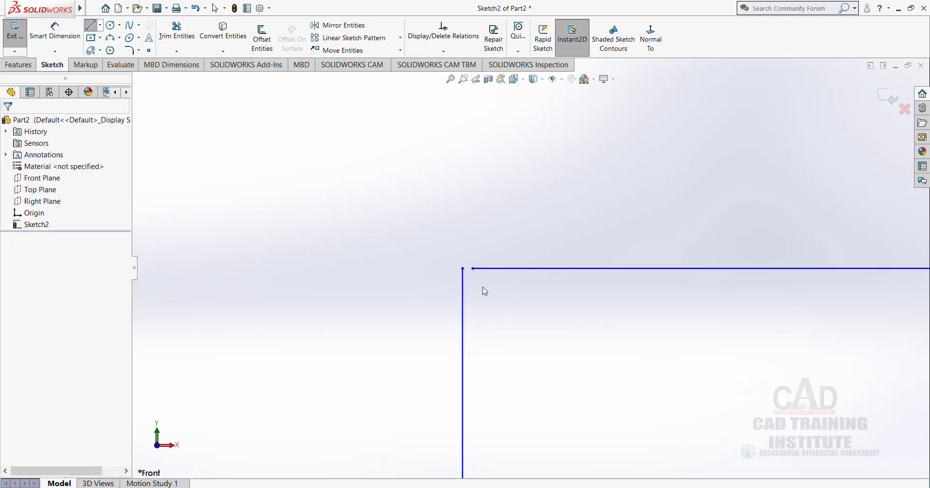
Step: Turn on Shaded Sketch Contours to check whether the rectangle is closed
scroll(426, 267, "down", 3)
scroll(448, 301, "up", 5)
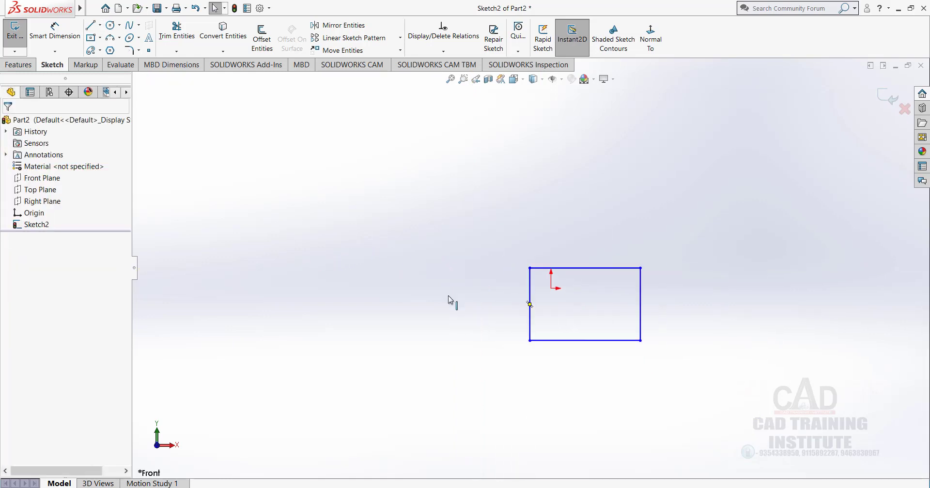
scroll(644, 307, "down", 4)
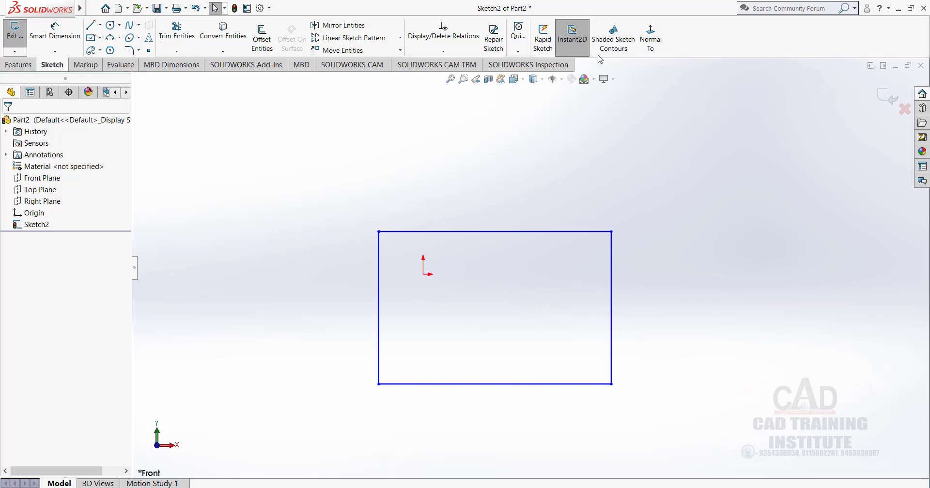
left_click(613, 40)
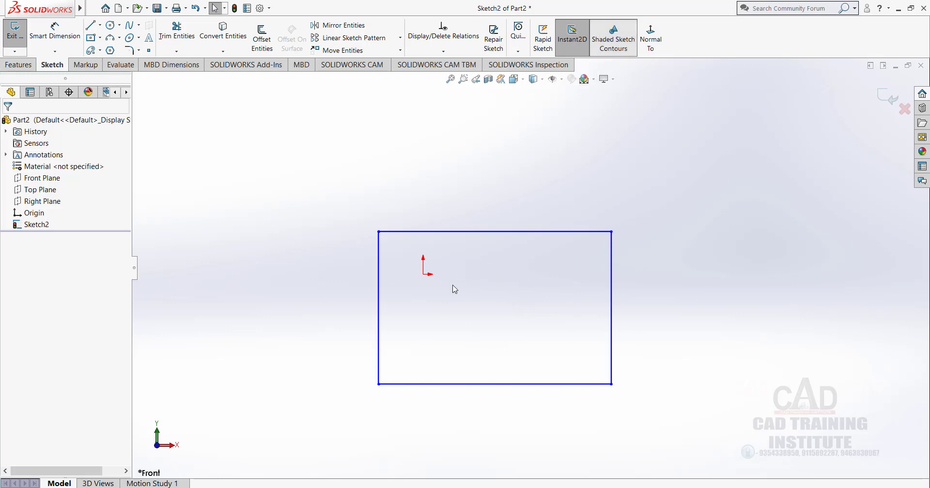
Step: Check the sketch with Repair Sketch, showing gaps smaller than 0.13951997 mm under the magnifying glass
left_click(494, 44)
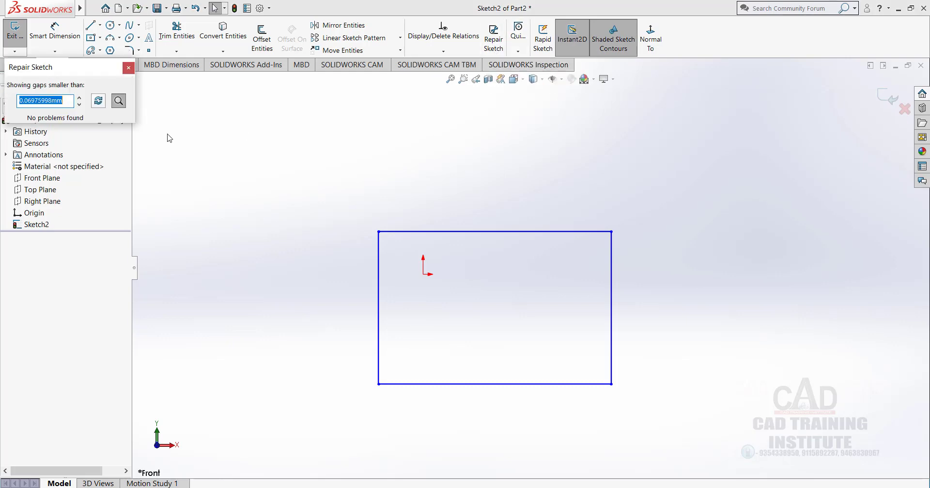
left_click(118, 102)
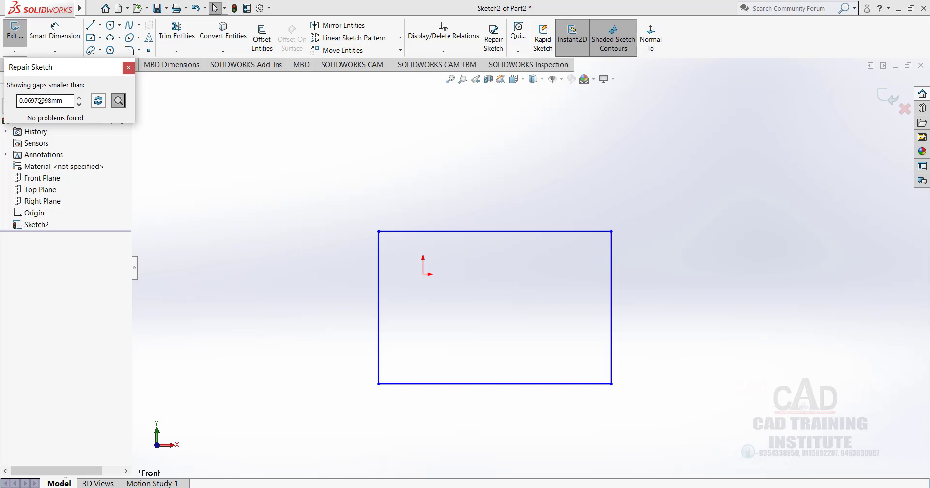
left_click(79, 98)
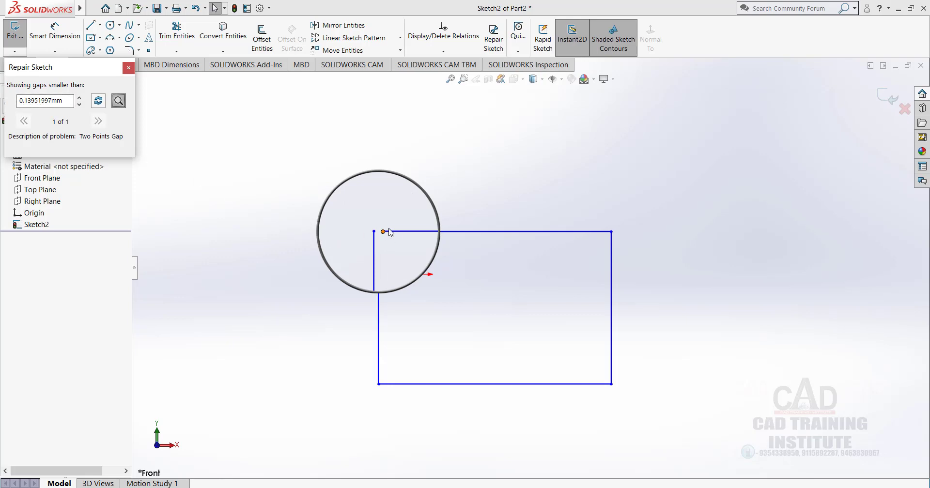
left_click(80, 105)
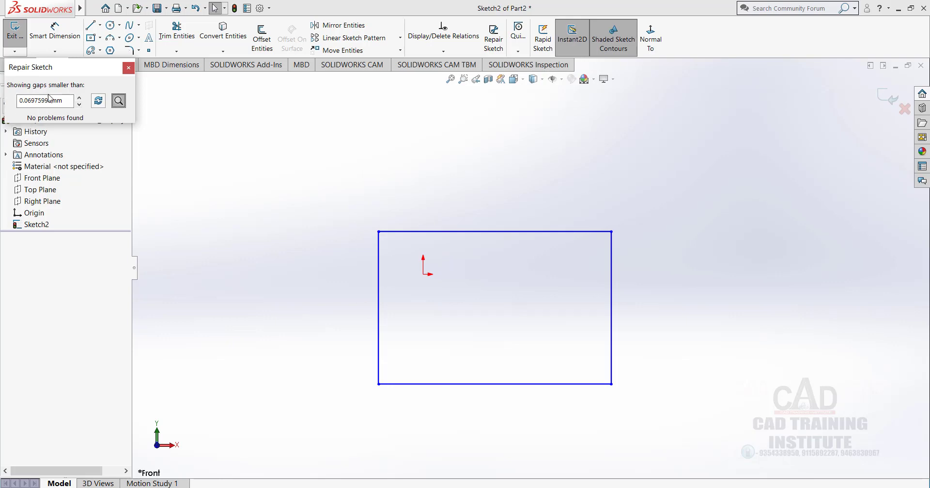
left_click(79, 98)
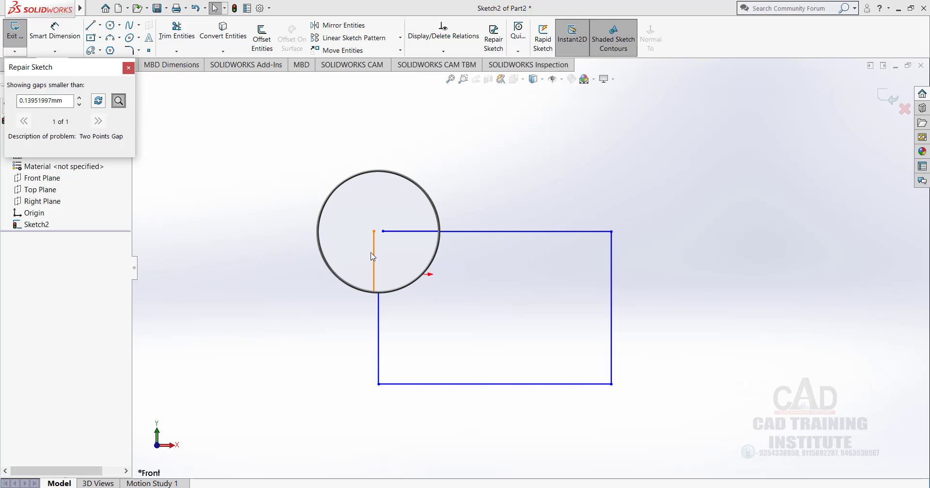
Step: Merge the two separated endpoints at the rectangle's upper-left corner, then hide the magnifying glass and close Repair Sketch
left_click(381, 232)
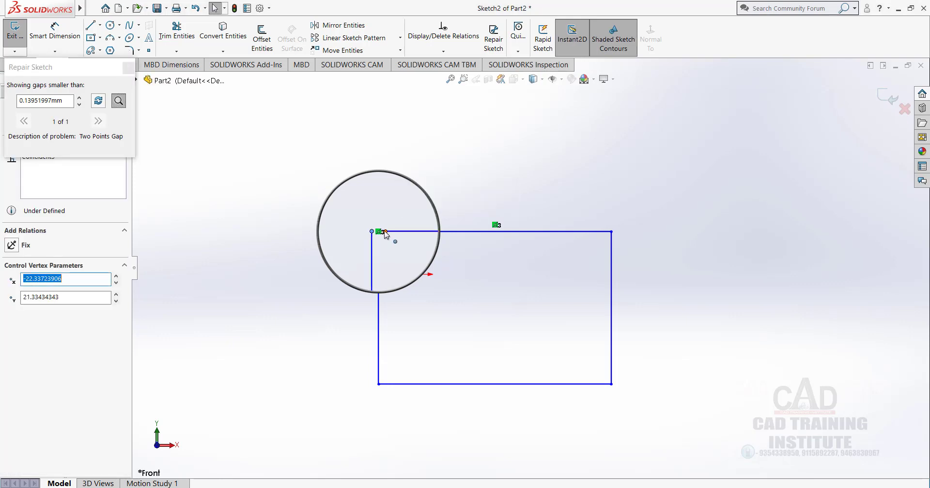
left_click(384, 233, "ctrl")
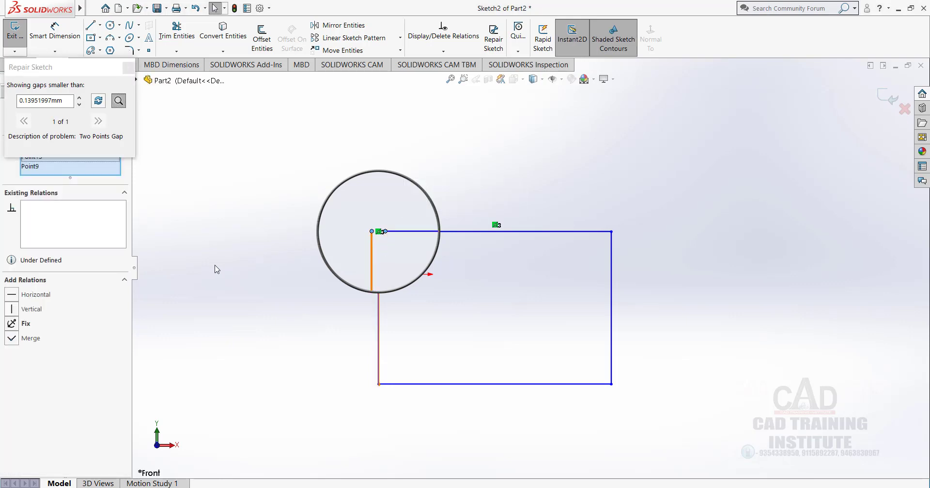
left_click(12, 338)
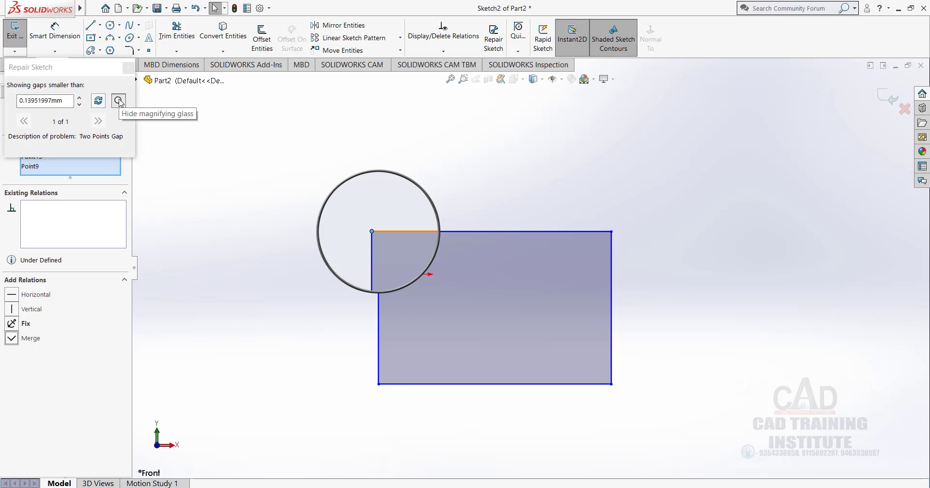
left_click(119, 101)
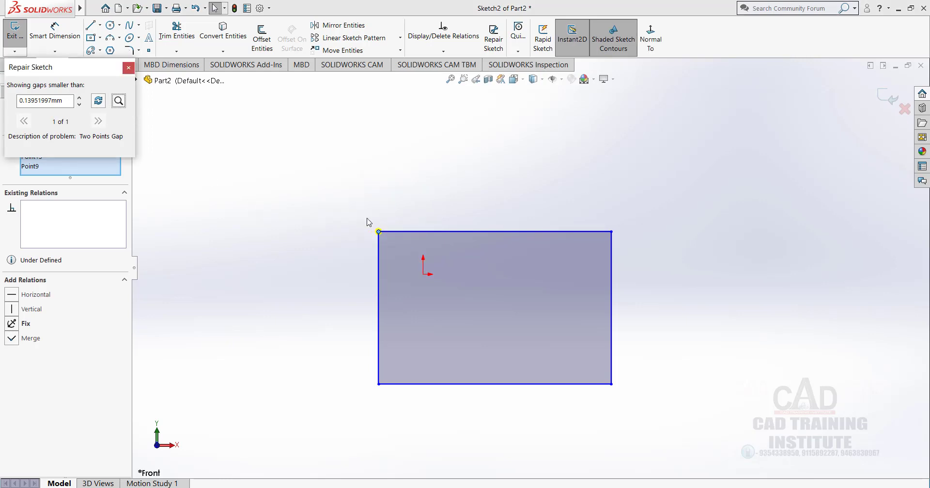
left_click(129, 68)
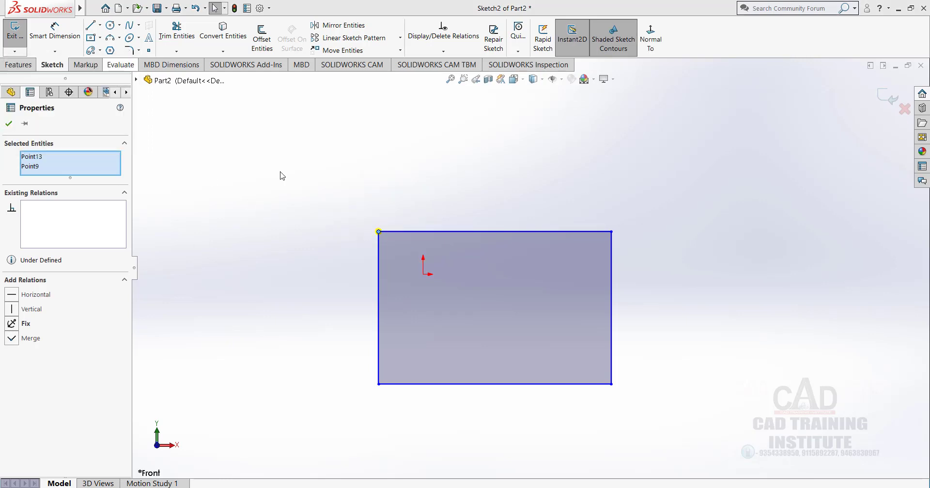
left_click(409, 199)
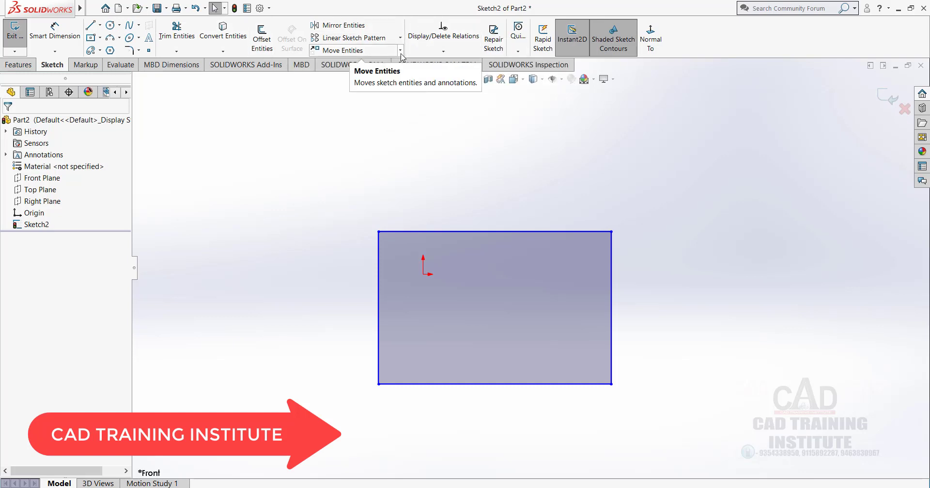
Step: Add a horizontal dimension above the rectangle's top edge, accepting its drawn length
left_click(57, 53)
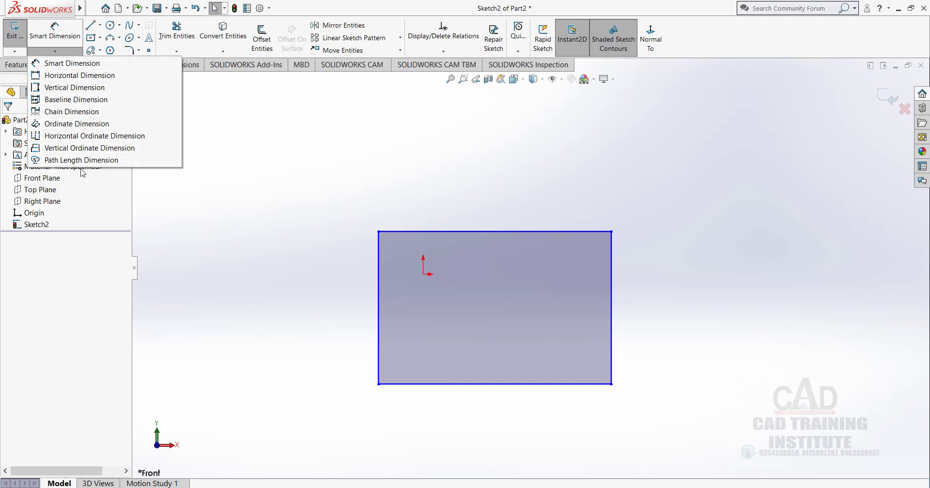
left_click(70, 76)
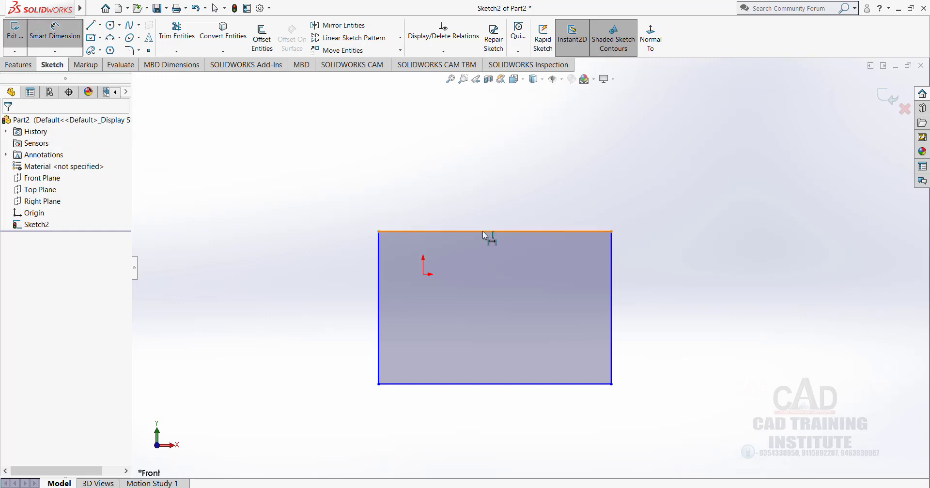
left_click(482, 231)
left_click(407, 198)
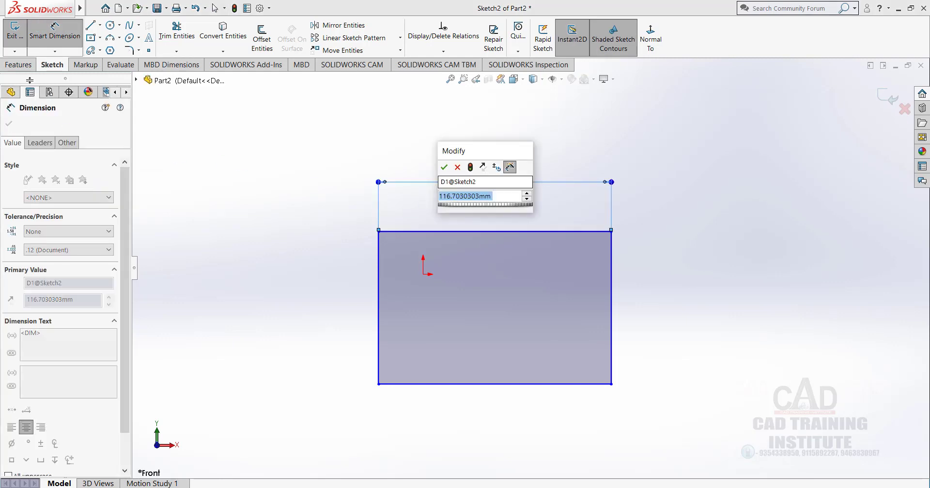
left_click(444, 167)
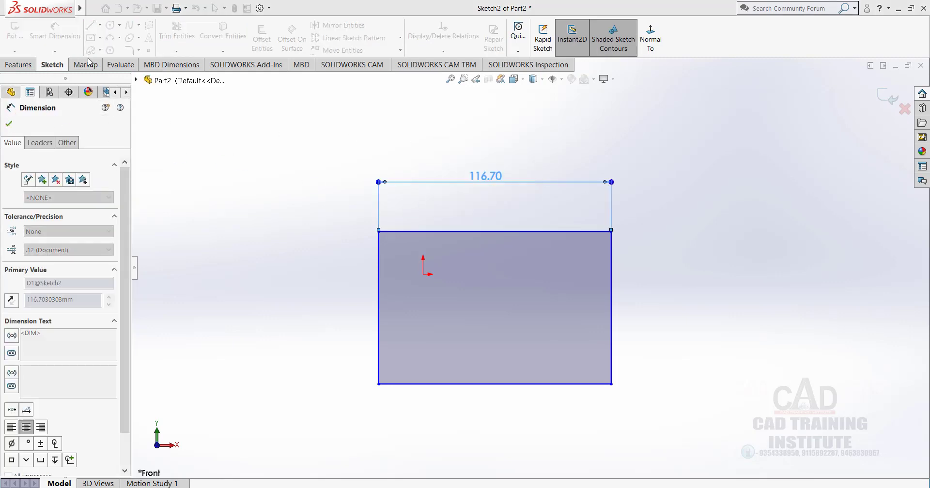
Step: Add a vertical dimension beside the rectangle's right edge, accepting its drawn length
left_click(55, 51)
left_click(70, 87)
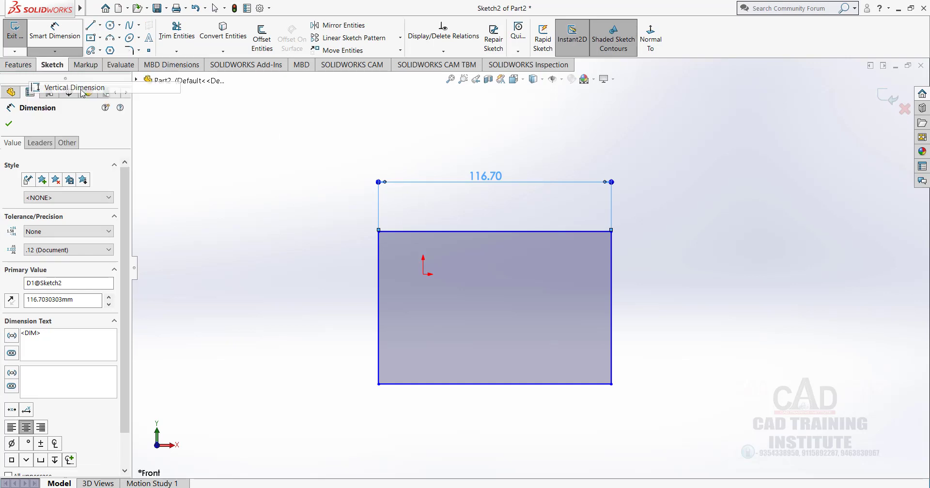
left_click(611, 286)
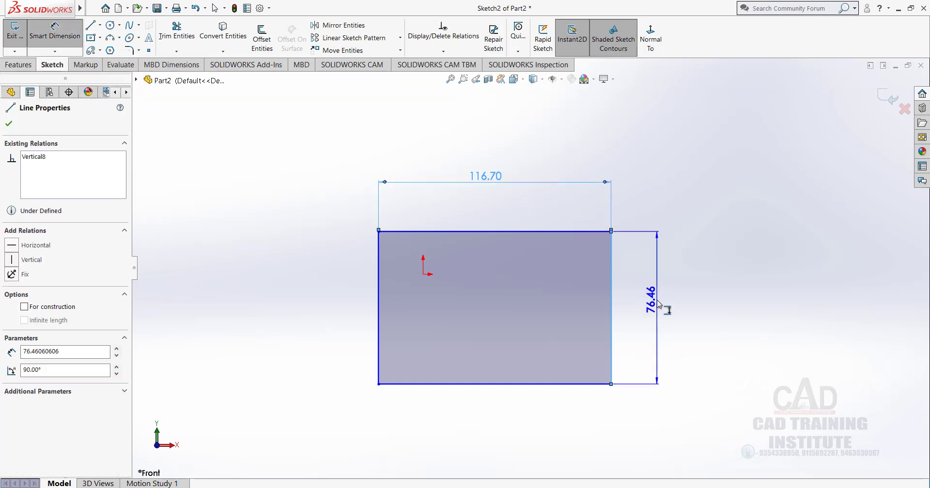
left_click(647, 317)
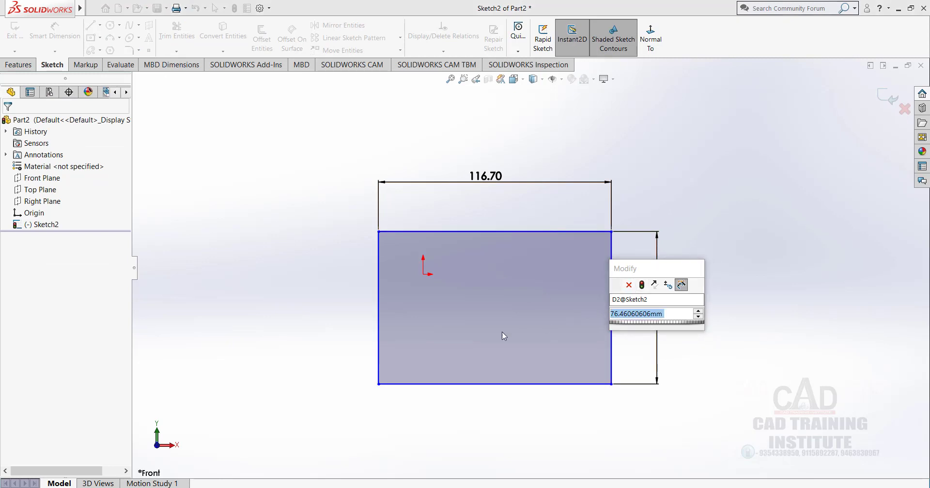
key("Return")
Step: Draw three circles in a horizontal row near the rectangle's lower edge, decreasing in size from left to right to about 13 mm diameter
scroll(574, 316, "down", 2)
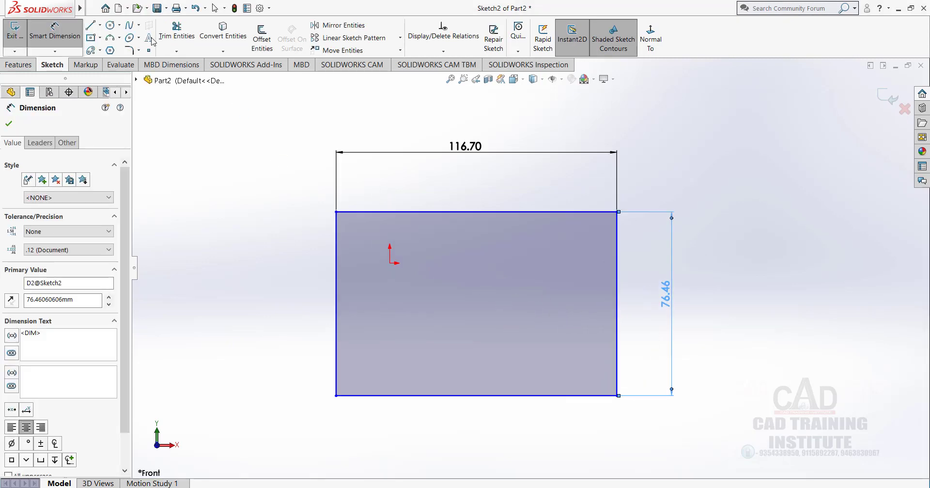
left_click(110, 24)
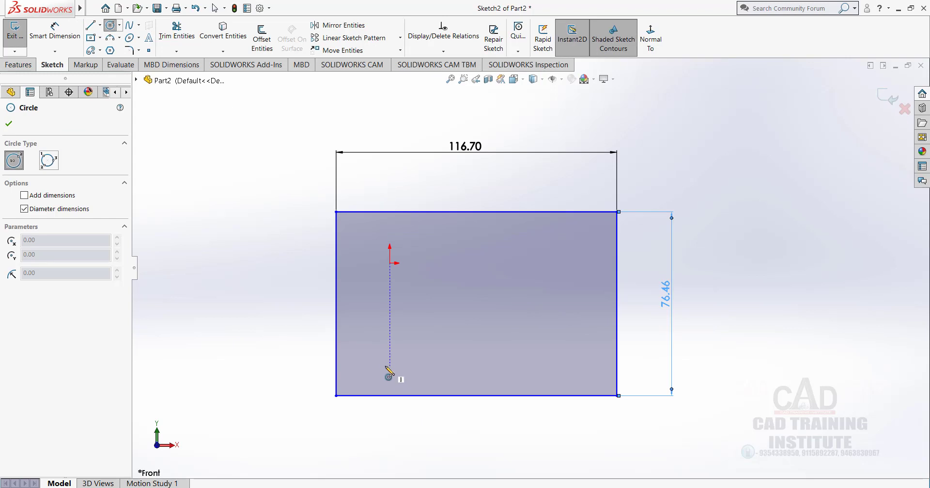
left_click(383, 362)
left_click(401, 381)
left_click(467, 362)
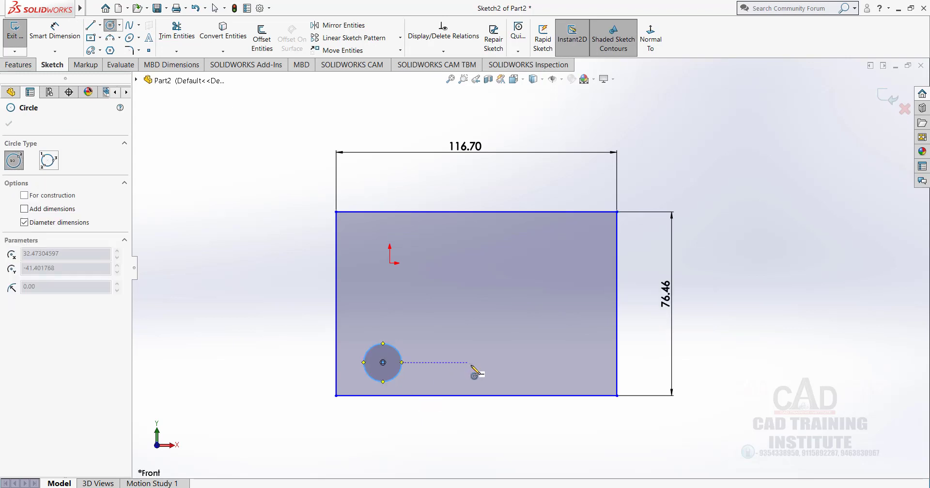
left_click(484, 377)
left_click(540, 362)
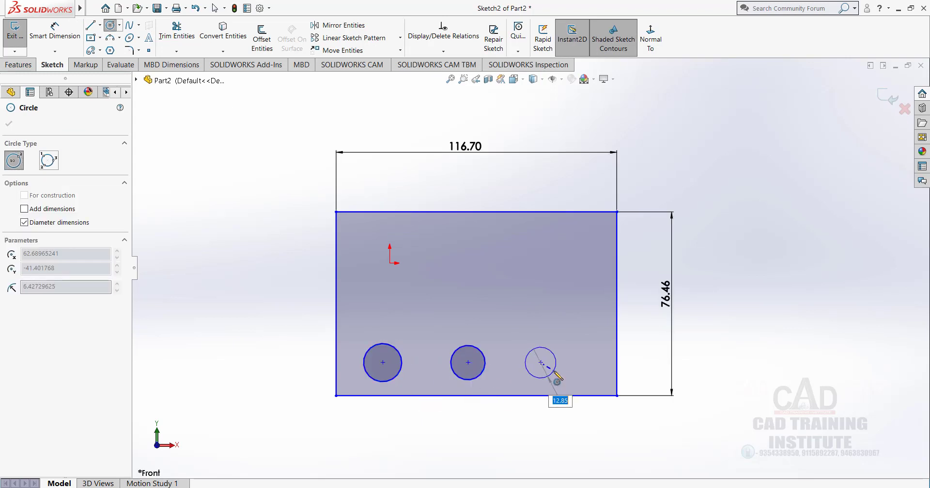
left_click(552, 373)
right_click(240, 266)
left_click(269, 264)
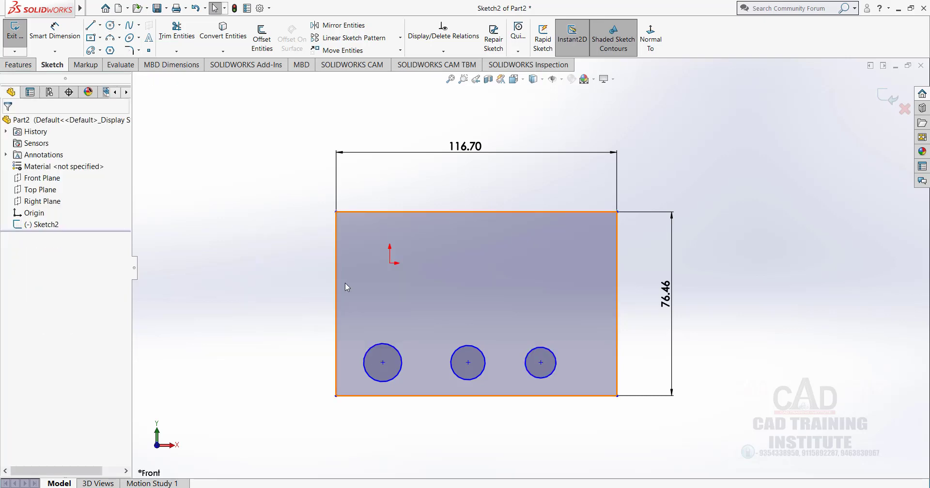
Step: Add baseline dimensions from the rectangle's left edge to the centres of the three circles, then leave the dimension command
key("f")
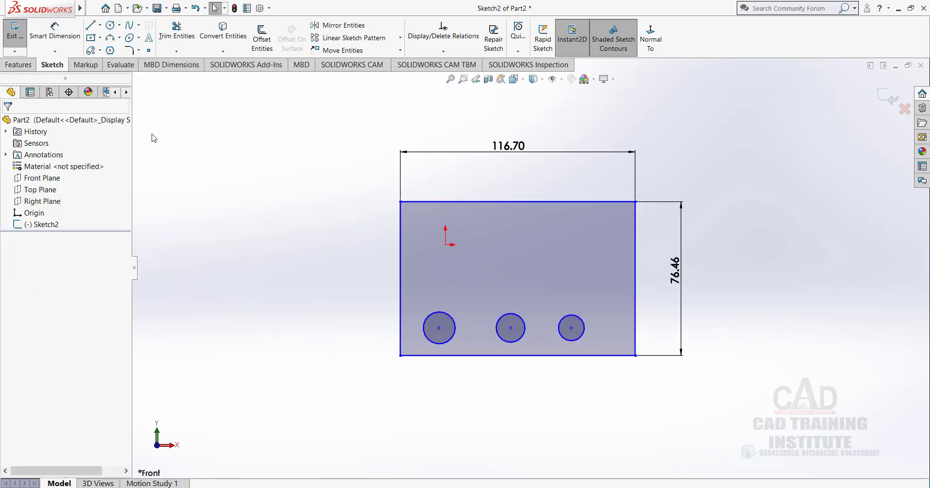
left_click(56, 51)
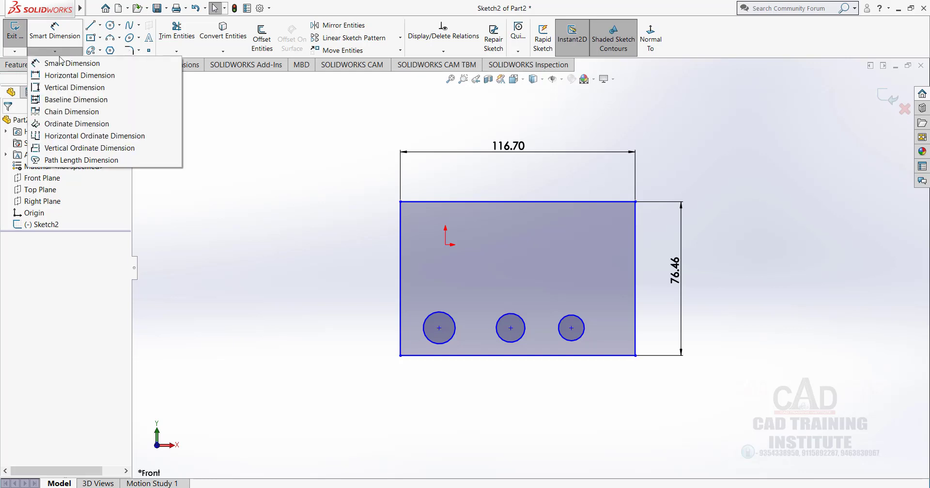
left_click(68, 104)
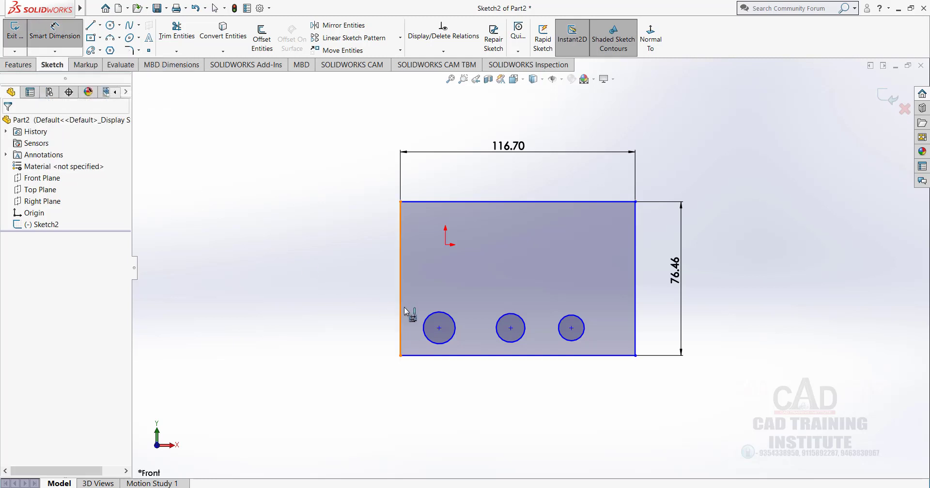
left_click(401, 345)
left_click(439, 329)
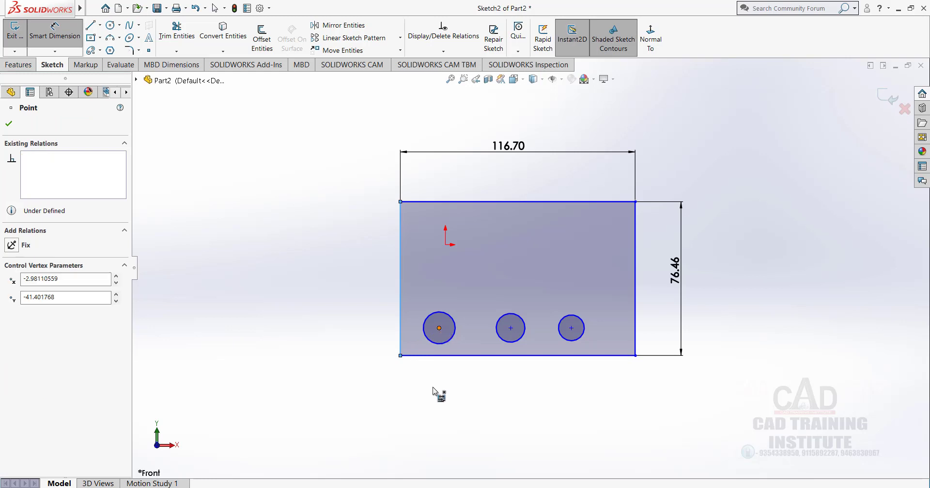
left_click(511, 329)
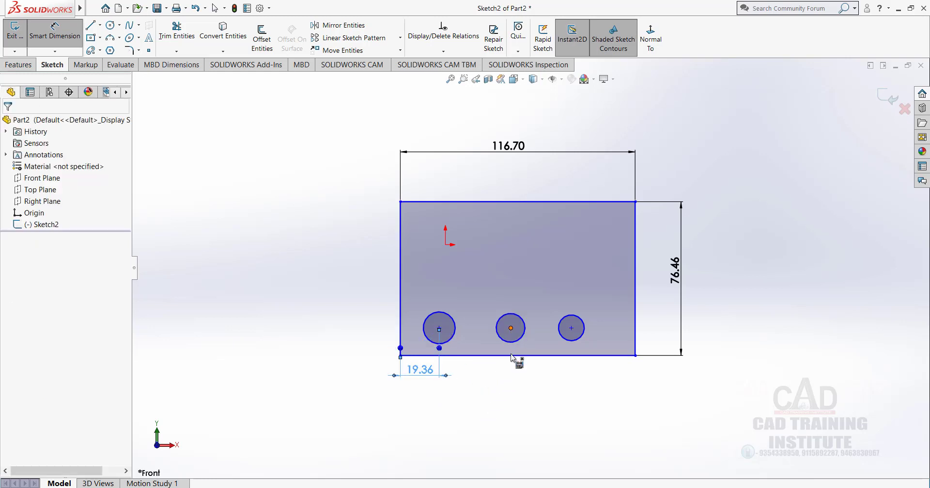
left_click(572, 329)
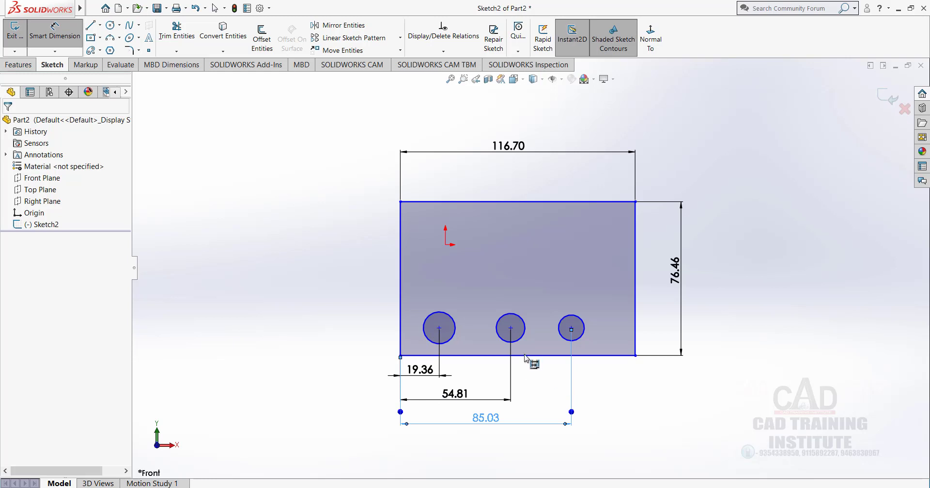
right_click(263, 238)
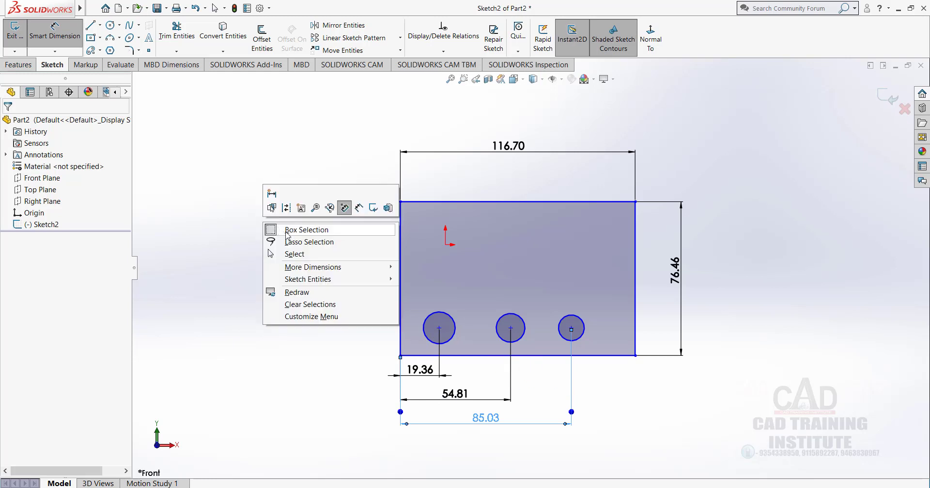
left_click(301, 254)
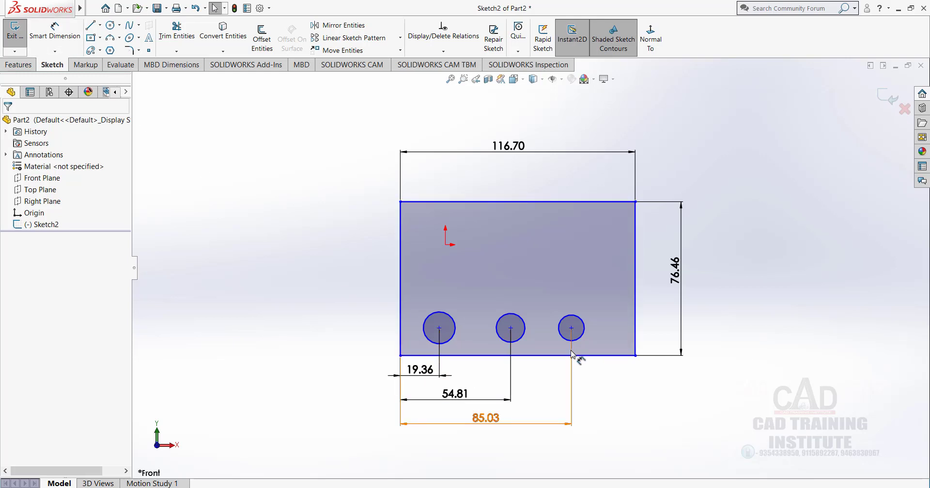
left_click(61, 52)
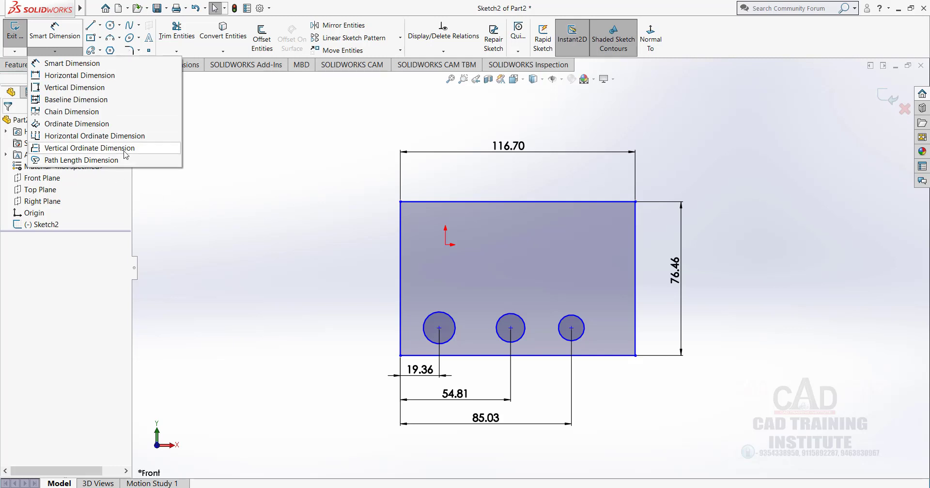
left_click(282, 194)
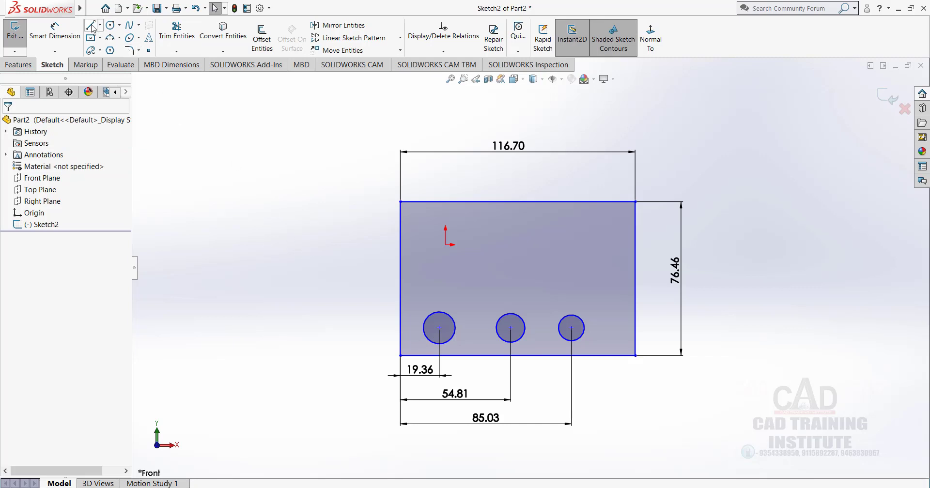
Step: Sketch a Z-shaped chain of three lines beside the rectangle: two horizontal segments about 33 mm long joined by a sloped one
left_click(747, 208)
left_click(814, 208)
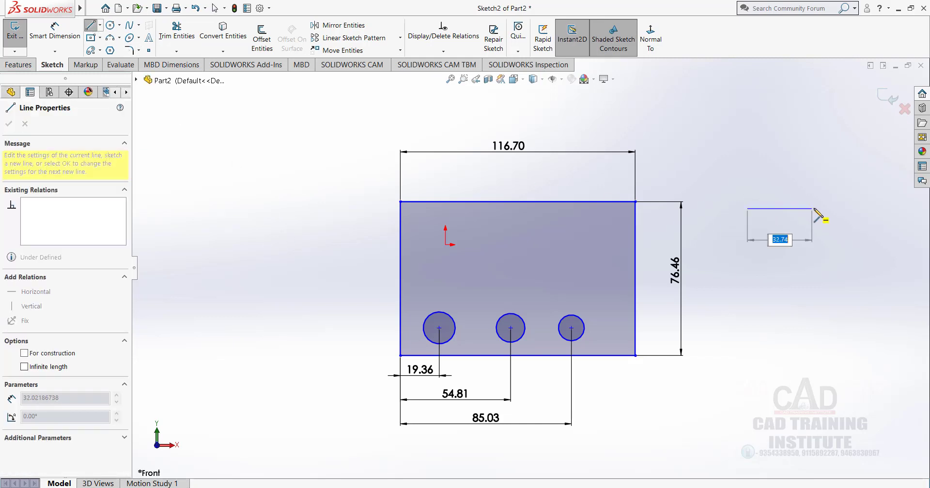
left_click(833, 253)
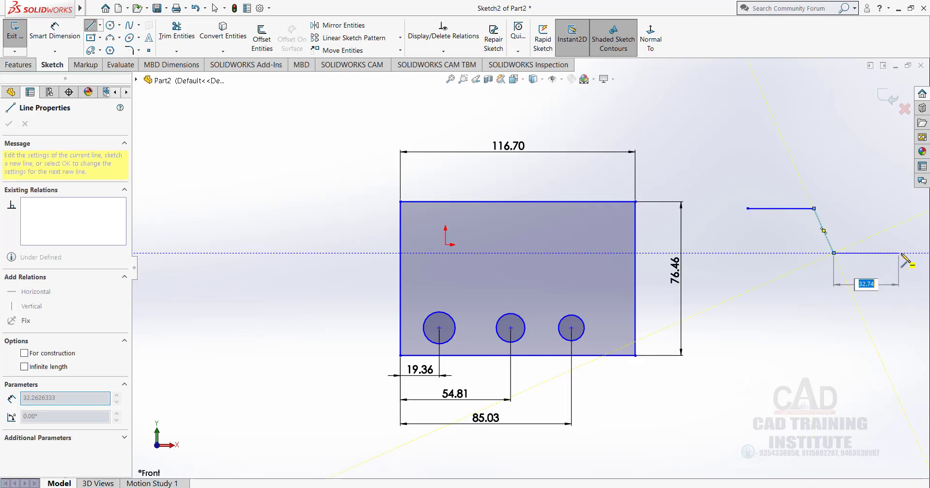
left_click(900, 252)
scroll(829, 284, "down", 3)
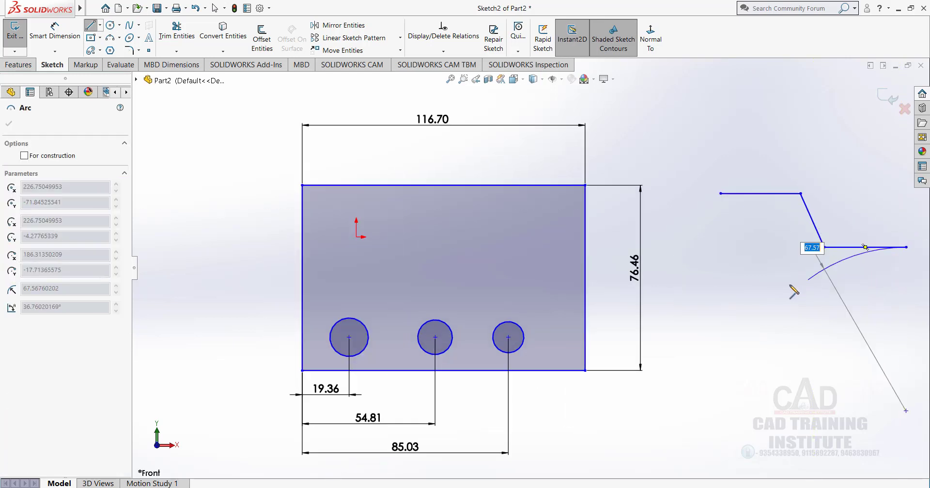
scroll(758, 282, "up", 4)
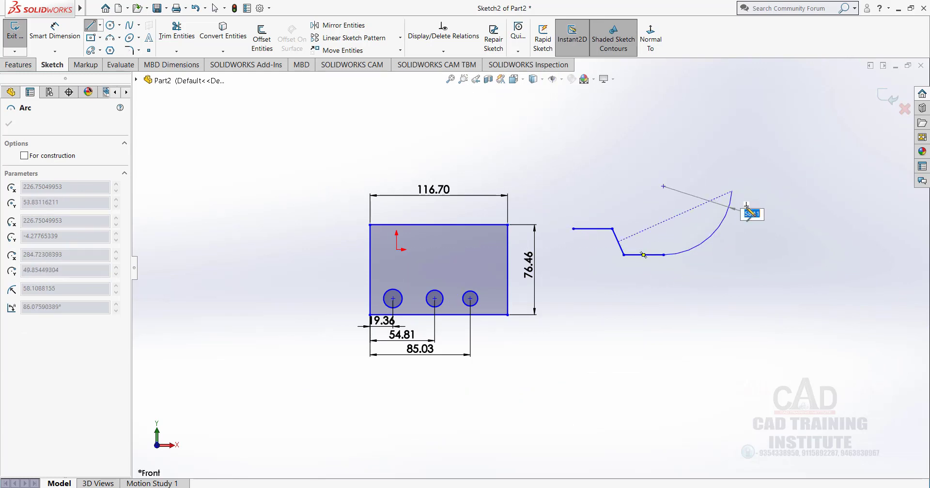
right_click(732, 193)
left_click(785, 201)
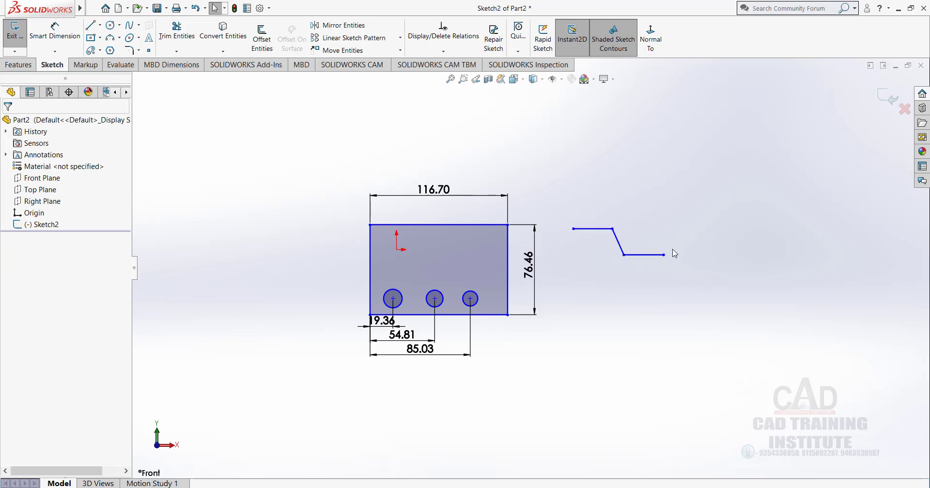
scroll(609, 257, "down", 1)
left_click(55, 32)
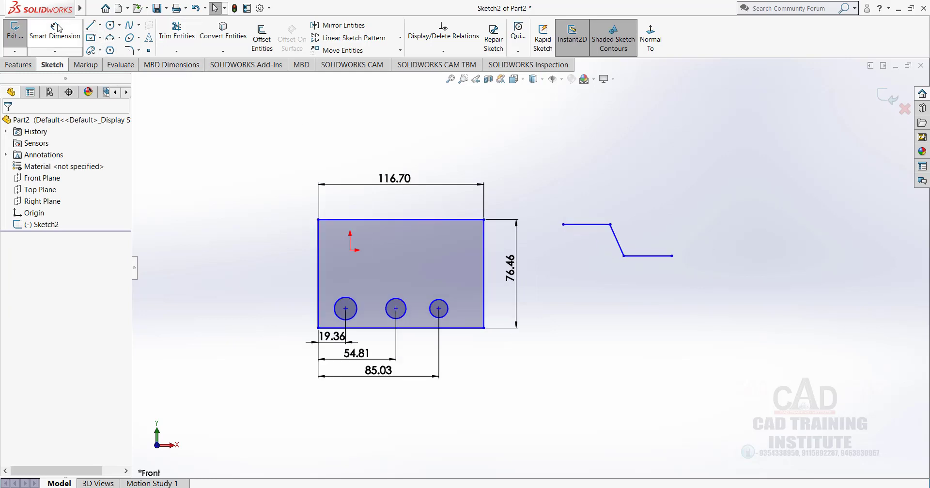
left_click(563, 224)
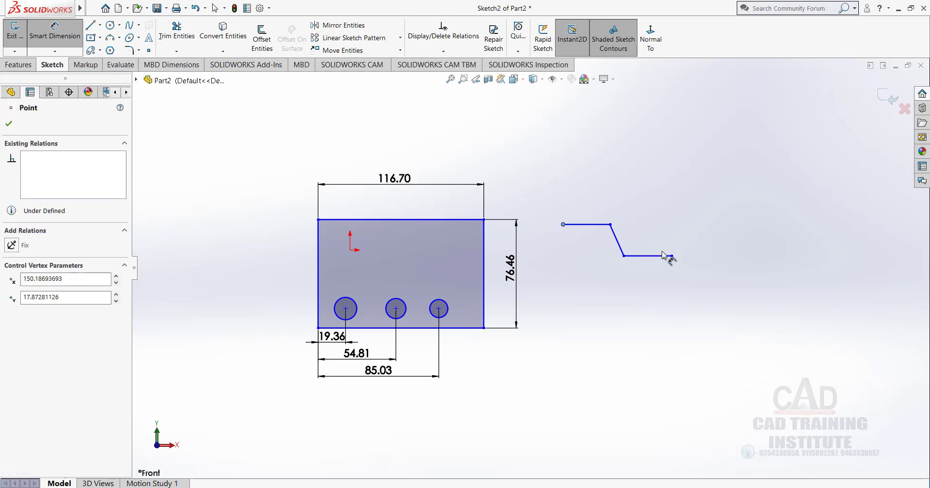
left_click(671, 256)
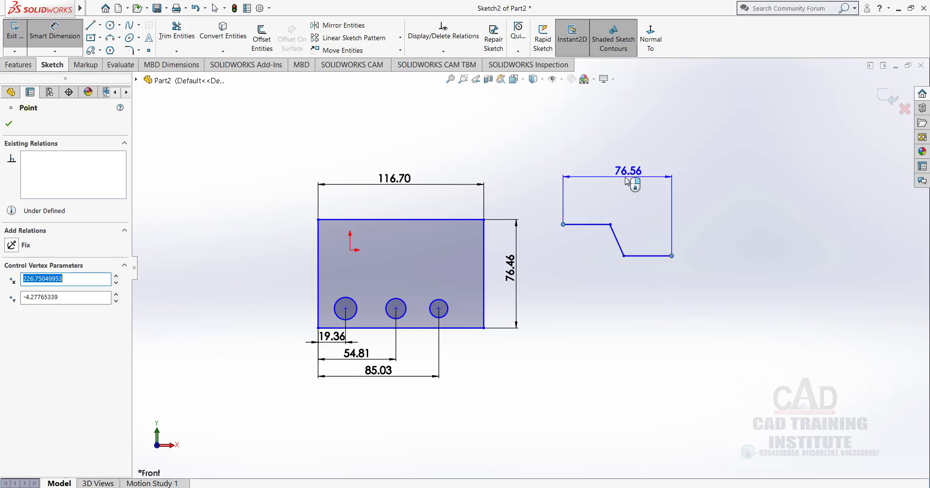
key("Escape")
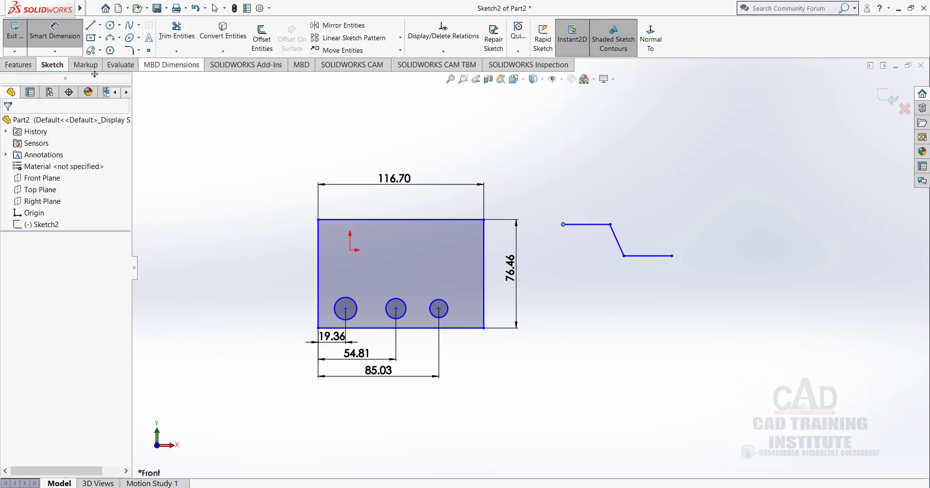
Step: Add a path length dimension across the three connected lines and place it below them
left_click(55, 51)
left_click(97, 161)
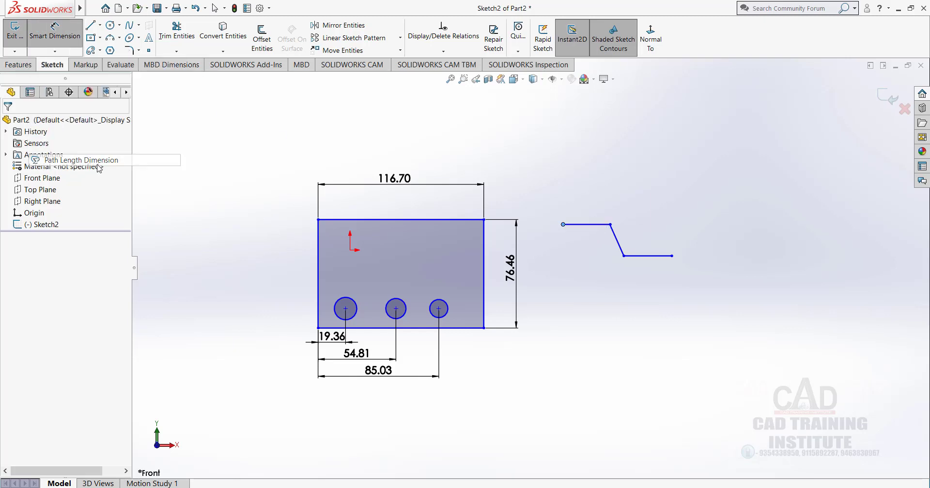
left_click(583, 225)
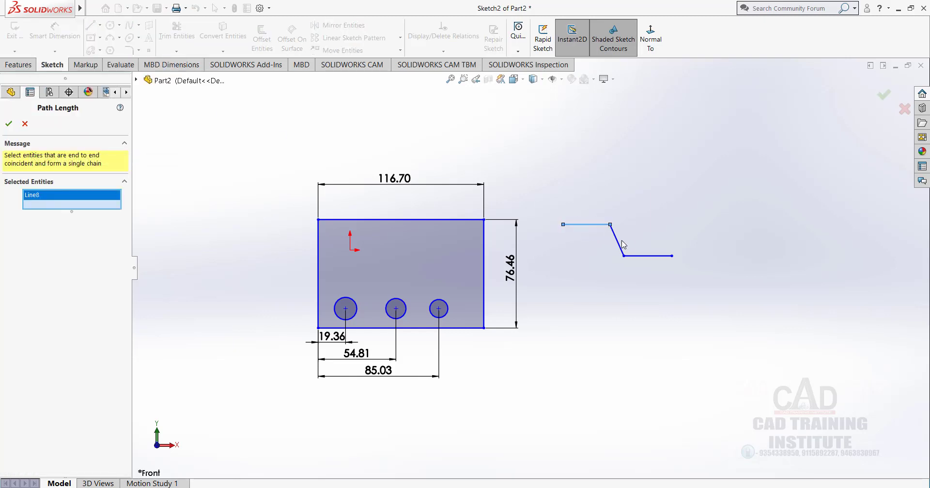
left_click(618, 244)
left_click(647, 256)
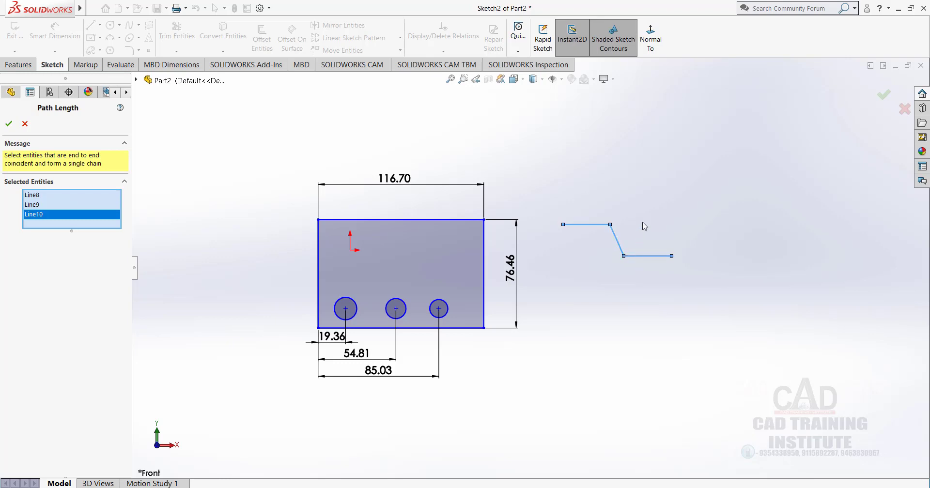
left_click(9, 124)
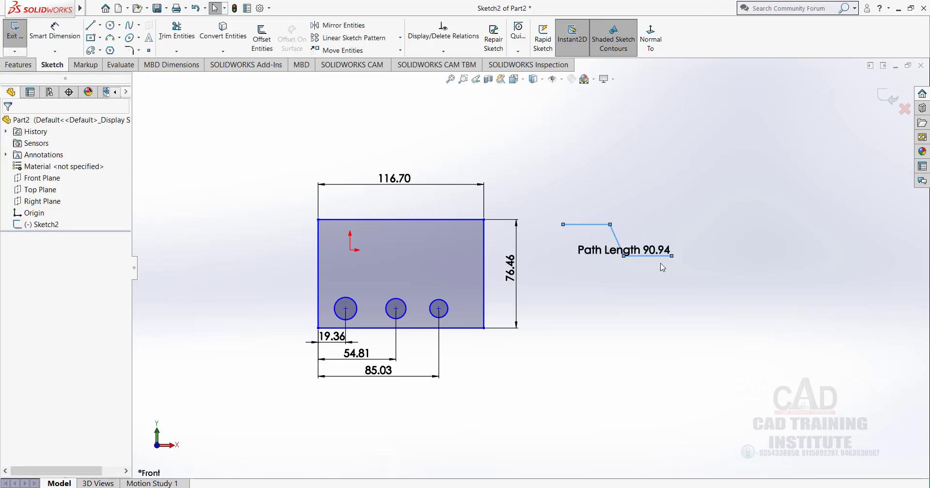
left_click(608, 307)
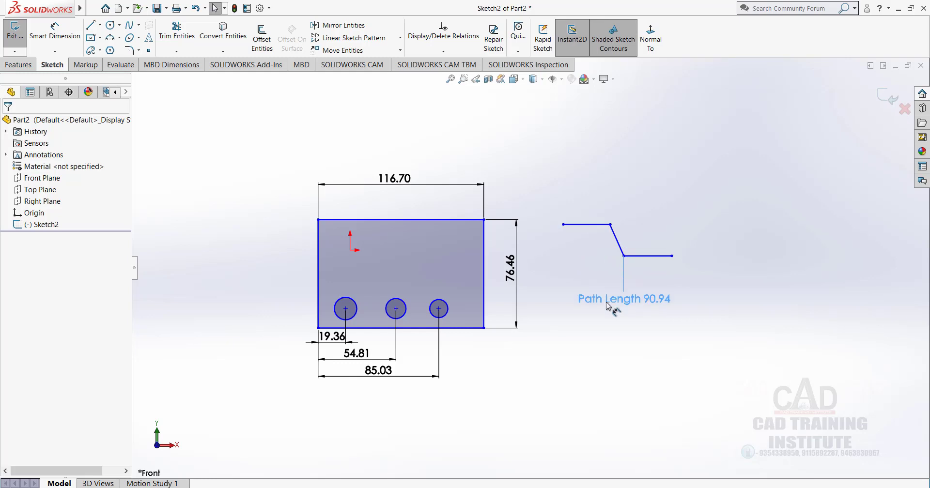
left_click(635, 217)
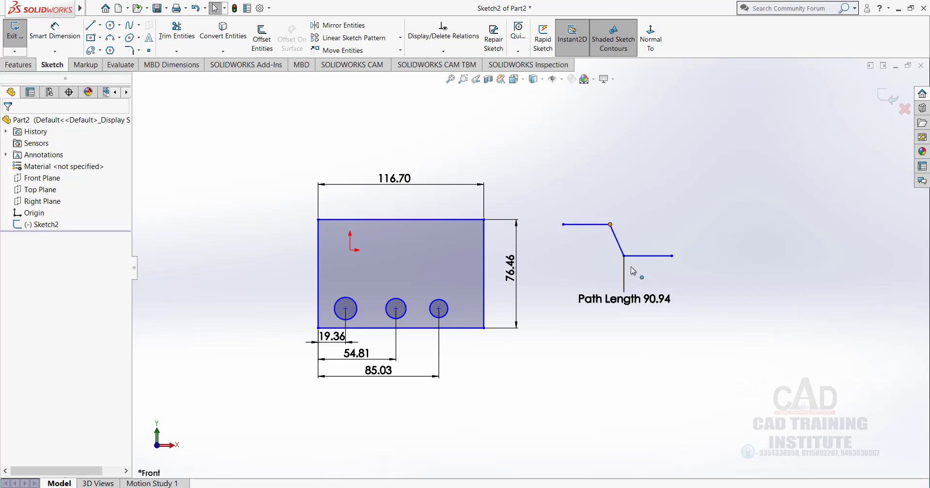
left_click(54, 50)
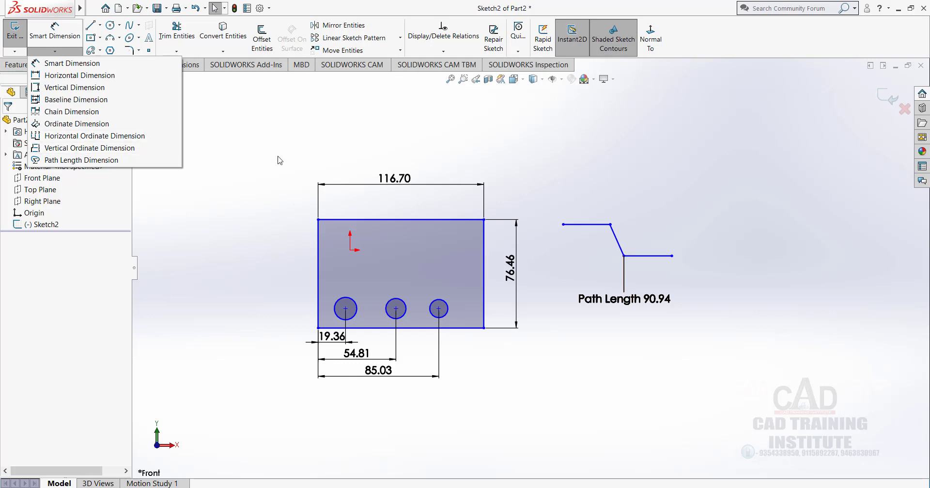
left_click(282, 142)
Step: Delete the rectangle, the circles, all dimensions and the three-line chain from the sketch
scroll(532, 267, "up", 2)
mouse_move(718, 166)
left_mouse_down()
mouse_move(697, 241)
mouse_move(242, 432)
mouse_move(267, 406)
mouse_move(259, 398)
left_mouse_up()
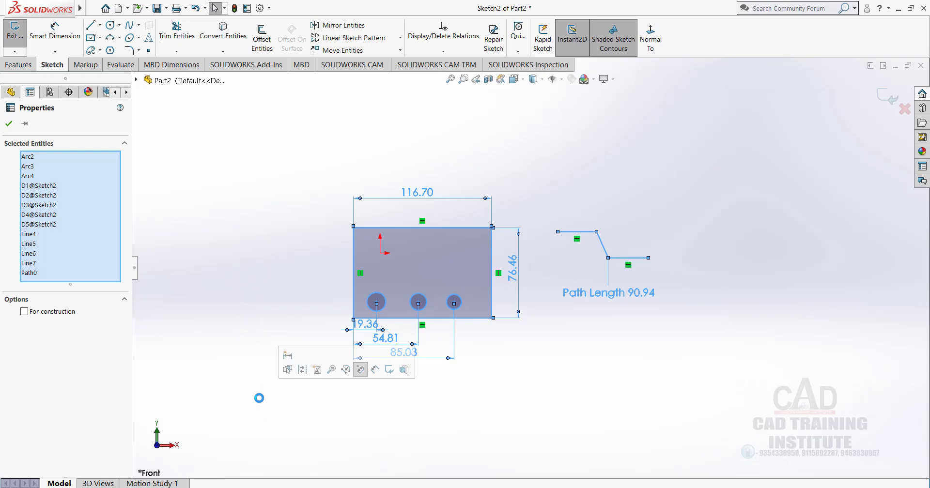
key("Delete")
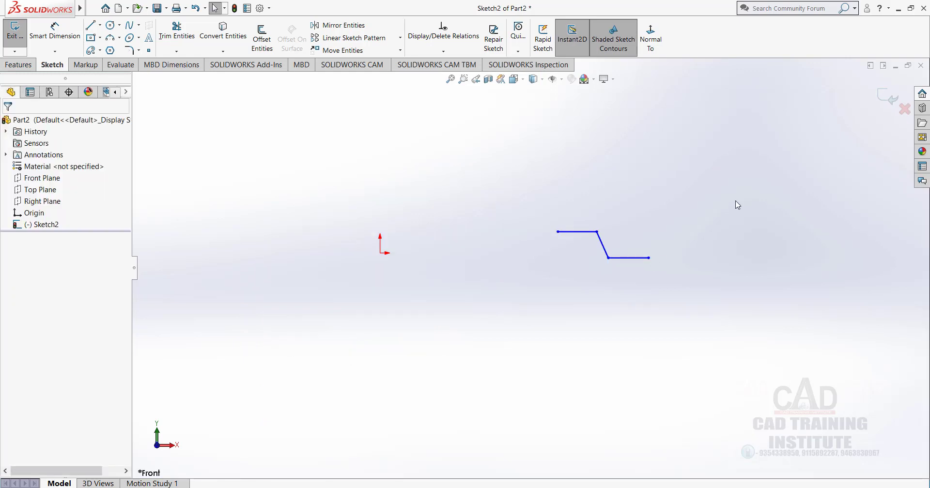
left_click_drag(736, 204, 480, 334)
key("Delete")
Step: Sketch a rising staircase chain of connected lines with five treads and four risers beside the origin
left_click(90, 25)
left_click(439, 292)
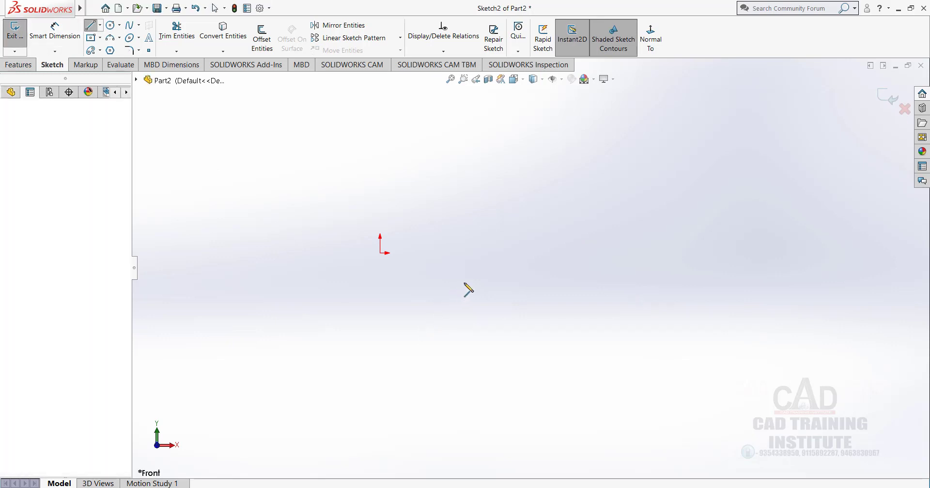
left_click(507, 292)
left_click(507, 245)
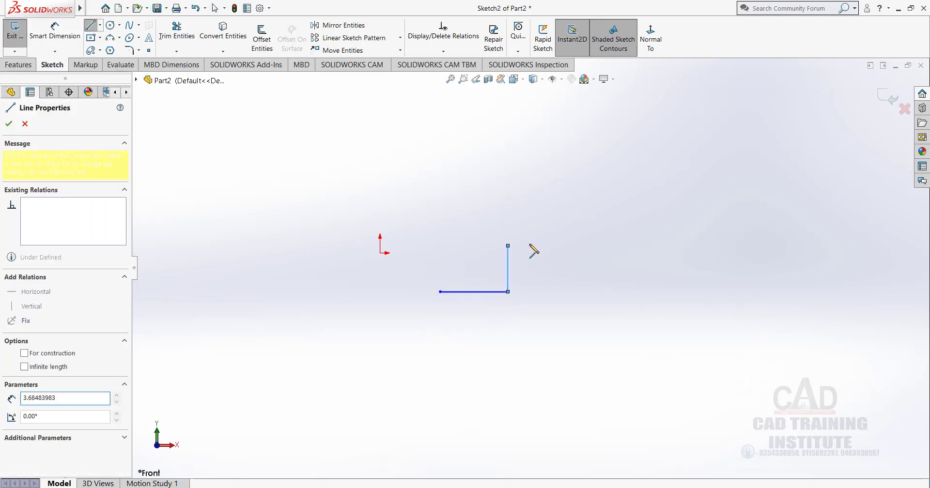
left_click(555, 246)
left_click(559, 196)
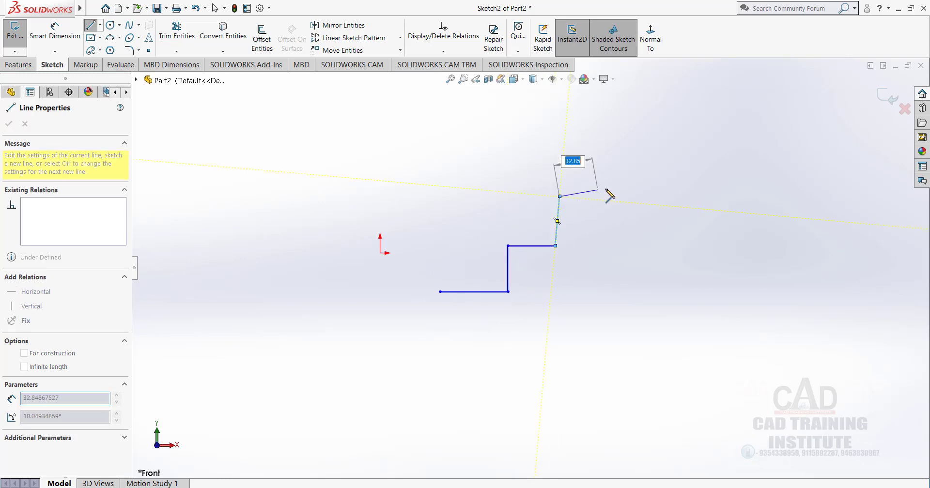
left_click(618, 197)
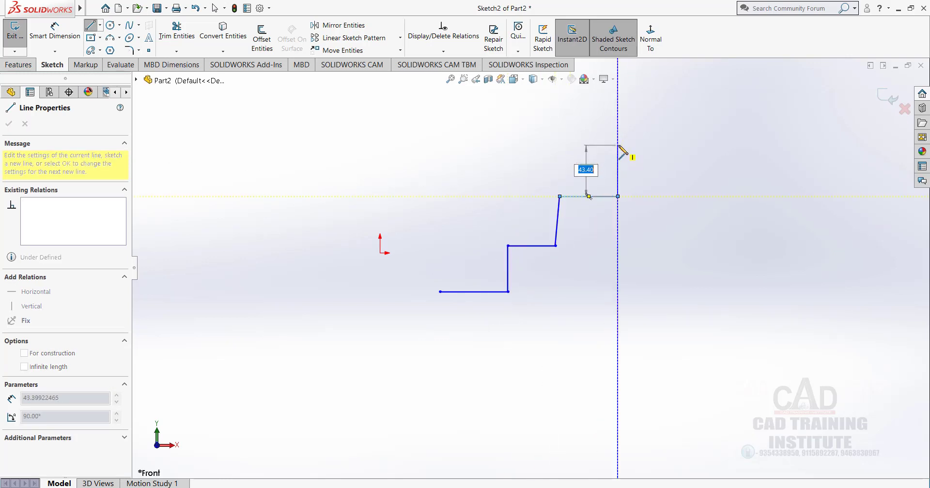
left_click(617, 144)
left_click(671, 141)
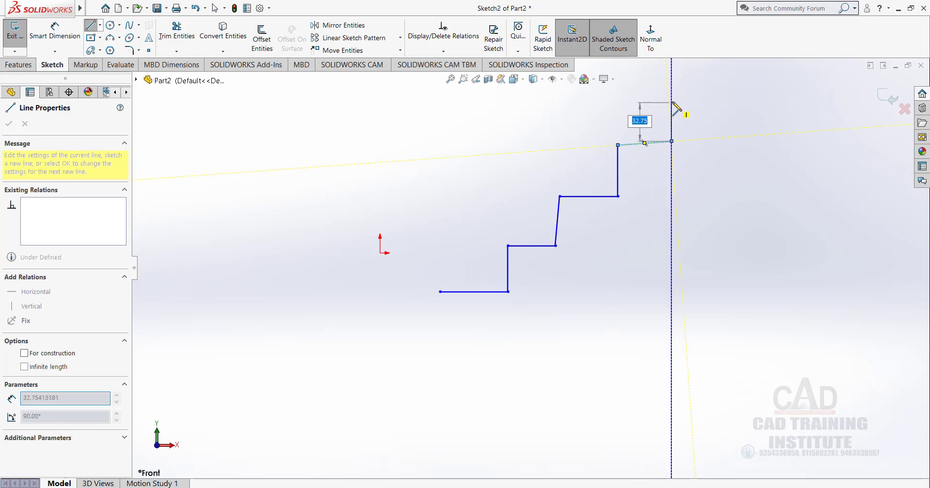
left_click(671, 101)
left_click(757, 101)
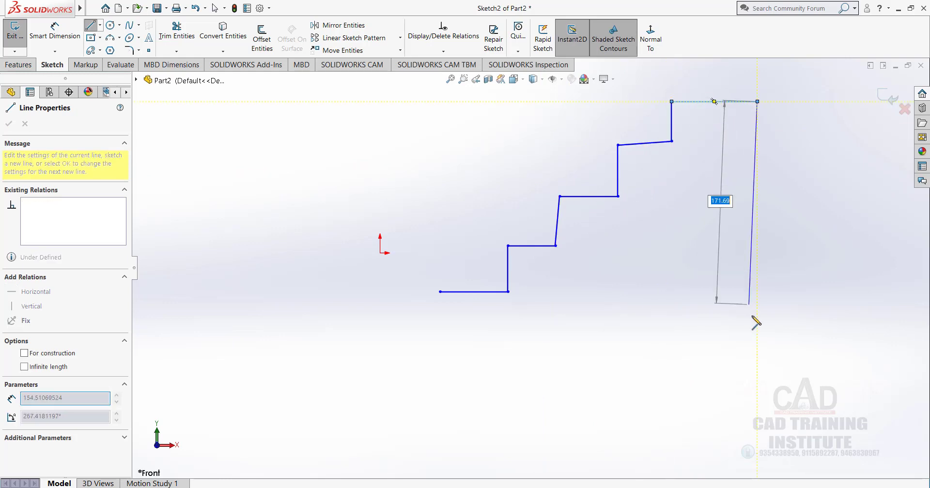
Step: Close the staircase profile with a tall vertical edge, a base about 268 mm long and a short vertical edge about 59 mm high
left_click(758, 362)
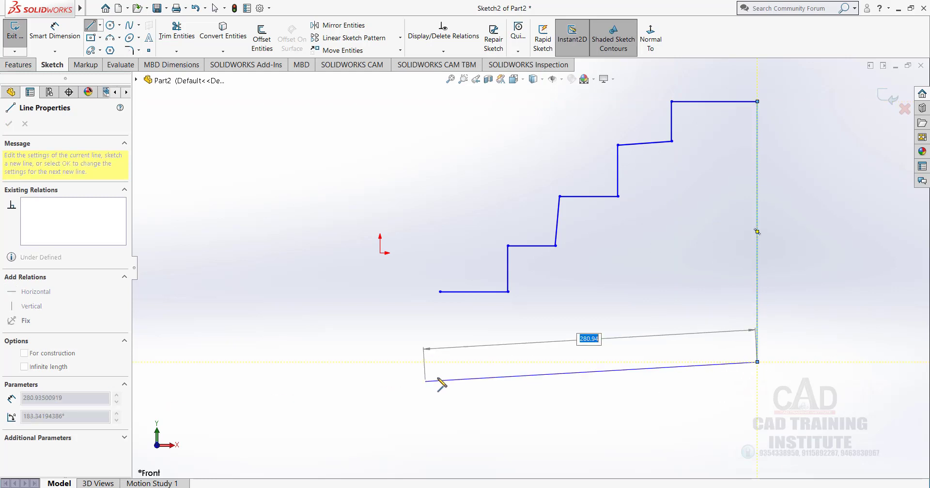
left_click(440, 362)
left_click(439, 292)
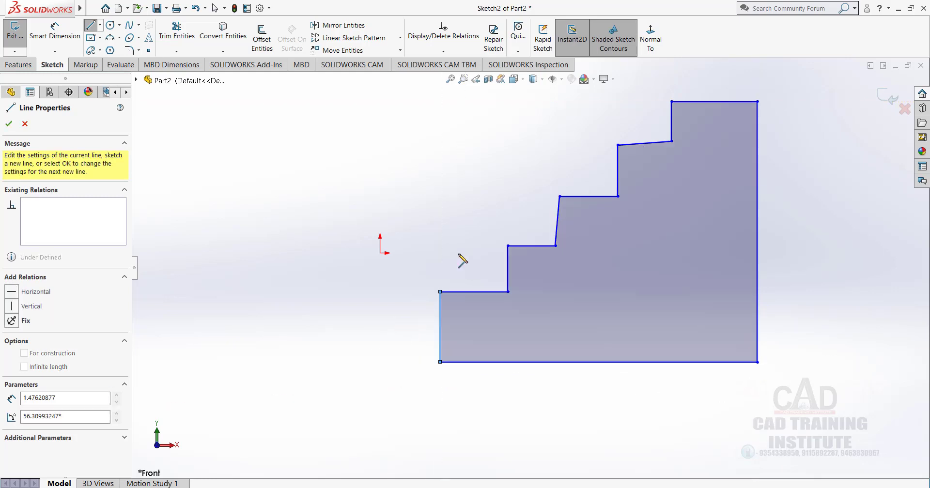
right_click(463, 234)
left_click(494, 239)
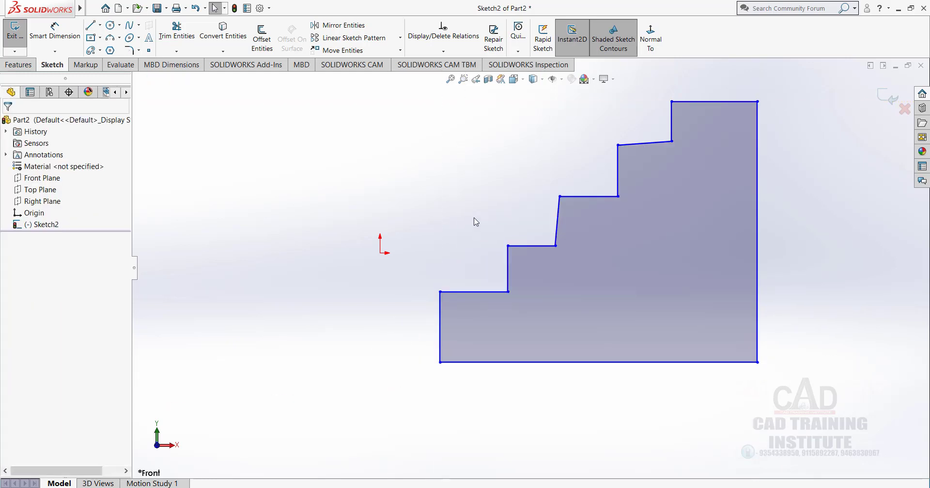
Step: Make the slanted second riser vertical and the slanted fourth tread horizontal
left_click(559, 216)
left_click(600, 173)
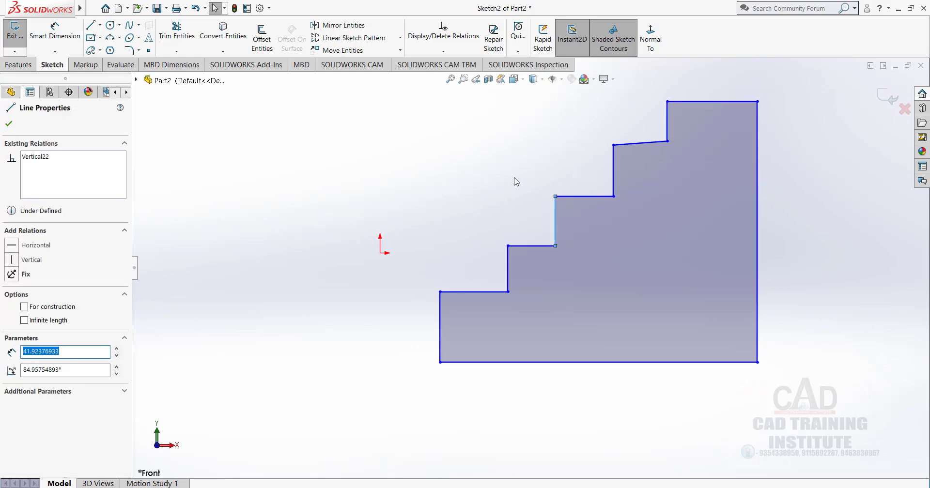
left_click(515, 181)
left_click(646, 143)
left_click(676, 98)
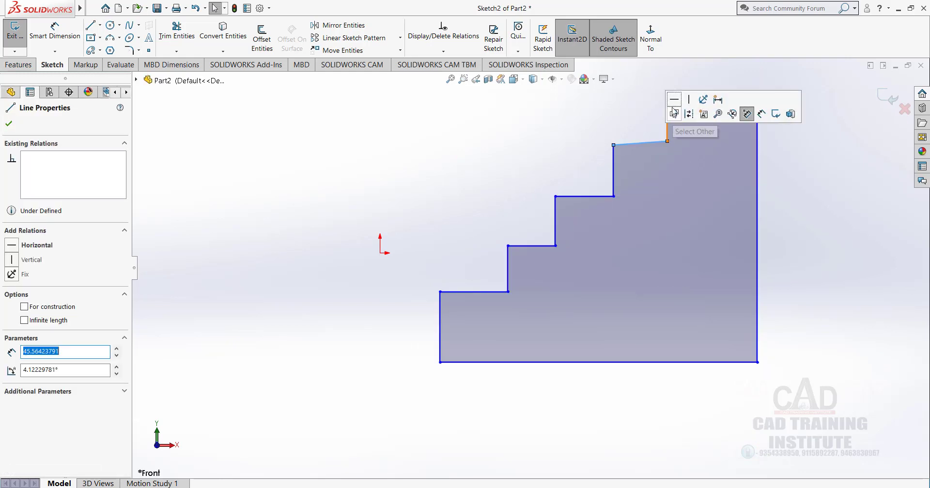
left_click(535, 144)
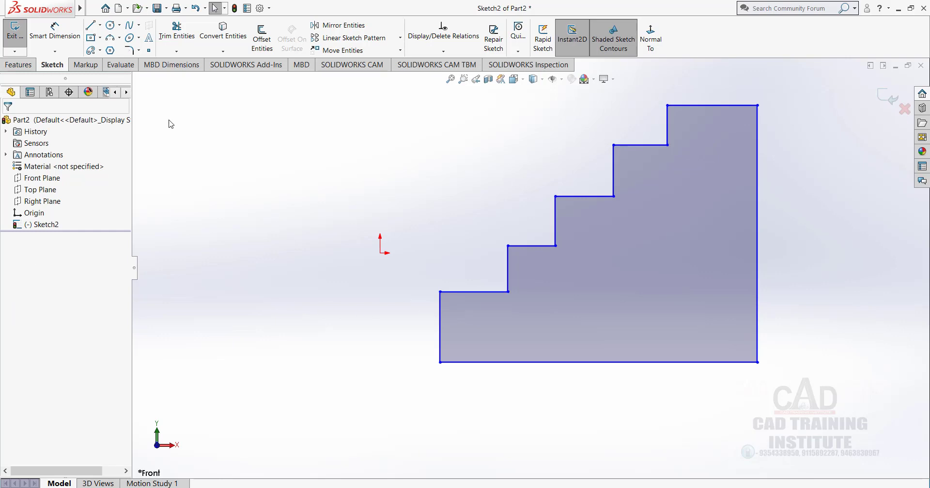
Step: Add vertical chain dimensions between the top edge, each lower tread and the base of the staircase, and leave the dimension command
left_click(55, 50)
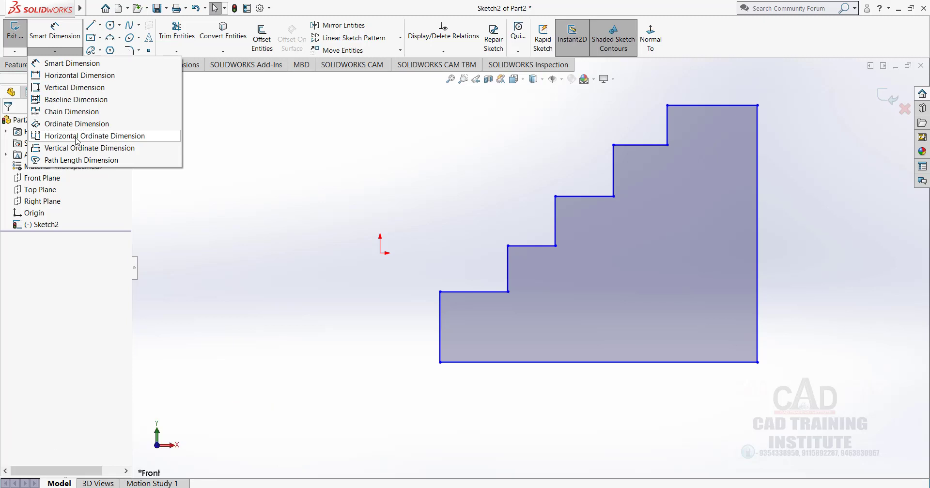
left_click(68, 112)
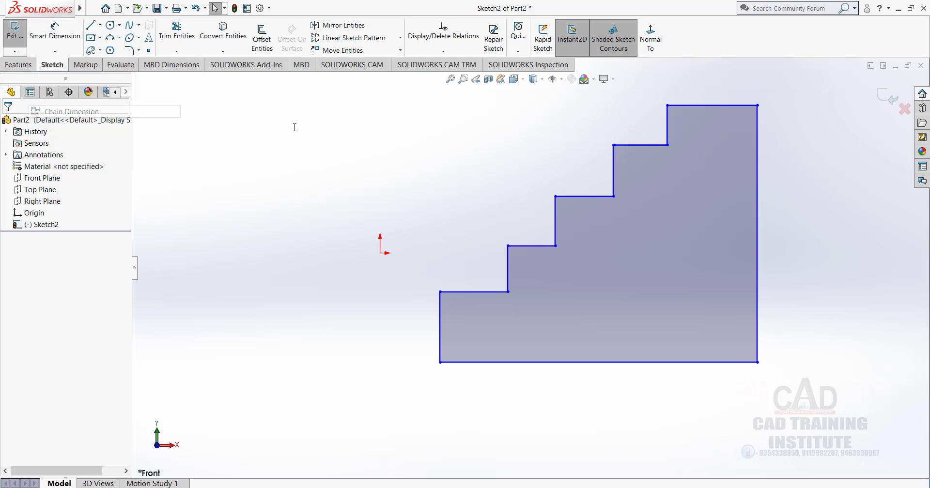
left_click(677, 105)
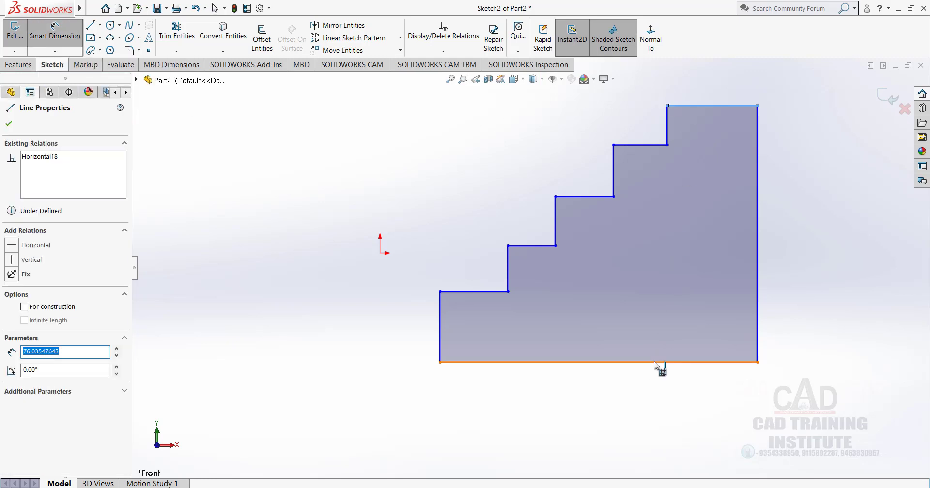
left_click(658, 363)
left_click(664, 144)
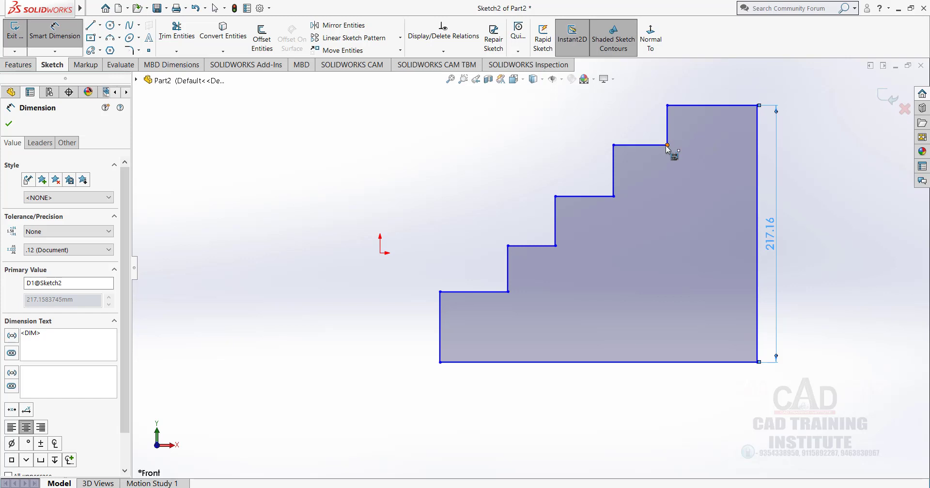
left_click(598, 196)
left_click(534, 245)
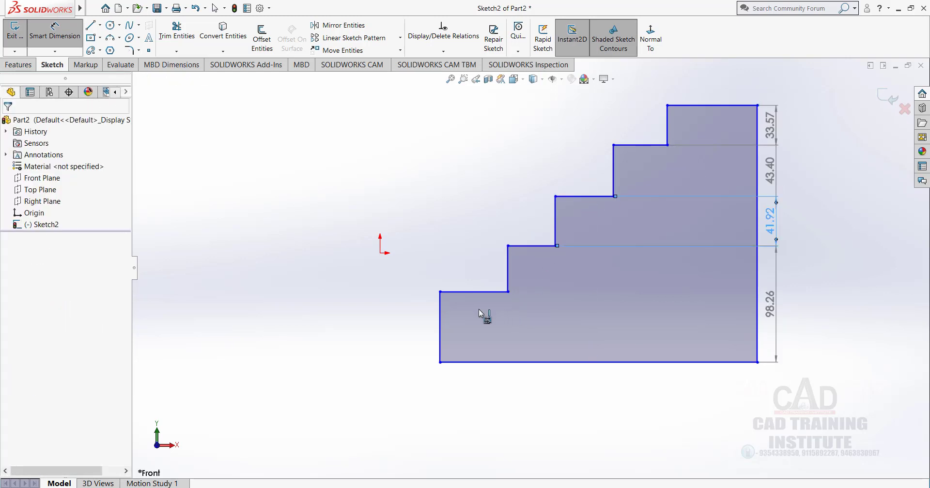
left_click(478, 292)
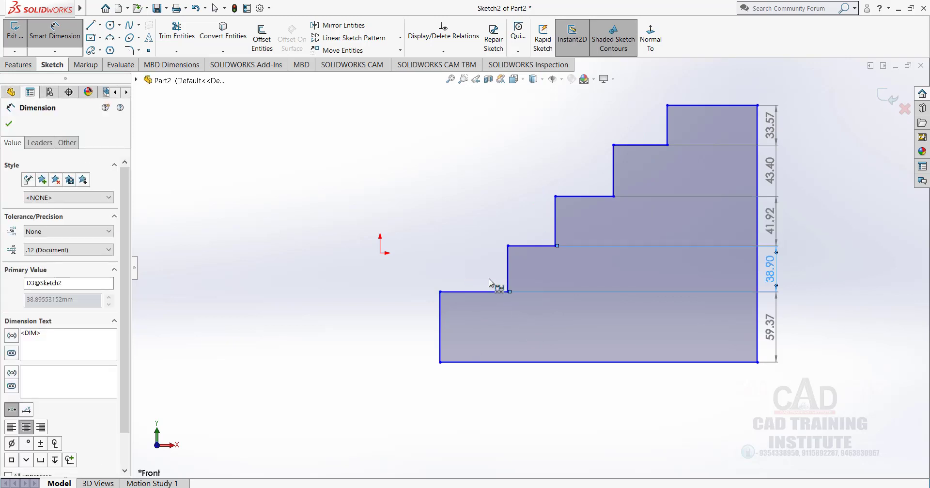
right_click(429, 190)
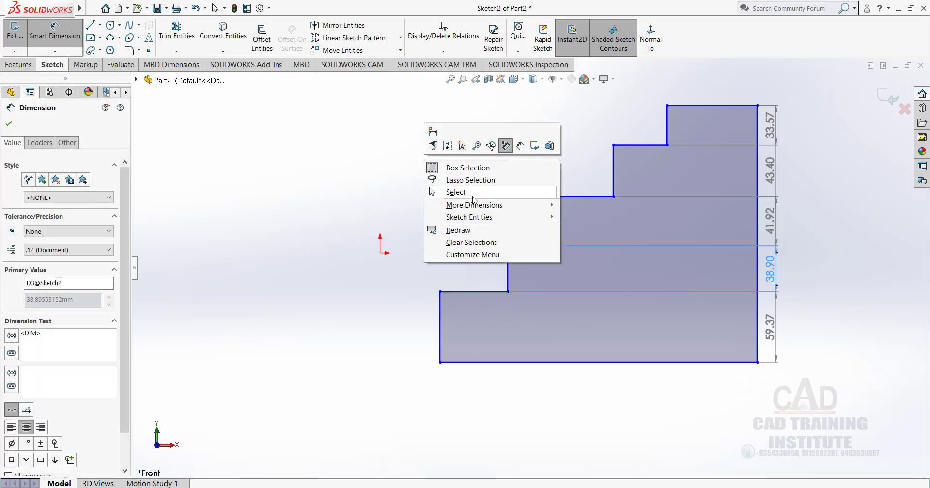
left_click(457, 192)
Step: Delete all the chain dimensions beside the staircase's tall vertical edge
scroll(770, 172, "down", 2)
scroll(760, 261, "up", 2)
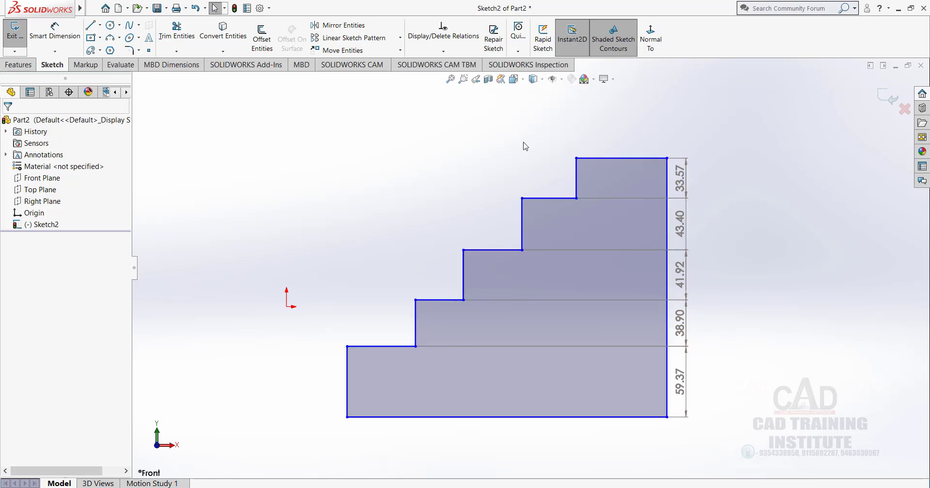
left_click(54, 51)
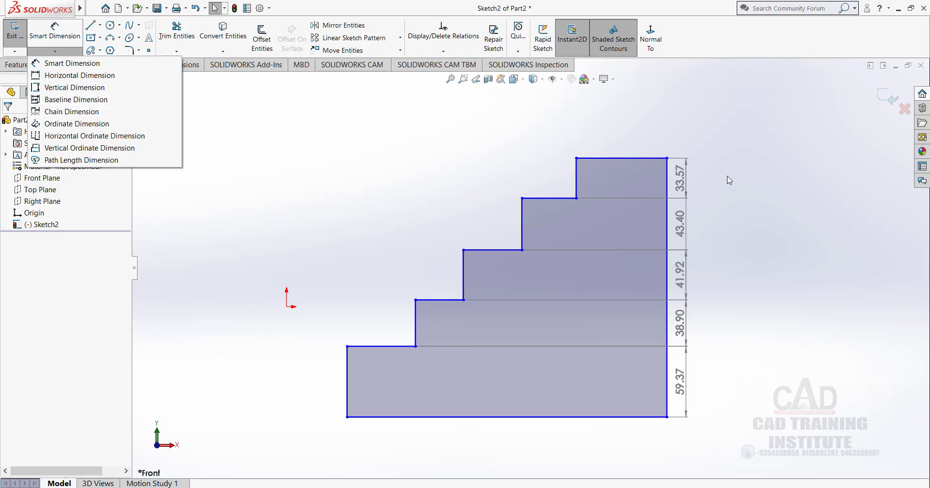
left_click(725, 154)
left_click_drag(667, 387, 666, 393)
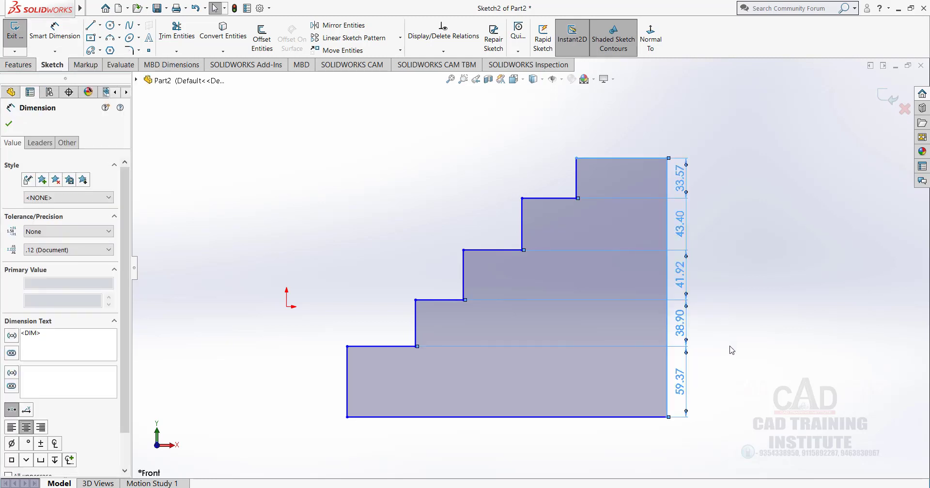
left_click(724, 214)
left_click_drag(724, 128, 681, 451)
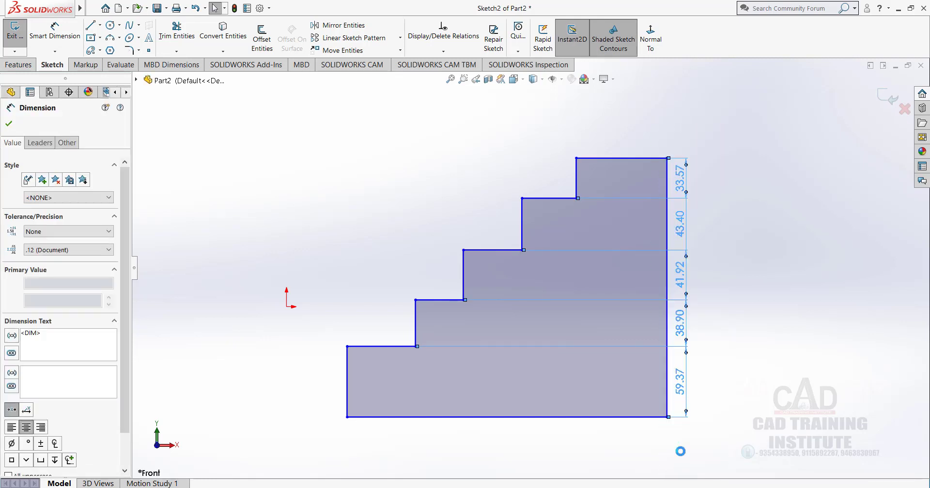
Step: Add horizontal ordinate dimensions with zero on the tall vertical edge to the four lower stair corners, and leave the dimension command
left_click(53, 51)
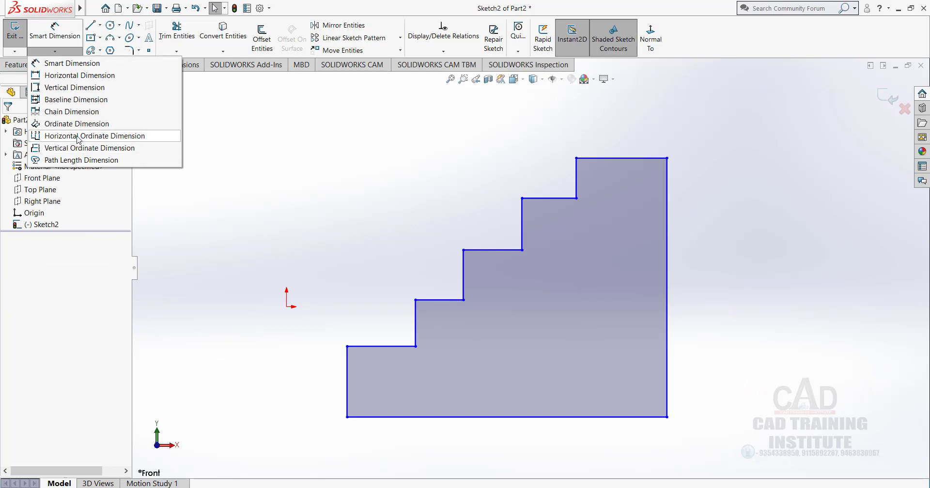
left_click(79, 137)
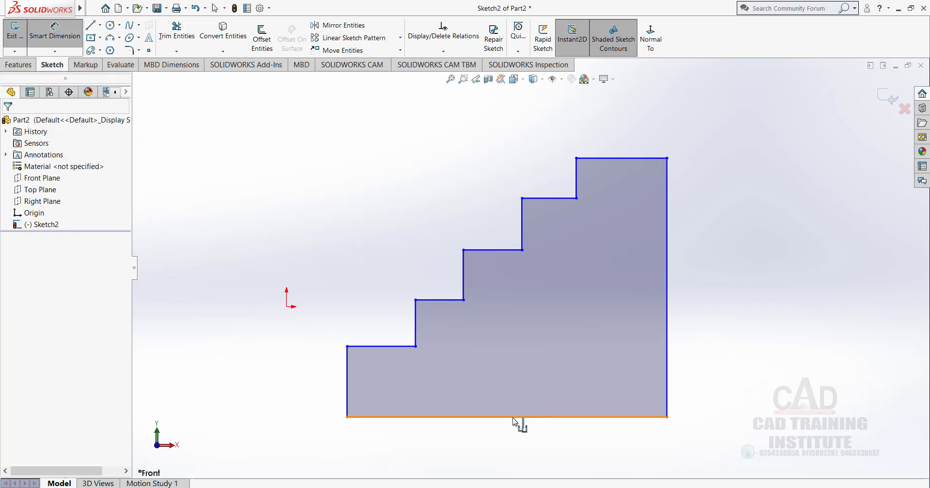
left_click(667, 387)
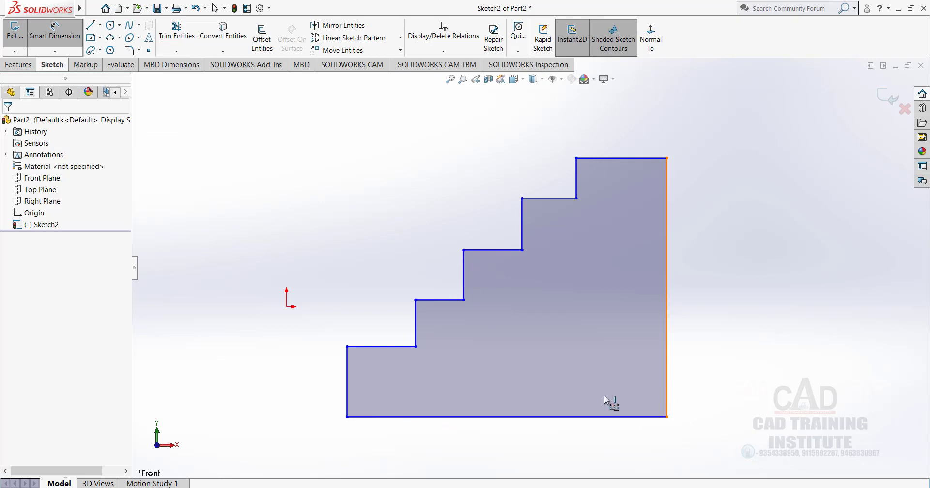
left_click(575, 198)
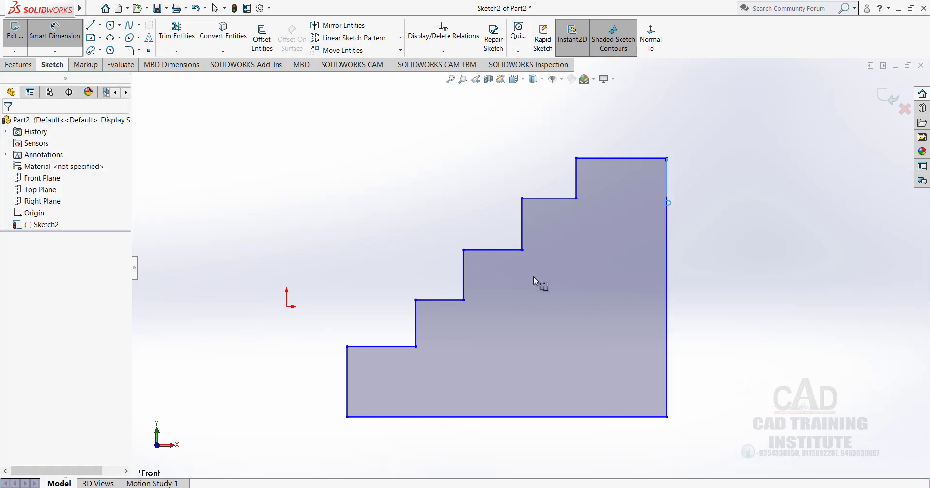
left_click(523, 250)
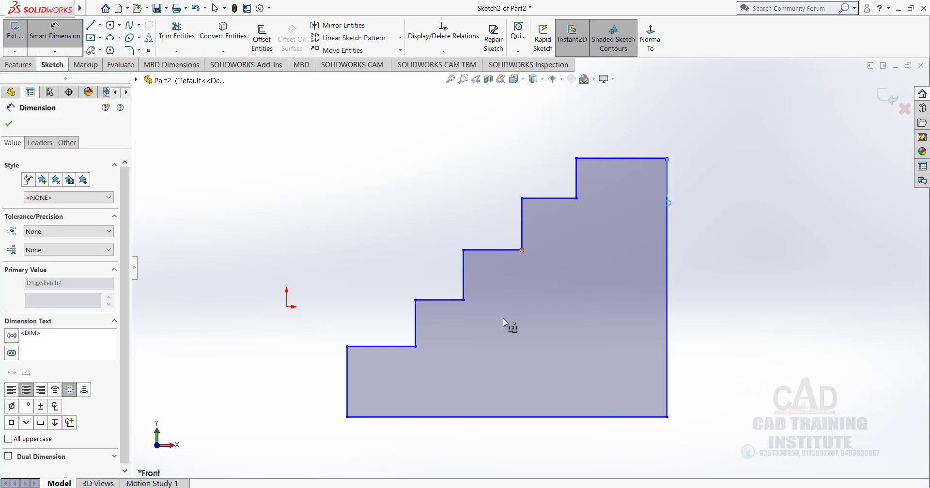
left_click(462, 299)
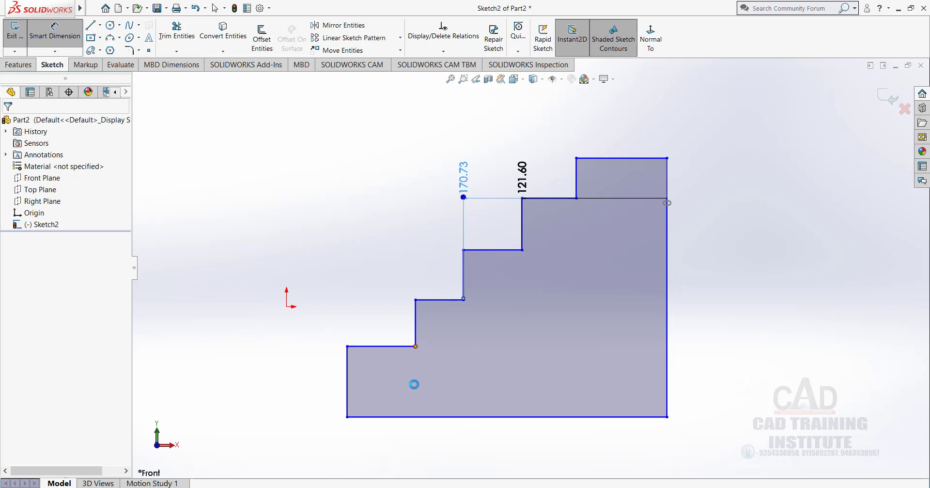
left_click(416, 346)
left_click(346, 416)
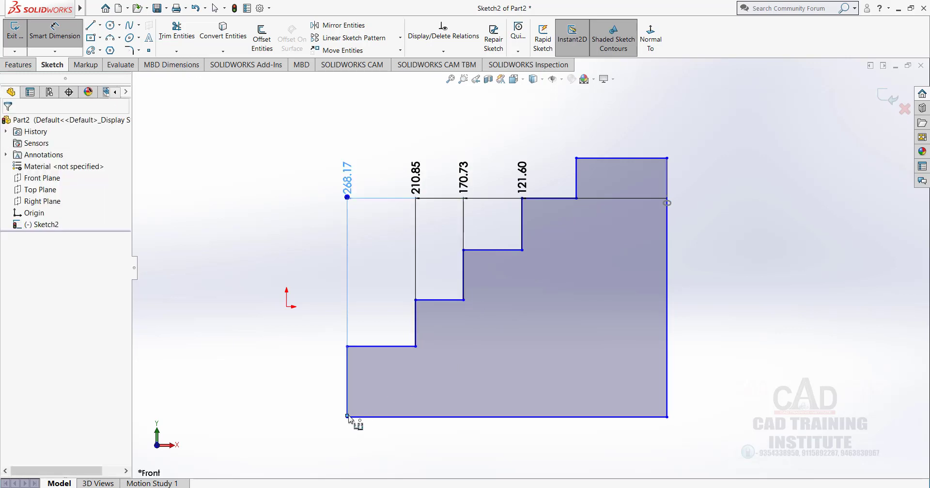
right_click(218, 220)
left_click(267, 230)
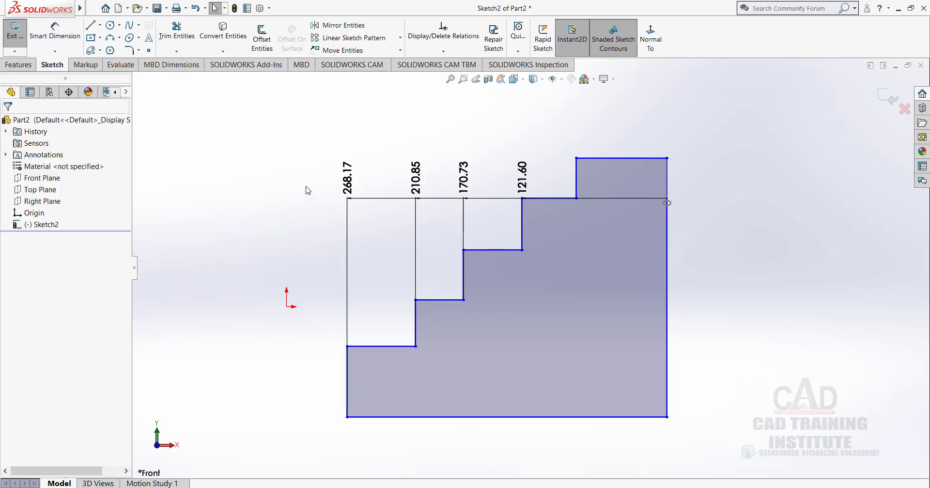
Step: Move the row of horizontal ordinate dimensions up to just below the level of the staircase's top edge
right_click(721, 150)
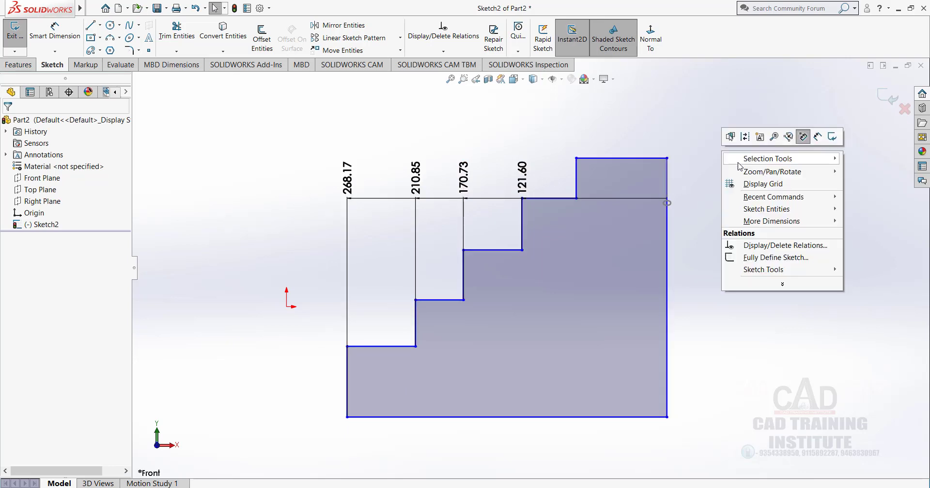
left_click(706, 181)
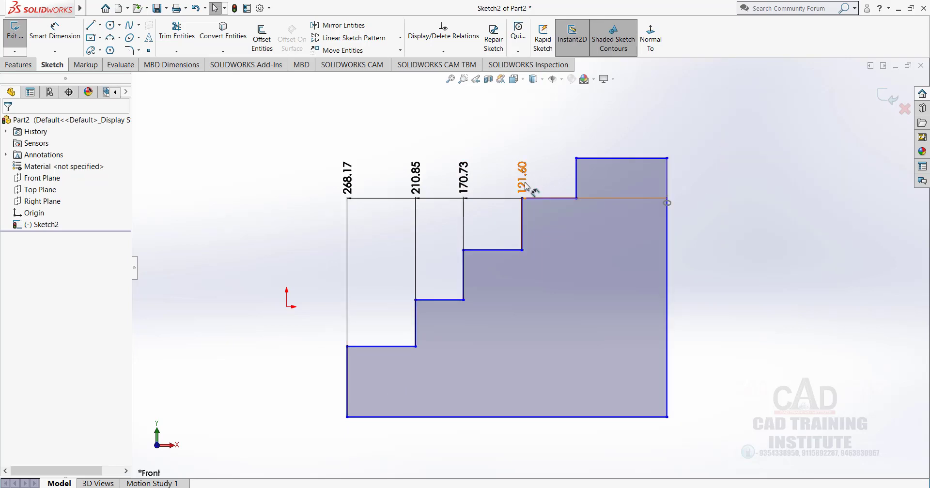
left_click_drag(523, 180, 531, 145)
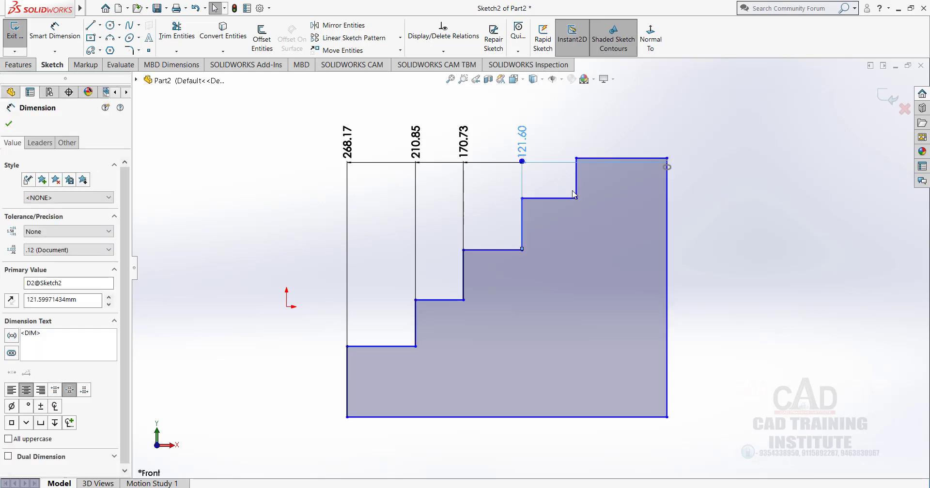
left_click(465, 224)
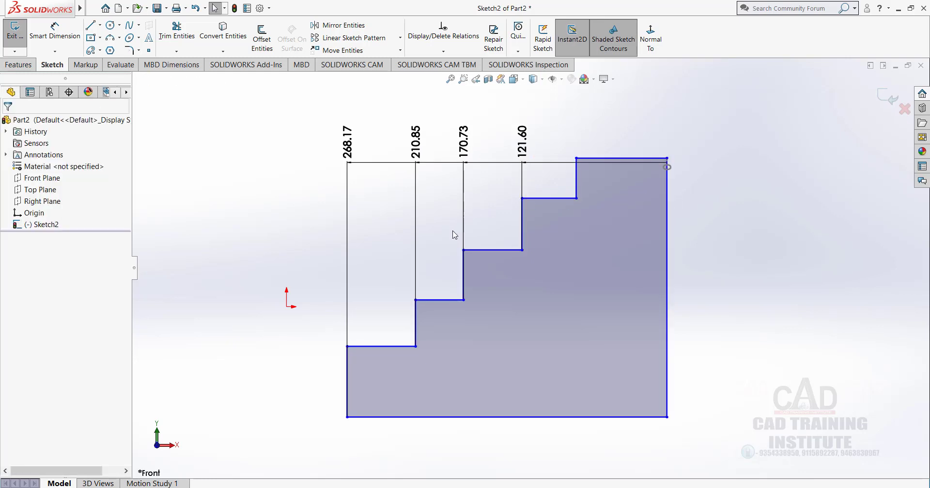
Step: Lower the row of horizontal ordinate dimensions to just below the staircase's second-highest tread, and delete the whole row
left_click(464, 160)
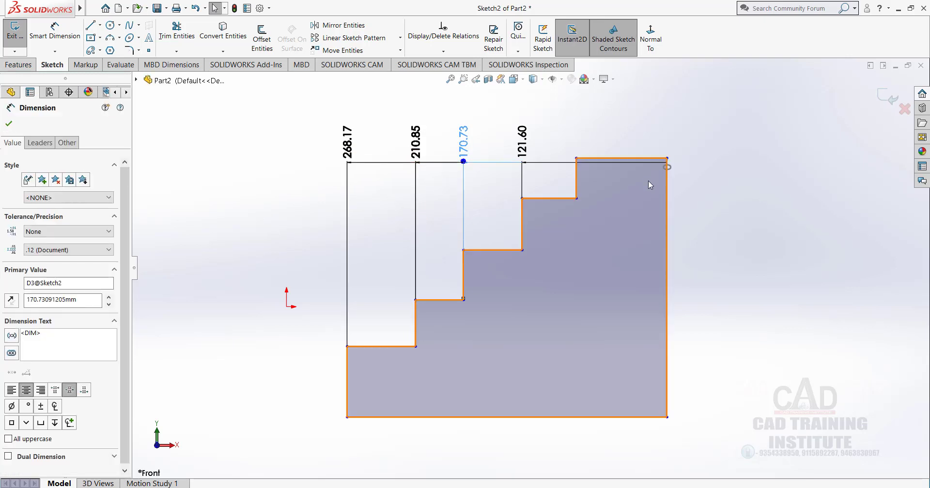
left_click_drag(668, 168, 650, 209)
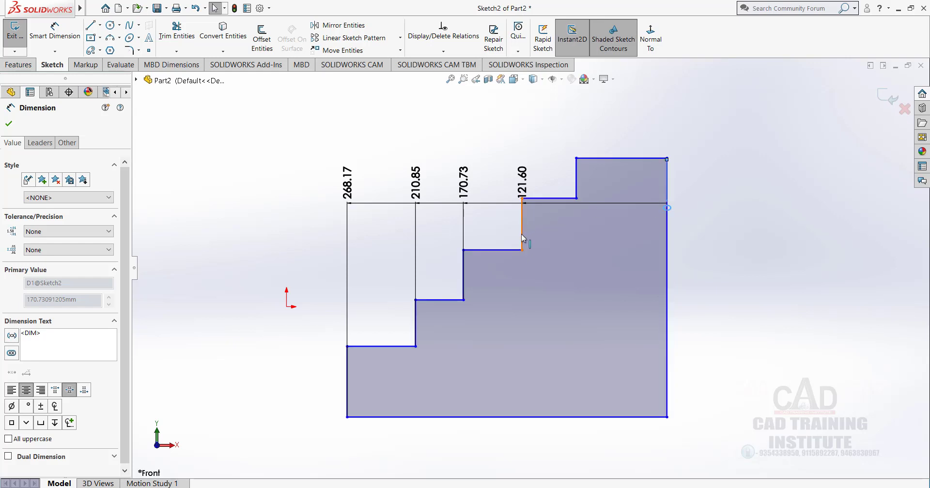
left_click(751, 204)
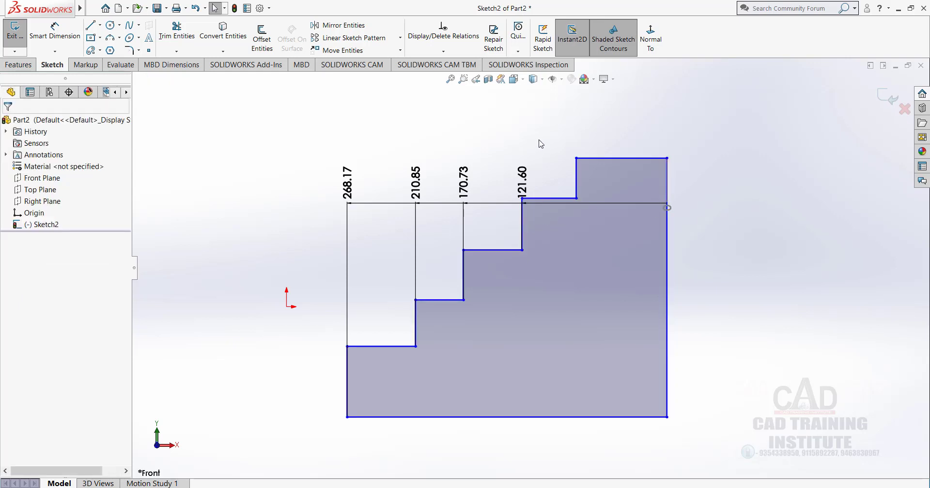
left_click_drag(541, 144, 297, 191)
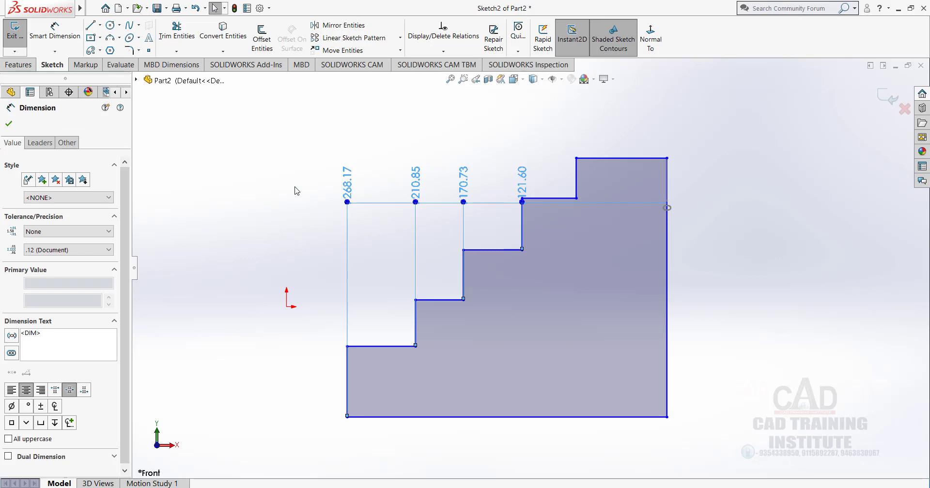
key("Delete")
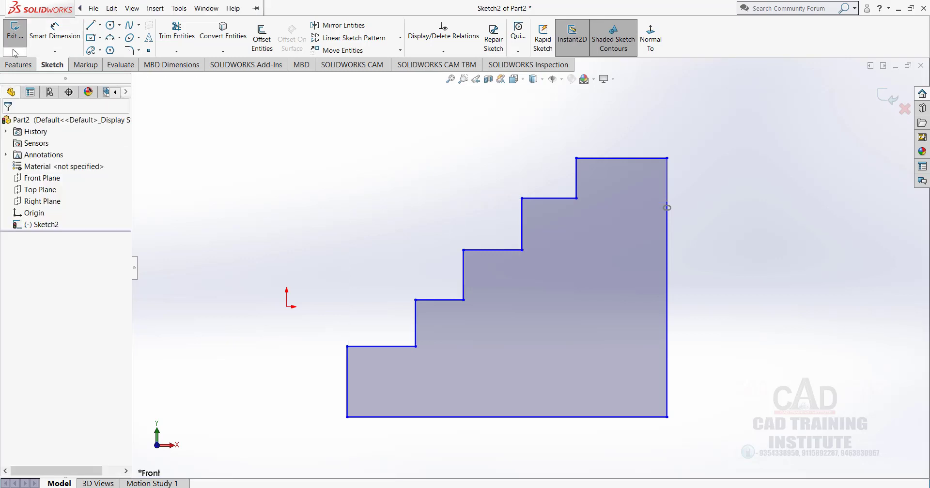
Step: Add horizontal ordinate dimensions with zero on the staircase's uppermost riser to the four lower risers, and leave the dimension command
left_click(44, 52)
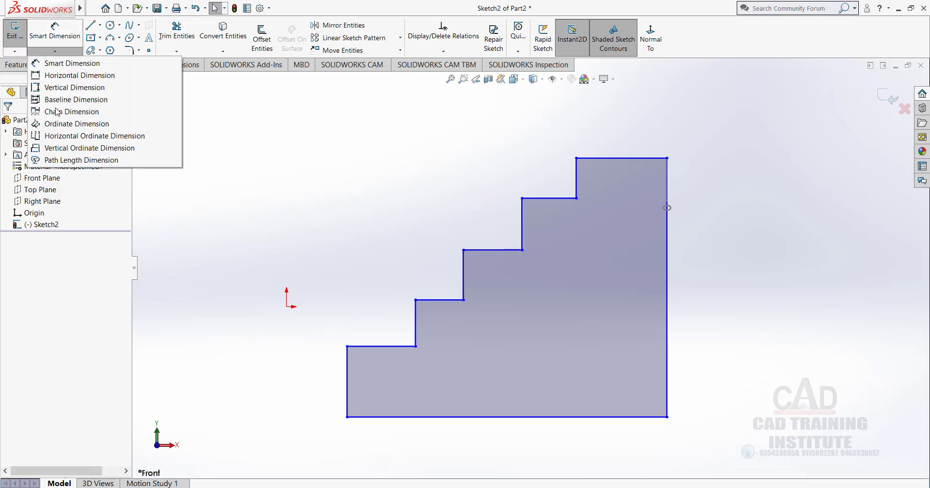
left_click(73, 136)
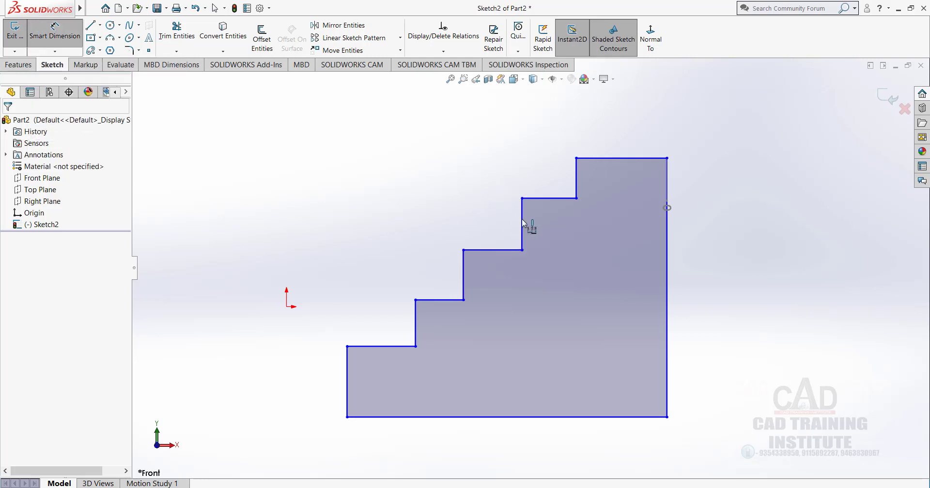
left_click(577, 191)
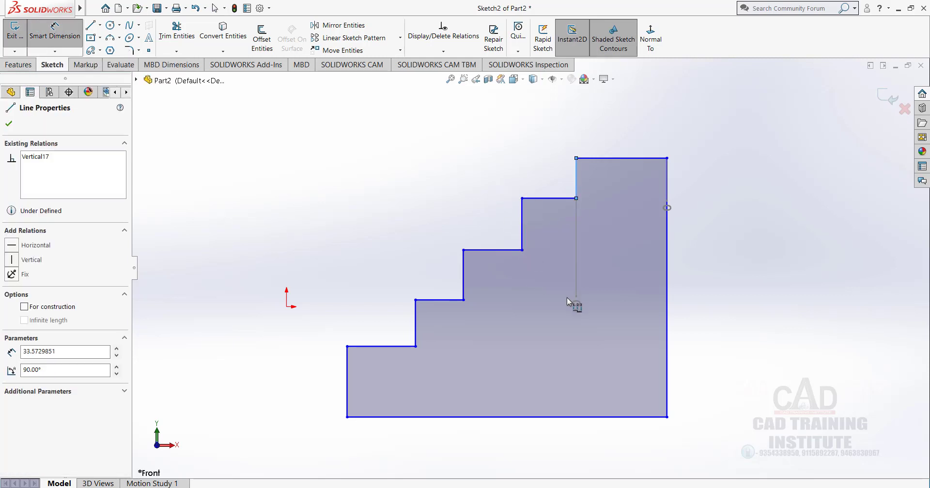
left_click(575, 304)
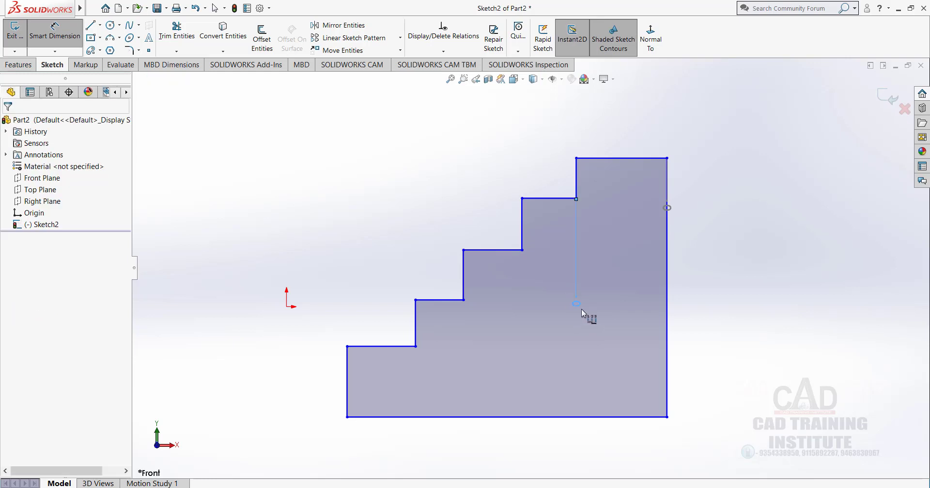
left_click(522, 245)
left_click(465, 288)
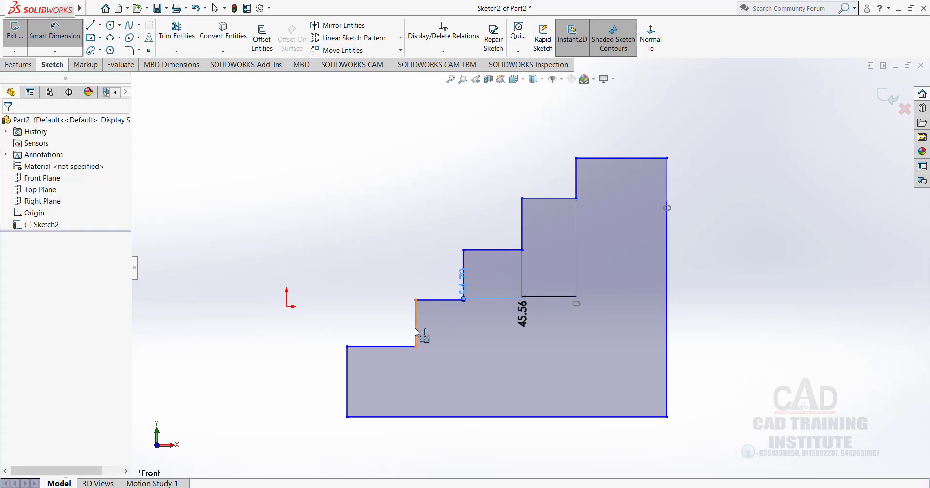
left_click(415, 333)
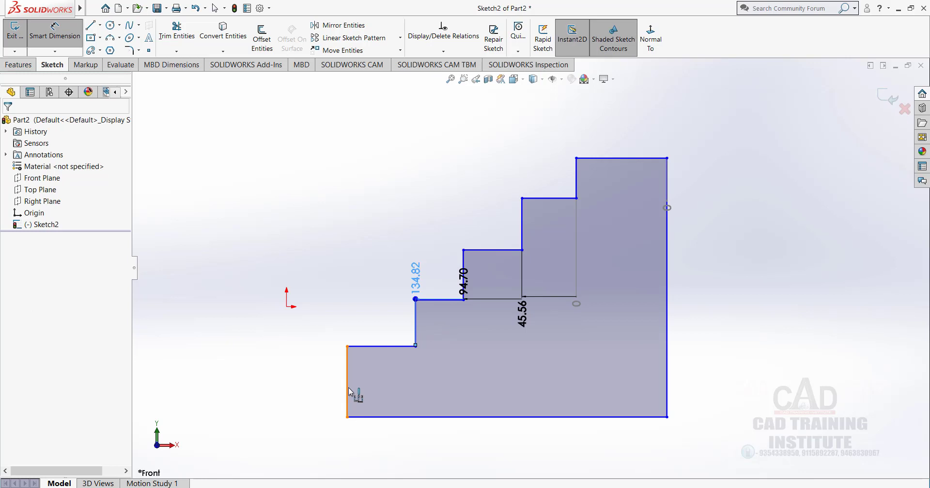
left_click(349, 391)
right_click(376, 166)
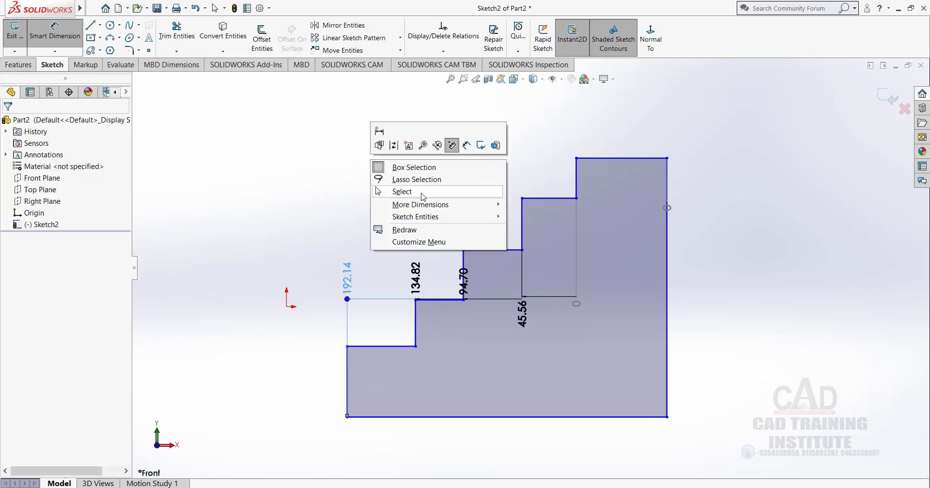
left_click(422, 196)
right_click(371, 169)
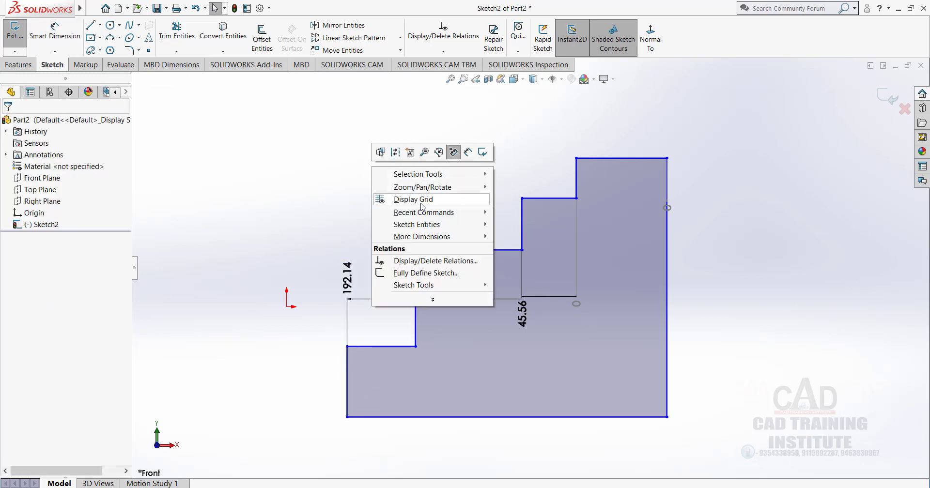
left_click(332, 222)
Step: Move the row of horizontal ordinate dimensions measured from the uppermost riser up to just below the staircase's top edge
scroll(513, 228, "down", 2)
left_click_drag(525, 358, 511, 154)
scroll(516, 227, "up", 1)
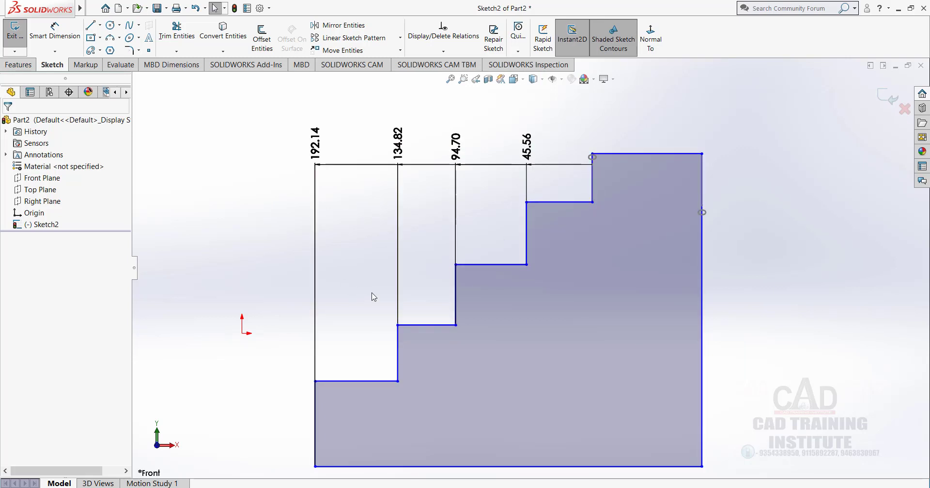
Step: Delete all the horizontal ordinate dimensions above the treads
scroll(533, 208, "up", 2)
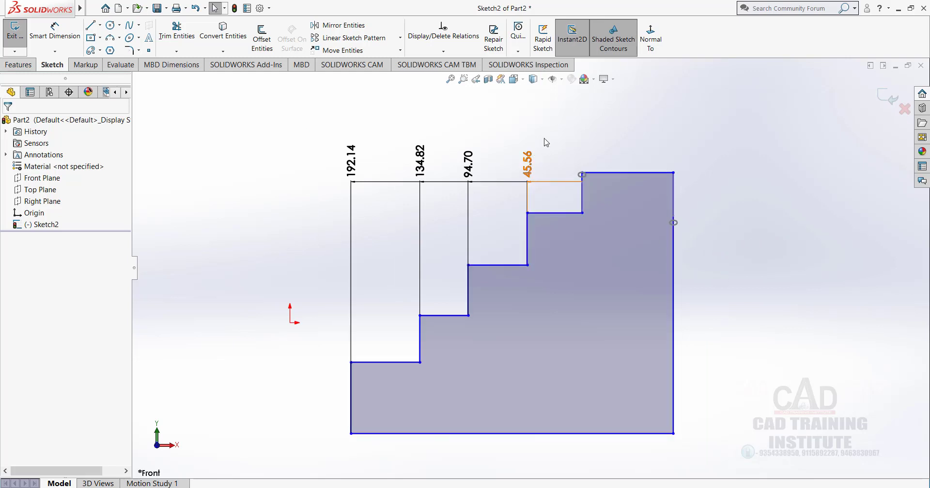
left_click_drag(545, 130, 306, 203)
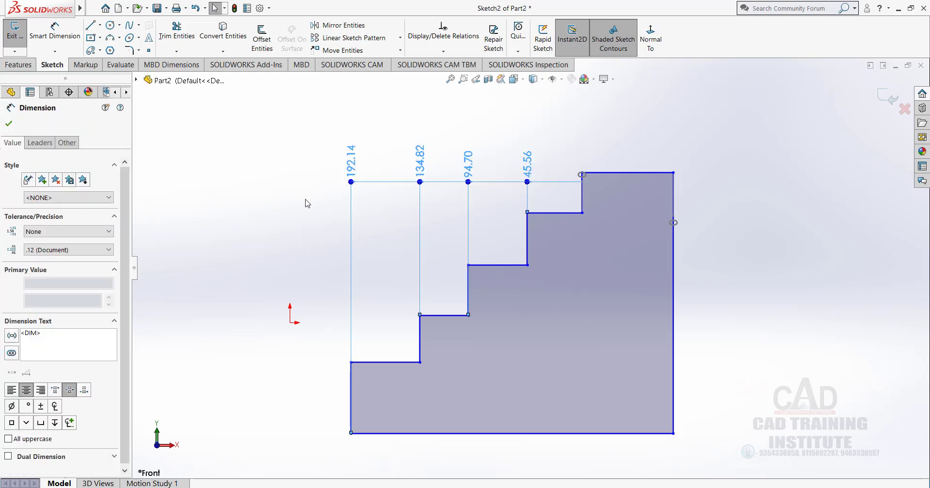
key("Delete")
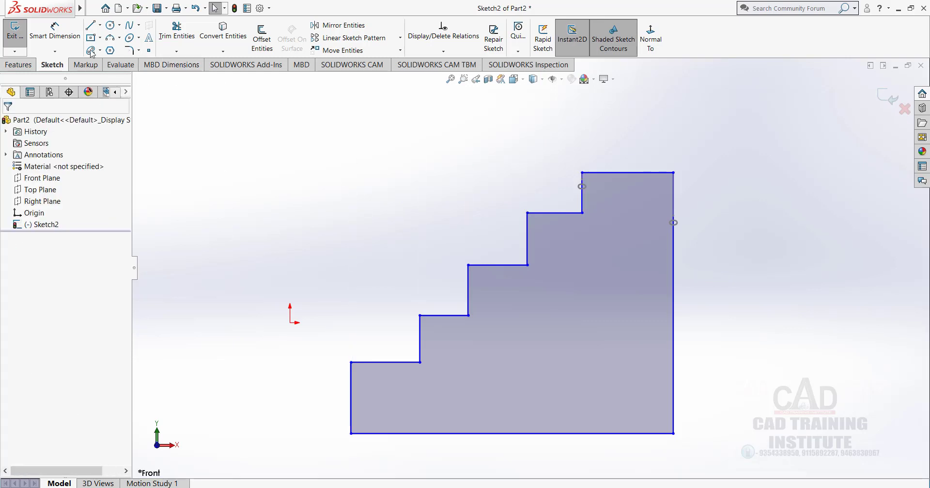
Step: Add vertical ordinate dimensions with zero on the staircase's base line to all five horizontal treads, and leave the dimension command
left_click(54, 52)
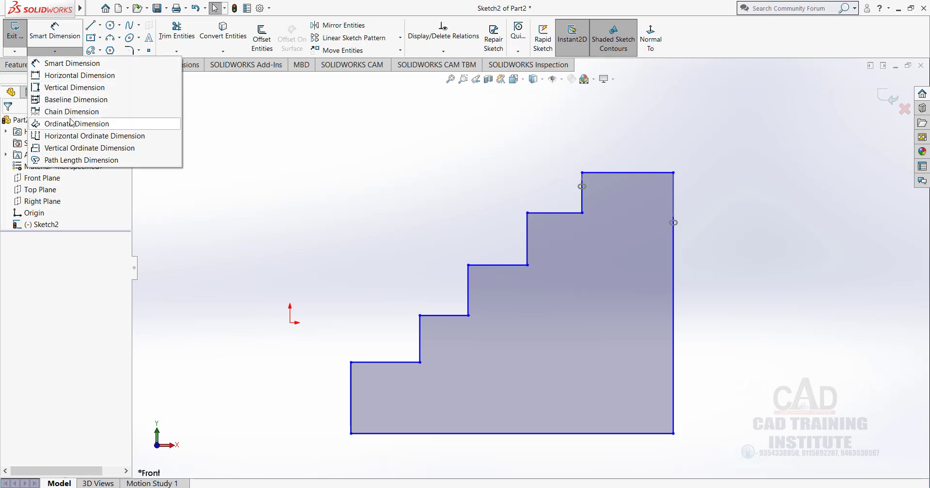
left_click(70, 150)
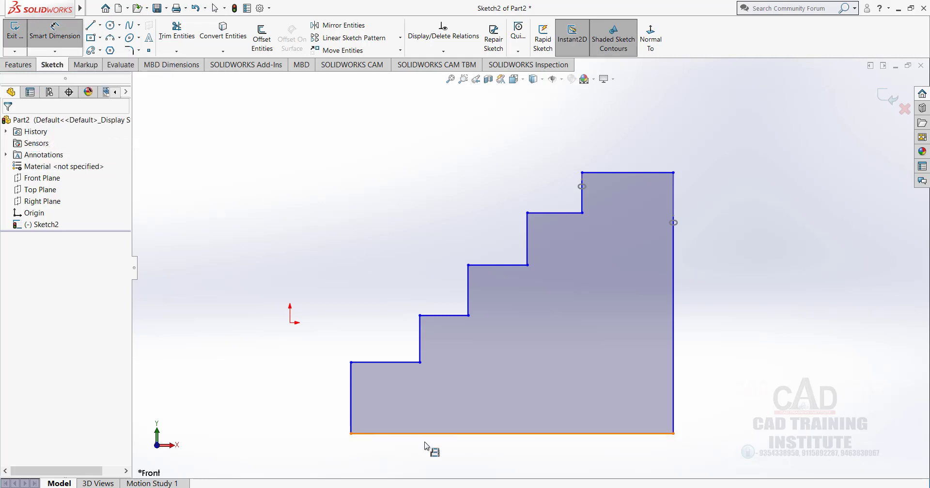
left_click(428, 433)
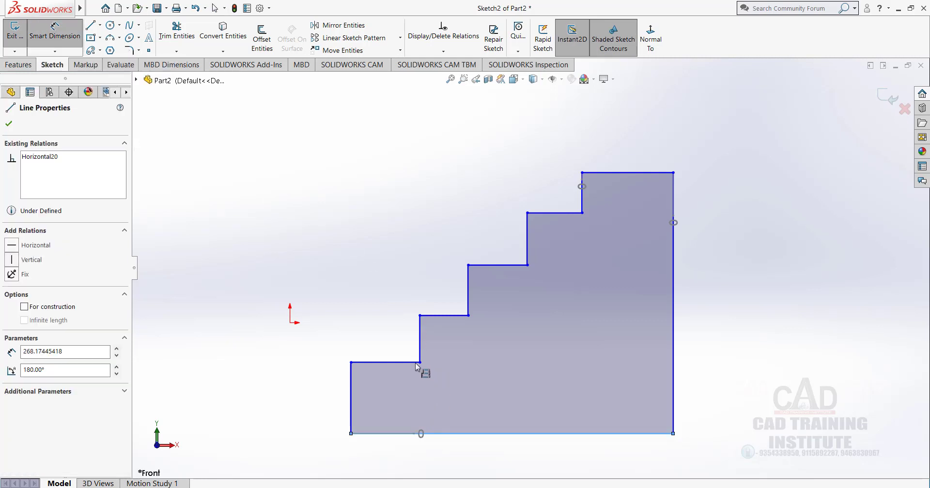
left_click(766, 432)
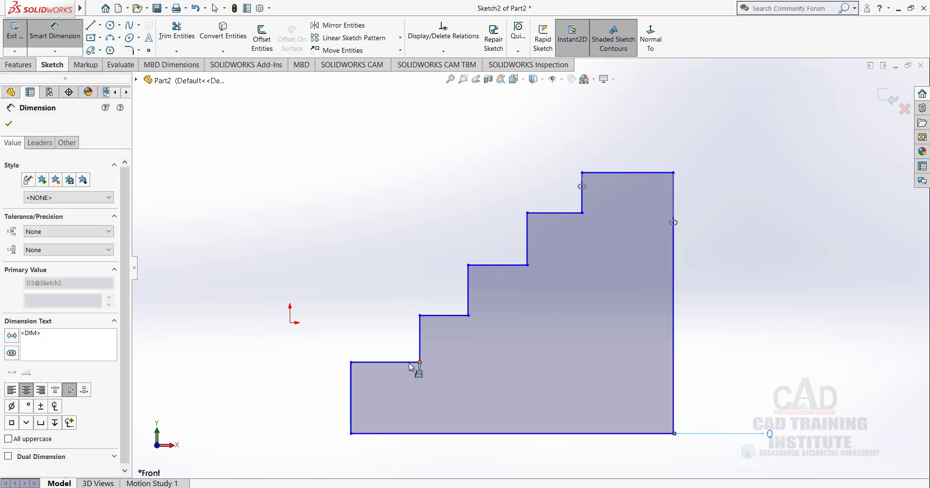
left_click(402, 364)
left_click(453, 318)
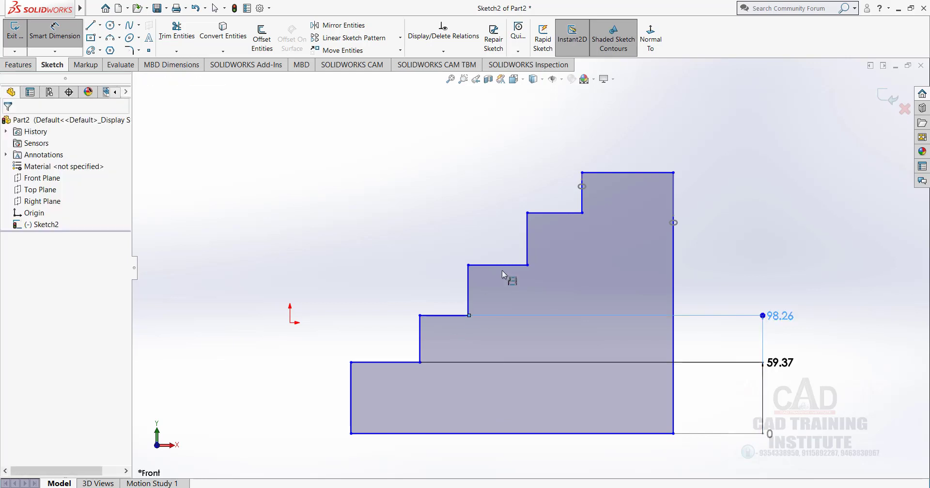
left_click(502, 265)
left_click(555, 213)
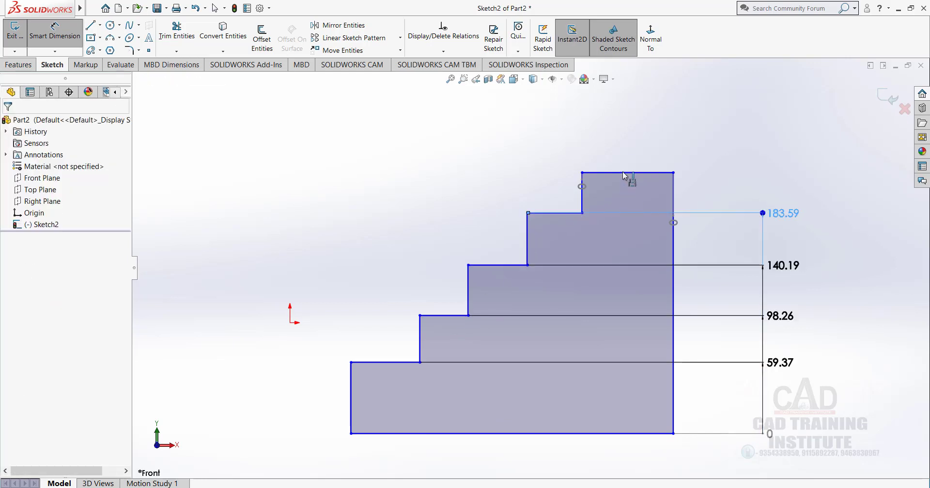
left_click(624, 172)
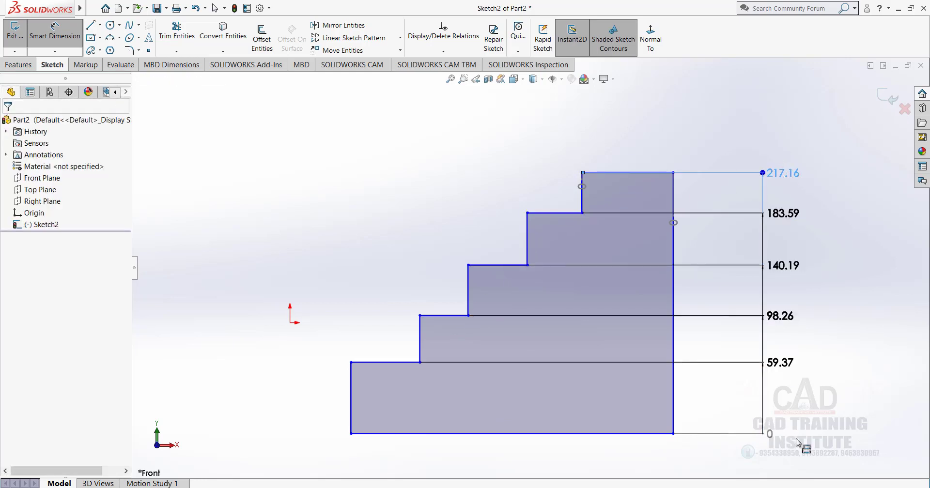
right_click(341, 224)
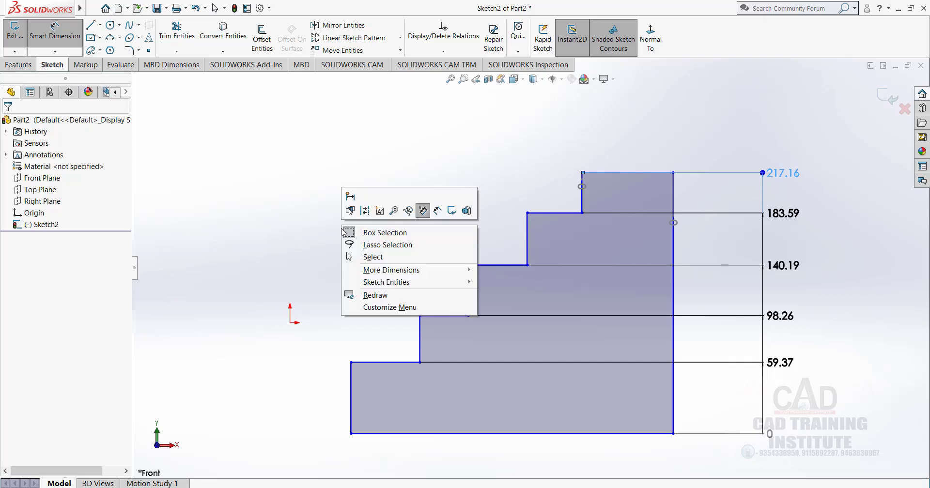
left_click(380, 256)
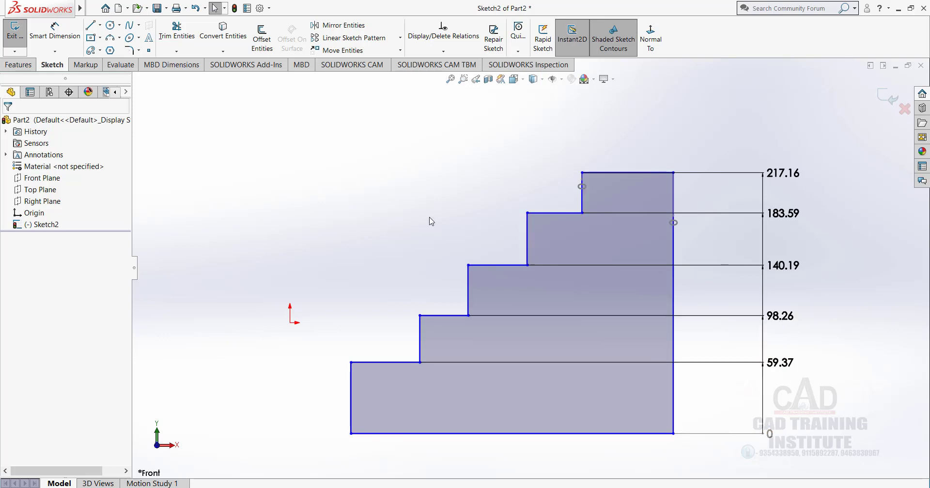
Step: Delete all the vertical ordinate dimensions beside the staircase's tall vertical edge
left_click_drag(818, 138, 726, 460)
key("Delete")
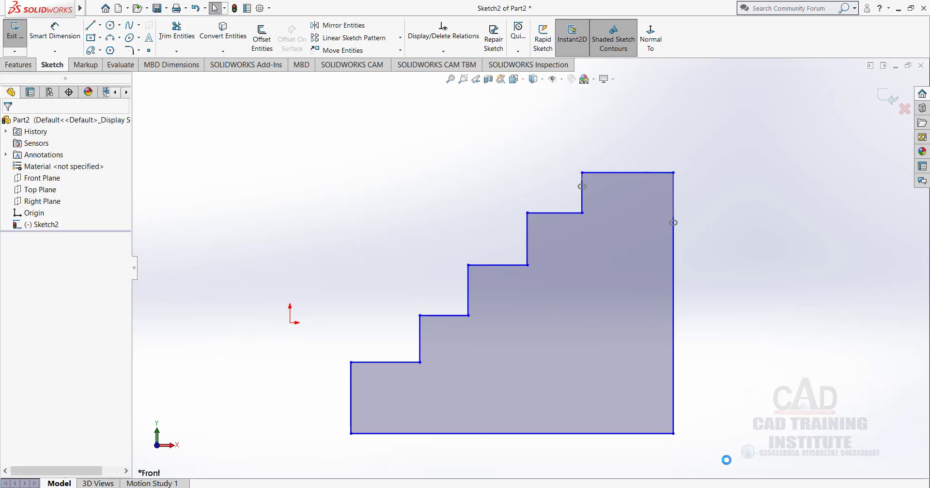
Step: Move the whole staircase profile with Move Entities, keeping relations, from the lower corner of its tall vertical edge to the sketch origin
scroll(512, 194, "up", 2)
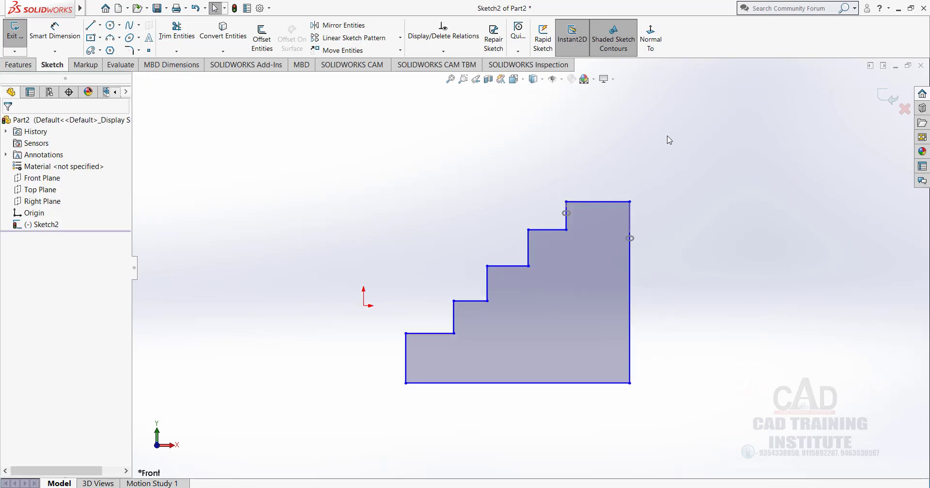
mouse_move(679, 188)
left_mouse_down()
mouse_move(313, 436)
mouse_move(309, 411)
left_mouse_up()
left_click(716, 224)
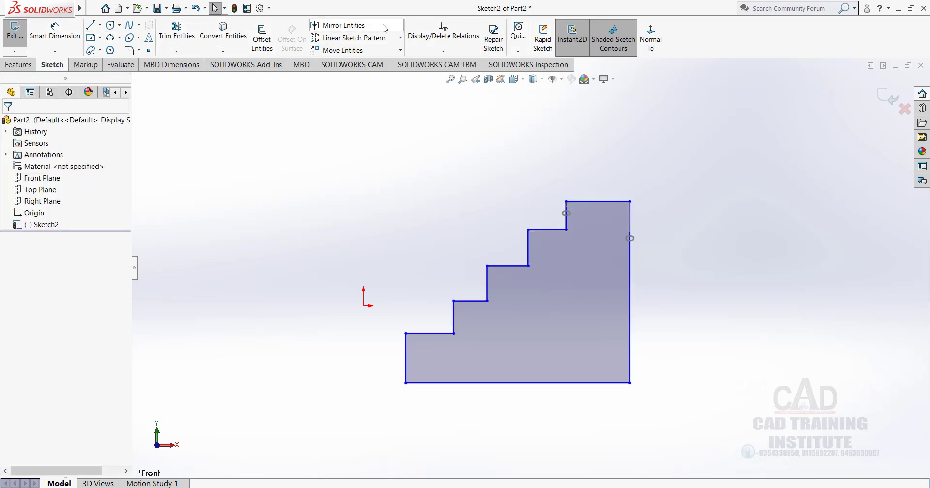
left_click(400, 51)
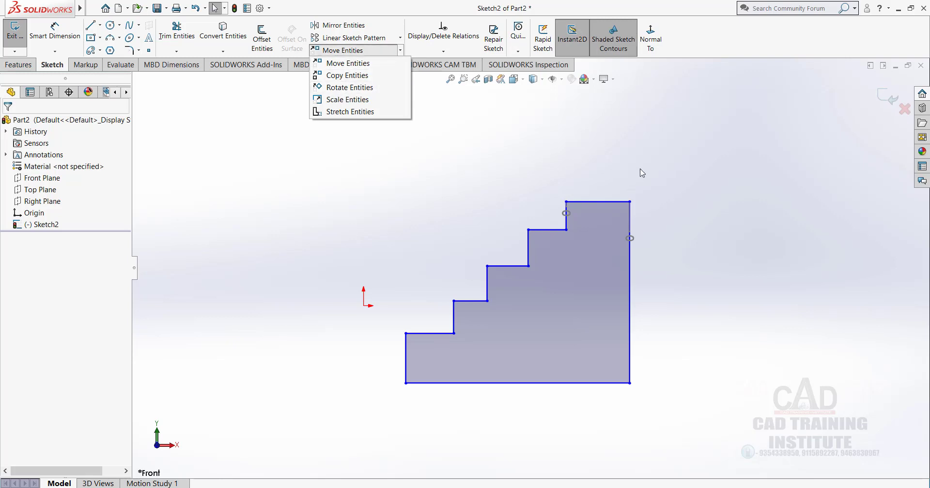
mouse_move(655, 168)
left_mouse_down()
mouse_move(489, 386)
mouse_move(386, 417)
left_mouse_up()
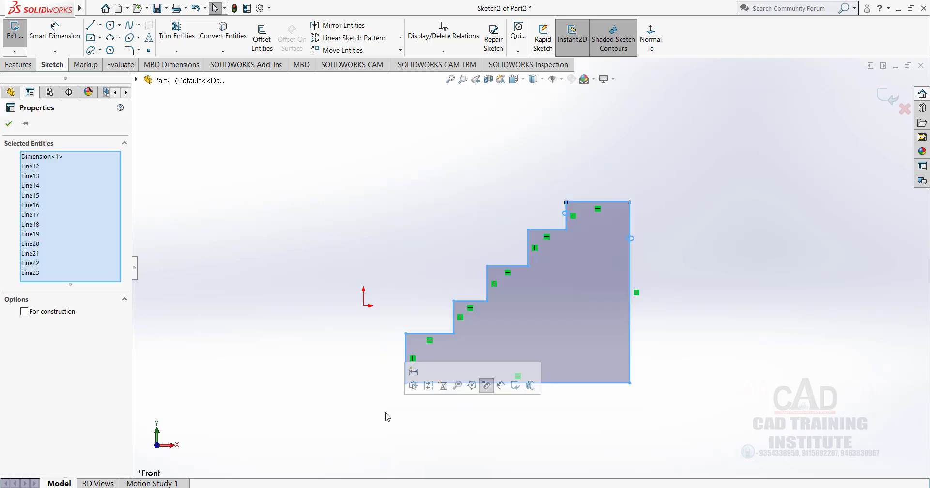
left_click(341, 50)
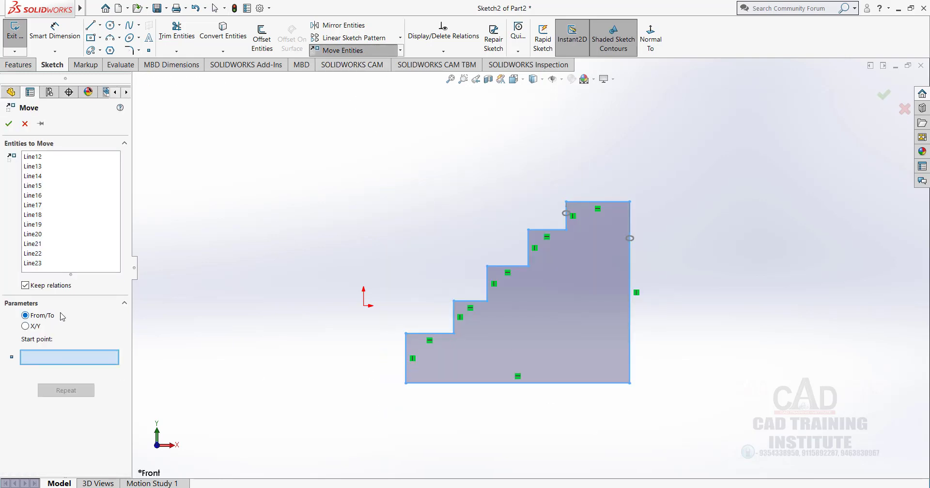
left_click(629, 383)
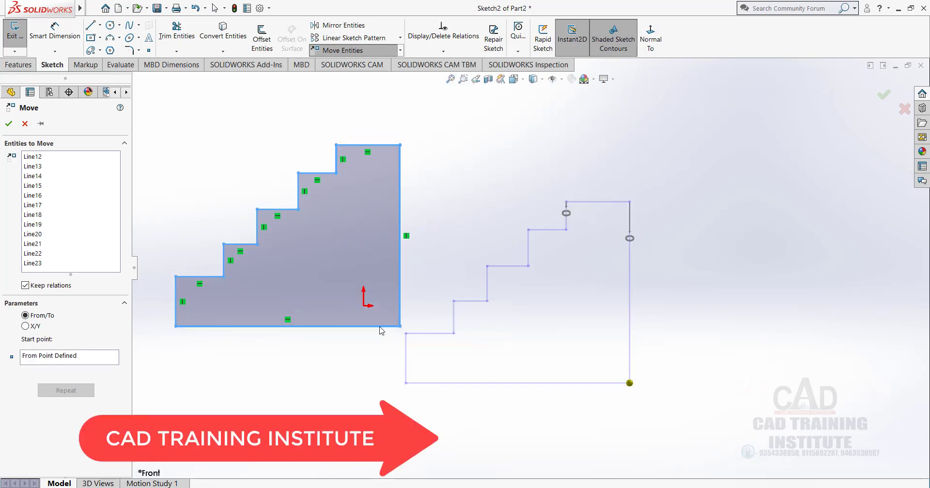
left_click(364, 305)
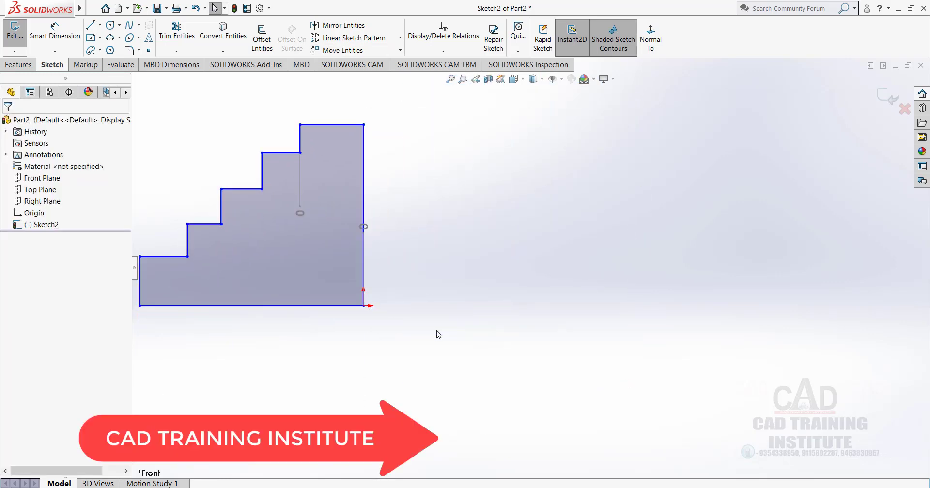
Step: Copy the whole staircase profile with Copy Entities, keeping relations, from the origin corner to a level point beyond its tall vertical edge
scroll(458, 330, "up", 4)
scroll(406, 247, "down", 2)
left_click_drag(522, 178, 227, 373)
left_click_drag(519, 148, 216, 359)
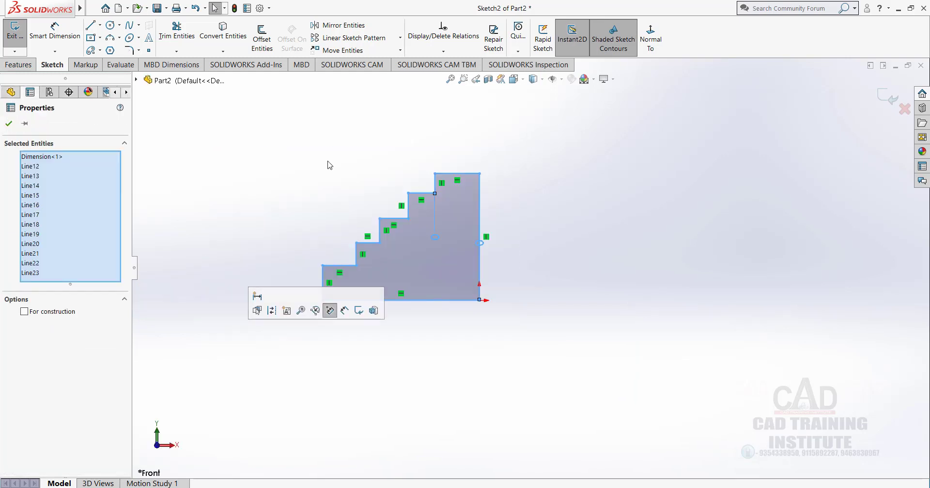
left_click(399, 50)
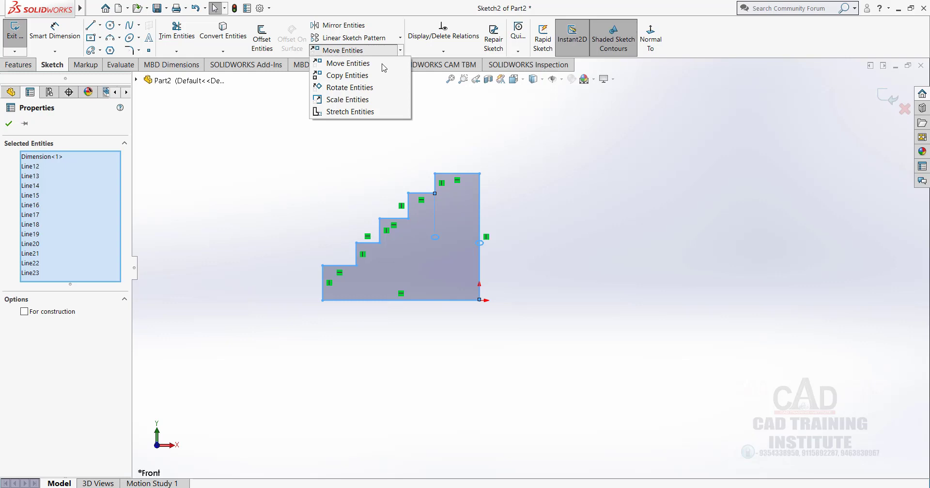
left_click(347, 76)
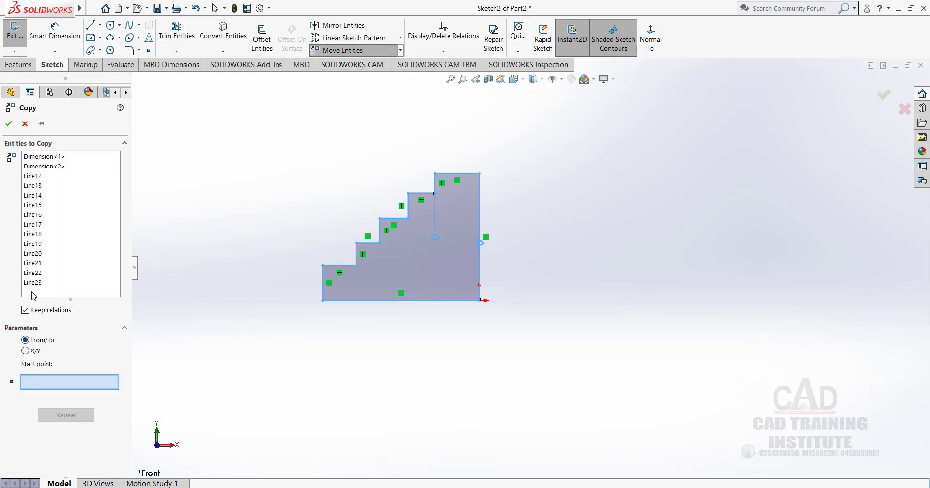
left_click(479, 300)
left_click(701, 301)
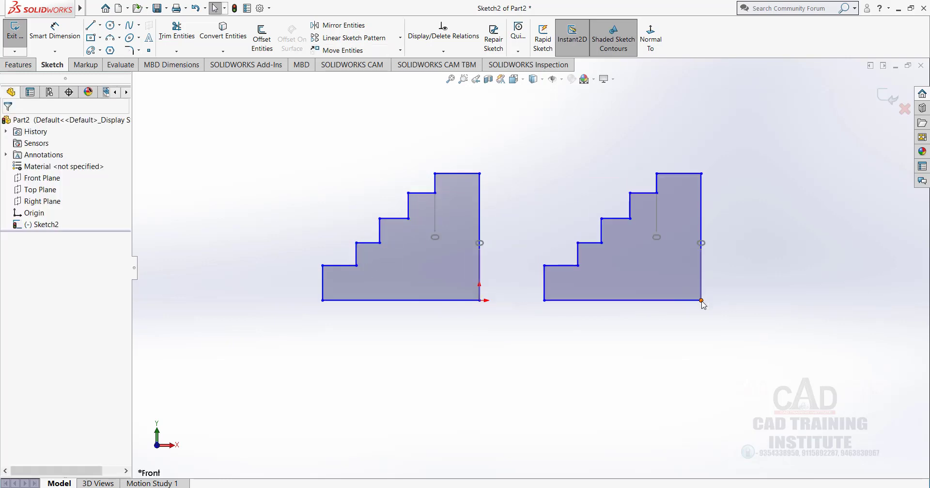
Step: Rotate the copied staircase by 45 degrees about the lower corner of its tall vertical edge, keeping relations
left_click(400, 51)
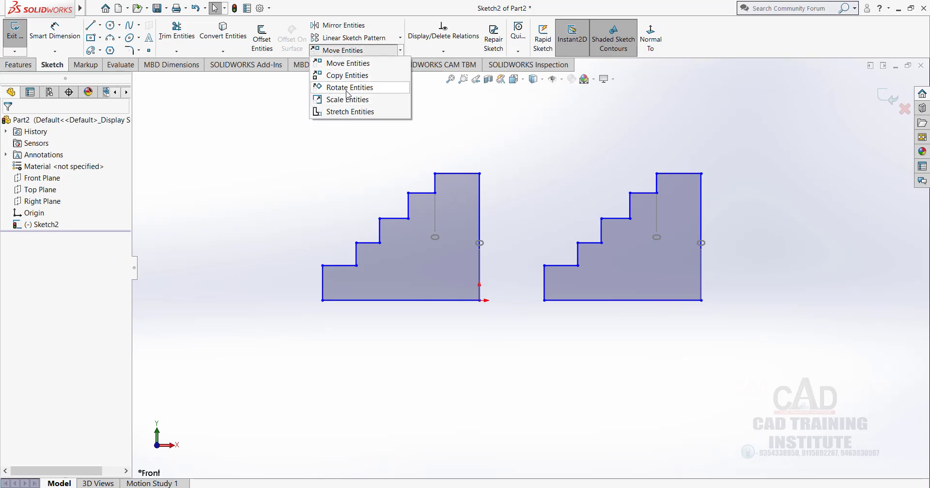
left_click_drag(746, 140, 529, 369)
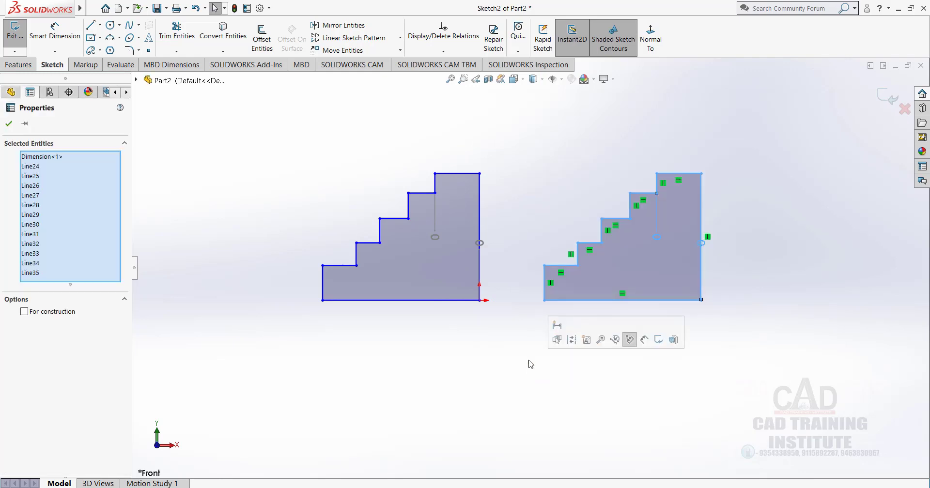
left_click(400, 50)
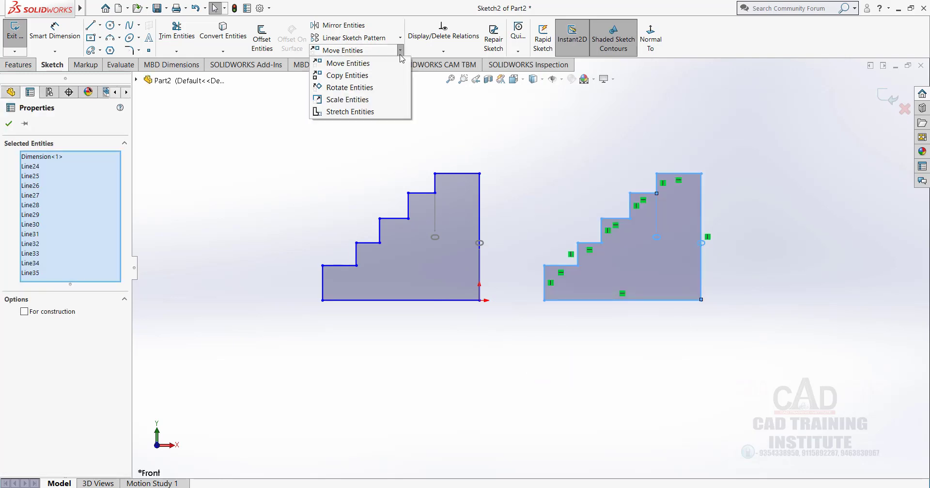
left_click(342, 88)
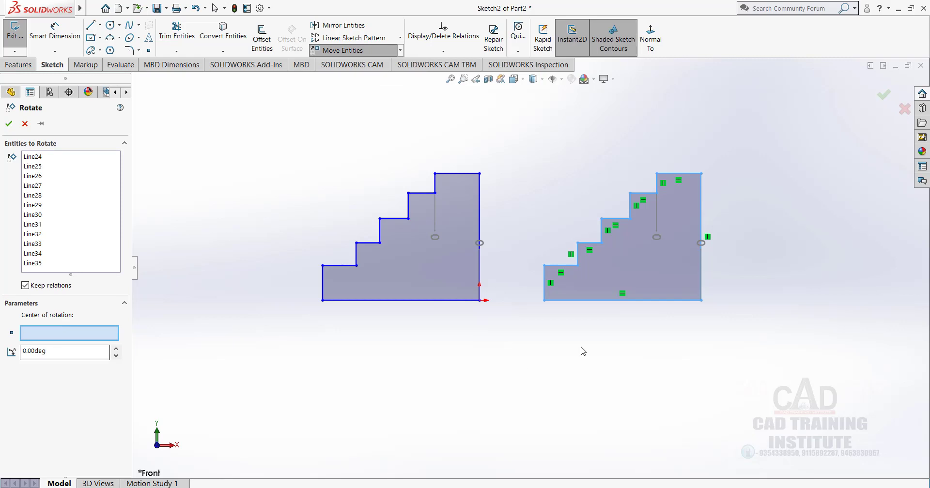
left_click(701, 301)
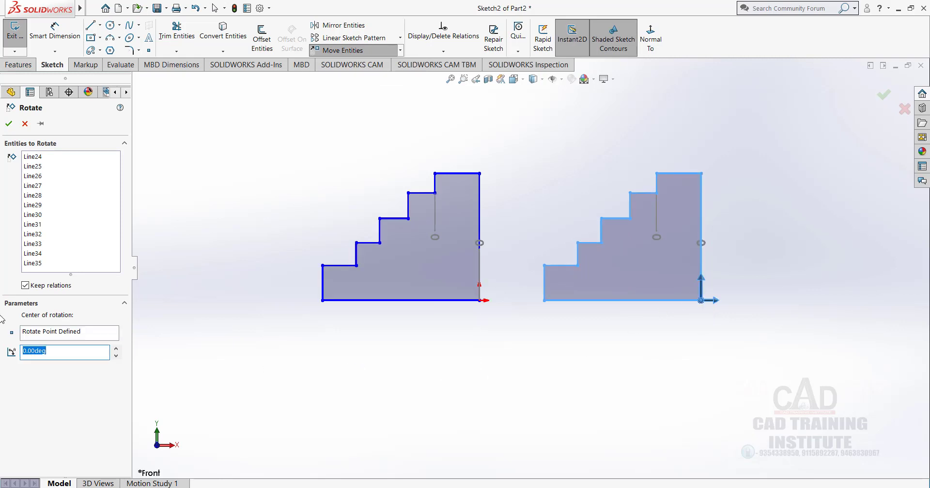
type("45")
left_click(9, 124)
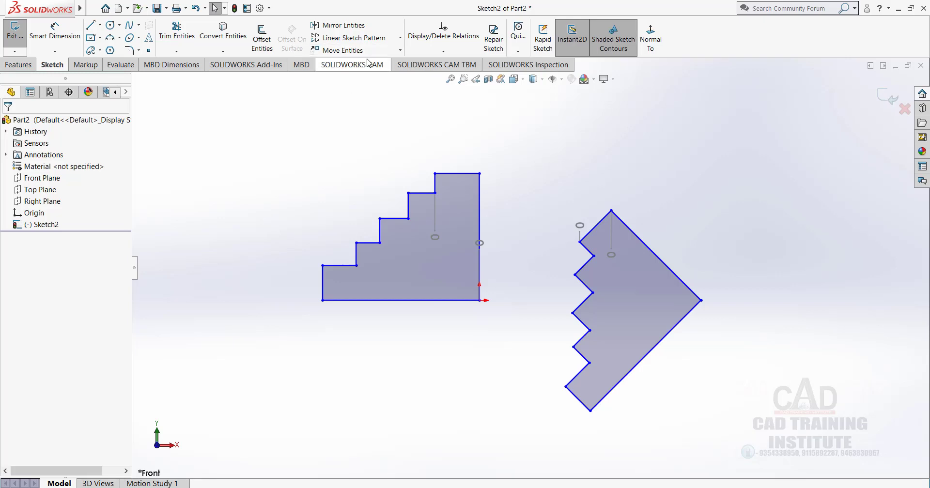
Step: Scale the original staircase profile by a factor of 0.5 about the sketch origin, without making a copy
left_click(400, 50)
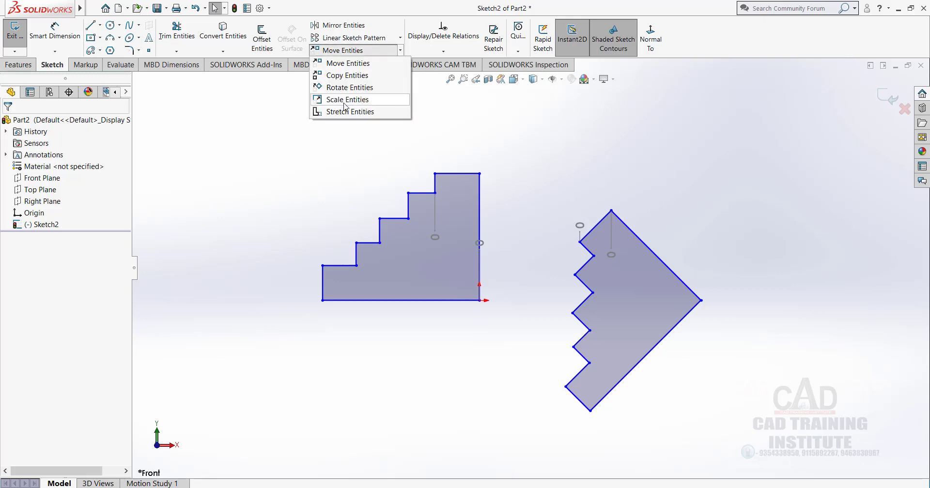
left_click(423, 187)
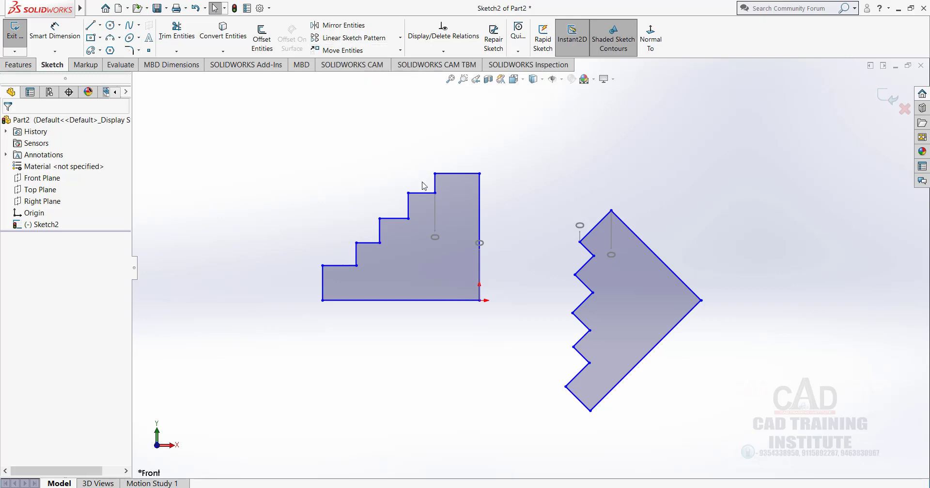
mouse_move(489, 154)
left_mouse_down()
mouse_move(301, 342)
mouse_move(265, 352)
left_mouse_up()
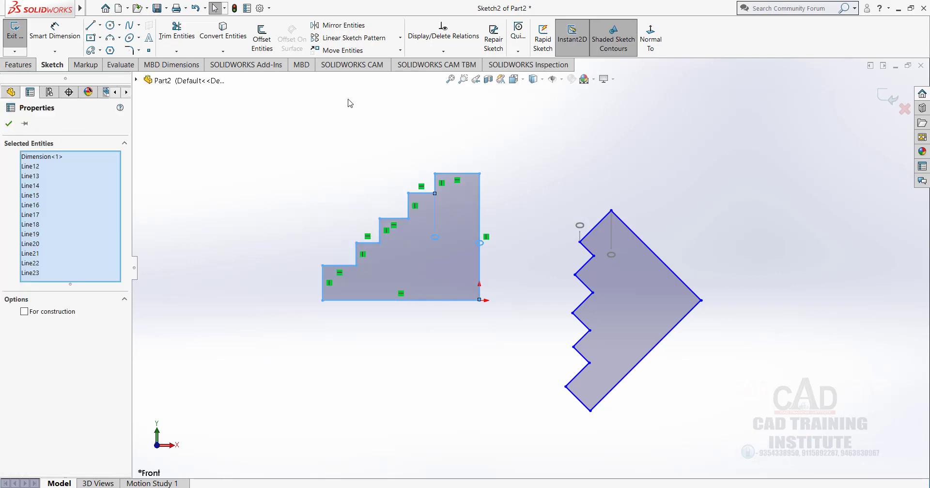
left_click(400, 51)
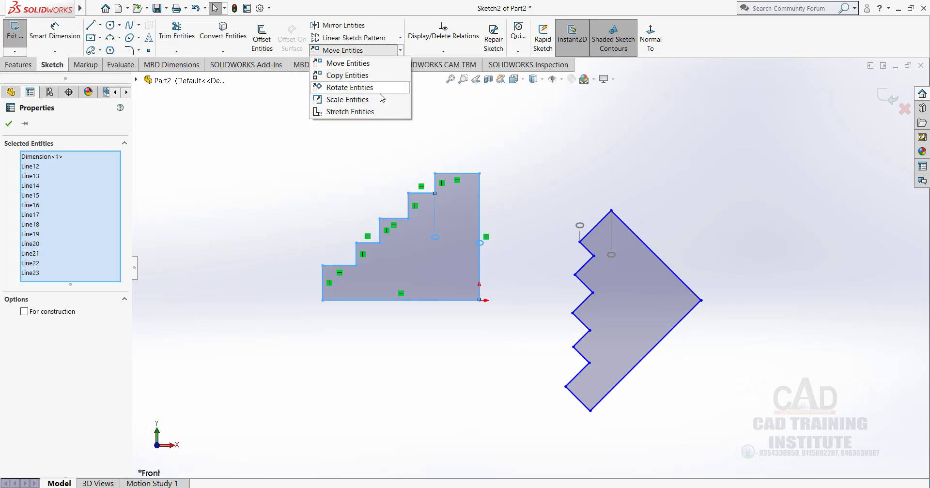
left_click(358, 101)
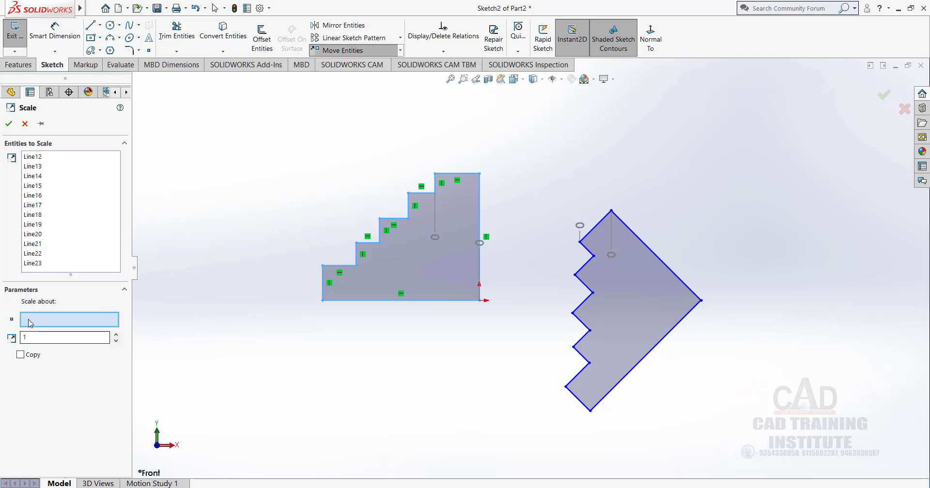
left_click_drag(27, 336, 7, 333)
type(".")
type("10")
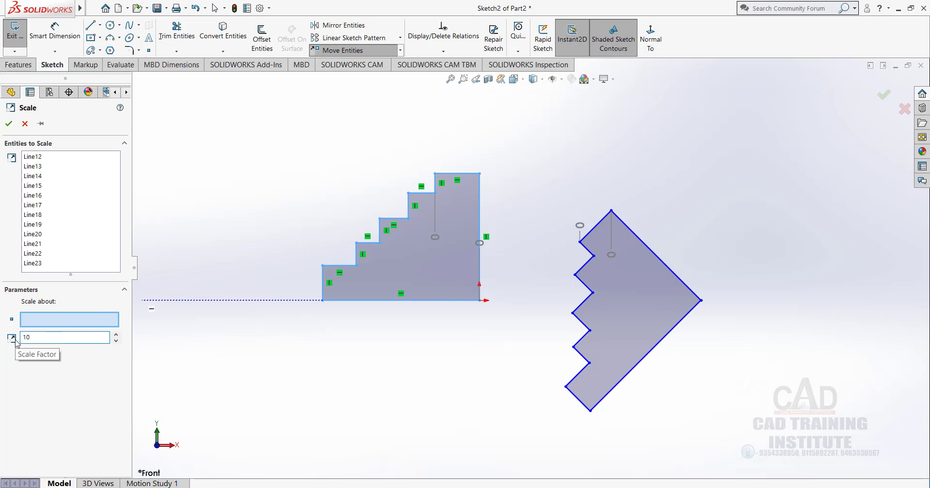
key("BackSpace")
type("0.5")
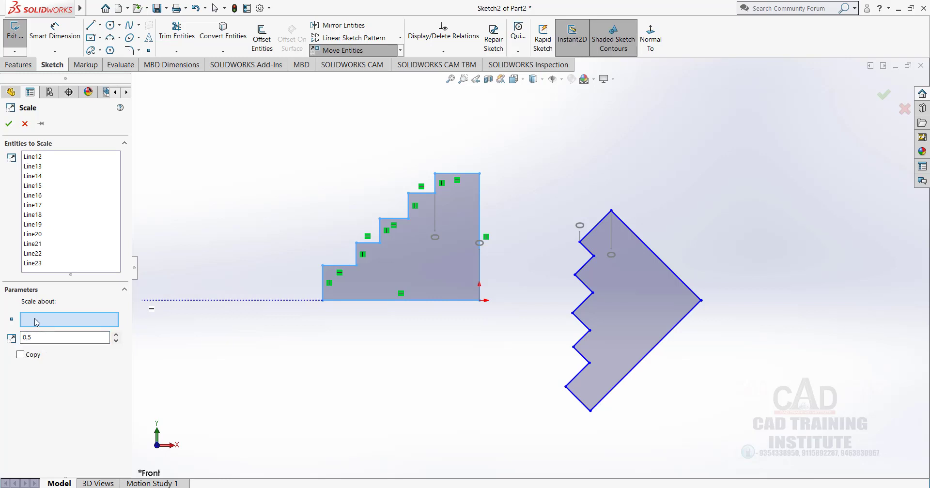
left_click(479, 301)
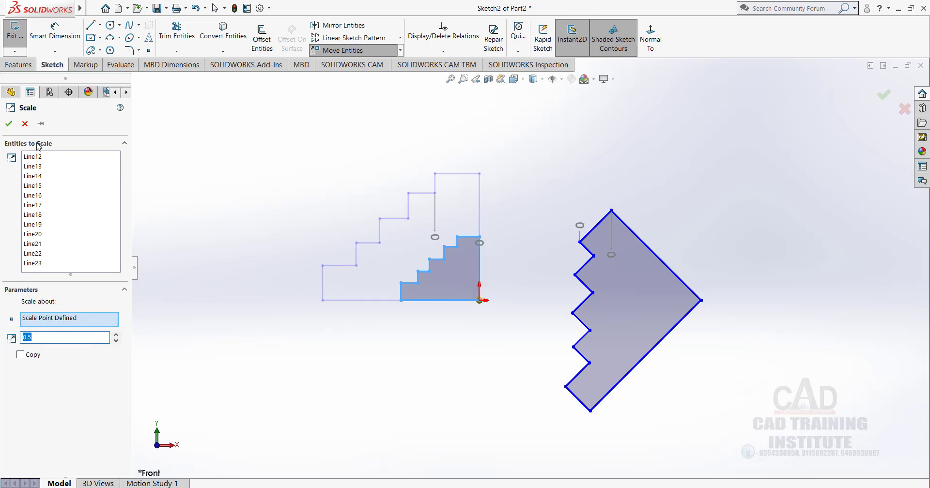
left_click(9, 124)
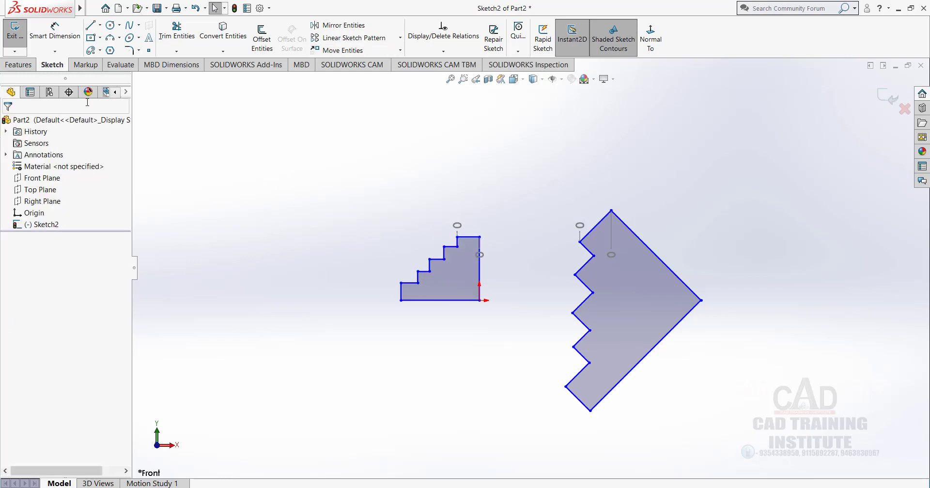
Step: Sketch a centre rectangle about 61 high above the scaled staircase and widen it by moving the vertical side nearest the staircase outward
left_click(91, 38)
left_click(313, 192)
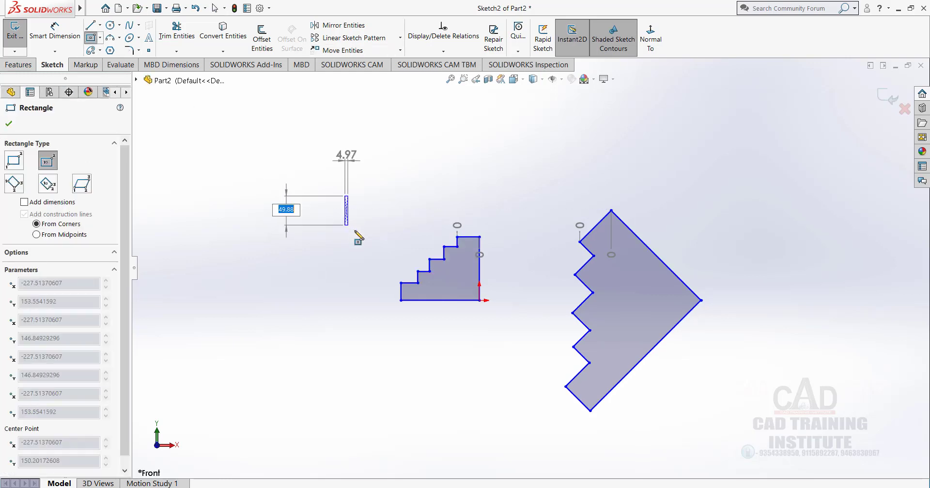
left_click(380, 228)
right_click(424, 154)
left_click(445, 160)
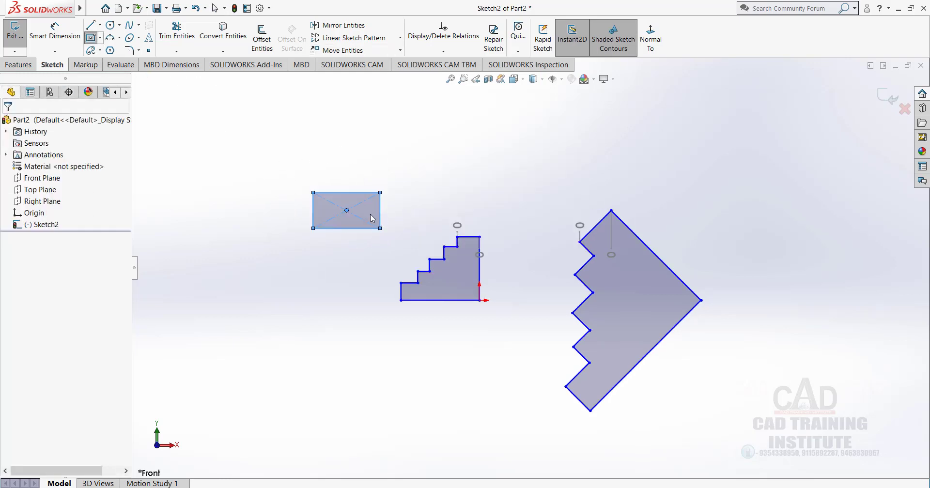
left_click_drag(416, 212, 394, 211)
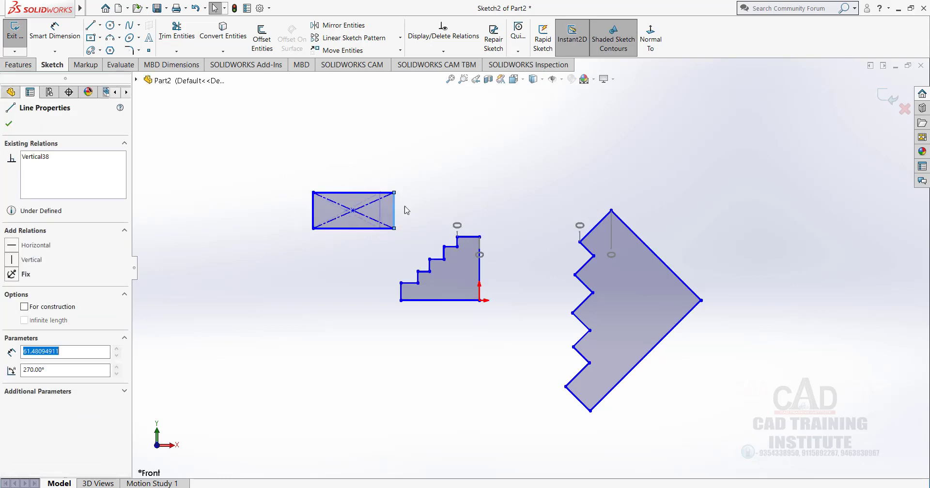
left_click(411, 133)
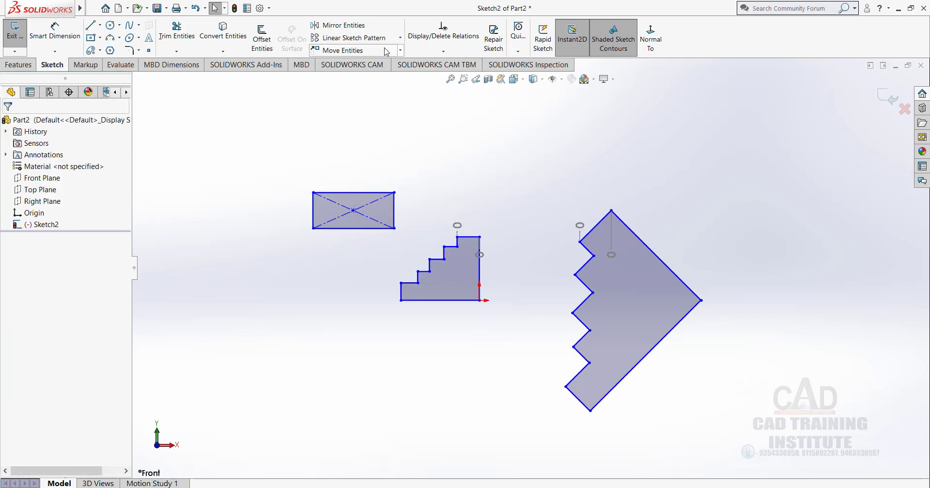
Step: Stretch the rectangle horizontally with Stretch Entities, using From/To, from its vertical side's midpoint to a point beyond the rotated staircase
left_click(400, 51)
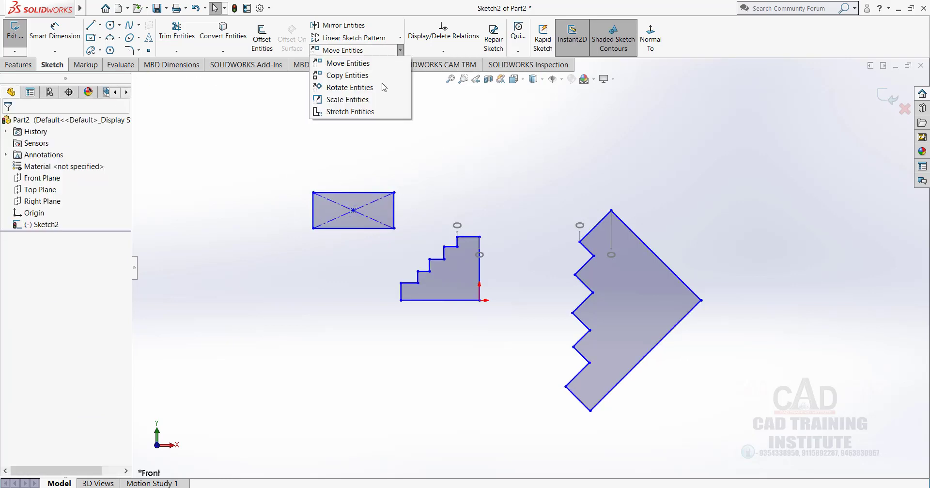
left_click(346, 112)
left_click_drag(407, 176, 358, 256)
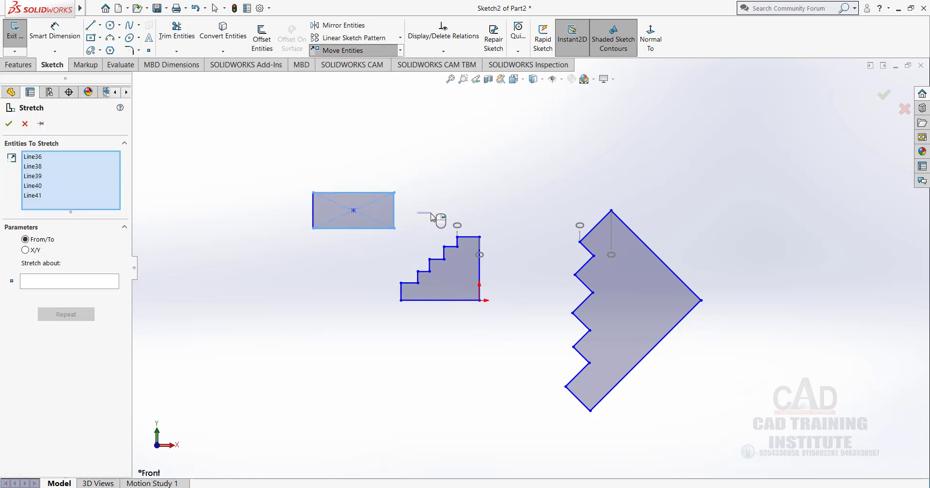
left_click(43, 284)
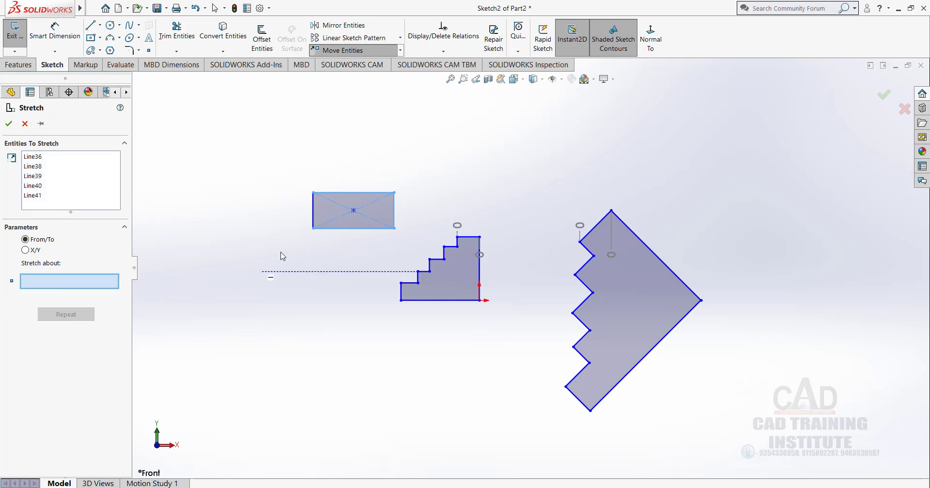
left_click(393, 210)
left_click(735, 209)
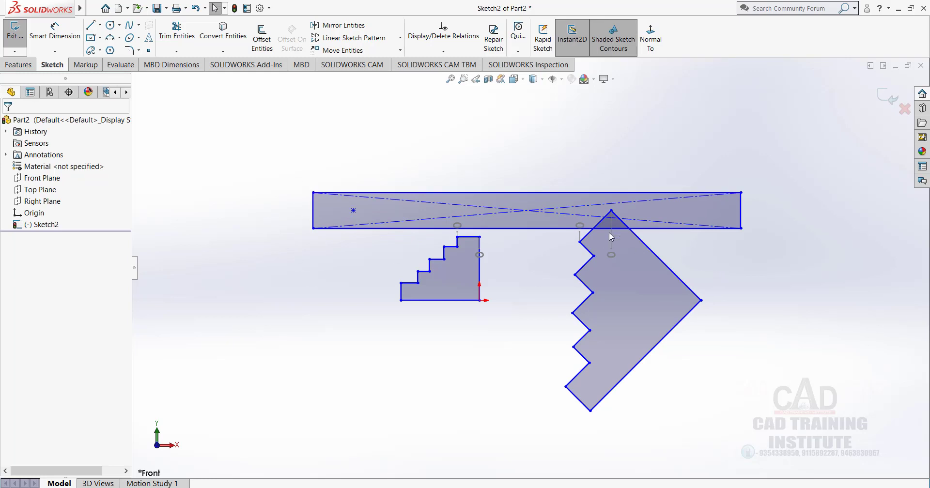
Step: Delete the stretched rectangle and the rotated staircase copy, including the leftover vertical line and centre point
left_click_drag(787, 141, 526, 438)
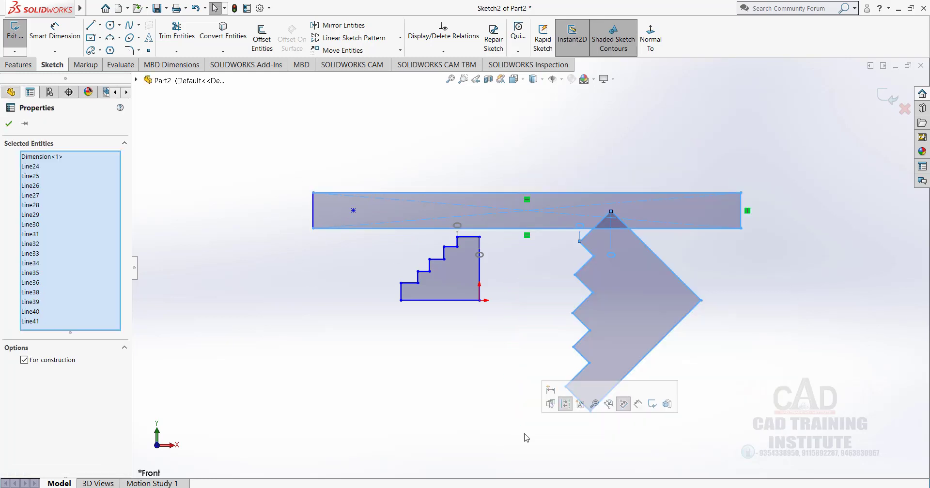
key("Delete")
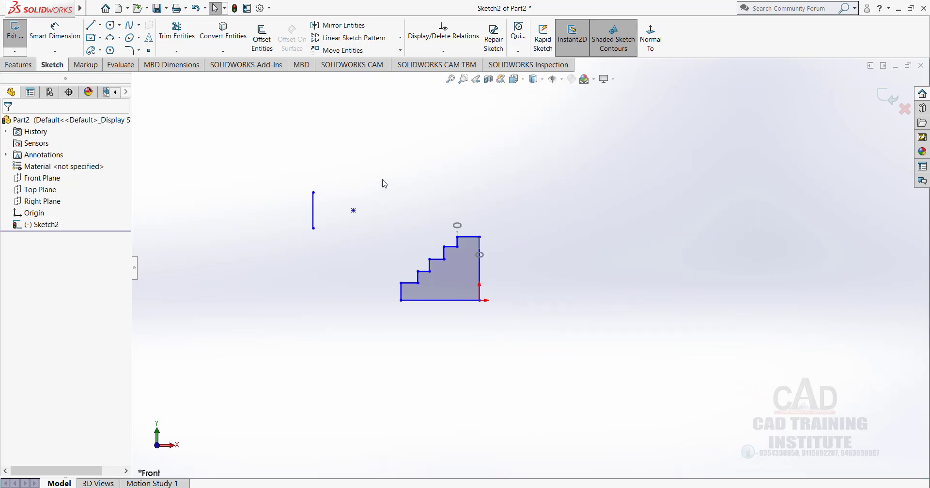
left_click_drag(380, 180, 261, 274)
key("Delete")
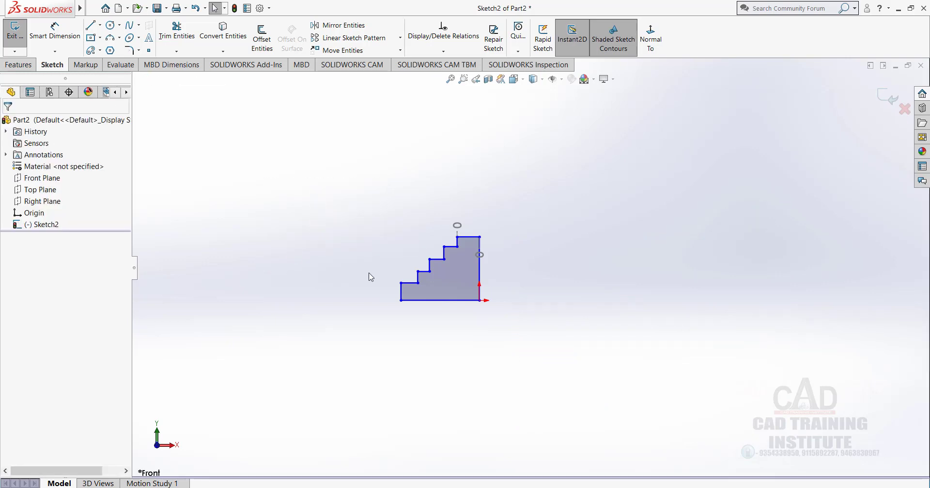
Step: Stretch the upper steps and full-height side of the staircase horizontally with Stretch Entities, using From/To, from that side's midpoint outward
scroll(448, 295, "down", 4)
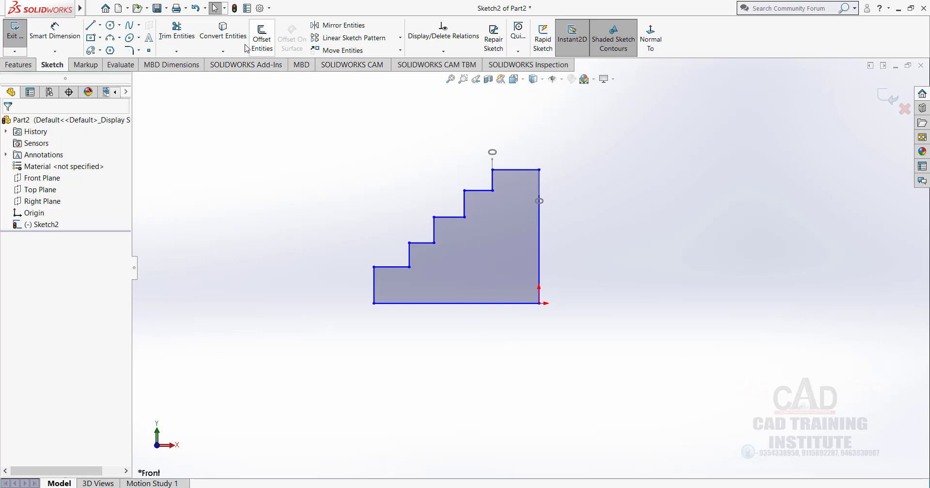
left_click(400, 50)
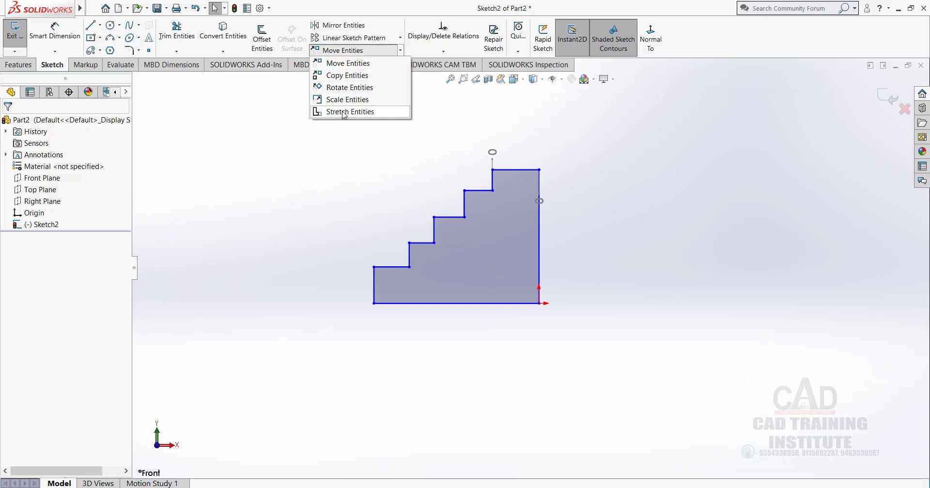
left_click(345, 111)
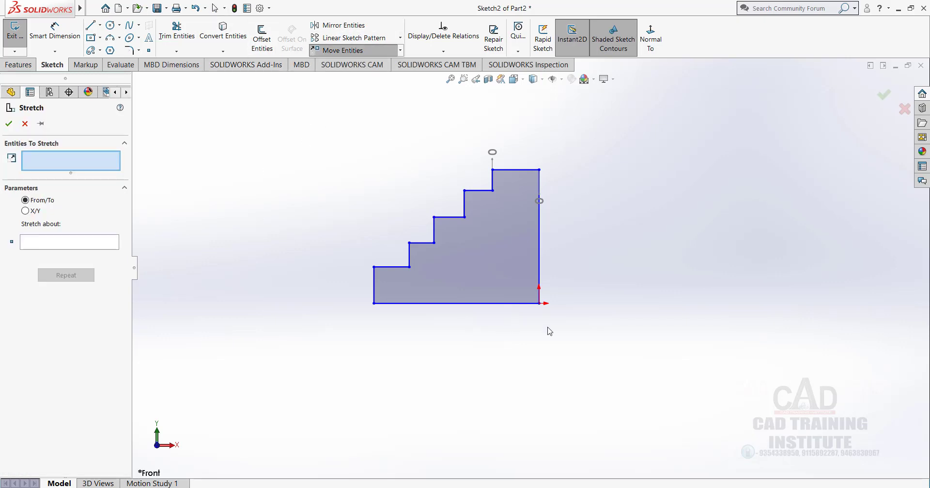
left_click_drag(598, 119, 454, 356)
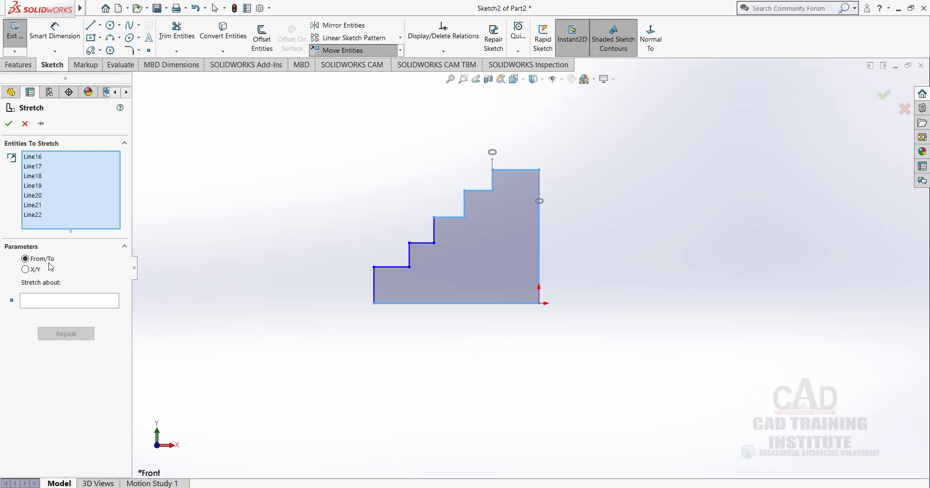
left_click(37, 304)
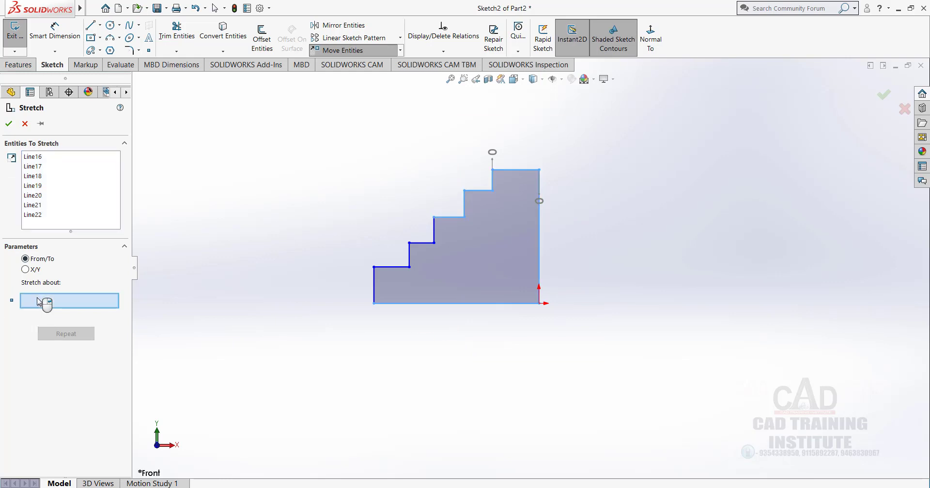
left_click(539, 236)
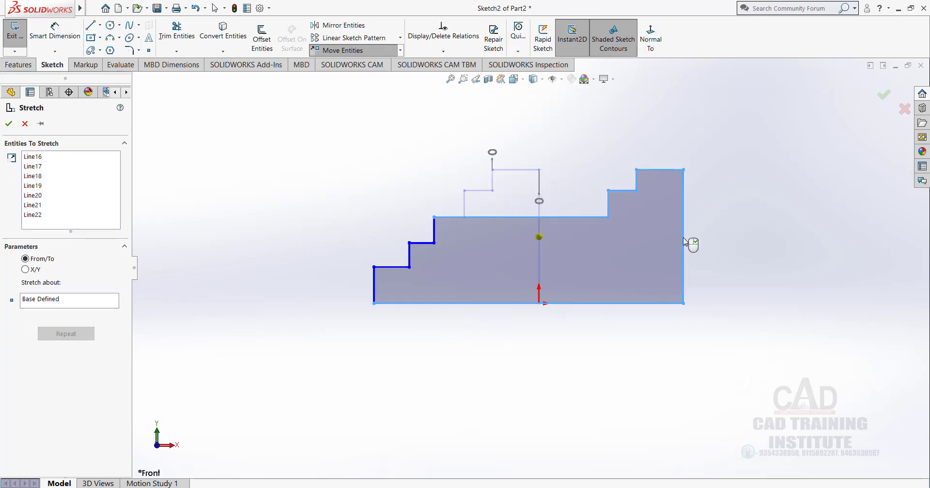
left_click(687, 242)
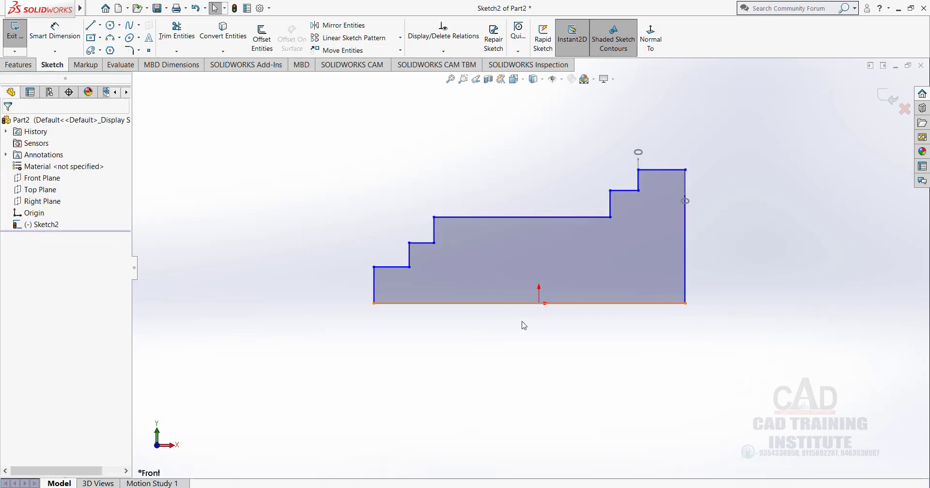
Step: Delete the entire staircase profile from the sketch
left_click(463, 257)
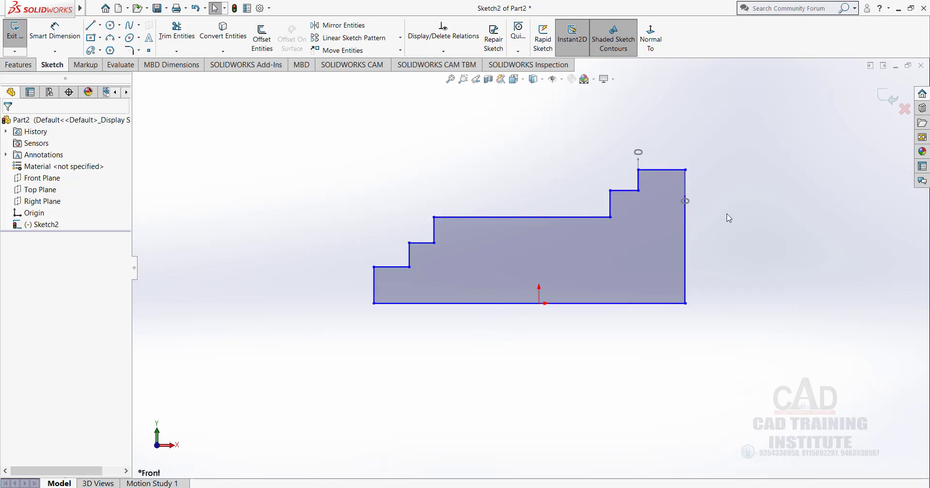
left_click_drag(730, 126, 308, 364)
key("Delete")
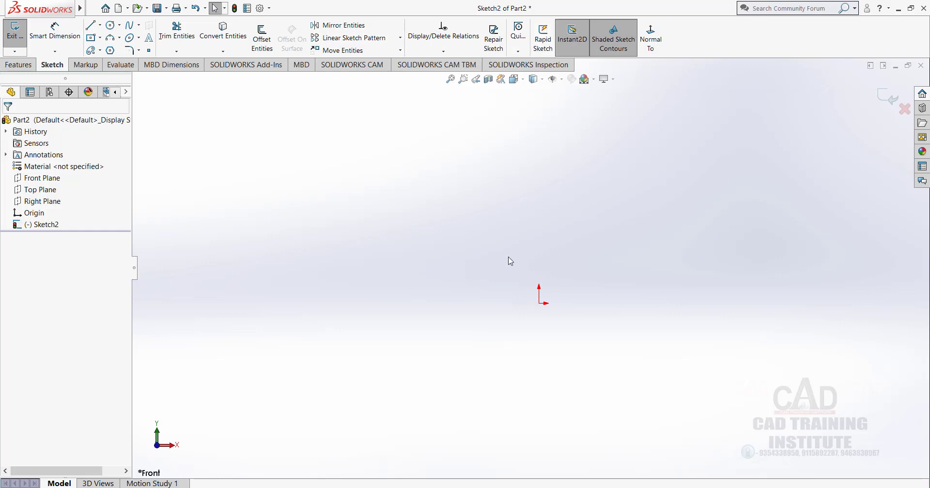
Step: Examine the dimensioned practice drawing on page 19 of Book(2D&3D).pdf, and return to Sketch2 of Part2 in SOLIDWORKS
scroll(604, 323, "down", 4)
key("alt+Tab")
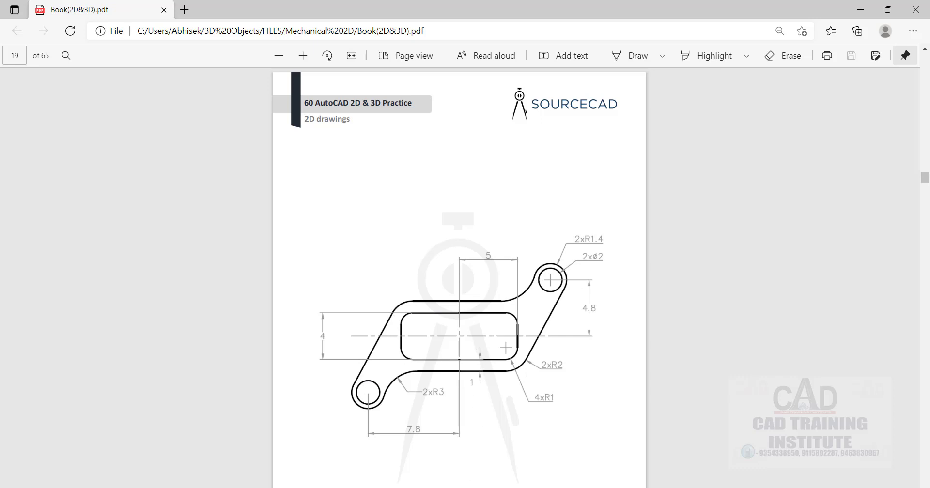
mouse_move(463, 487)
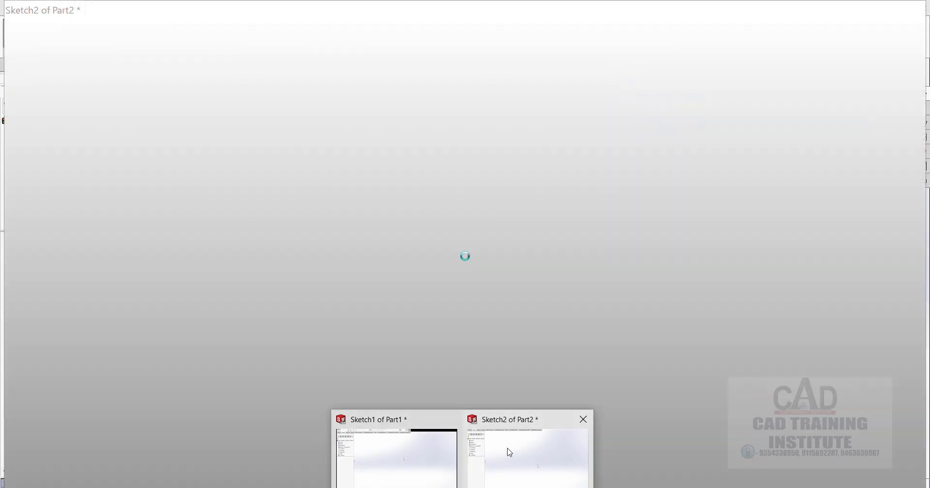
left_click(507, 449)
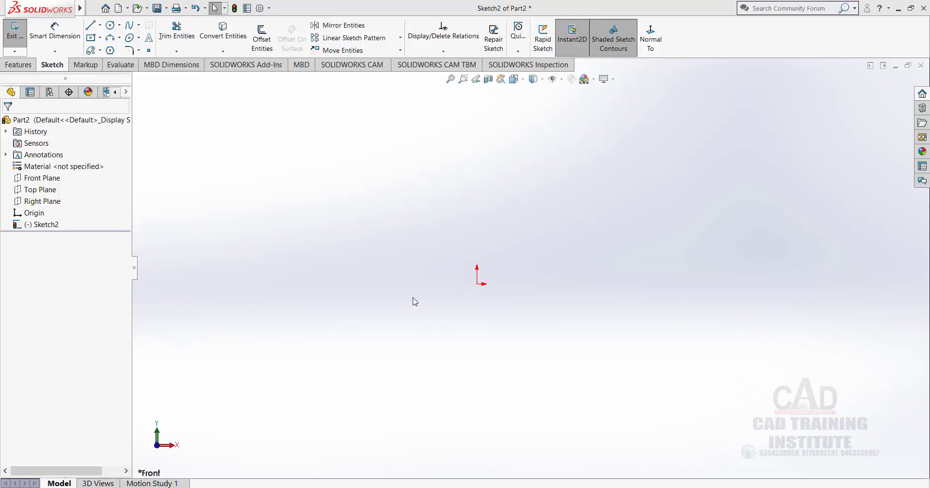
Step: Restart sketching in Sketch2 on the Front Plane and sketch a centre rectangle about 15 by 3 centred on the origin
right_click(44, 179)
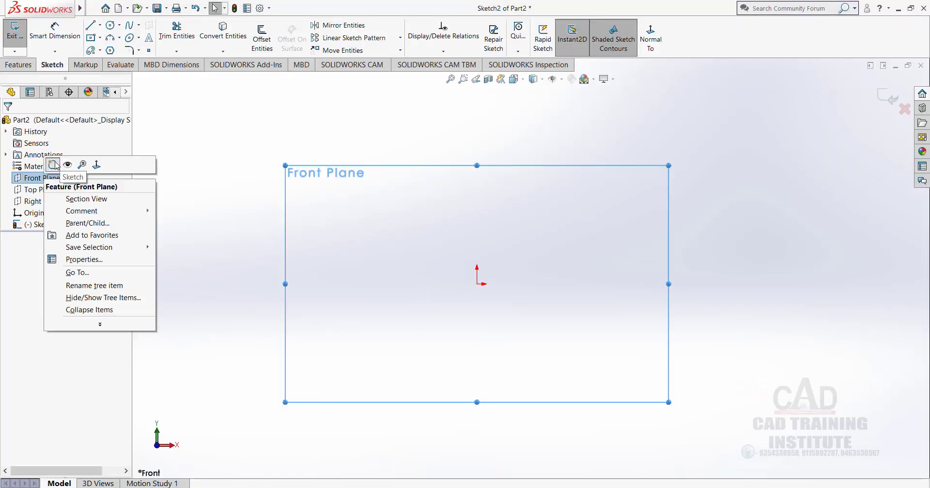
left_click(54, 163)
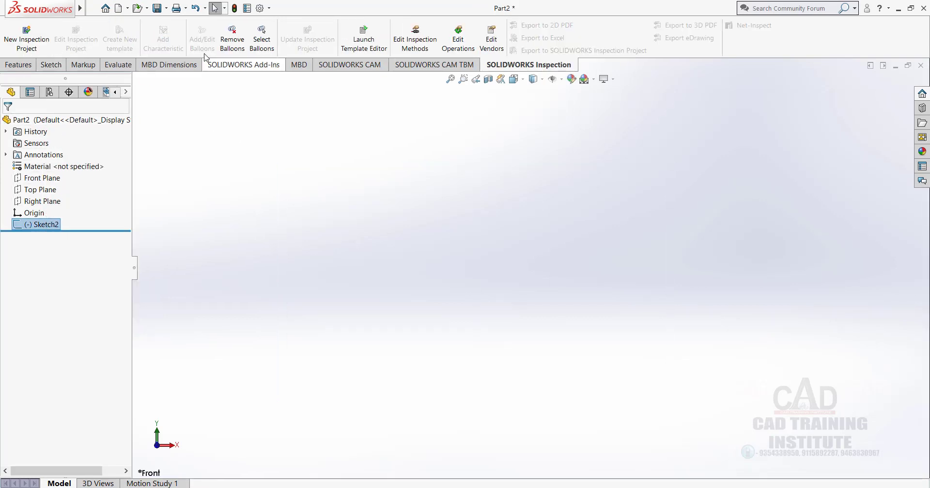
left_click(44, 66)
left_click(90, 37)
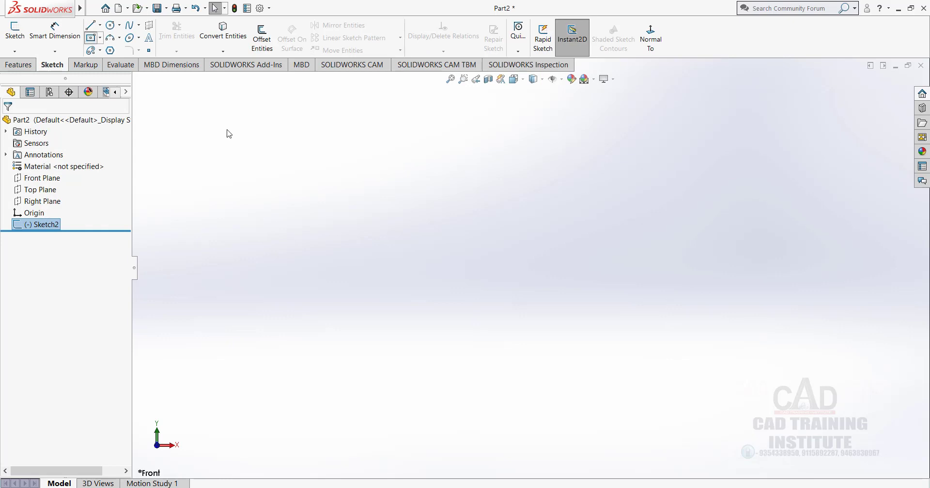
left_click(477, 283)
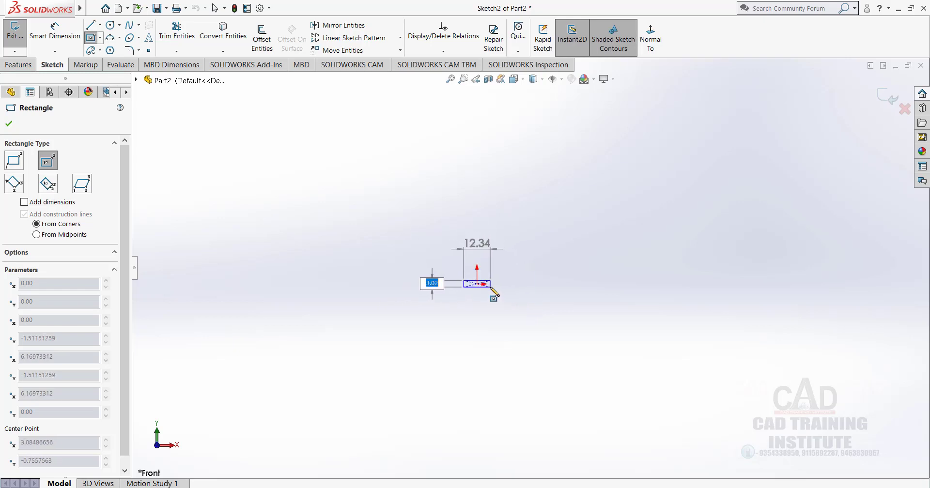
left_click(494, 286)
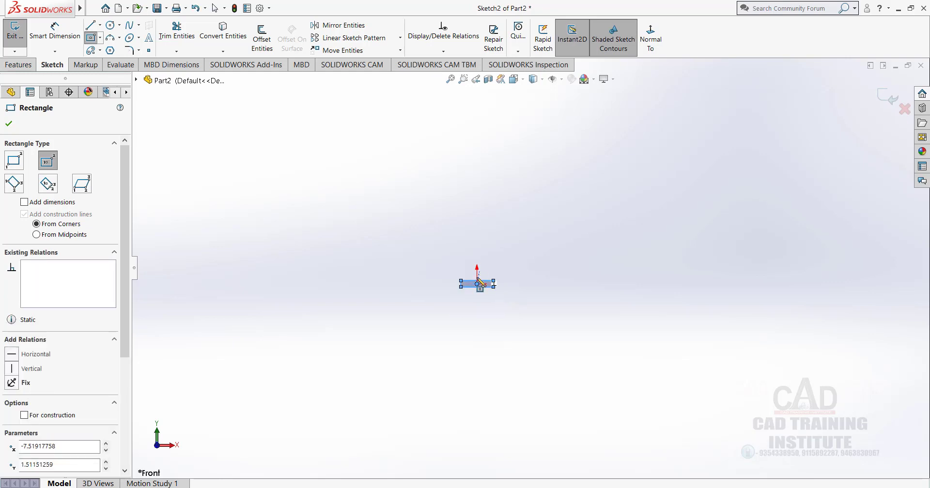
scroll(484, 286, "down", 8)
right_click(461, 198)
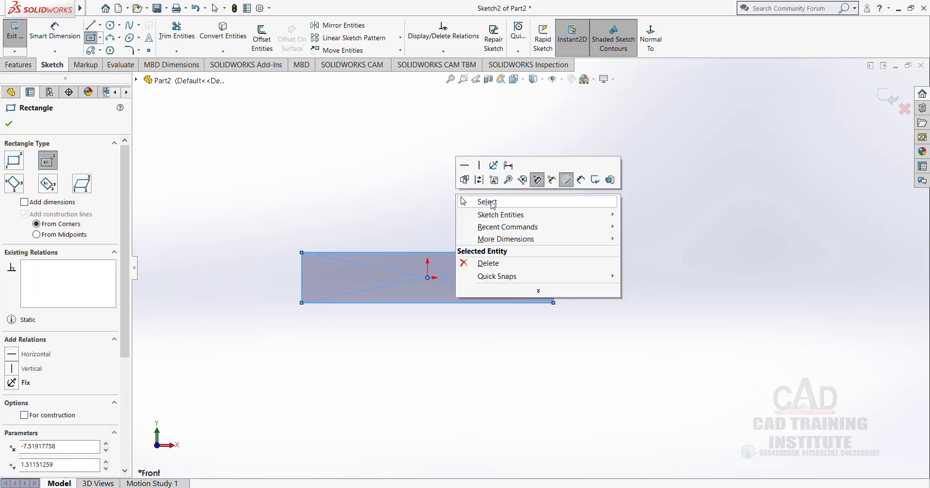
left_click(468, 200)
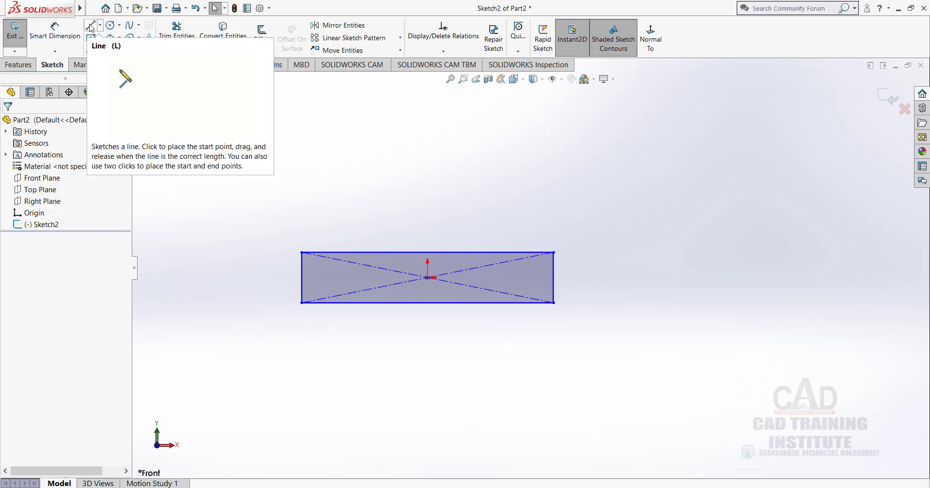
Step: Sketch two connected lines: a nearly horizontal one just below the rectangle, and a slanted one rising outward from its end past the rectangle
left_click(91, 26)
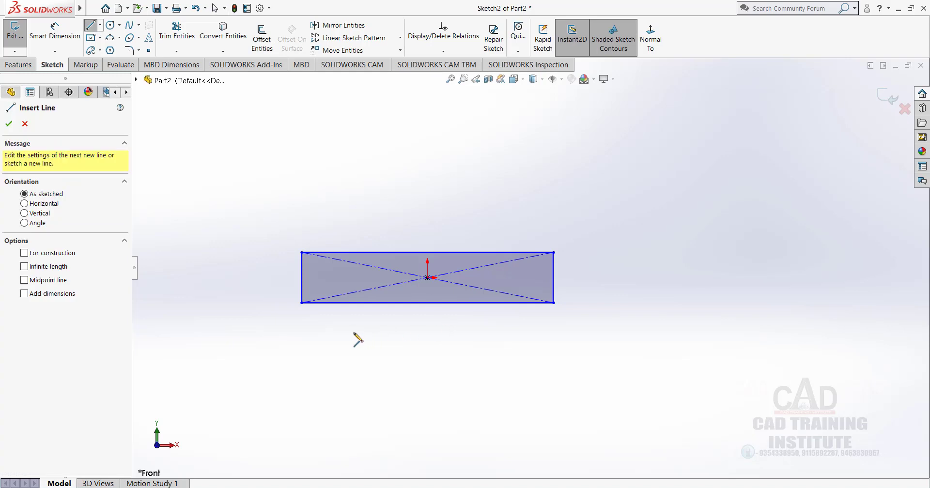
left_click(310, 329)
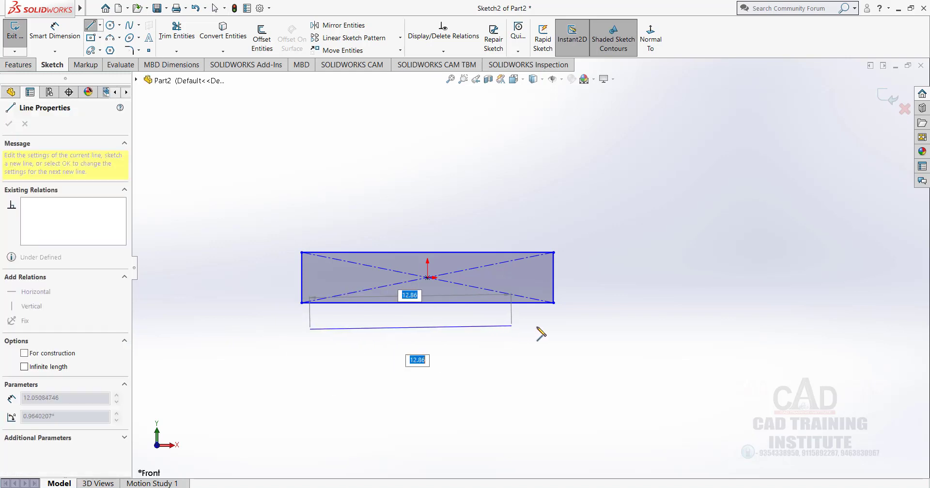
left_click(564, 326)
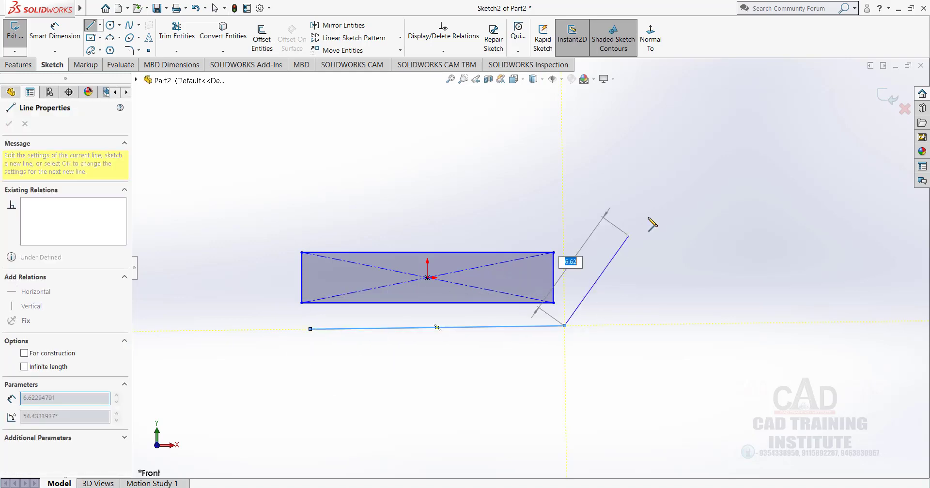
left_click(686, 178)
right_click(632, 146)
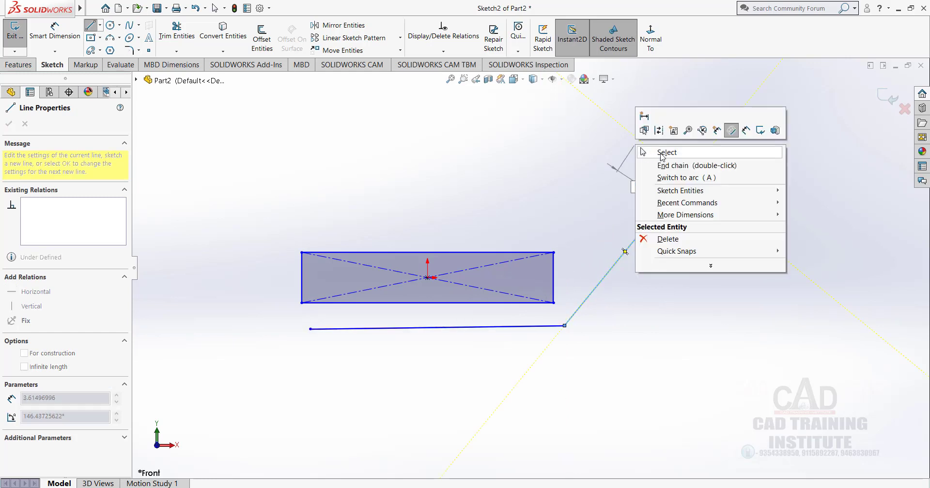
left_click(653, 151)
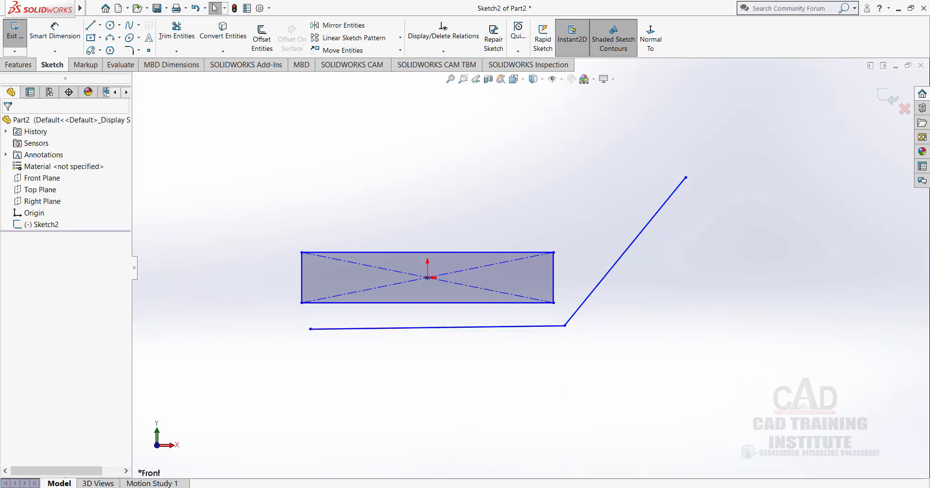
Step: Consult the PDF reference drawing, and sketch the lower-left arm as two slanted lines about 8.7 mm long joined by an end arc
key("alt+Tab")
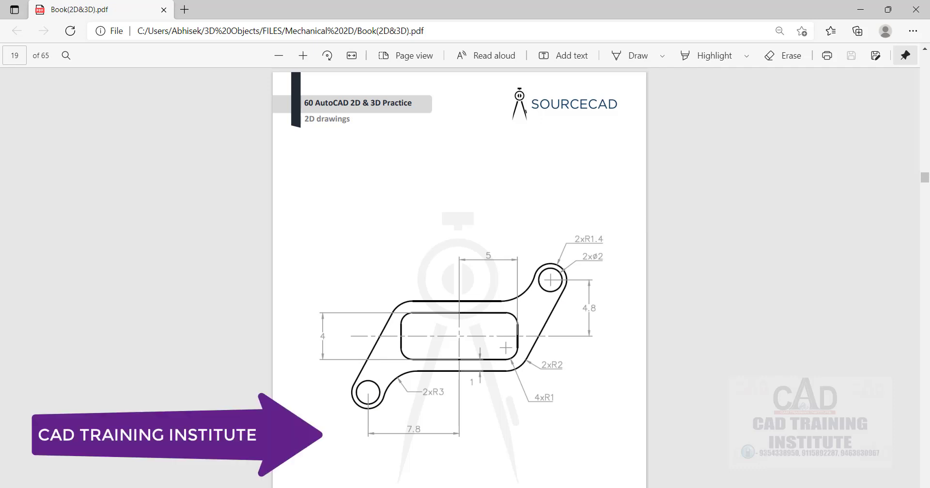
left_click(464, 487)
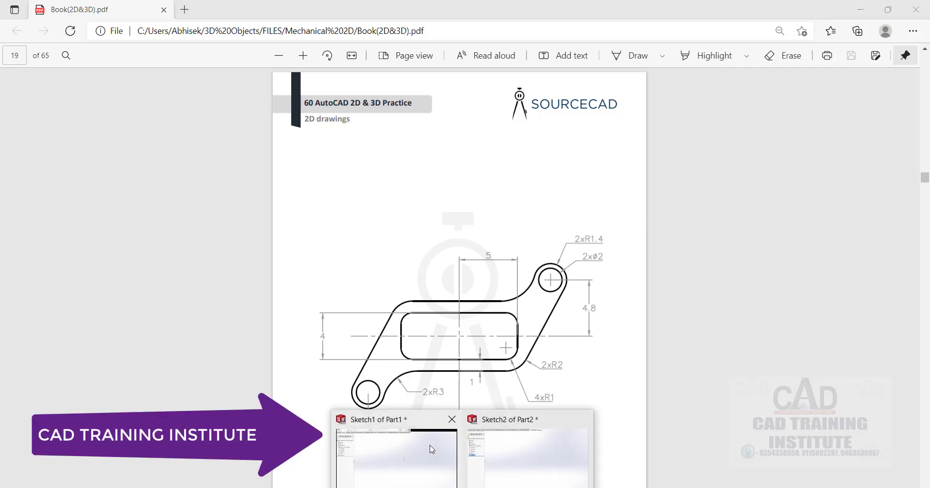
left_click(520, 436)
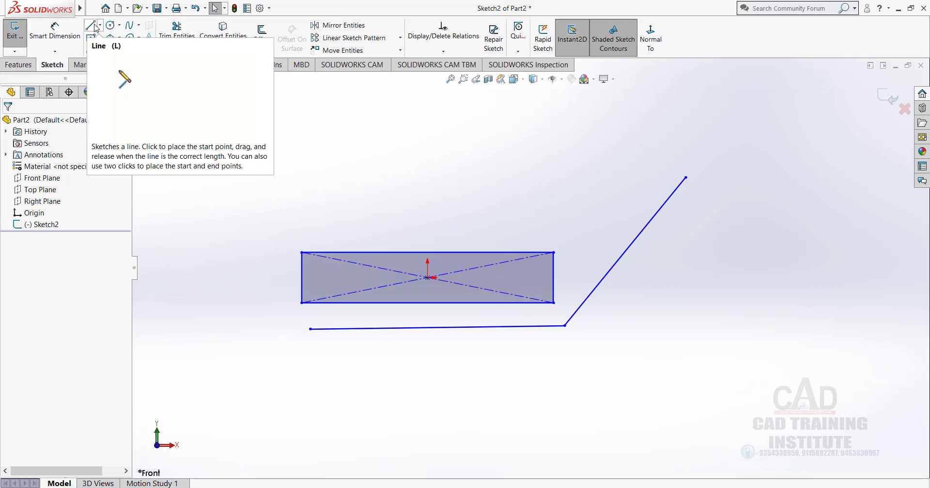
scroll(467, 241, "up", 2)
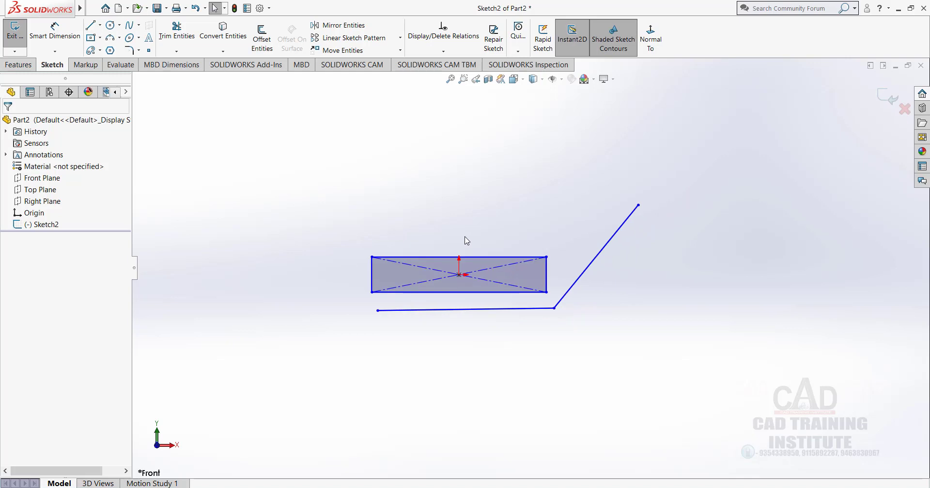
left_click(355, 300)
left_click(291, 386)
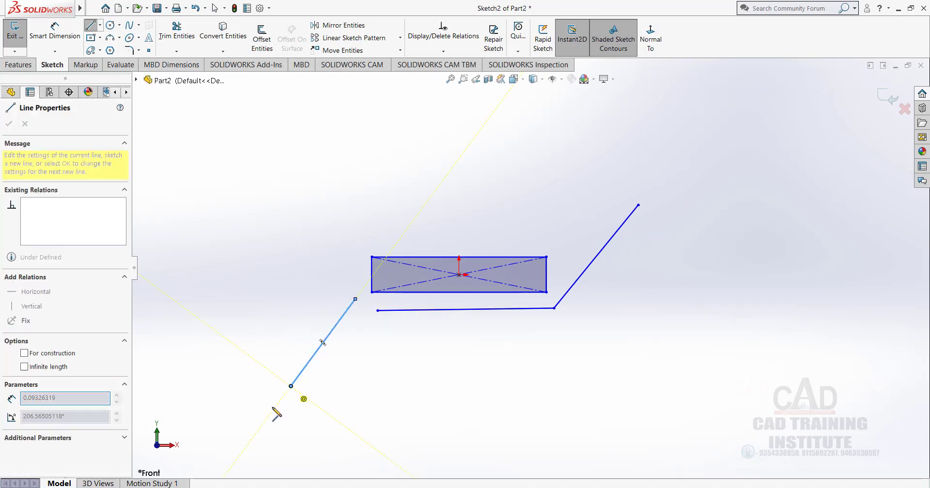
left_click(261, 365)
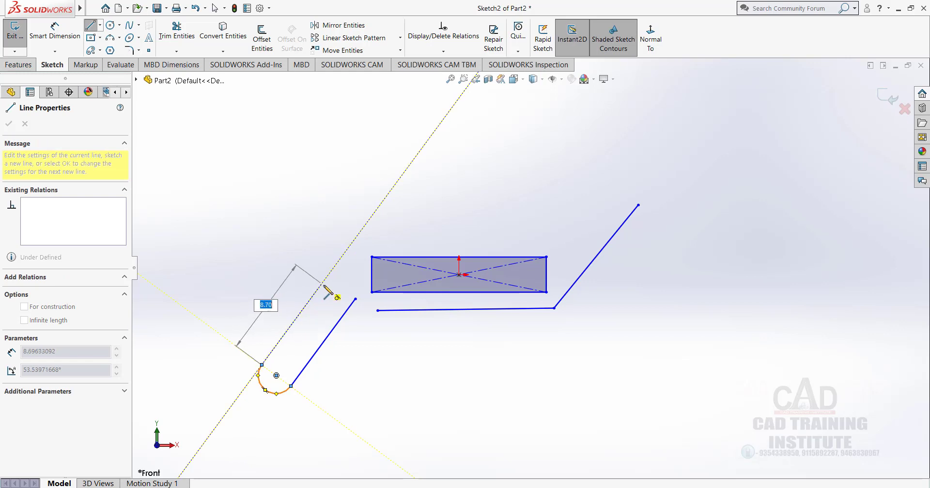
right_click(317, 242)
left_click(363, 252)
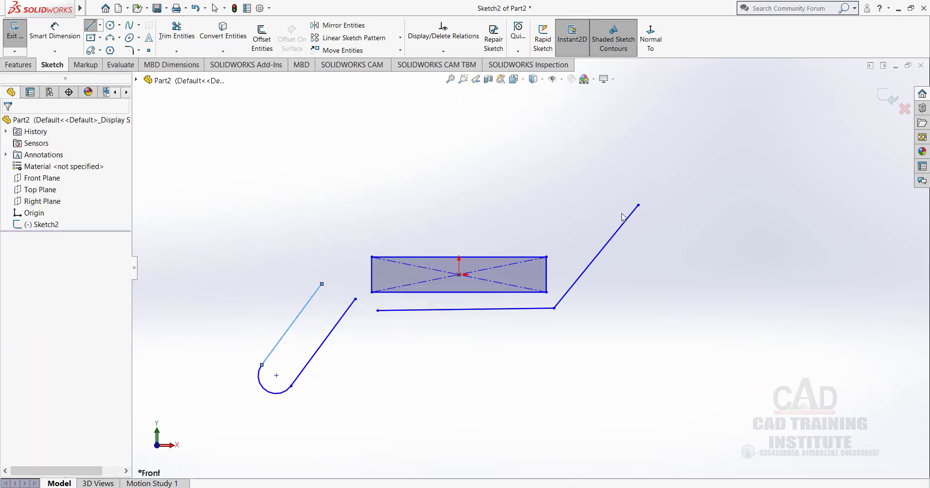
Step: Sketch a tangent arc rounding the upper-right arm's free end, and continue it with a shallow tangent arc back toward the rectangle
left_click(120, 40)
left_click(139, 61)
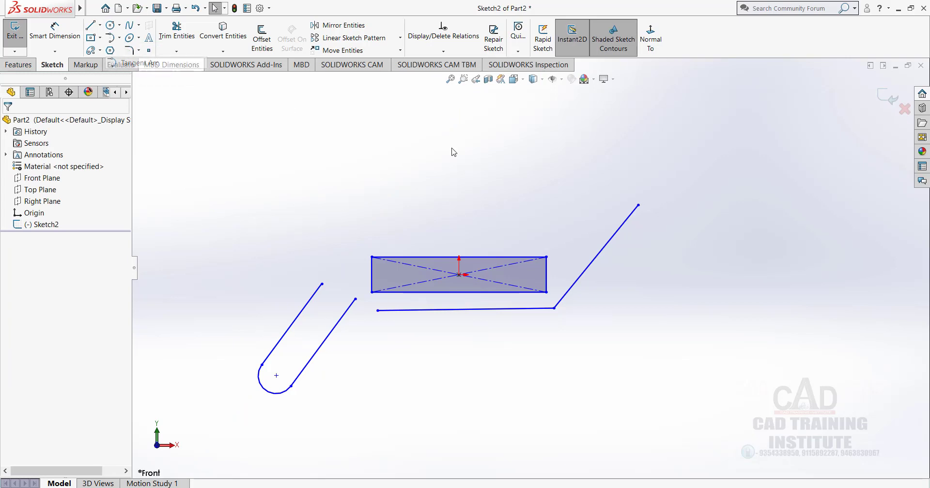
left_click(639, 205)
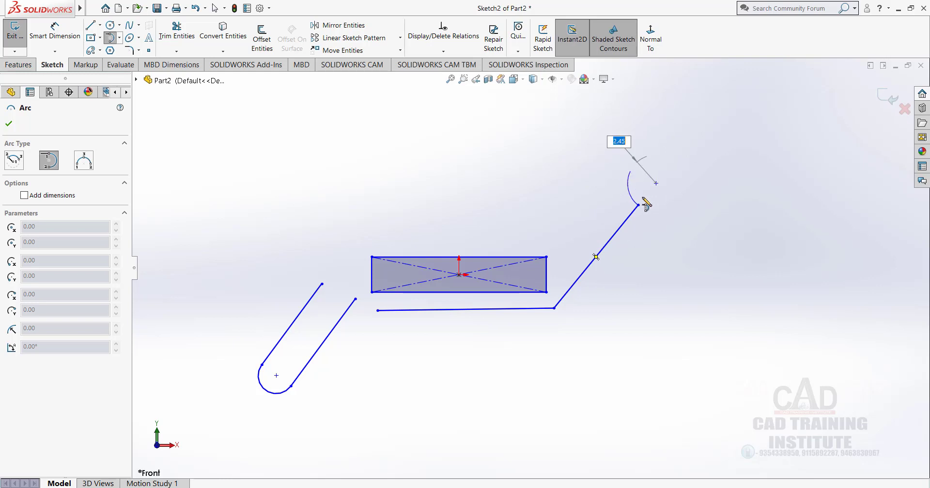
left_click(608, 182)
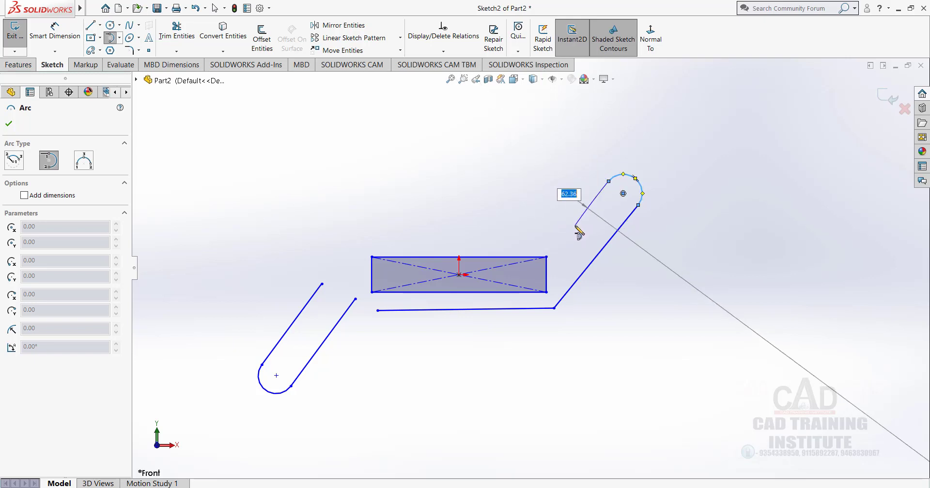
right_click(556, 179)
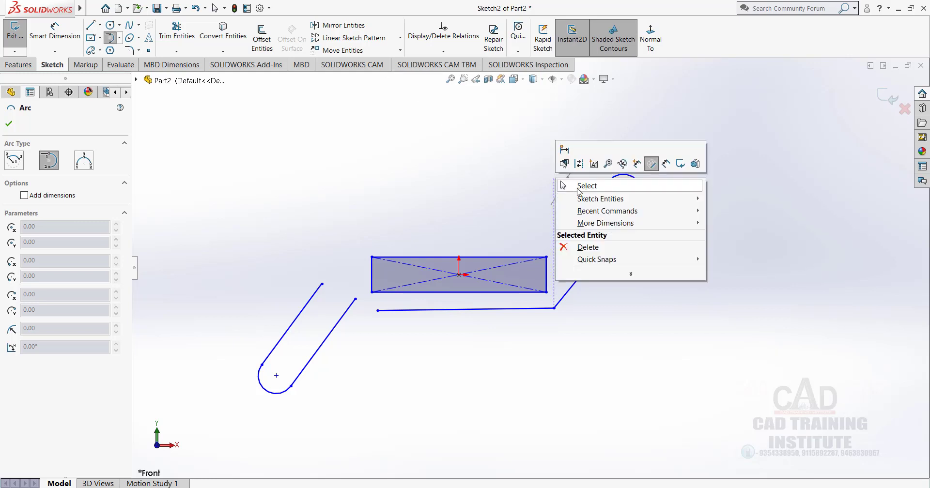
left_click(610, 189)
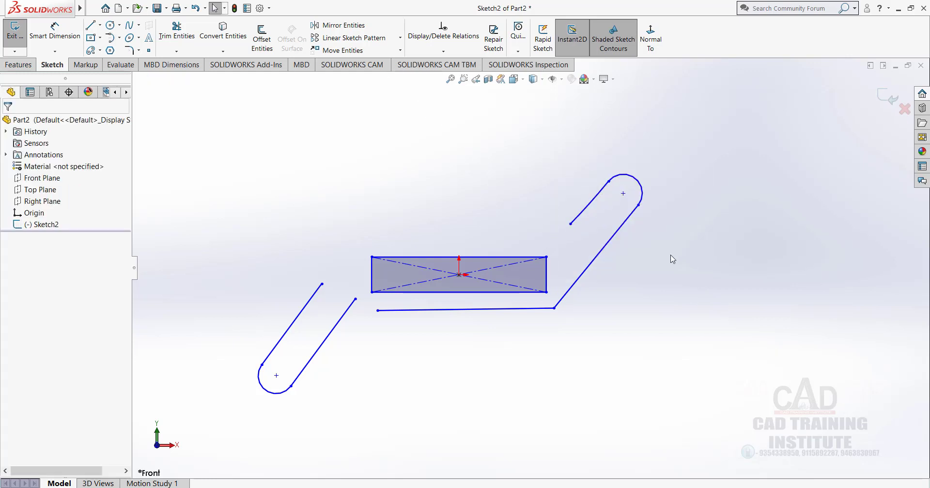
Step: Close the outline with lines above the rectangle connecting both arms, and merge the lower-left arm's inner endpoint with the lower line's left end
scroll(479, 290, "down", 2)
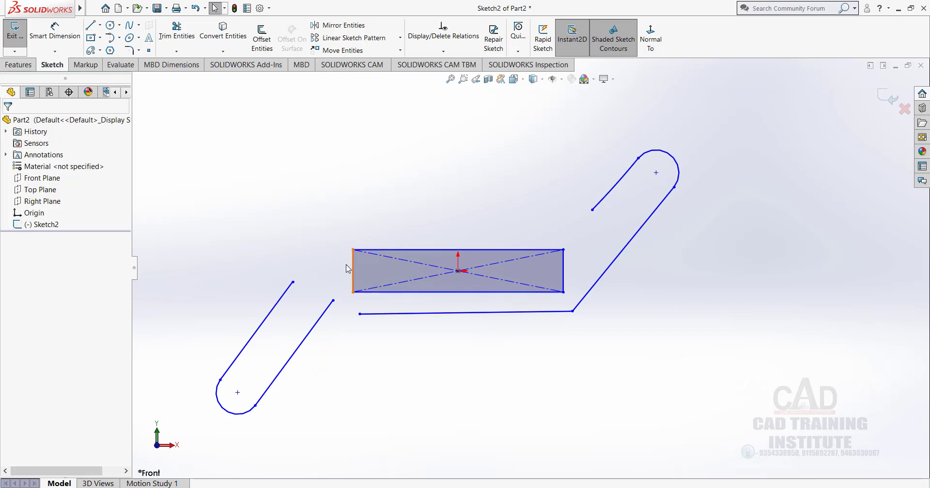
left_click(91, 24)
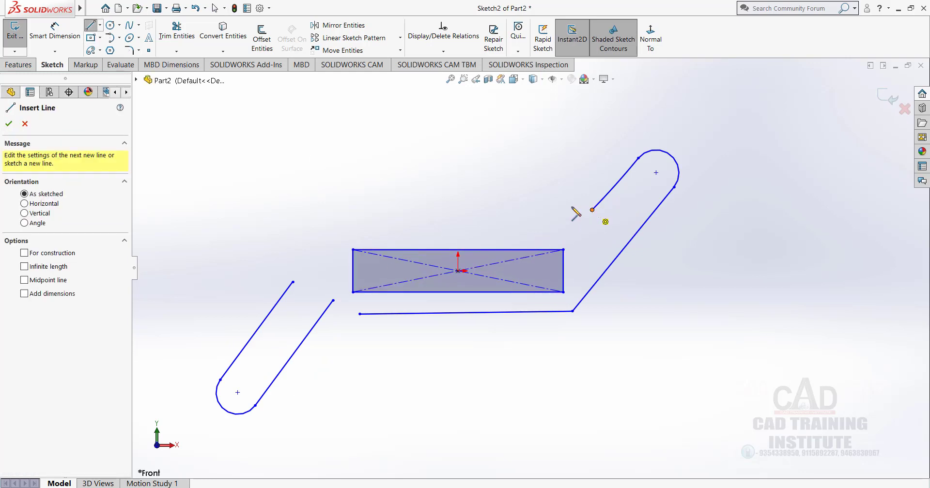
left_click(591, 209)
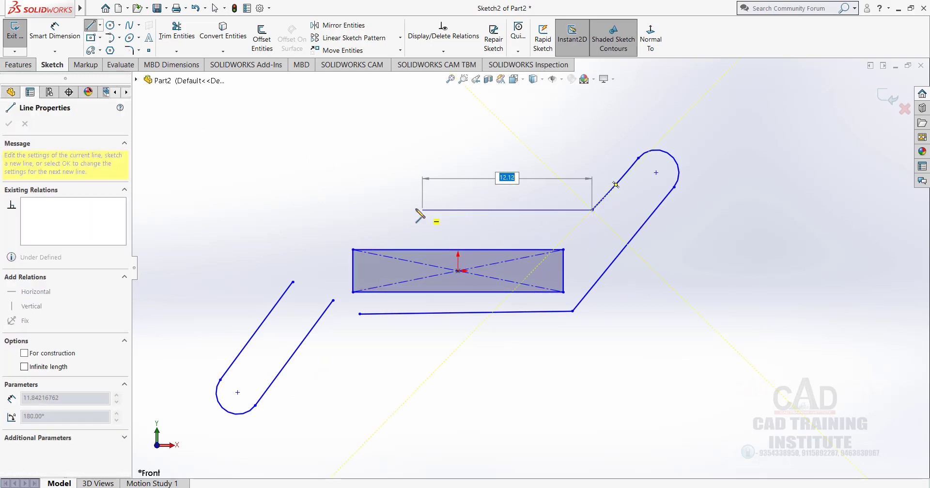
double_click(333, 209)
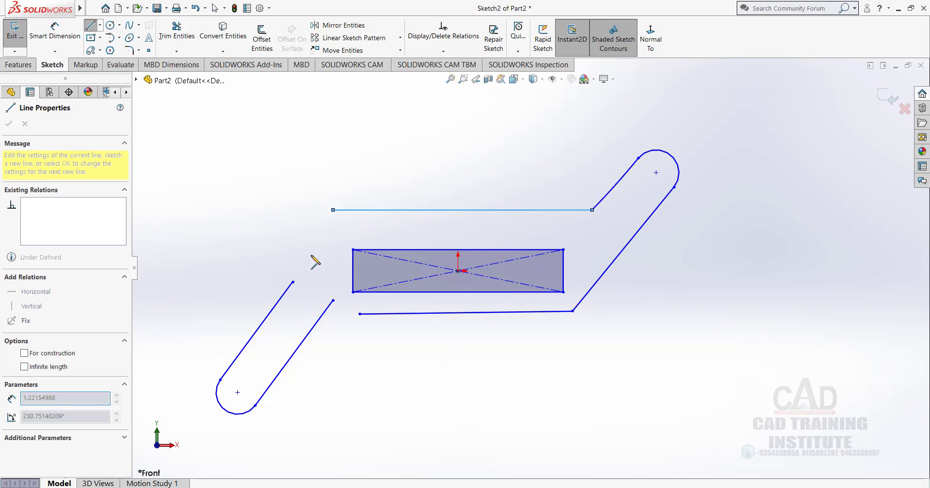
left_click(292, 282)
right_click(270, 226)
left_click(312, 229)
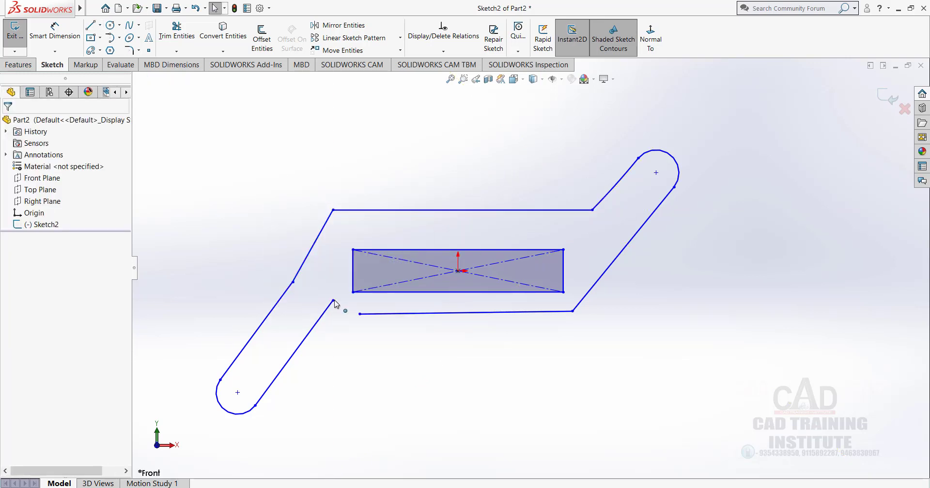
left_click_drag(351, 316, 364, 324)
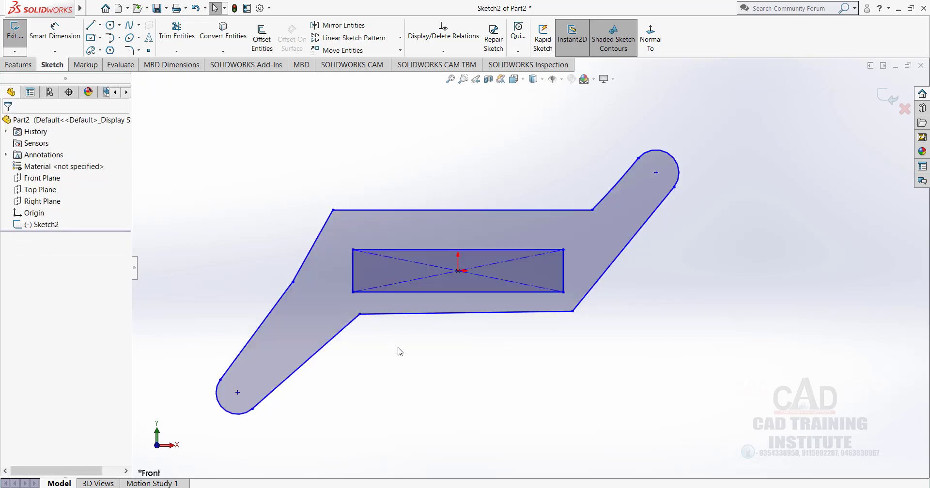
scroll(572, 325, "up", 1)
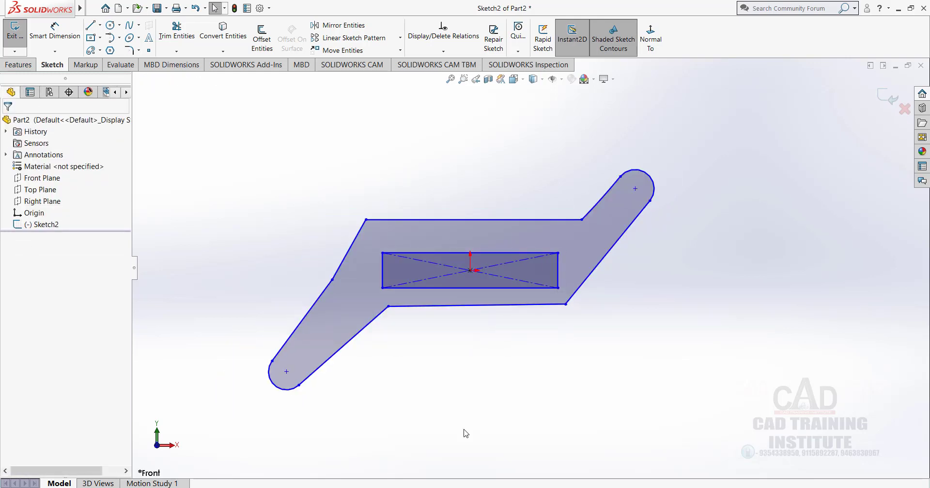
Step: Check the reference drawing and dimension the central rectangle's width to 10 mm
key("alt+Tab")
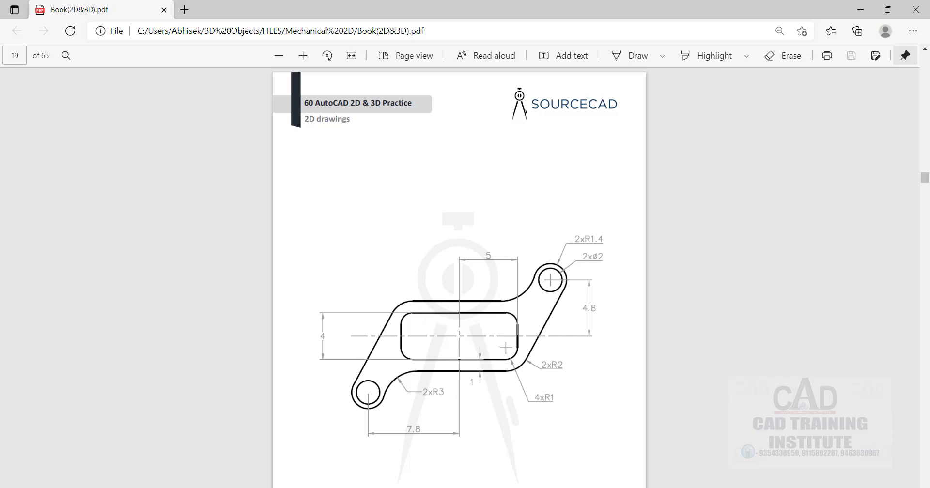
mouse_move(464, 487)
left_click(521, 453)
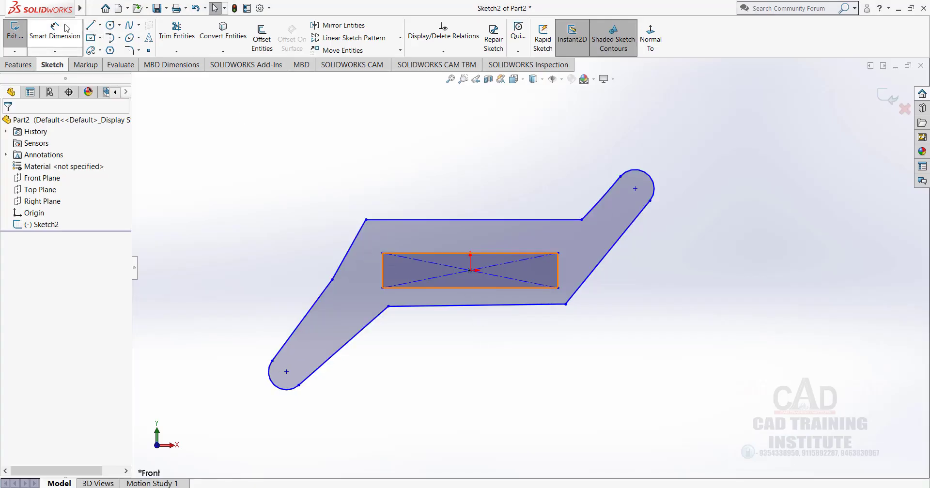
left_click(50, 34)
left_click(434, 252)
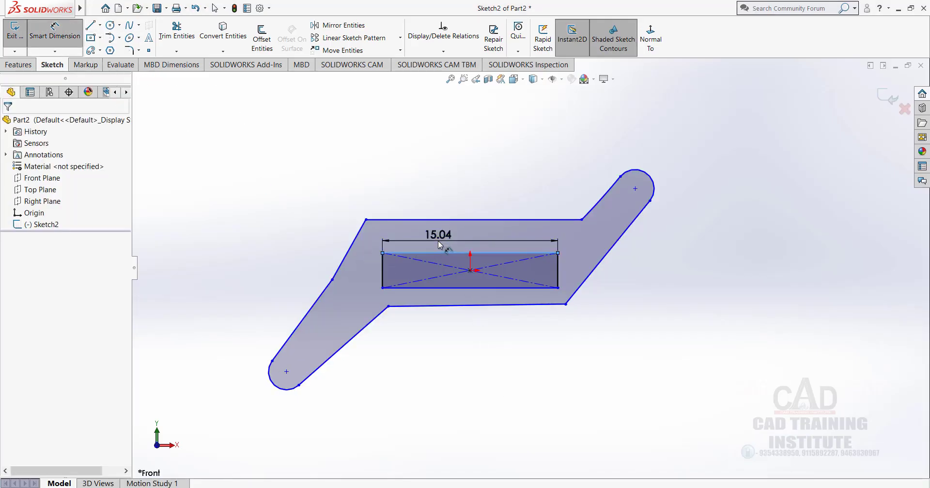
left_click(438, 242)
type("10")
key("Return")
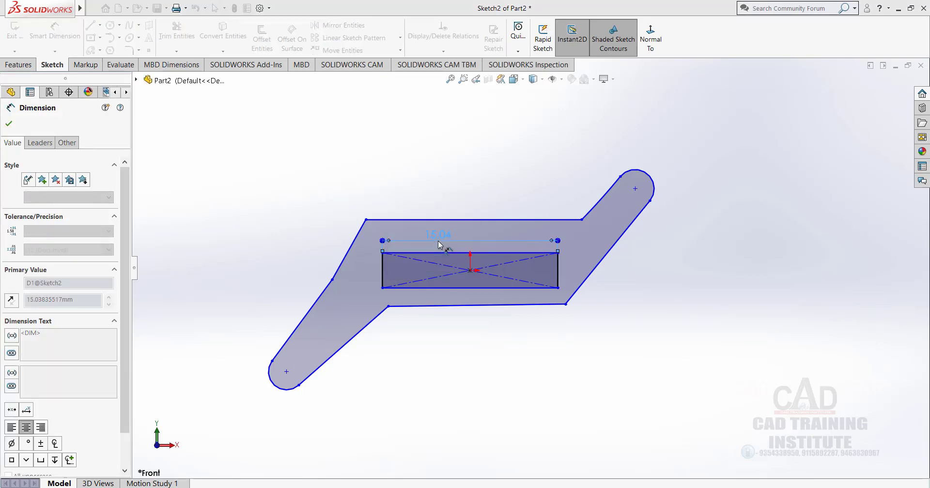
left_click(481, 370)
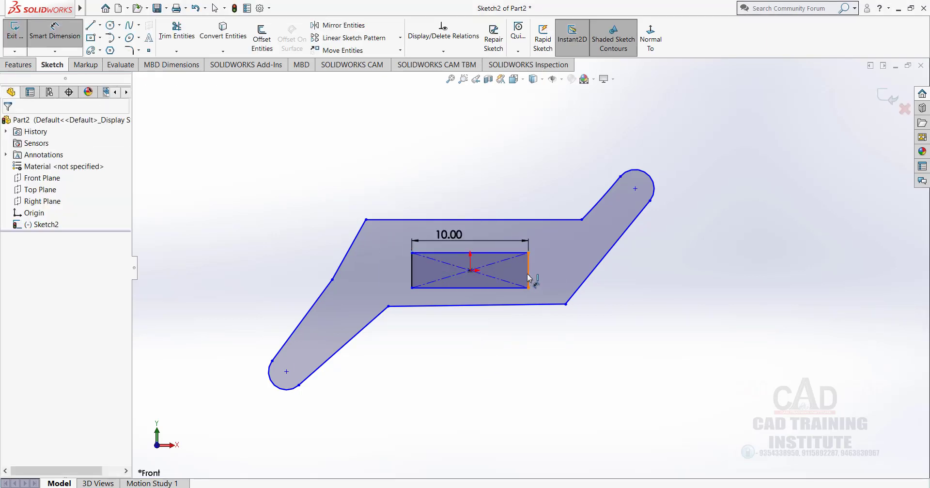
Step: Dimension the central rectangle's height to 4 mm
left_click(529, 275)
left_click(552, 269)
type("4")
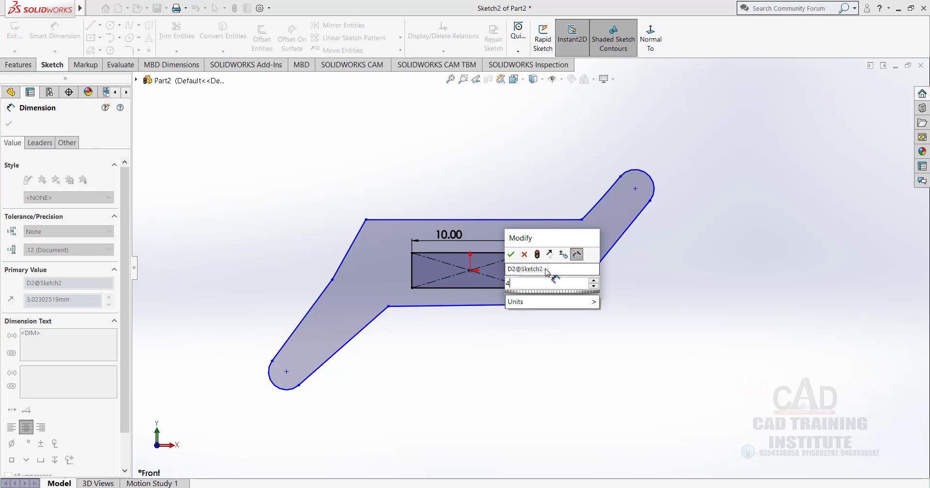
key("Return")
left_click(552, 336)
Step: Round all four corners of the central rectangle with 1 mm sketch fillets, and consult the reference drawing
scroll(463, 274, "down", 2)
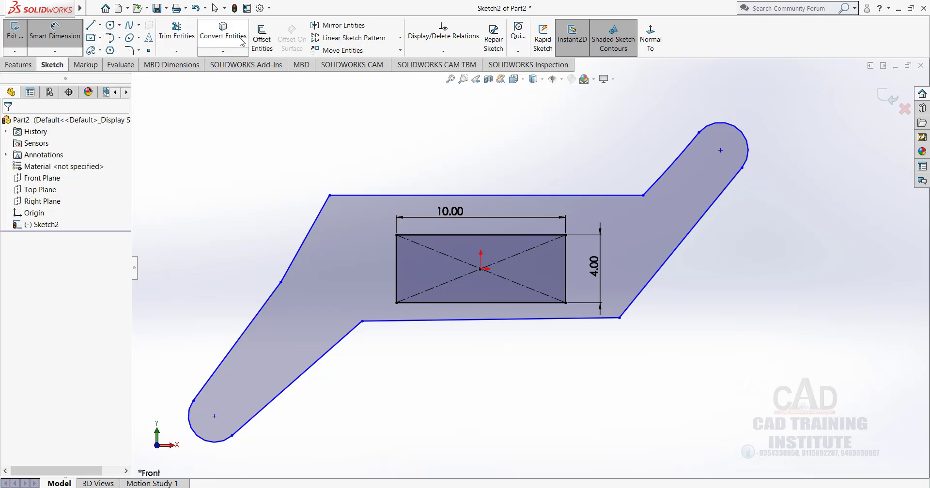
left_click(128, 50)
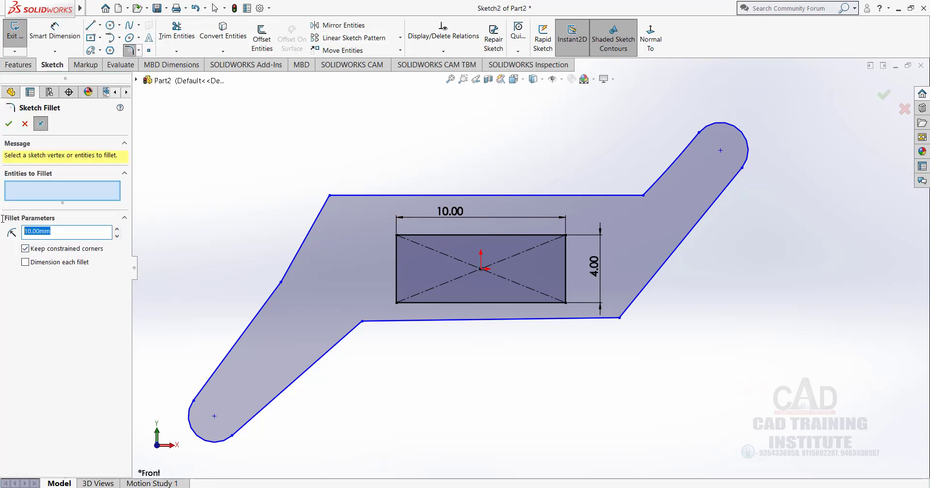
type("1")
left_click(555, 280)
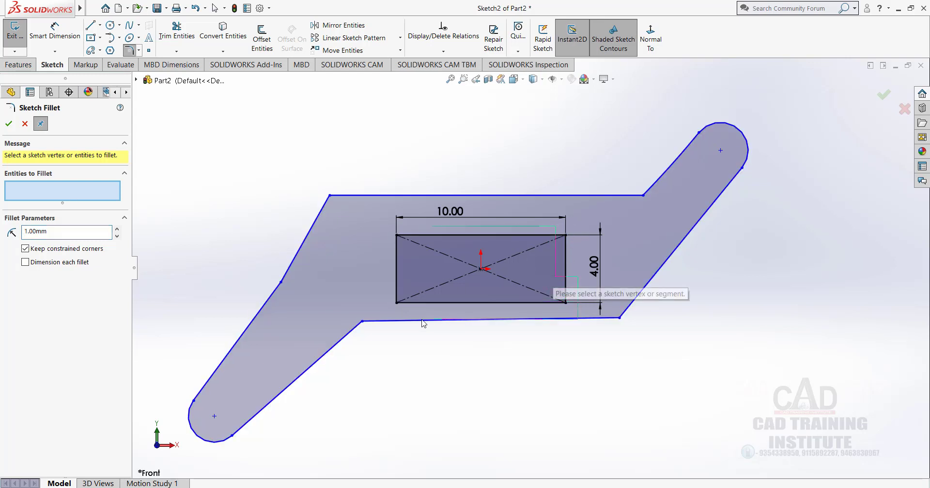
left_click_drag(380, 318, 571, 227)
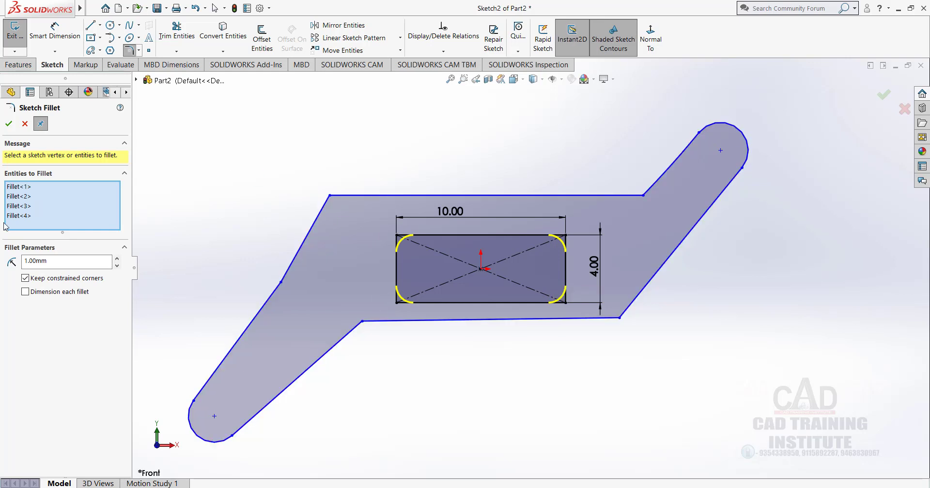
left_click(9, 124)
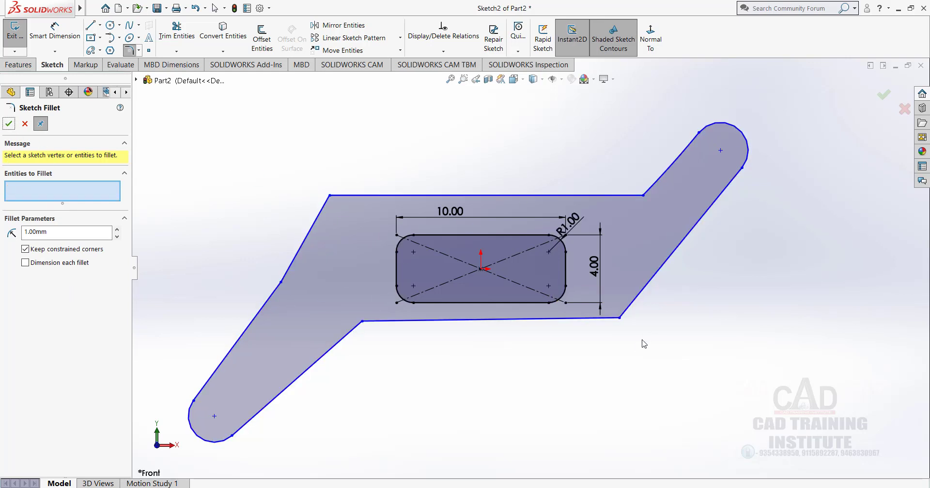
scroll(521, 272, "down", 2)
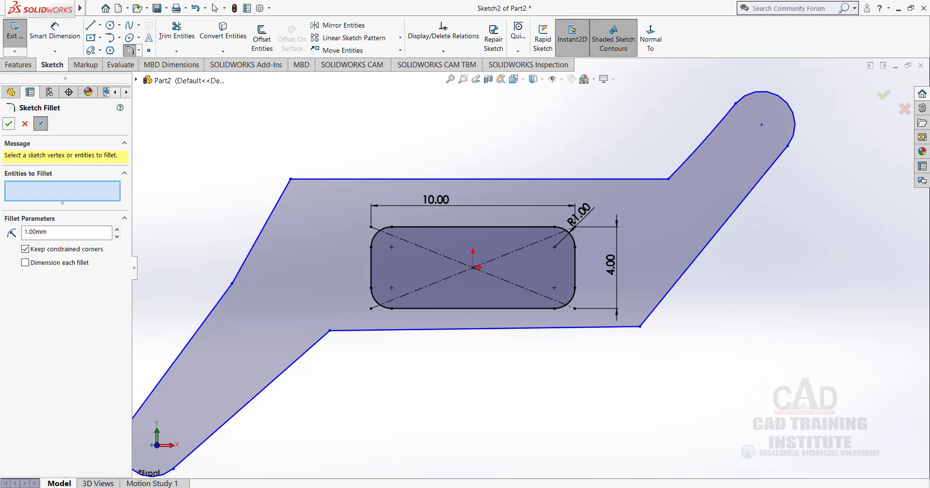
key("alt+Tab")
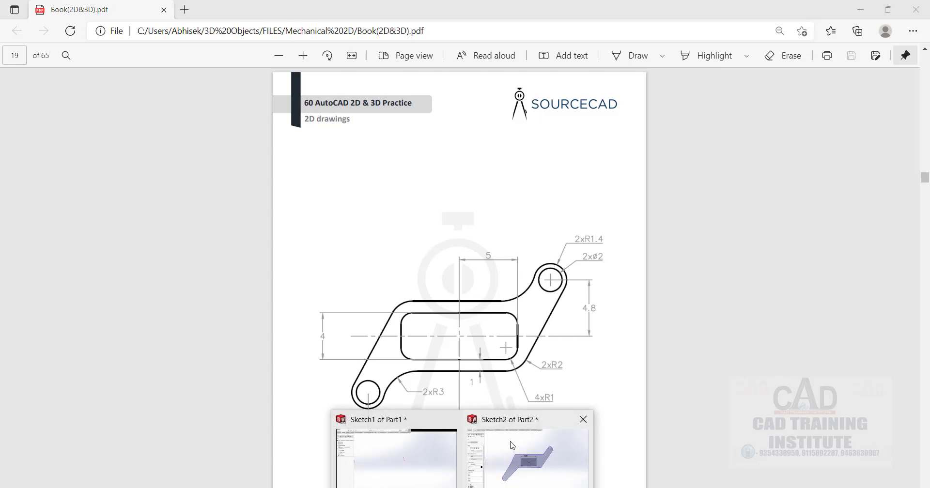
left_click(512, 443)
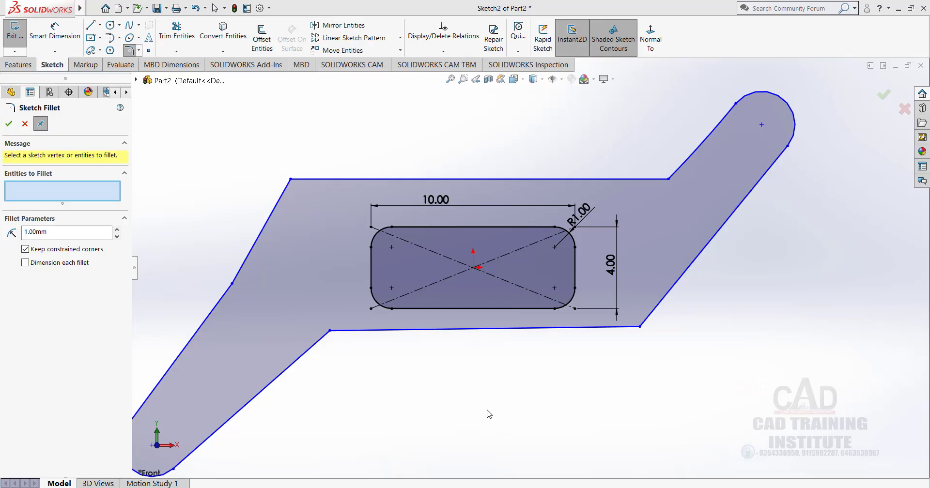
left_click(9, 124)
Step: Dimension the gap between the central rectangle's upper edge and the upper outline line to 1 mm
key("d")
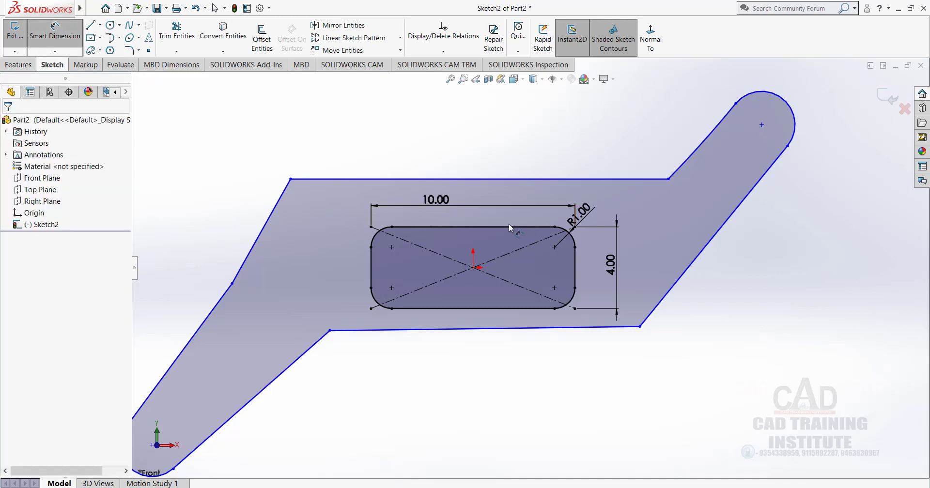
left_click(508, 226)
left_click(507, 179)
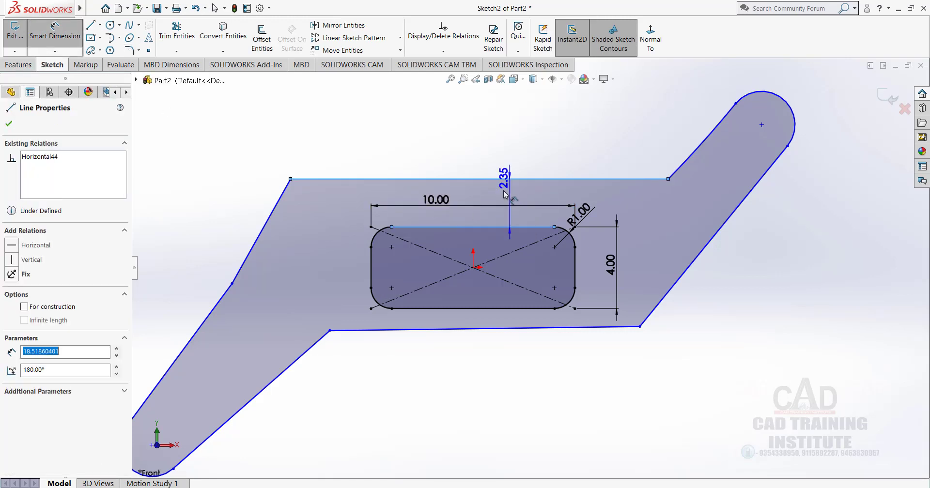
left_click(508, 194)
type("1")
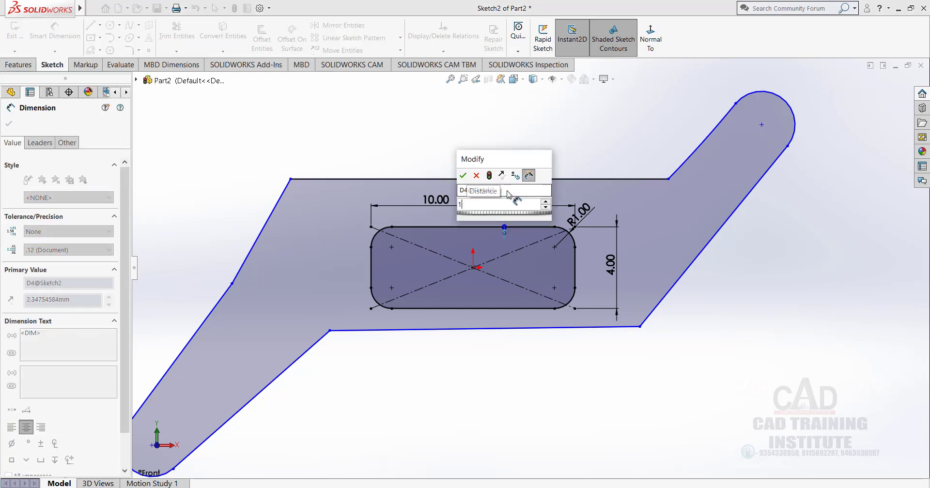
key("Return")
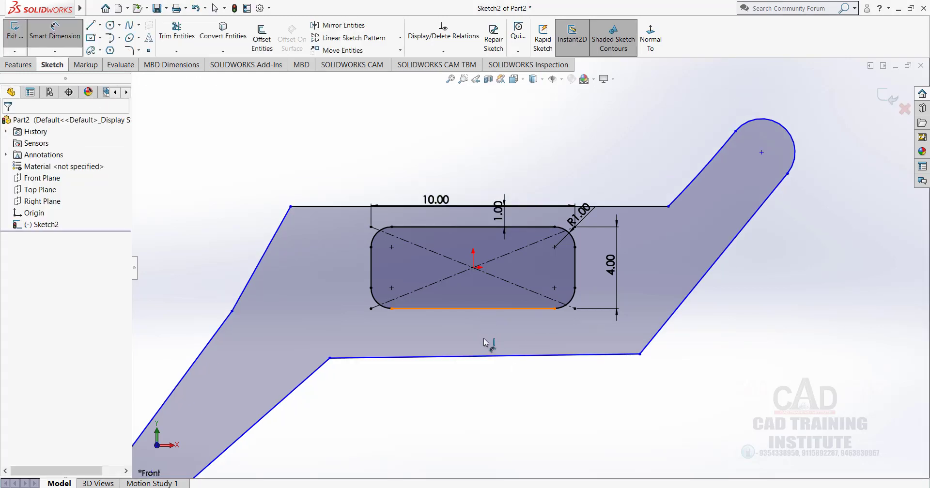
Step: Try to dimension the gap between the rectangle's lower edge and the slanted lower outline line with a value of 1
left_click(486, 309)
left_click(486, 357)
left_click(485, 340)
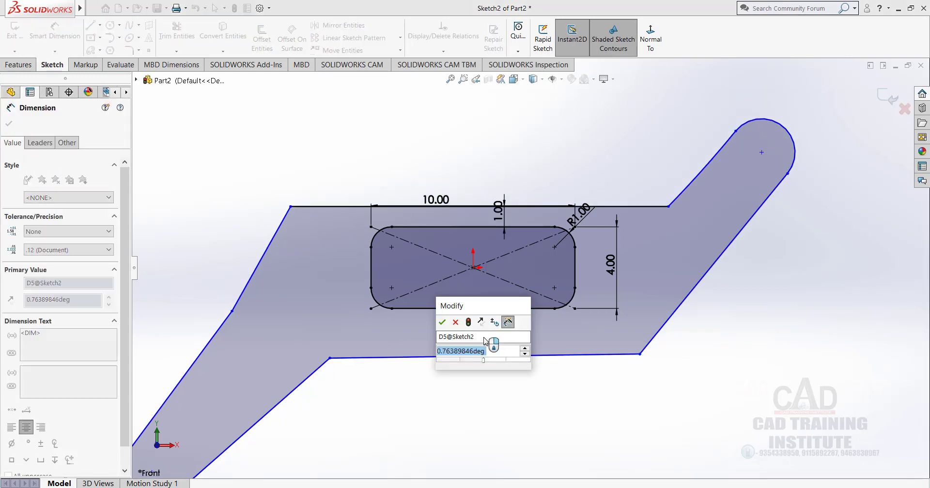
type("1")
key("Return")
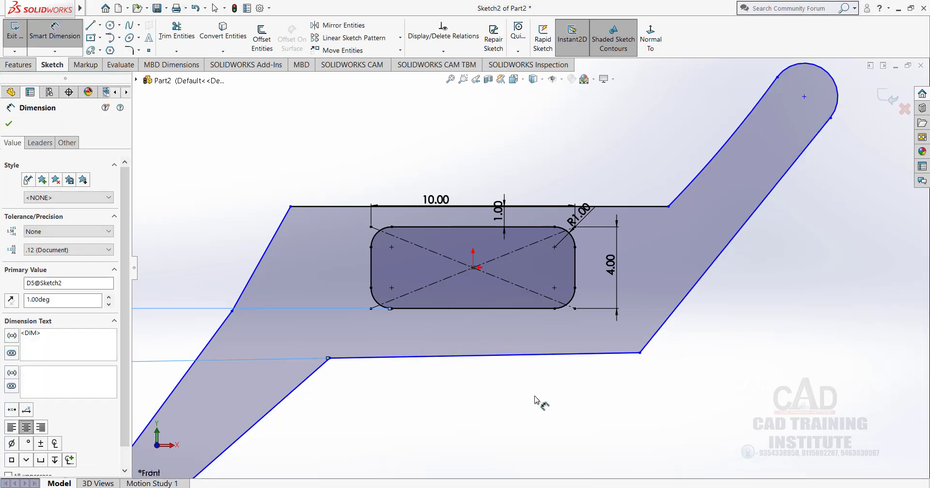
Step: Bring the angular dimension below the rectangle closer to the two lines it measures, and delete it
scroll(548, 367, "up", 2)
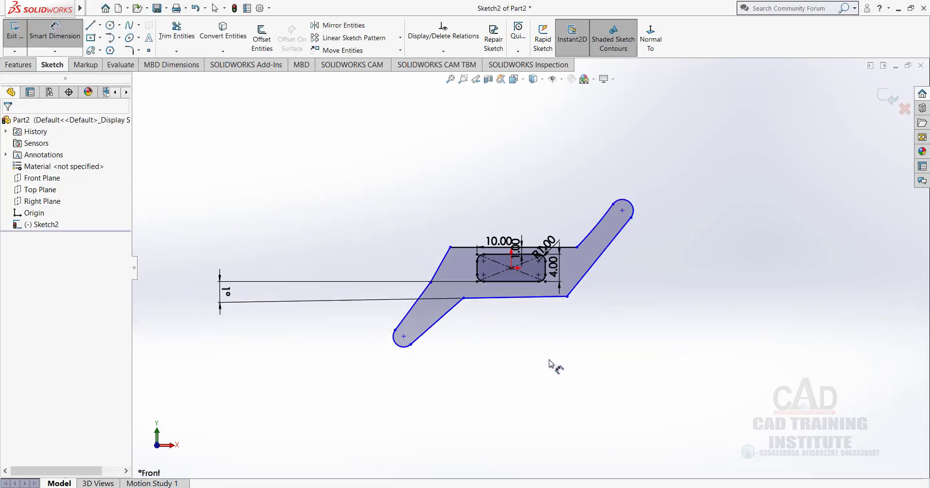
right_click(284, 240)
left_click(314, 270)
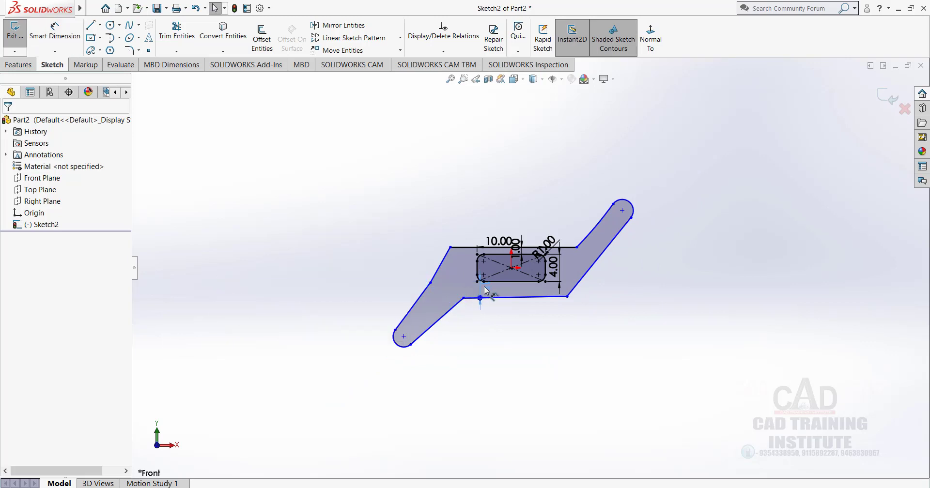
scroll(521, 296, "down", 7)
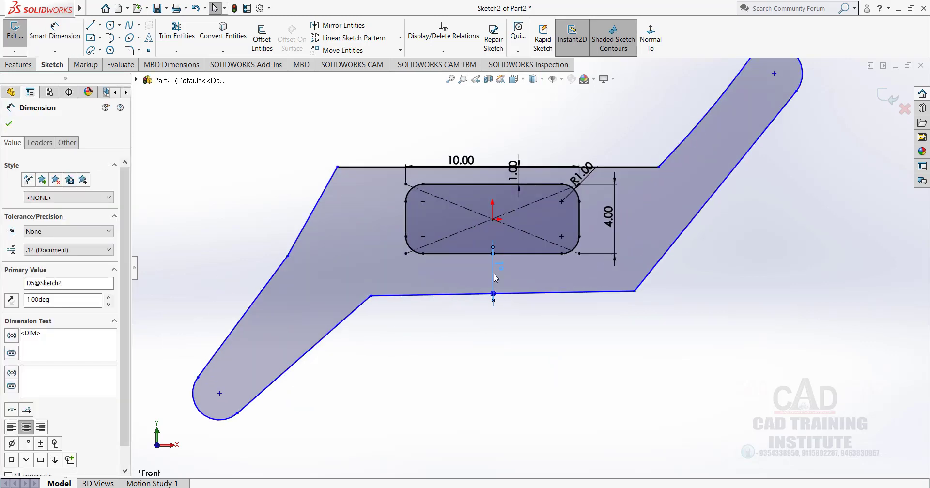
left_click(527, 342)
left_click(496, 271)
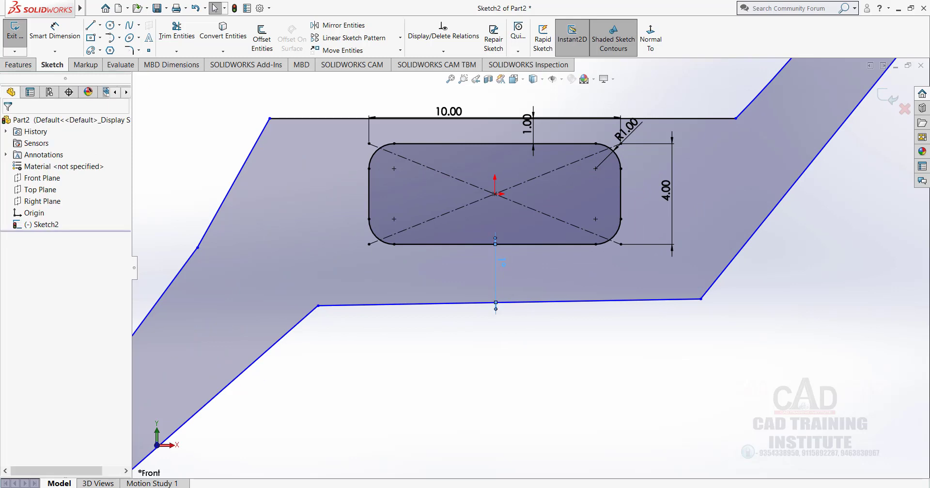
left_click(501, 263)
key("BackSpace")
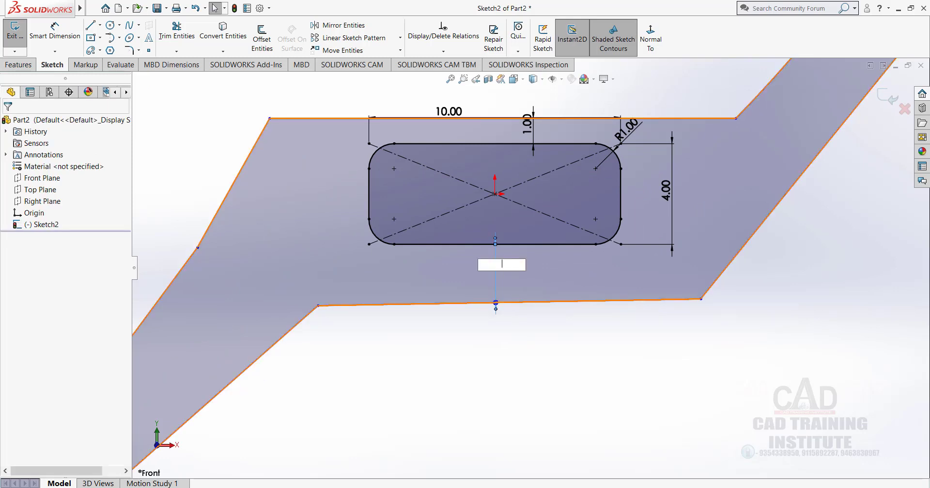
key("Return")
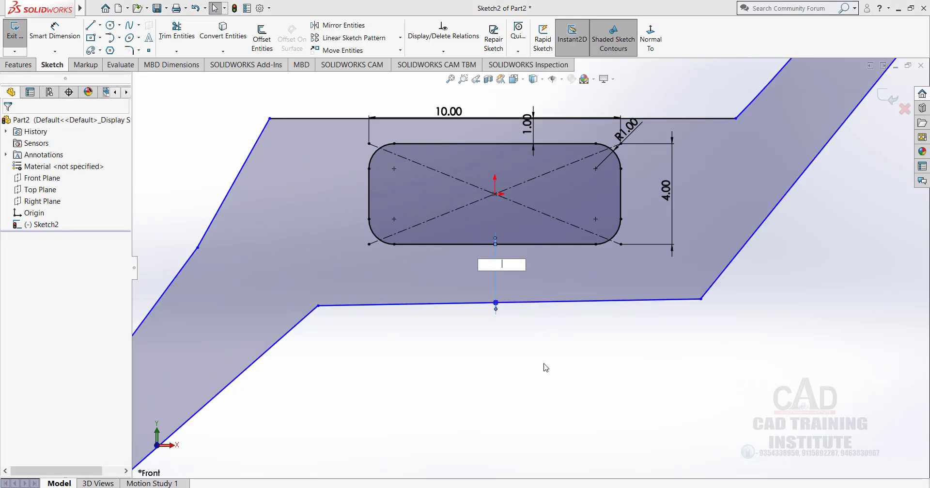
left_click(537, 256)
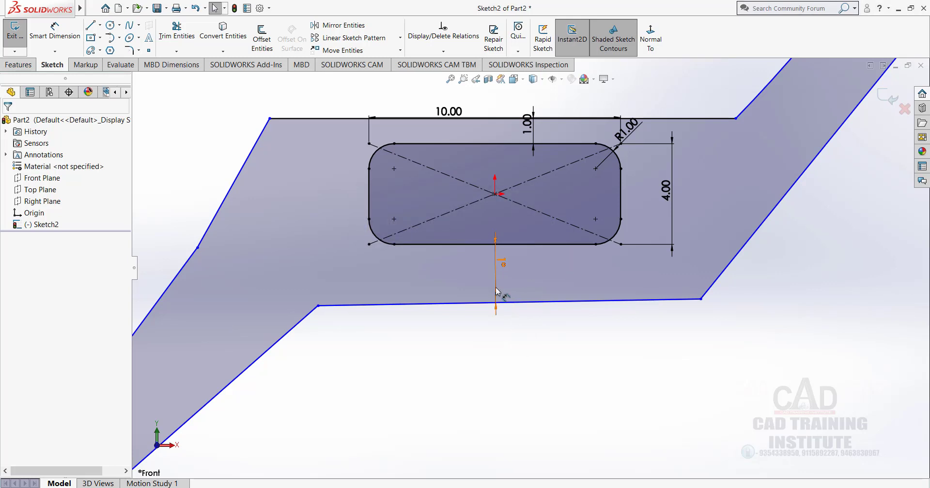
key("Delete")
Step: Make the lower outline line beneath the central rectangle horizontal
left_click(399, 314)
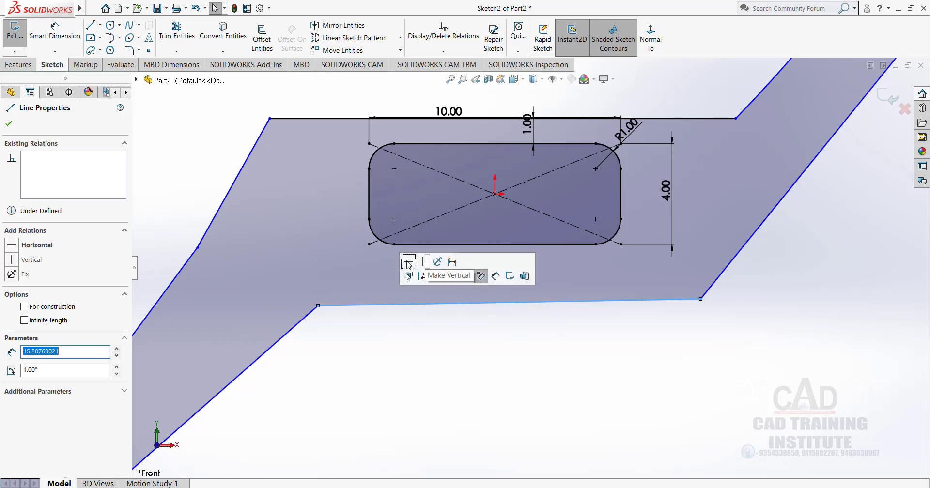
left_click(413, 265)
key("Escape")
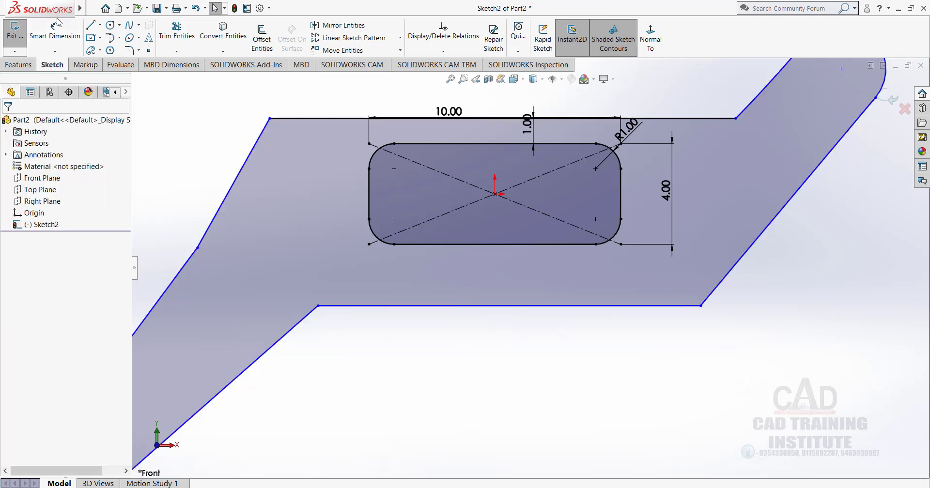
Step: Dimension the gap between the central rectangle's lower edge and the lower outline line to 1 mm
left_click(56, 30)
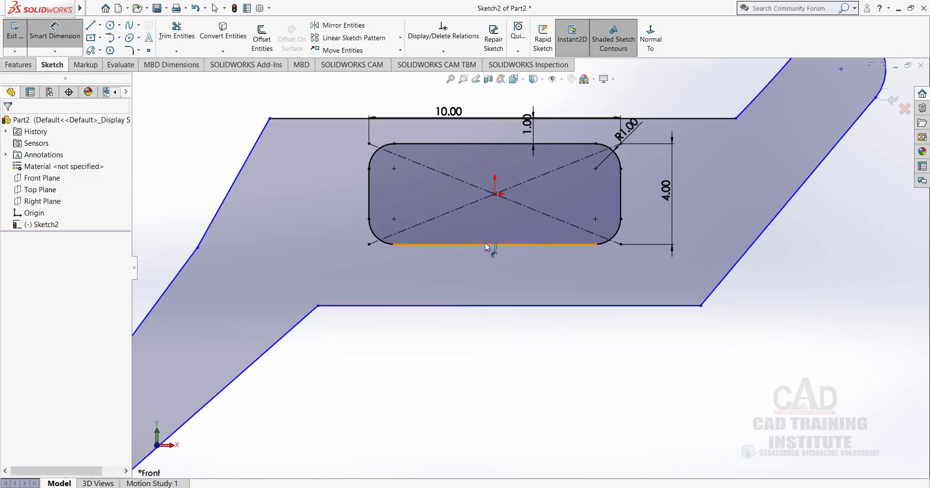
left_click(487, 245)
left_click(484, 306)
left_click(490, 277)
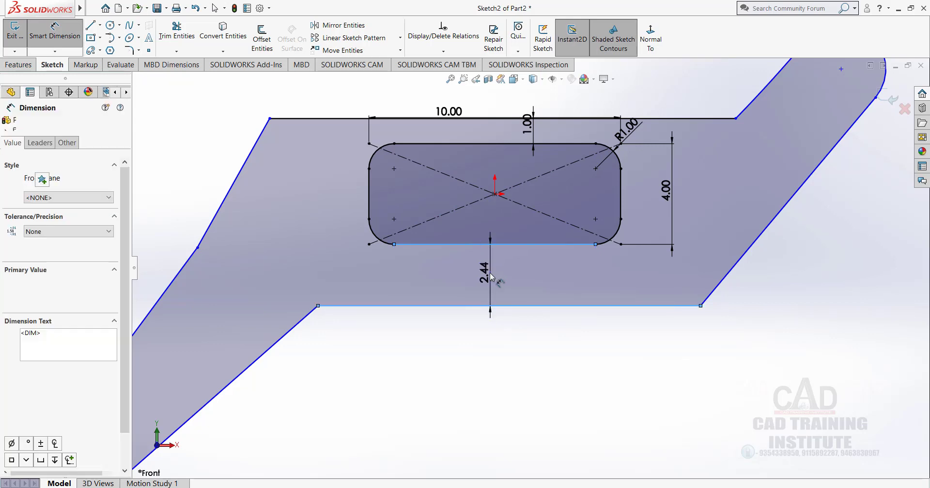
key("Return")
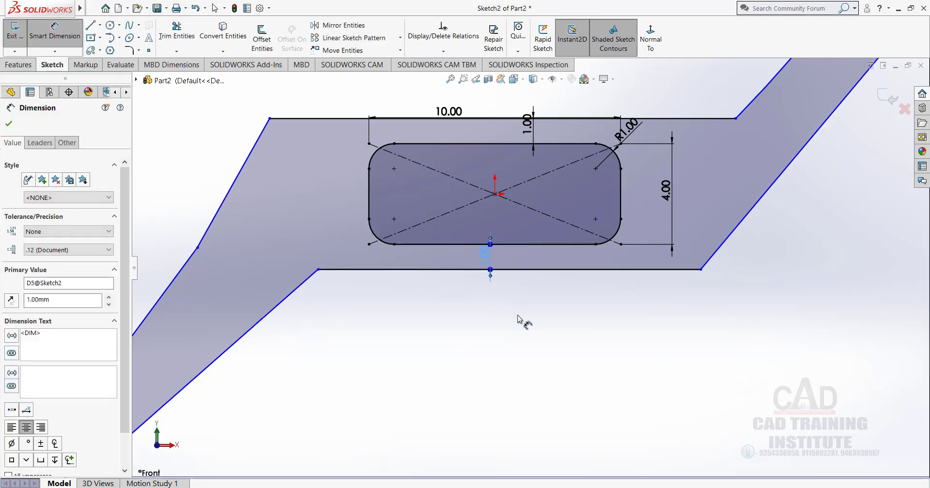
left_click(530, 326)
scroll(548, 338, "up", 3)
scroll(603, 166, "up", 1)
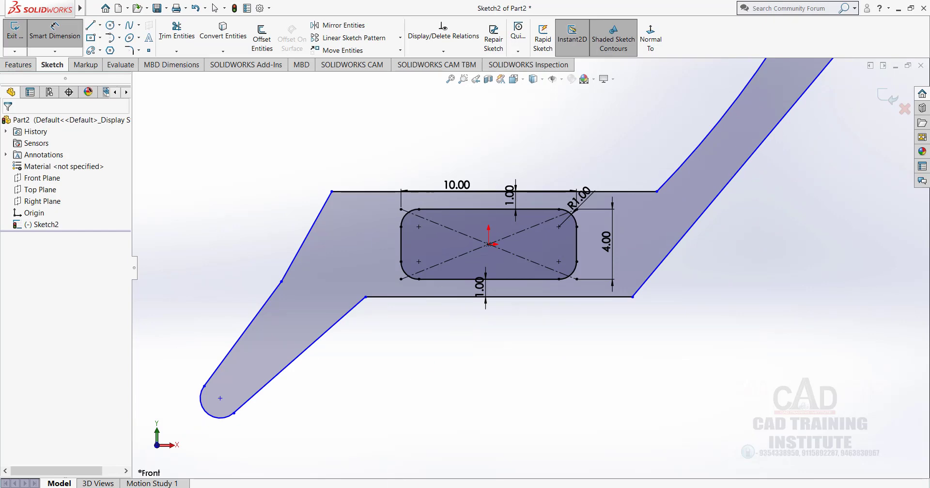
Step: Check the reference drawing and dimension the vertical distance from the origin to the upper-right arc's center to 4.8 mm
key("alt+Tab")
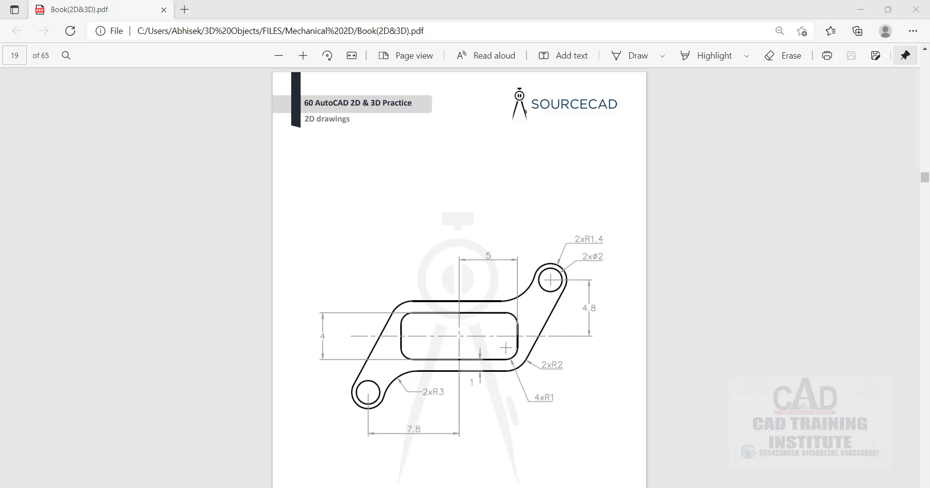
left_click(535, 464)
left_click(63, 41)
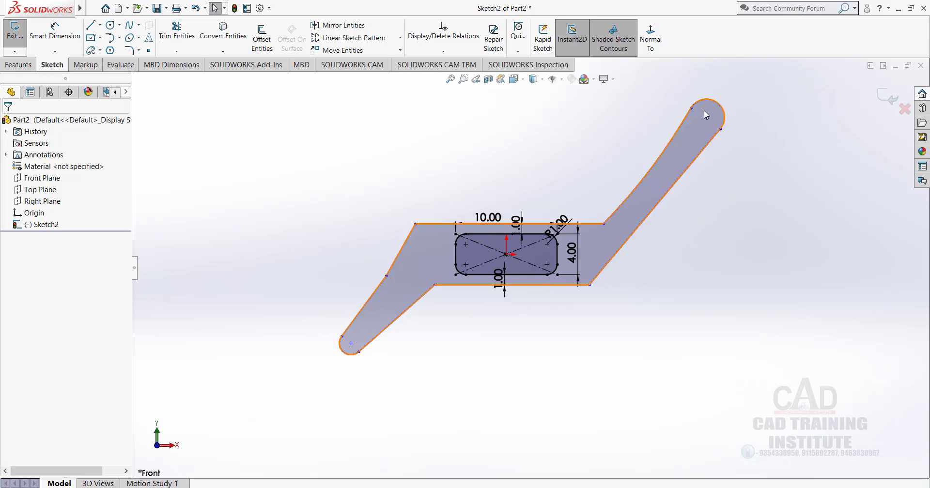
left_click(61, 39)
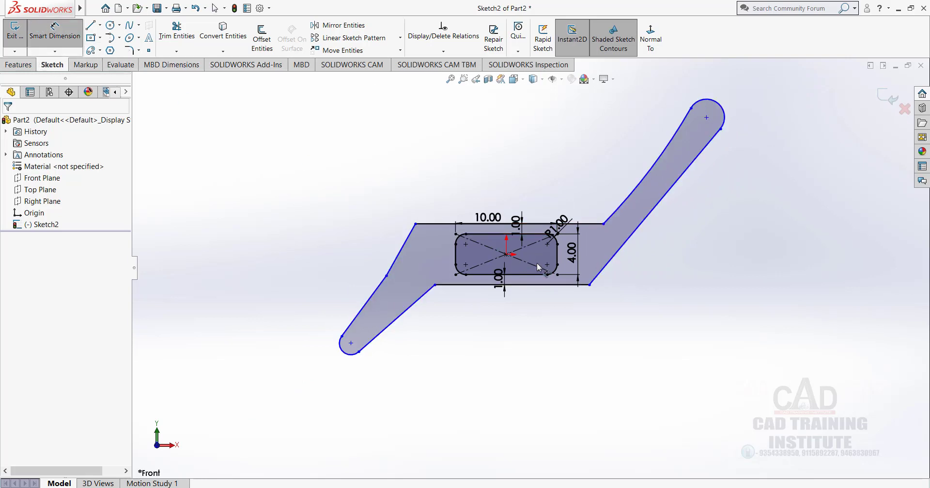
left_click(507, 256)
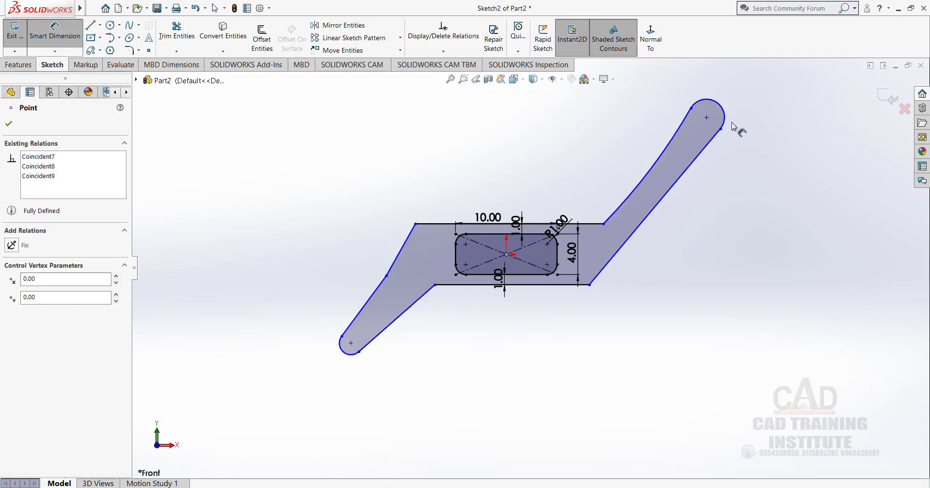
left_click(707, 118)
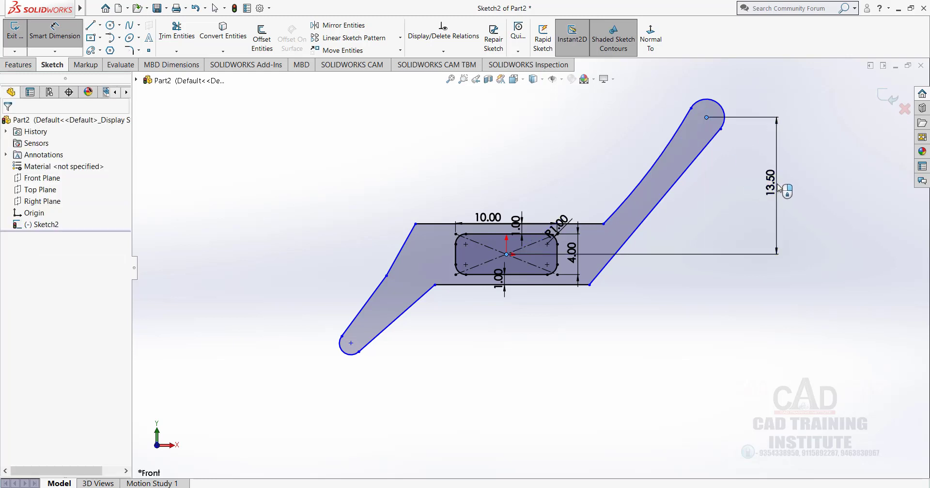
left_click(777, 188)
type("4")
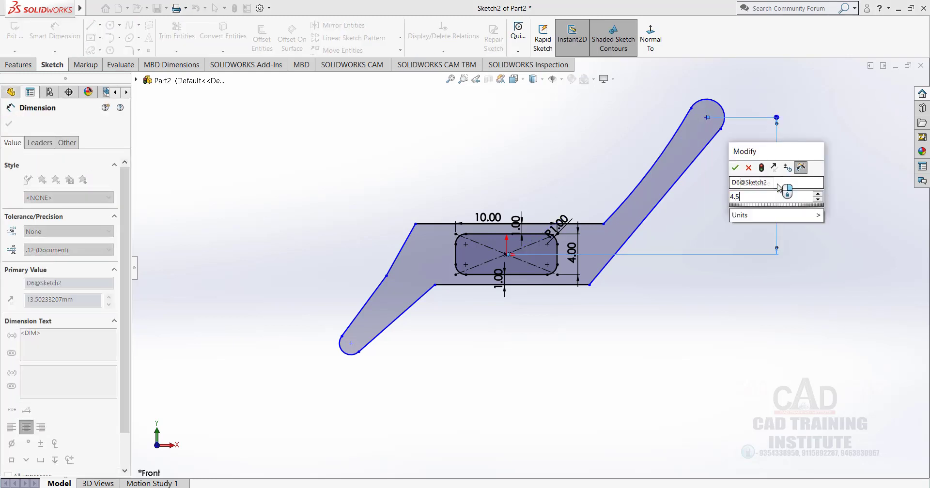
type(".8")
key("Return")
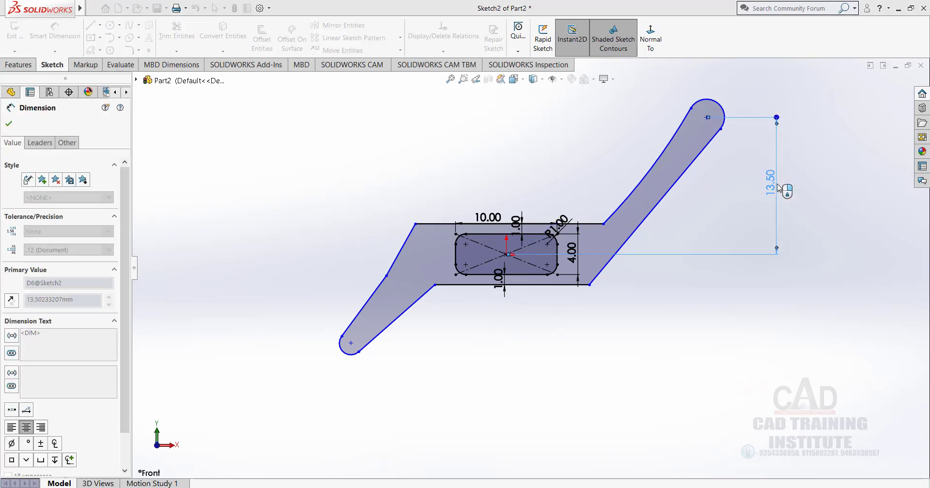
left_click(765, 320)
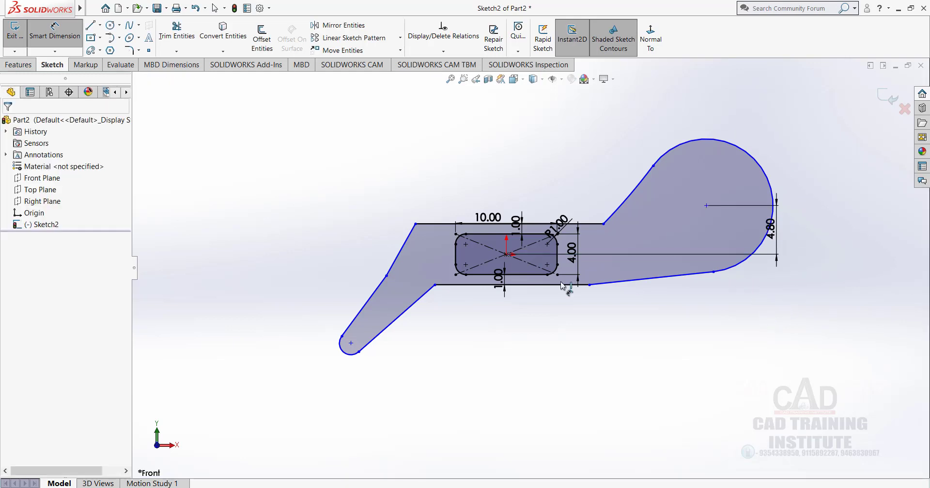
Step: Dimension the vertical distance from the origin to the lower-left arc's center to 4.8 mm
left_click(506, 254)
left_click(351, 344)
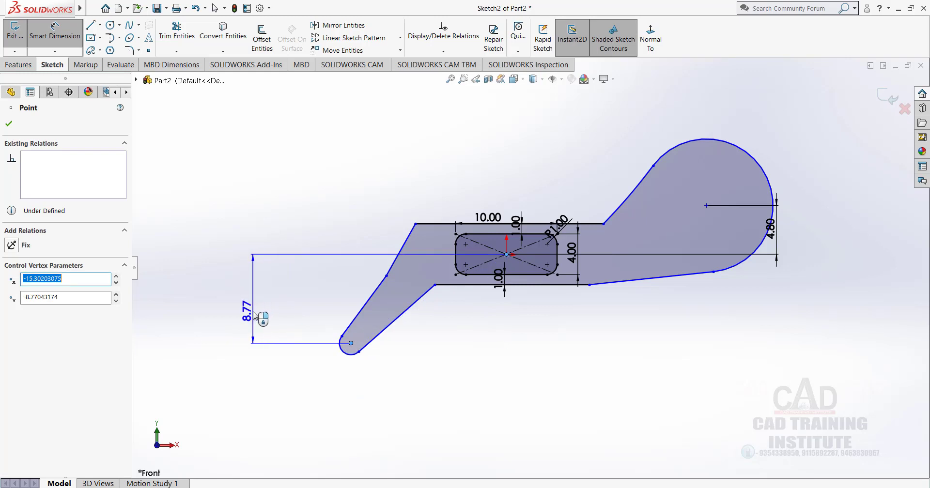
left_click(254, 314)
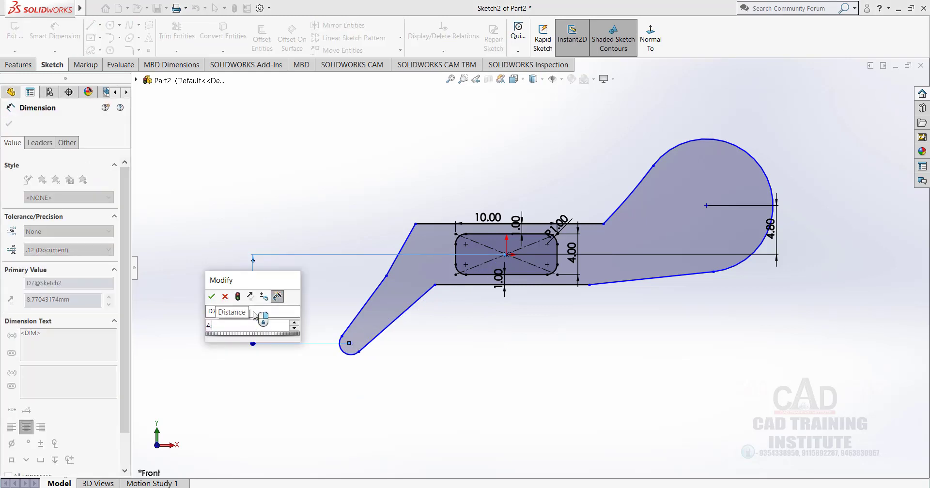
key("Return")
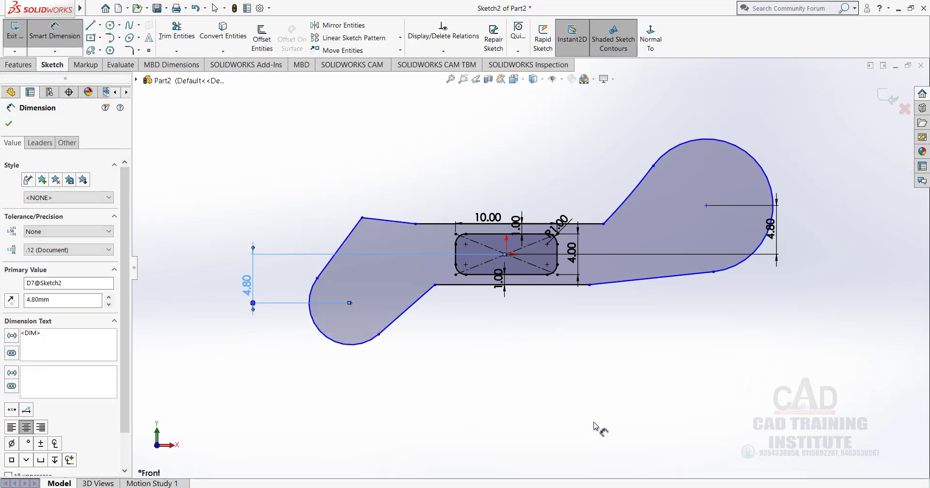
left_click(593, 423)
Step: Pull the upper-right arc's lower endpoint inward to shrink the enlarged arm end, and consult the reference drawing
right_click(445, 154)
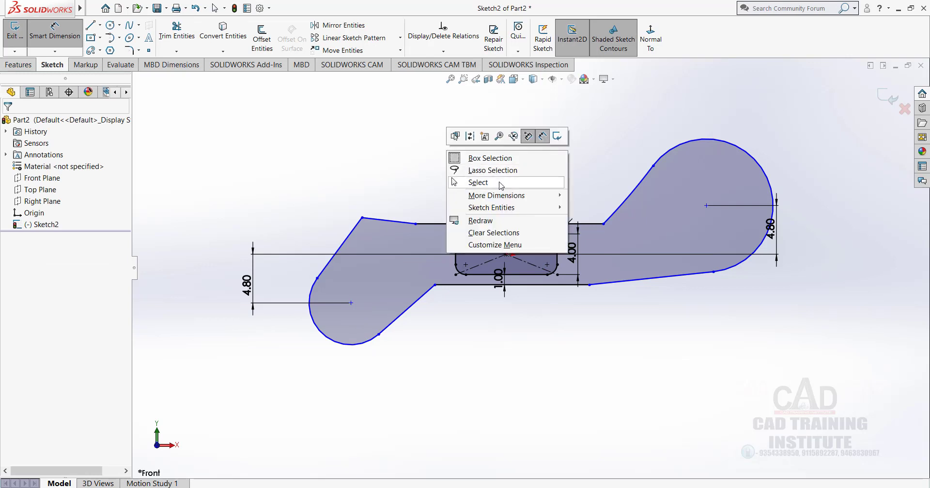
left_click(482, 181)
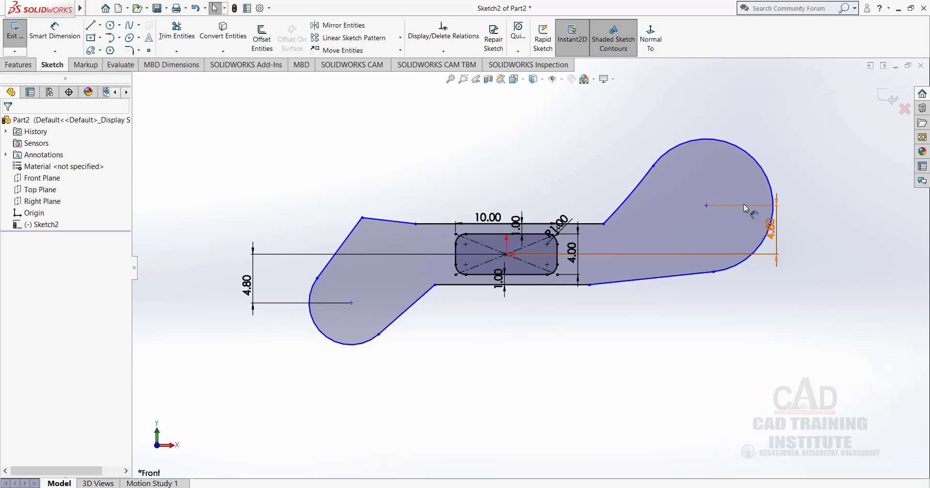
left_click_drag(713, 272, 708, 230)
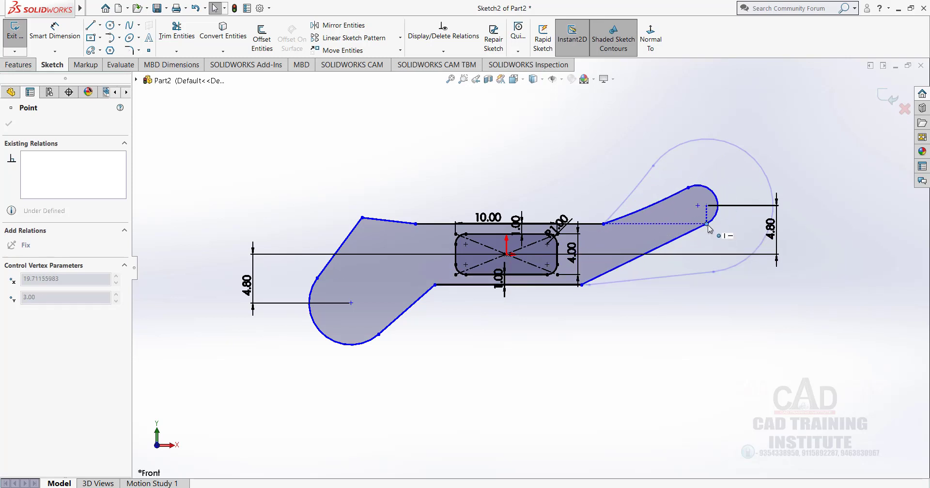
left_click(679, 310)
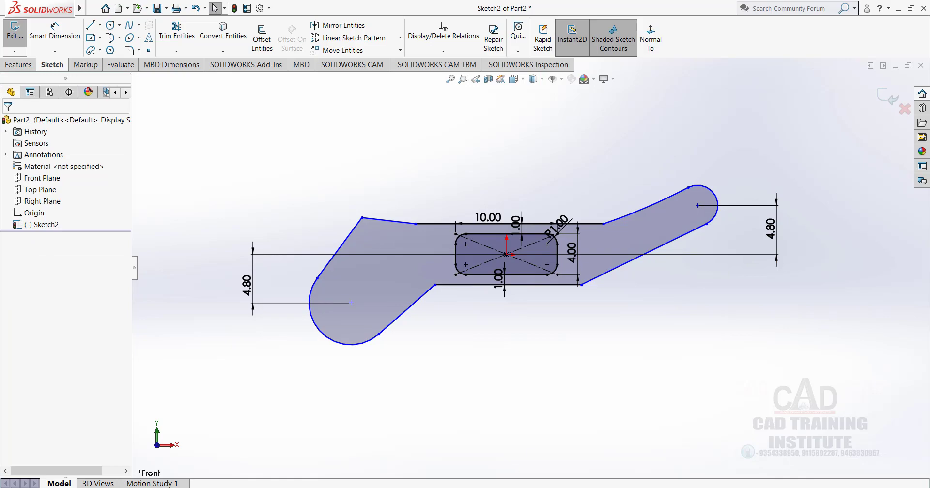
key("alt+Tab")
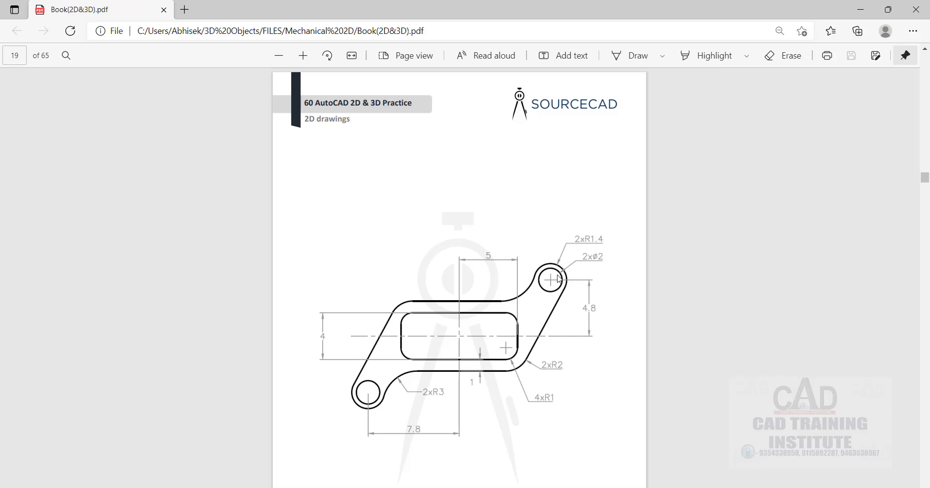
Step: Return to the sketch and dimension the upper-right arm-end arc's radius to 1.4 mm
left_click(860, 9)
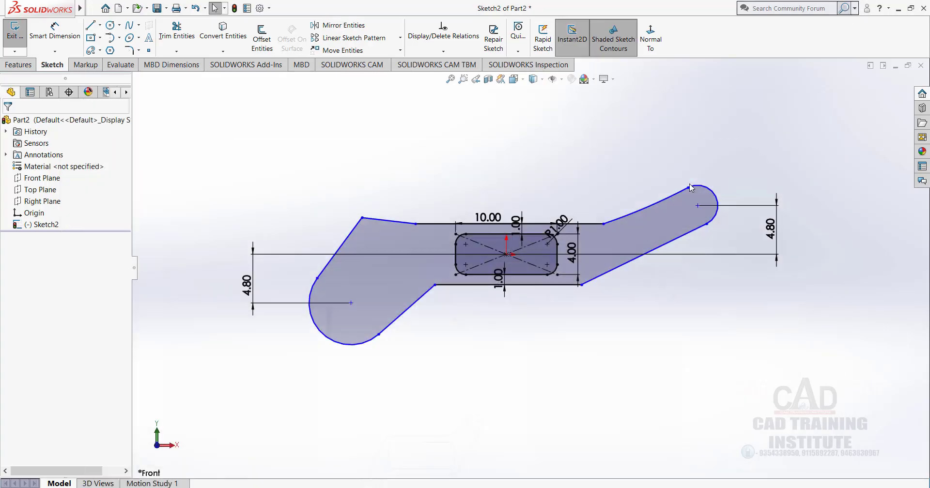
left_click(67, 34)
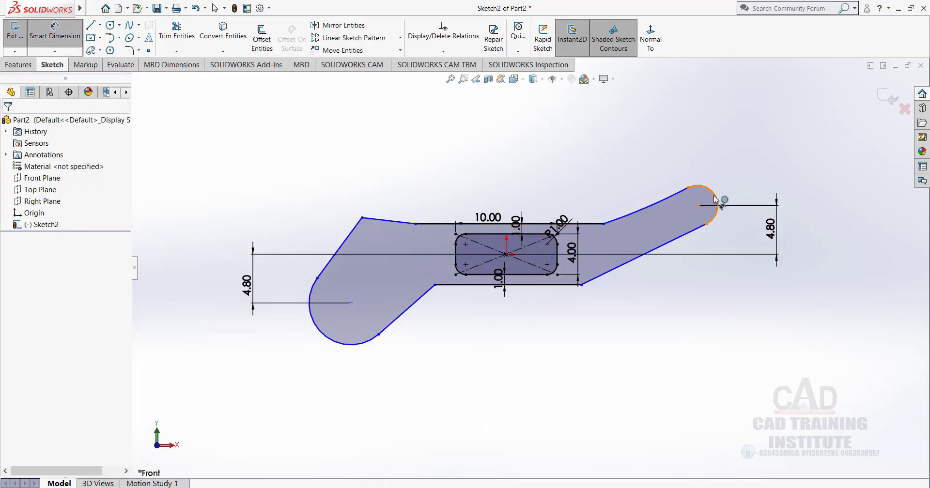
left_click(717, 204)
left_click(739, 181)
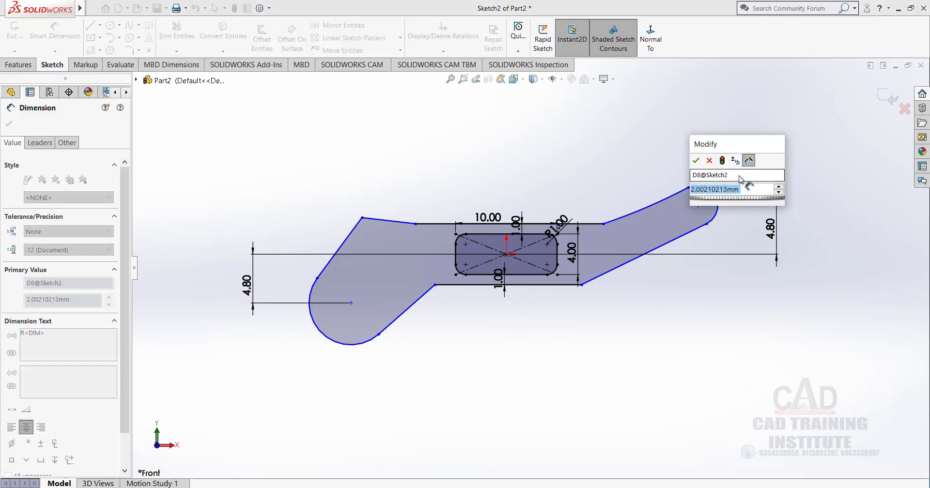
type("1.4")
key("Return")
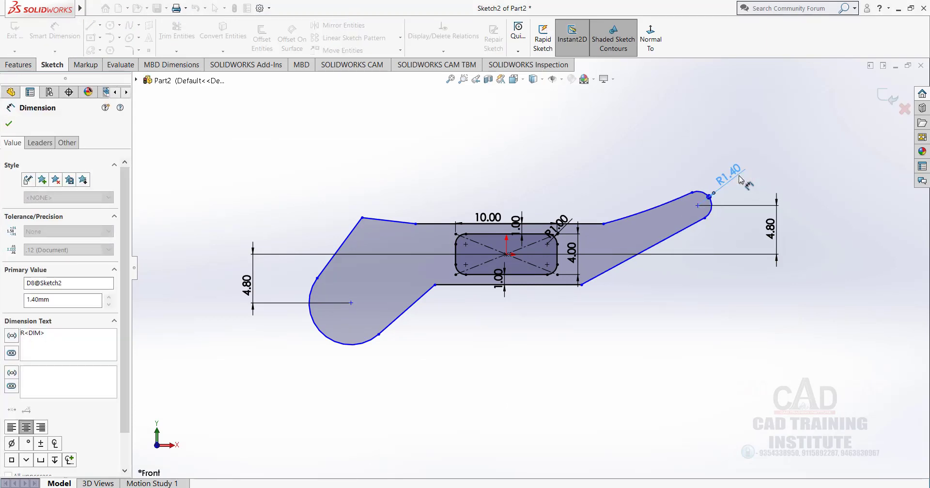
left_click(601, 204)
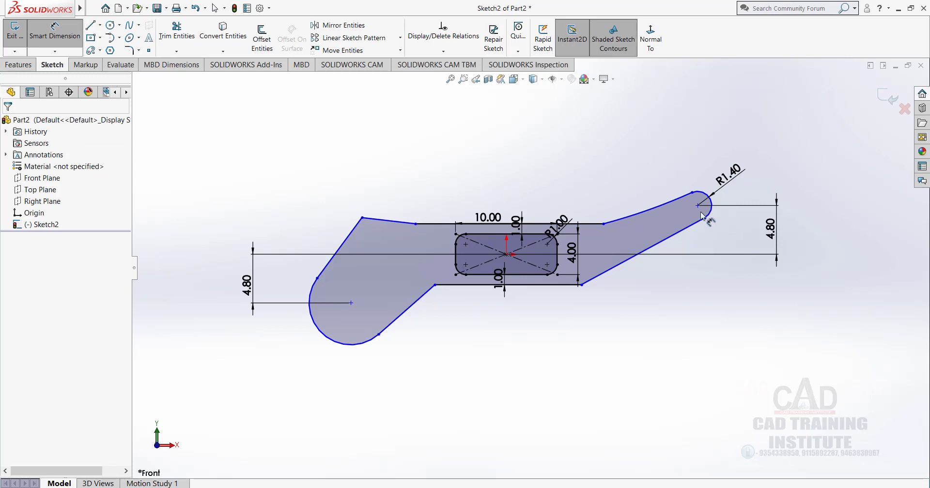
scroll(703, 216, "down", 1)
right_click(484, 150)
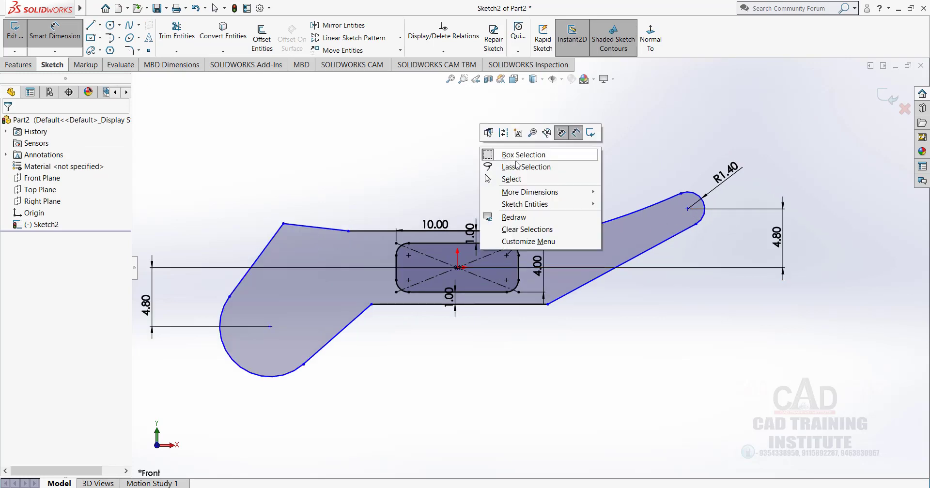
left_click(498, 179)
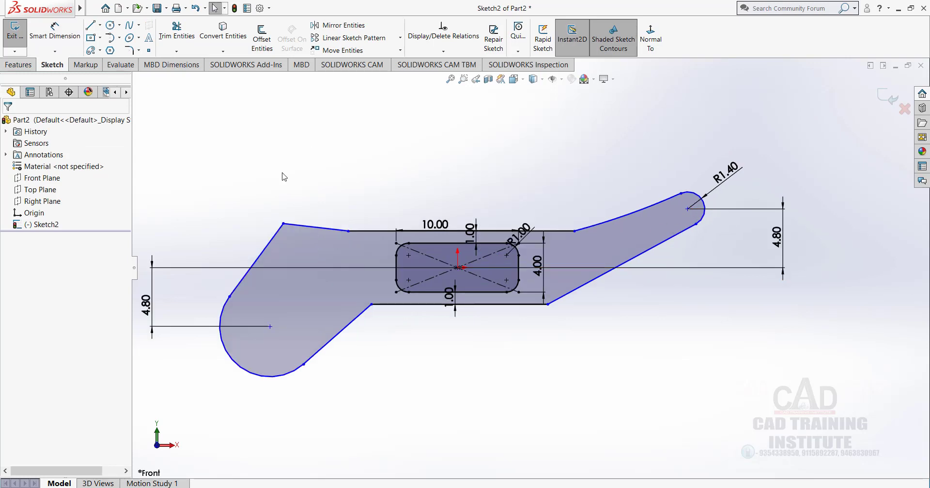
Step: Draw a circle of about 0.87 mm radius centered on the upper-right arc's center
left_click(111, 24)
left_click(688, 209)
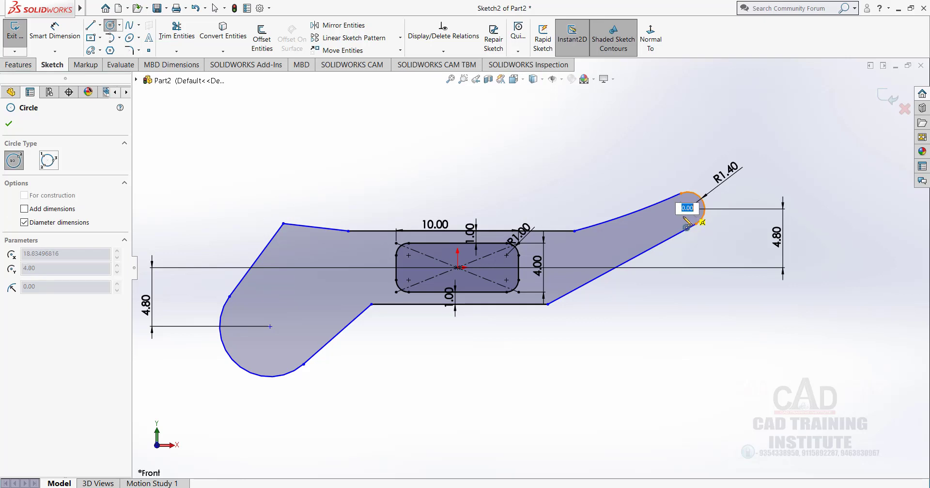
left_click(680, 217)
Step: Dimension the upper-right circle's diameter to 2 mm
right_click(631, 174)
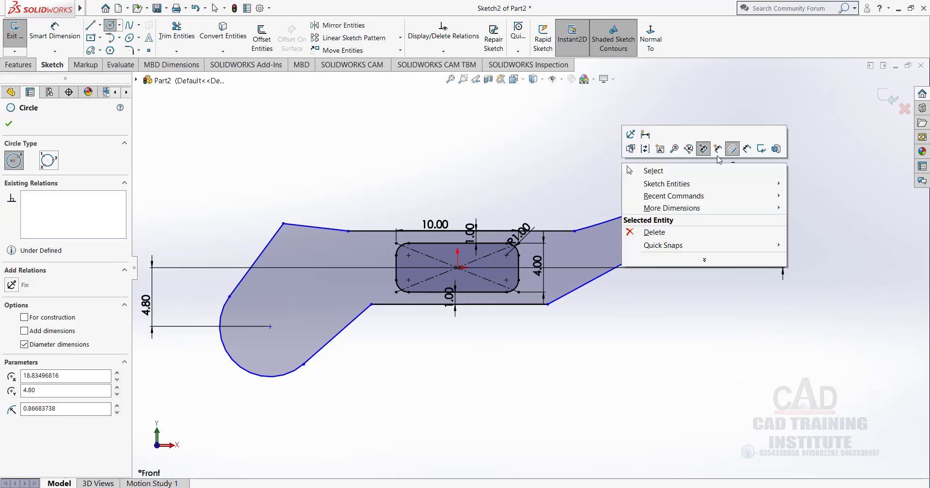
left_click(746, 152)
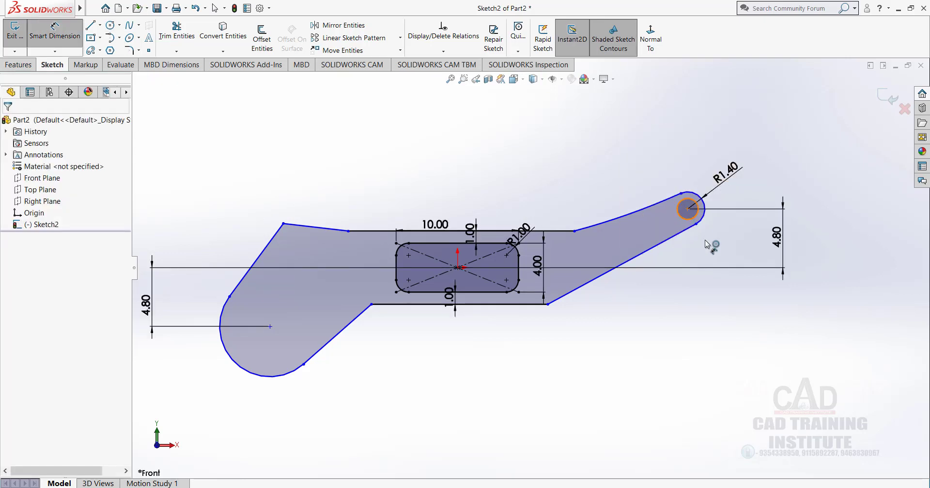
left_click(683, 219)
left_click(738, 339)
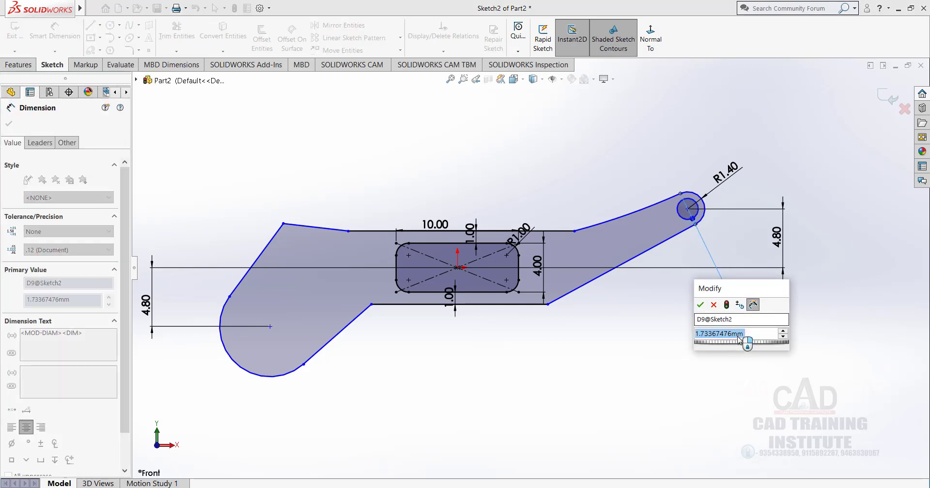
type("2")
key("Return")
left_click(702, 336)
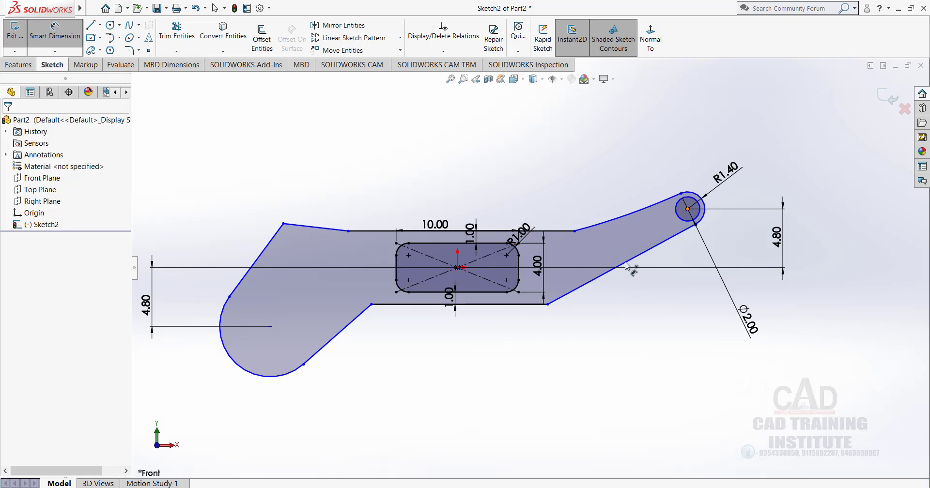
Step: Check the reference drawing and dimension the horizontal distance from the origin to the upper-right circle's center to 7.8 mm
key("alt+Tab")
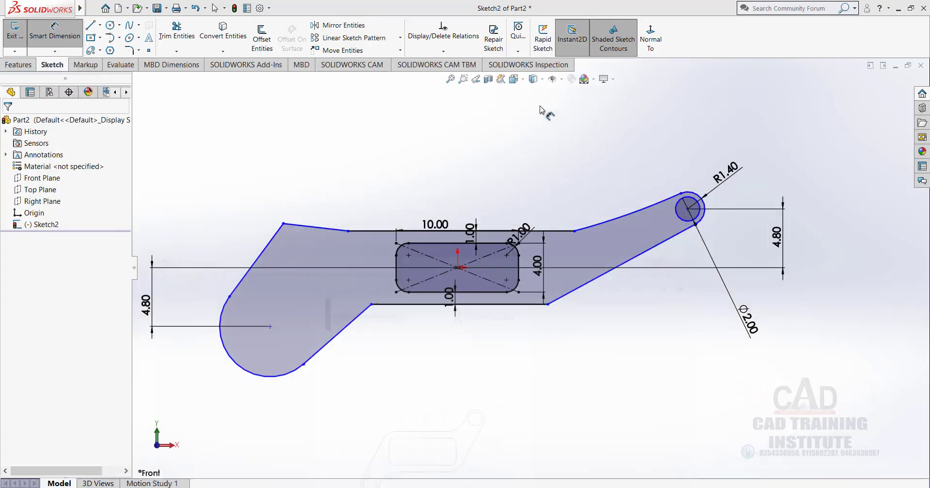
left_click(859, 9)
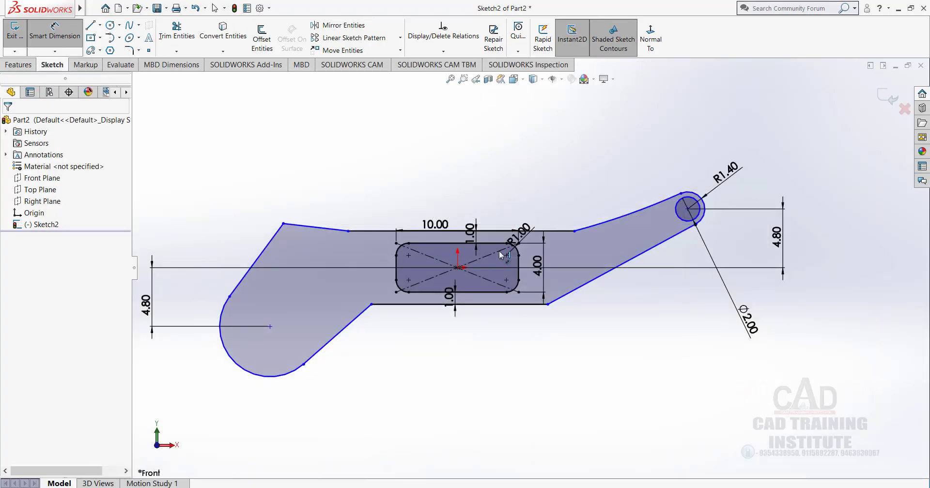
left_click(458, 268)
left_click(688, 209)
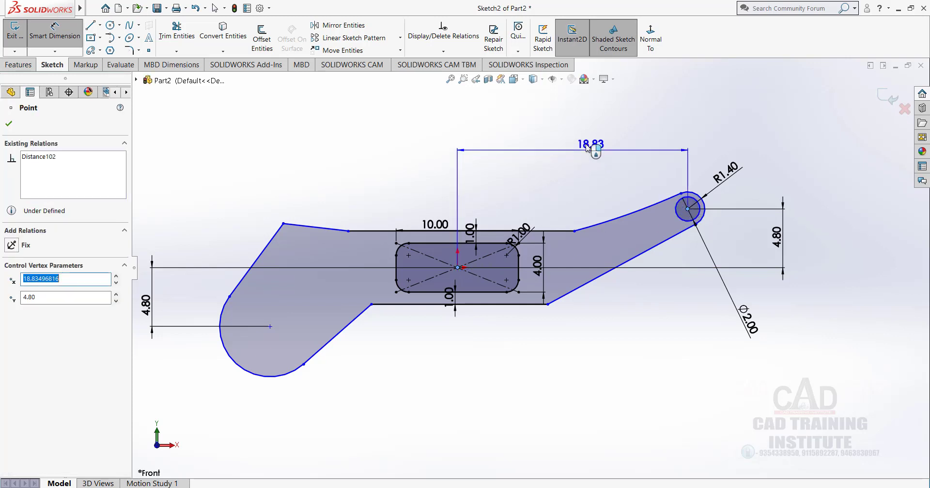
left_click(588, 146)
type("7.6")
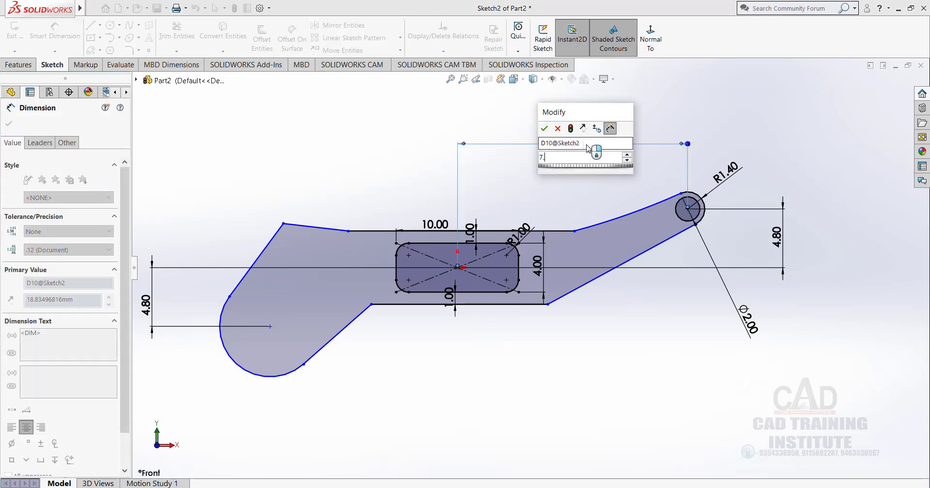
key("Return")
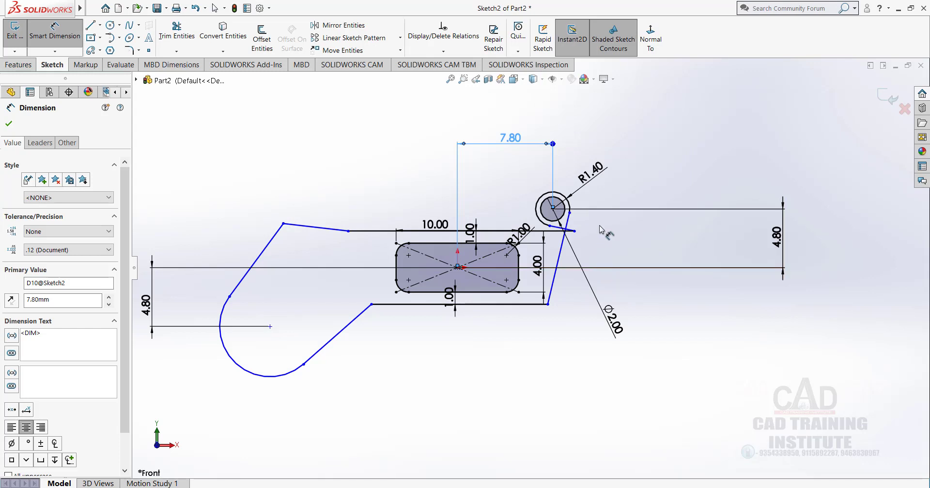
left_click(609, 234)
scroll(609, 234, "down", 2)
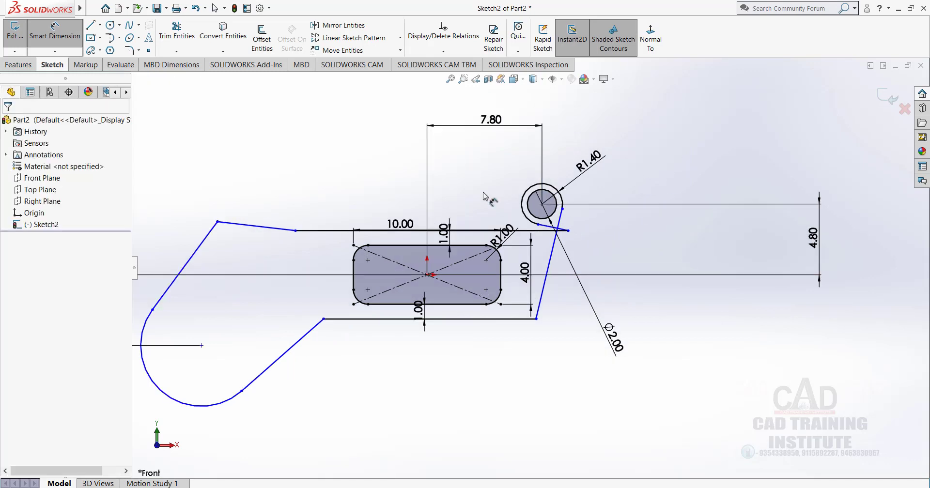
right_click(372, 145)
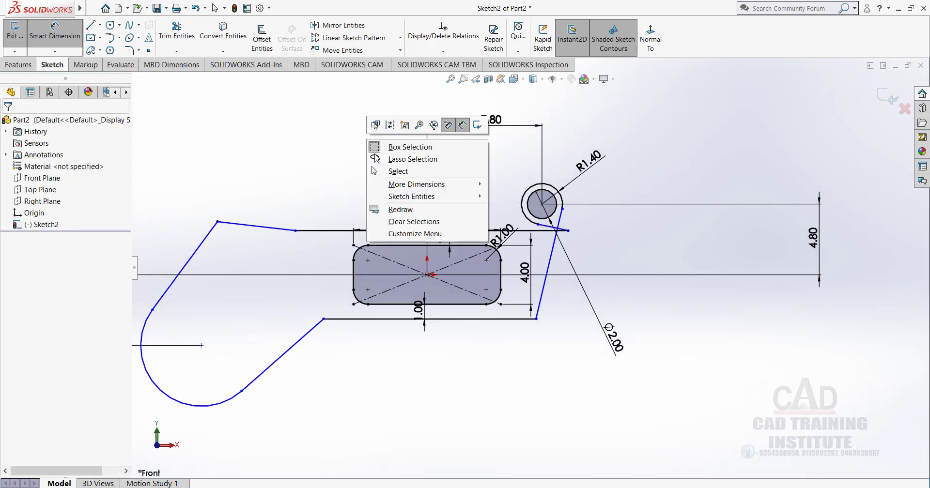
left_click(403, 173)
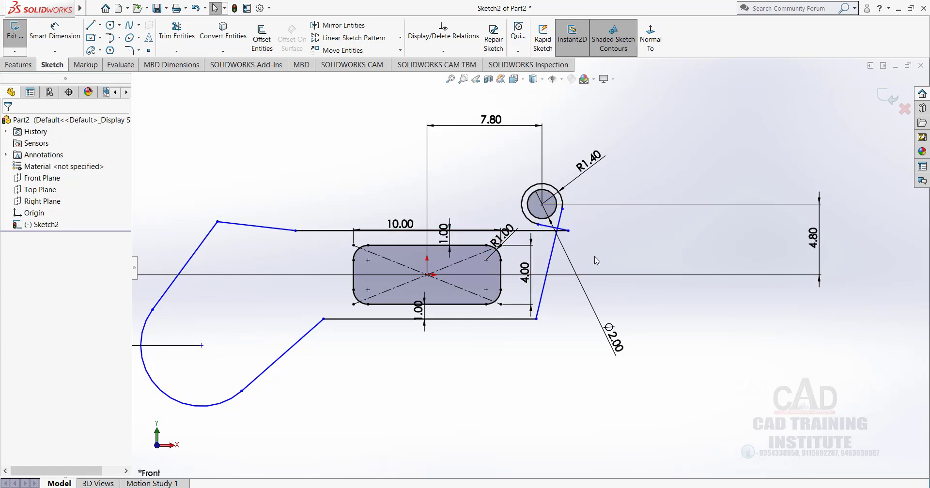
Step: Move the central rectangle's 10 mm width dimension up above the upper outline line
scroll(444, 226, "down", 2)
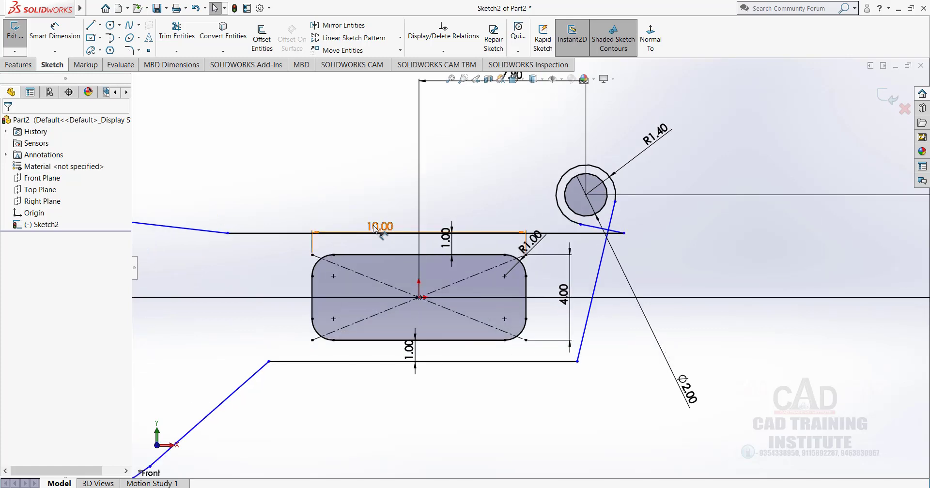
left_click_drag(376, 228, 430, 192)
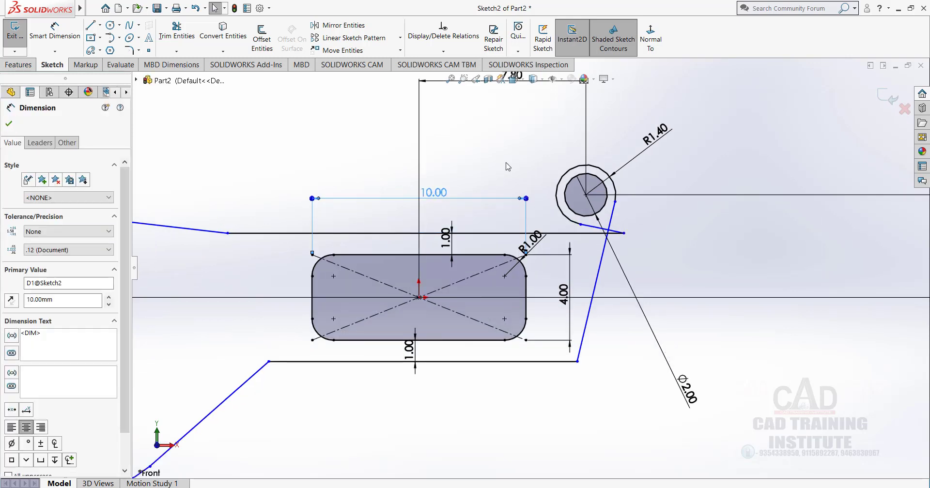
left_click(507, 166)
Step: Shorten the upper outline line by pulling its outer endpoint inward to about 7.5 mm from the origin, just below the upper-right arc
scroll(615, 218, "down", 2)
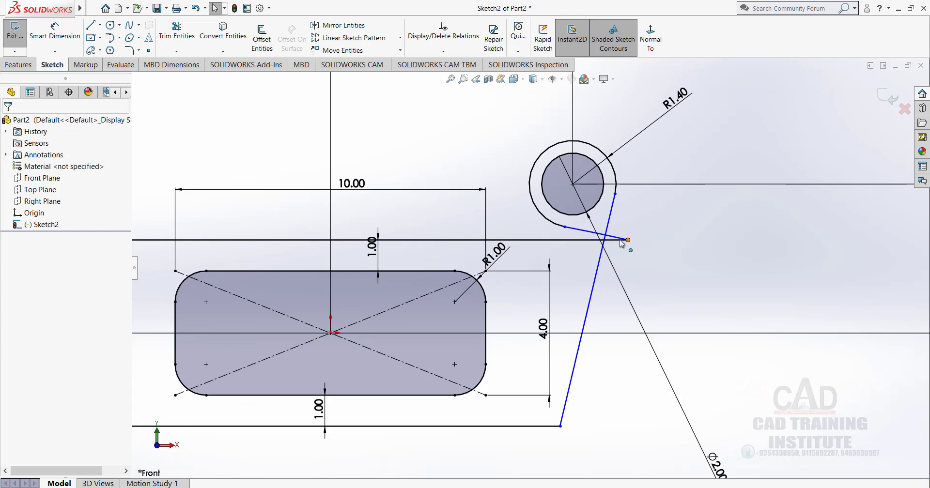
mouse_move(622, 244)
left_mouse_down()
mouse_move(543, 243)
mouse_move(563, 242)
left_mouse_up()
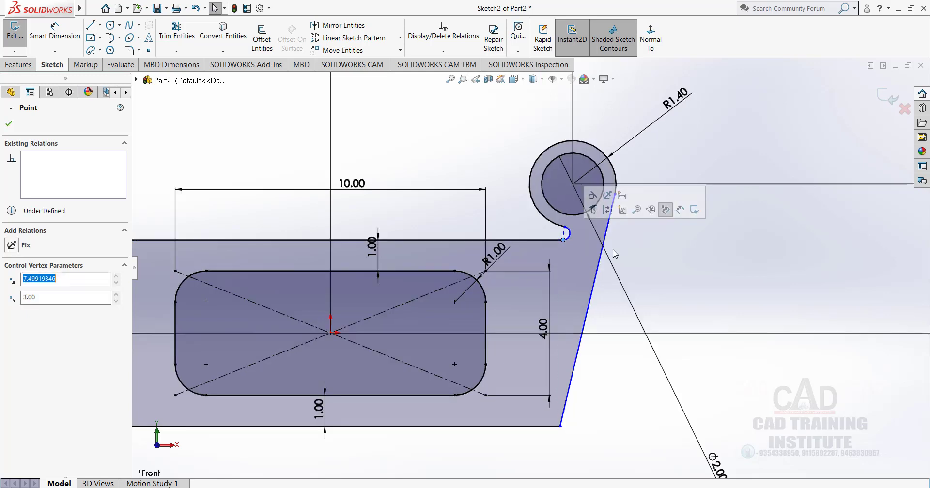
left_click(649, 243)
Step: Delete the small arc connecting the upper outline line to the upper-right arm-end arc
scroll(564, 256, "down", 3)
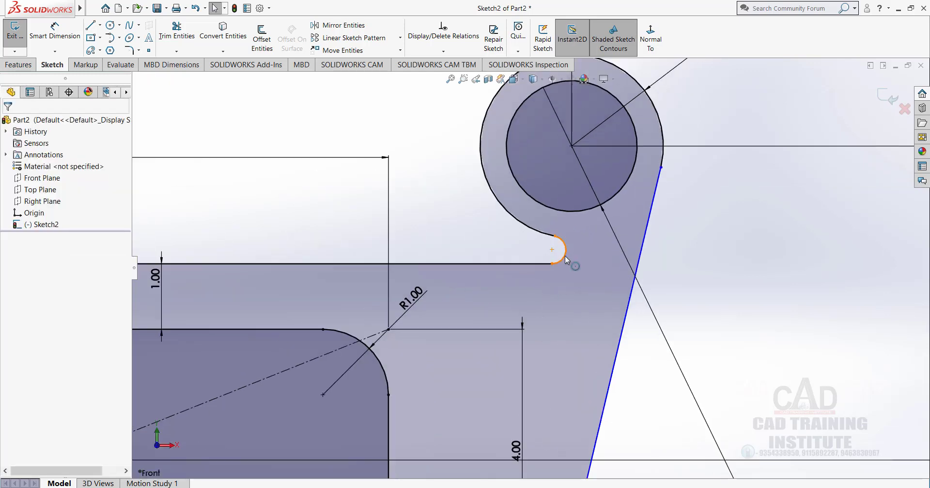
left_click(565, 252)
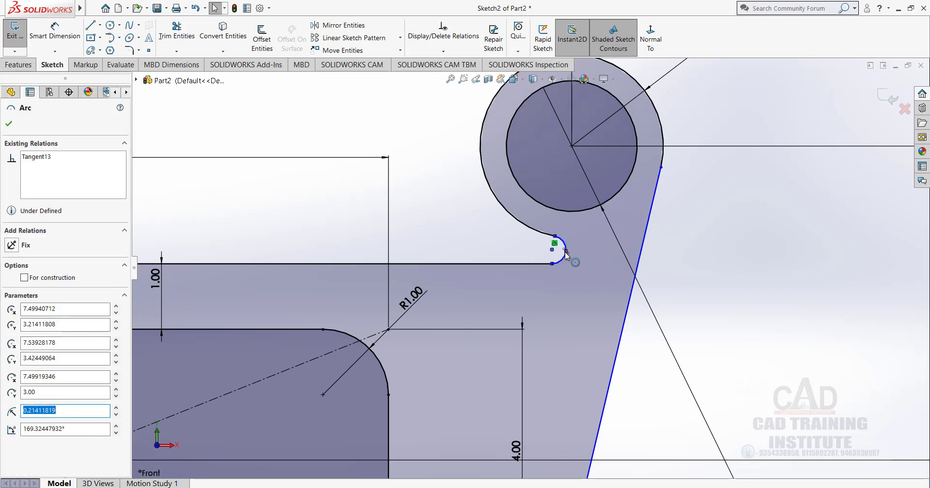
key("Escape")
Step: Draw a circle of about 1.5 mm radius centered on the lower-left arc's center
scroll(565, 252, "up", 2)
scroll(598, 225, "up", 3)
scroll(533, 271, "up", 3)
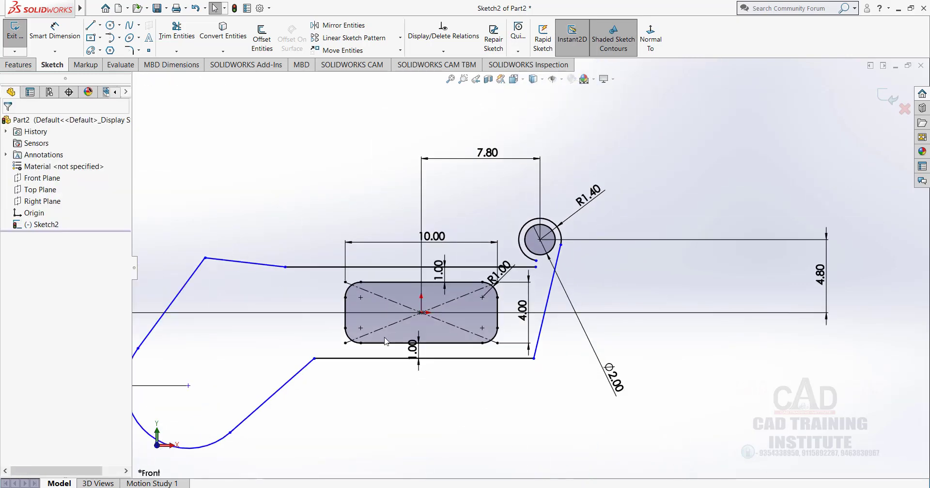
scroll(368, 339, "up", 2)
scroll(373, 319, "down", 1)
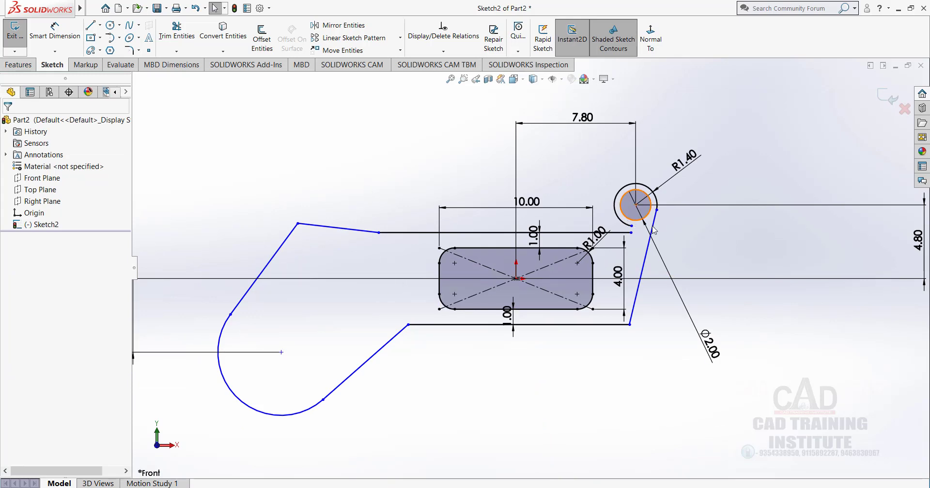
left_click(110, 25)
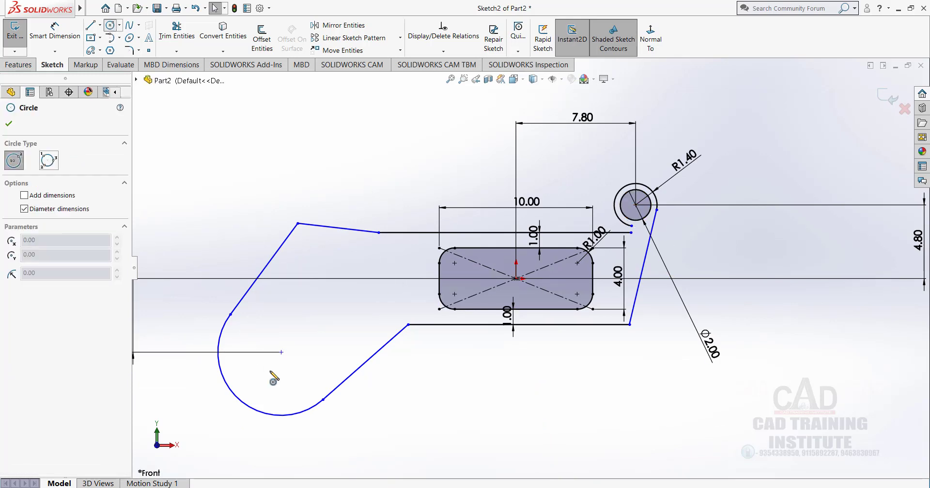
left_click(281, 352)
left_click(294, 370)
right_click(316, 315)
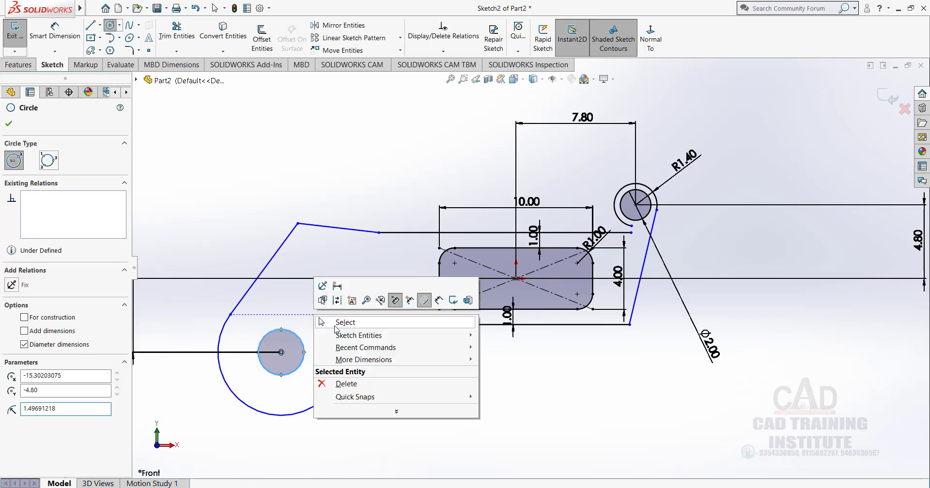
left_click(350, 328)
Step: Add an Equal relation between the lower-left circle and the 2 mm circle at the upper right
key("f")
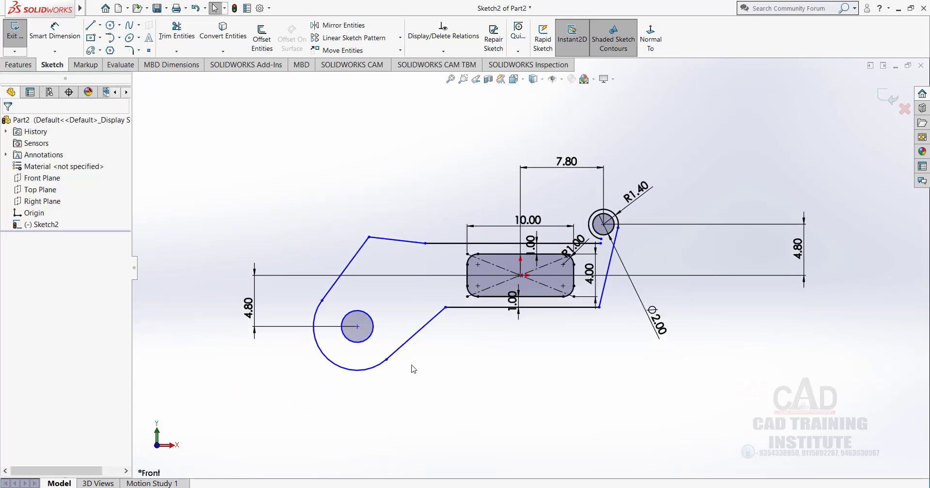
scroll(373, 334, "down", 1)
left_click(373, 333)
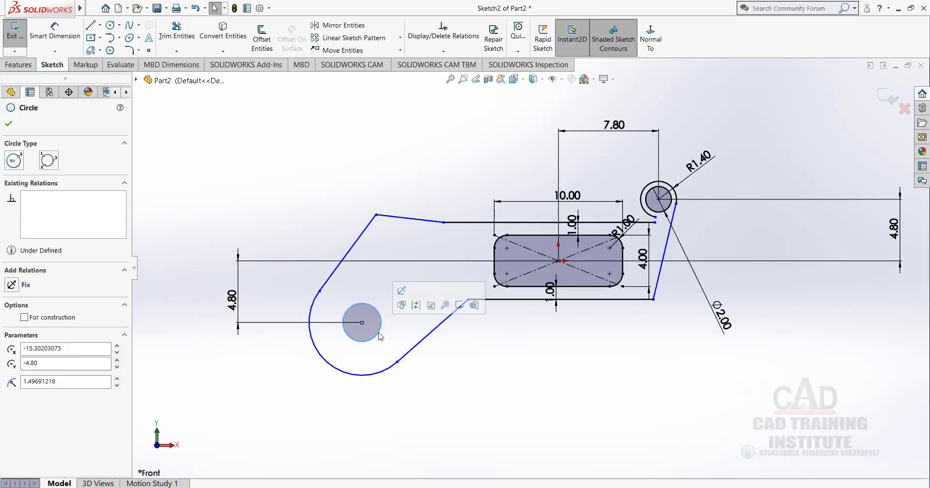
left_click(653, 212, "ctrl")
left_click(11, 342)
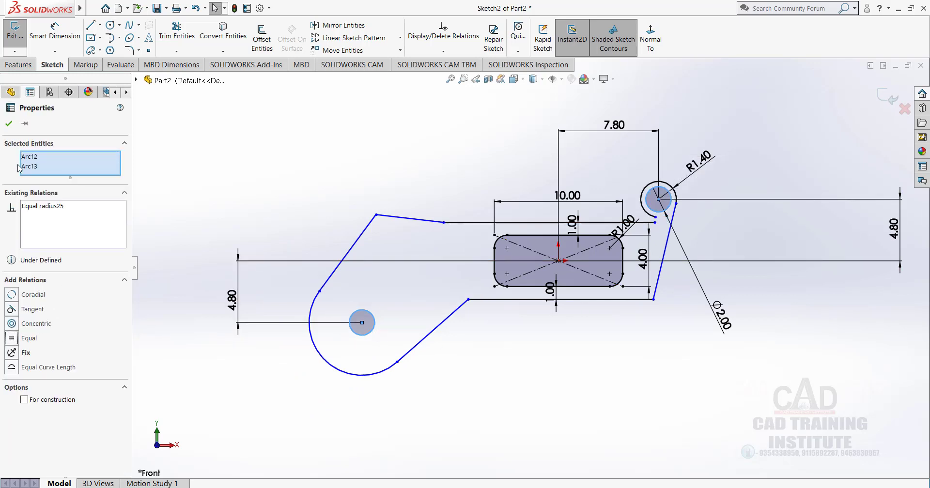
left_click(8, 124)
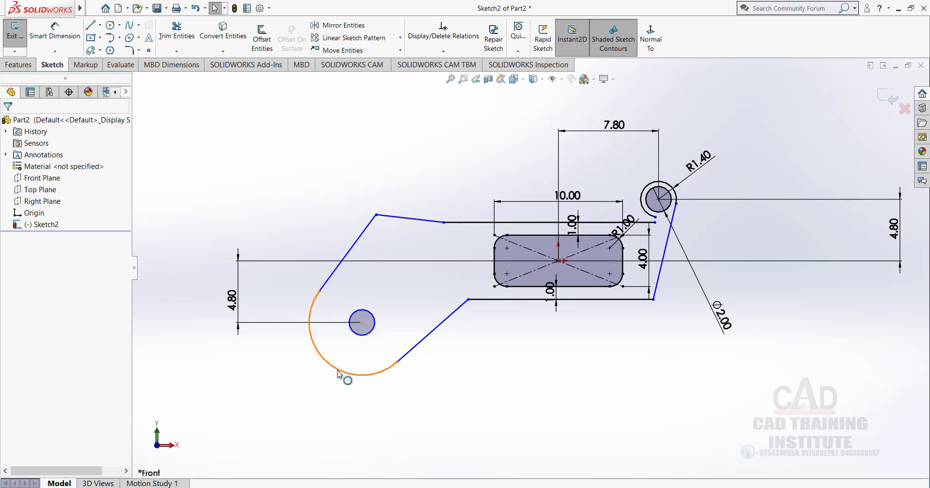
Step: Add an Equal relation between the lower-left arm-end arc and the 1.4 mm radius arc at the upper right
left_click(671, 187)
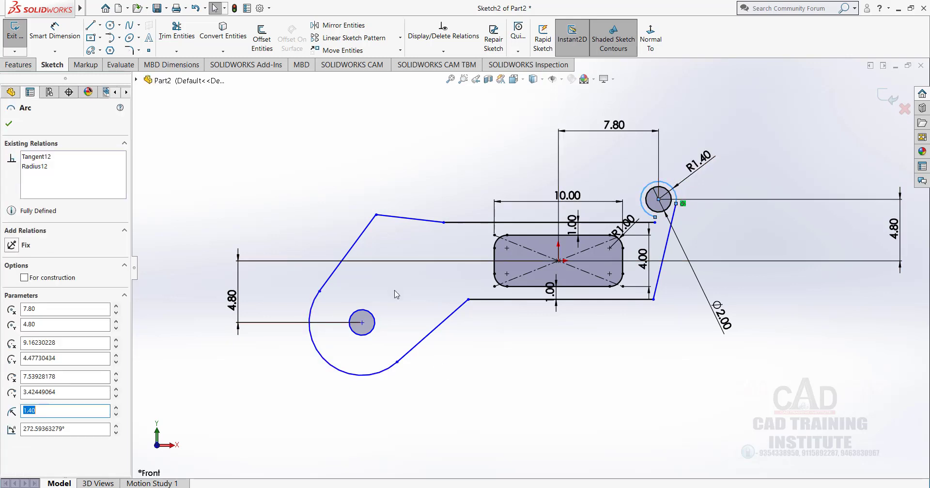
left_click(342, 369, "ctrl")
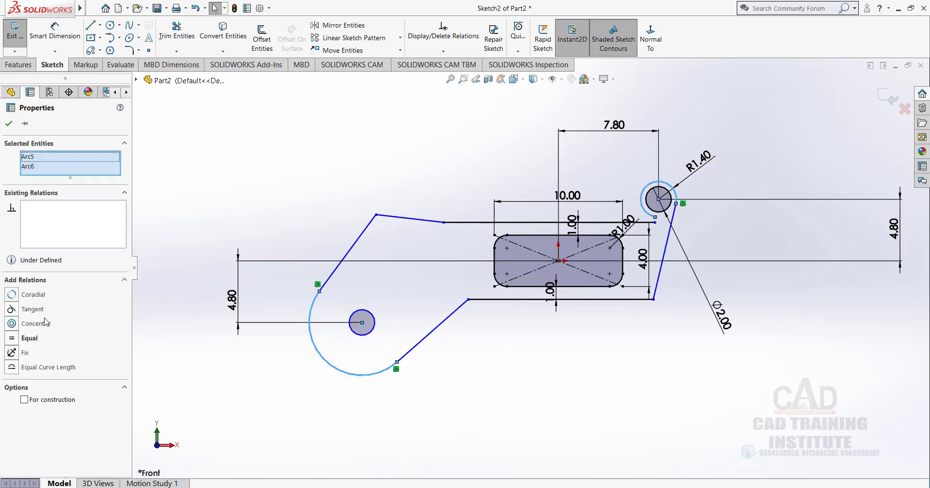
left_click(20, 340)
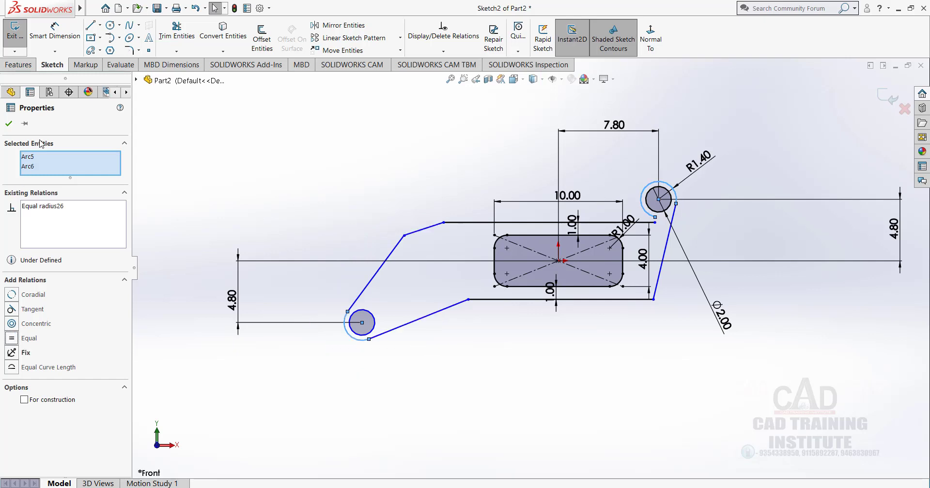
left_click(13, 125)
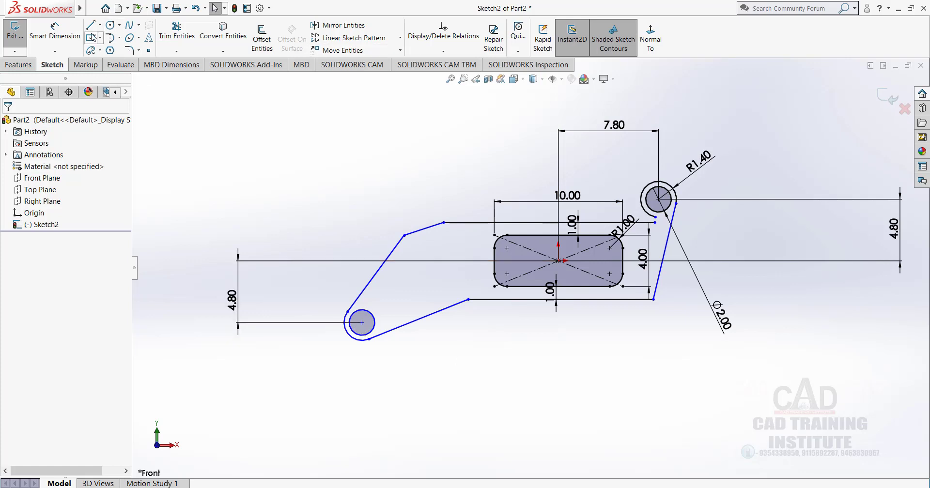
Step: Dimension the horizontal distance from the origin to the lower-left circle's center as 7.8 mm
left_click(55, 30)
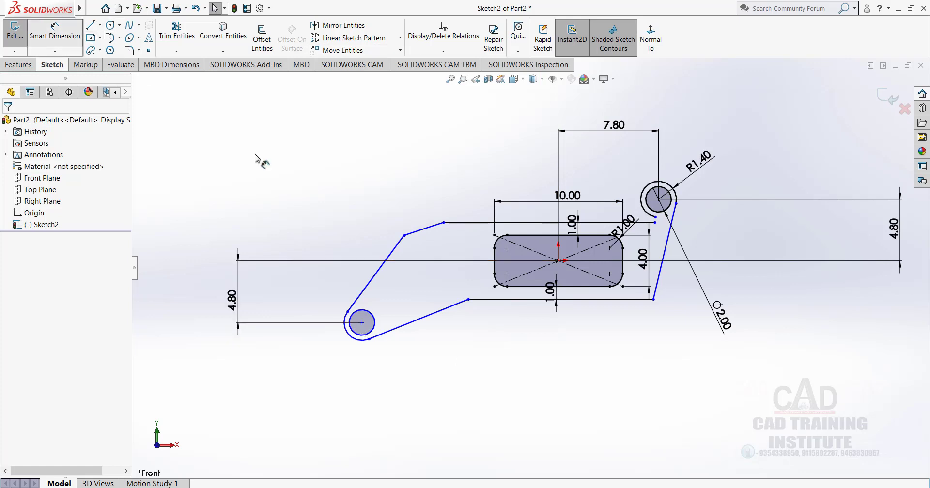
left_click(558, 261)
left_click(362, 323)
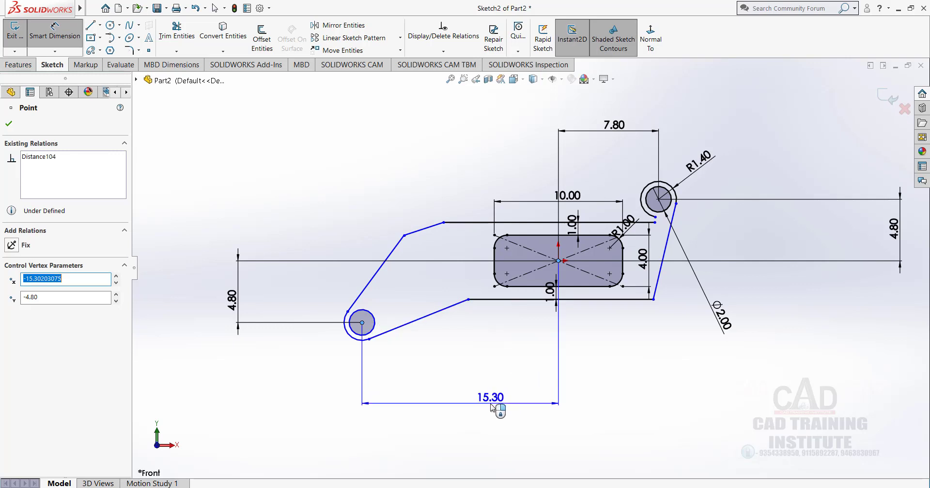
left_click(492, 404)
type("7.8")
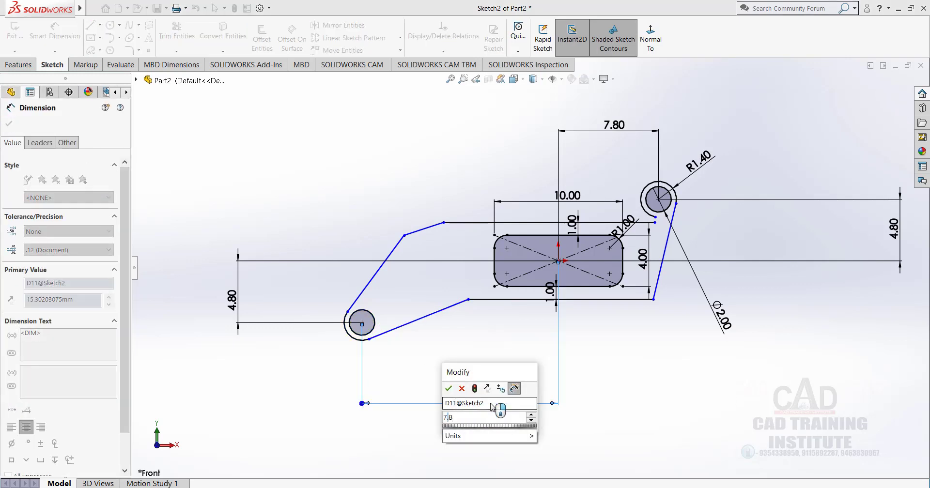
key("Return")
left_click(506, 347)
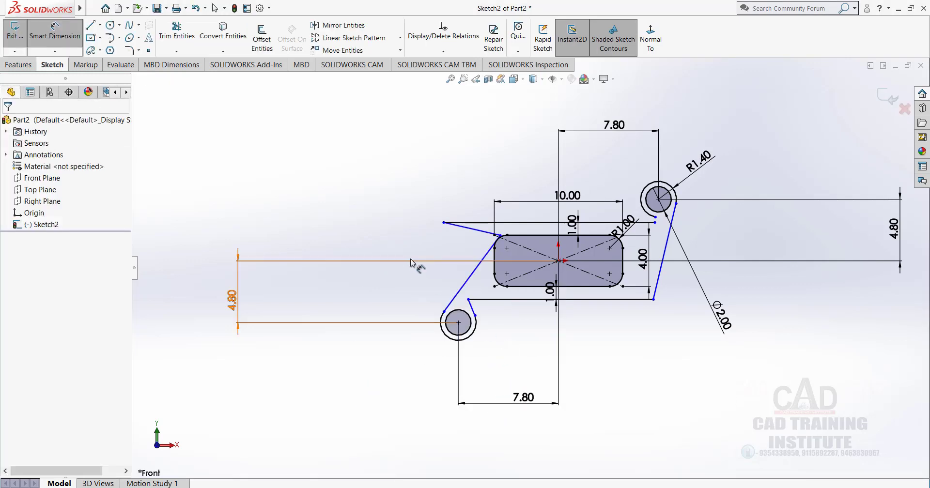
Step: Pull the upper outline line's left endpoint inward past the cutout's upper-left corner and delete the short line joining it to the left arm edge
scroll(422, 266, "down", 3)
right_click(332, 173)
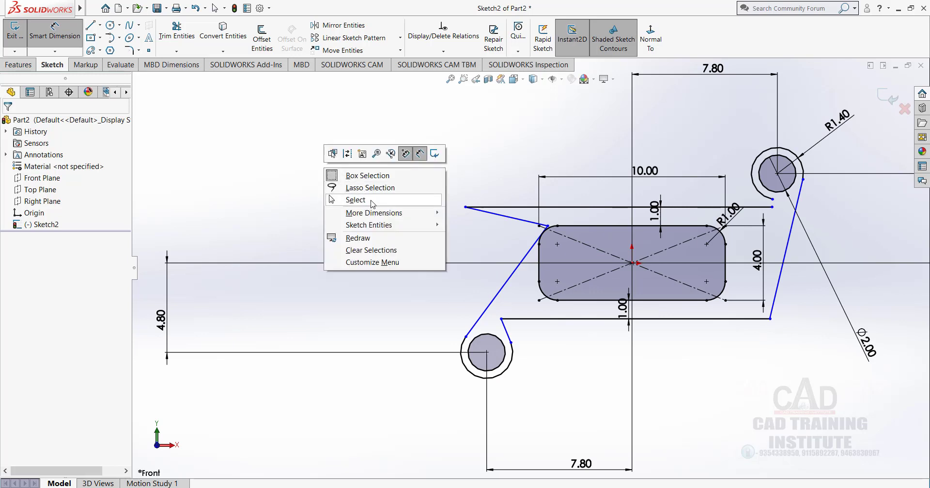
left_click(373, 203)
left_click_drag(466, 209, 565, 207)
left_click(471, 215)
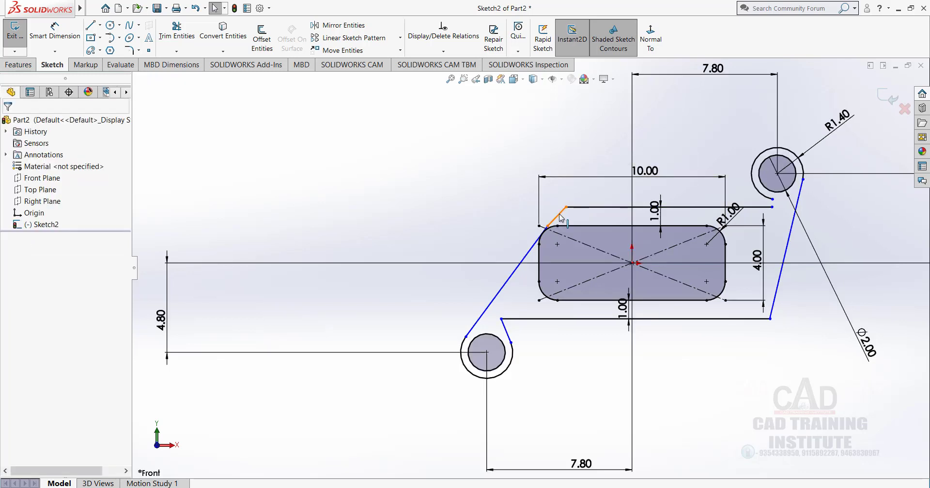
left_click(557, 216)
key("Delete")
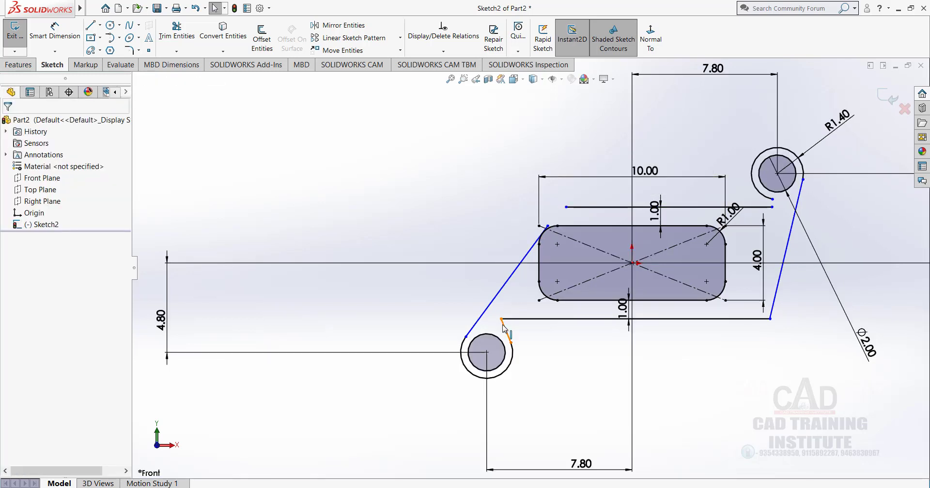
Step: Shorten the lower outline line by pulling its left endpoint inward to just below the cutout's lower-left corner
mouse_move(548, 329)
left_mouse_down()
mouse_move(565, 332)
mouse_move(547, 320)
left_mouse_up()
left_click(552, 359)
scroll(539, 335, "up", 2)
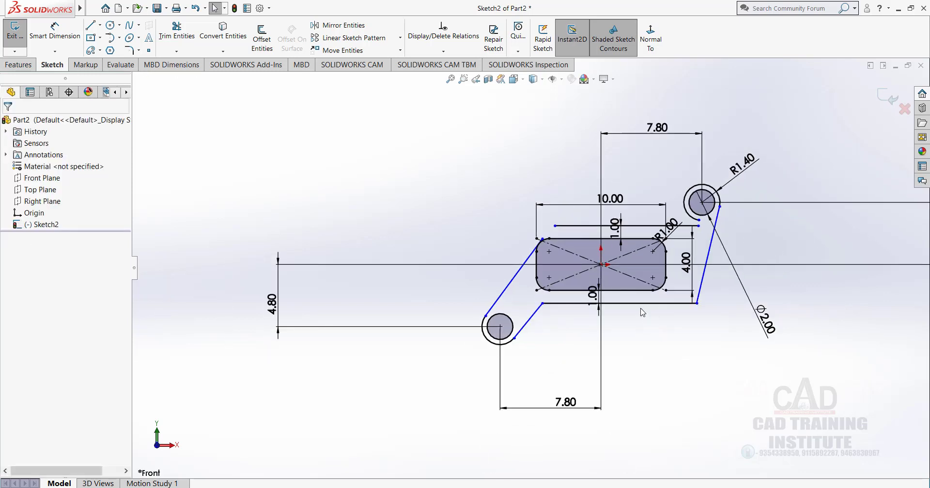
Step: Return from the PDF to Sketch2 in SOLIDWORKS and round the outline's lower-right and upper-left corners with 2 mm fillets
scroll(659, 314, "down", 1)
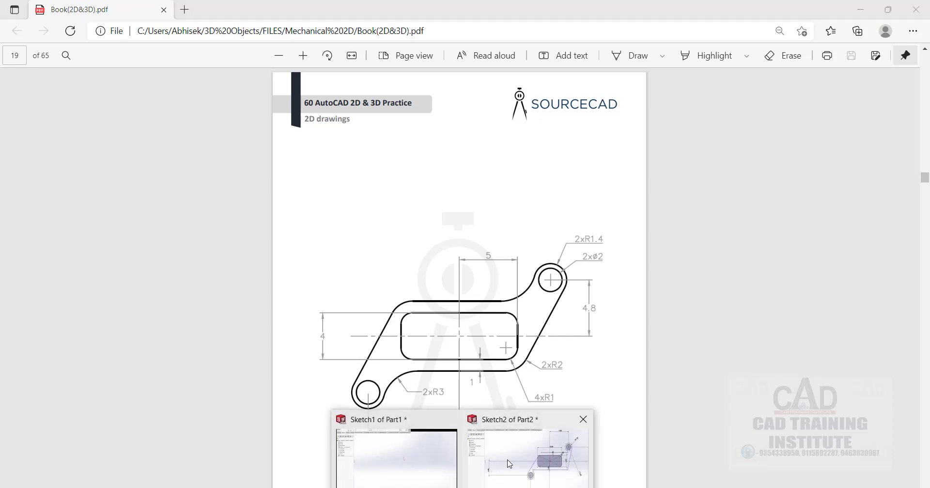
left_click(509, 463)
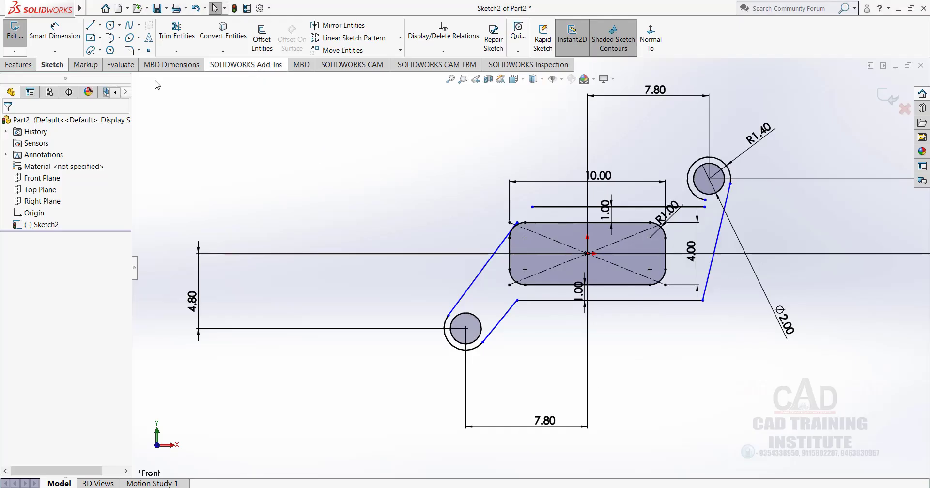
left_click(129, 50)
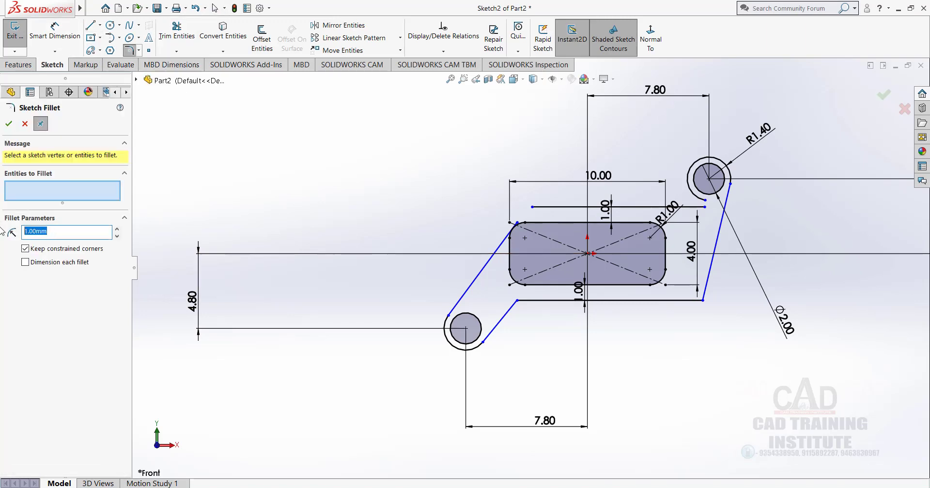
type("2")
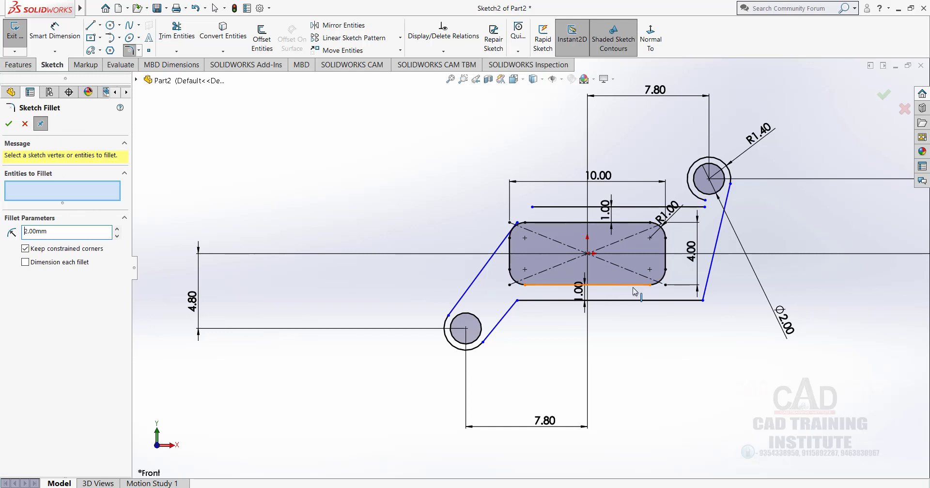
left_click(702, 300)
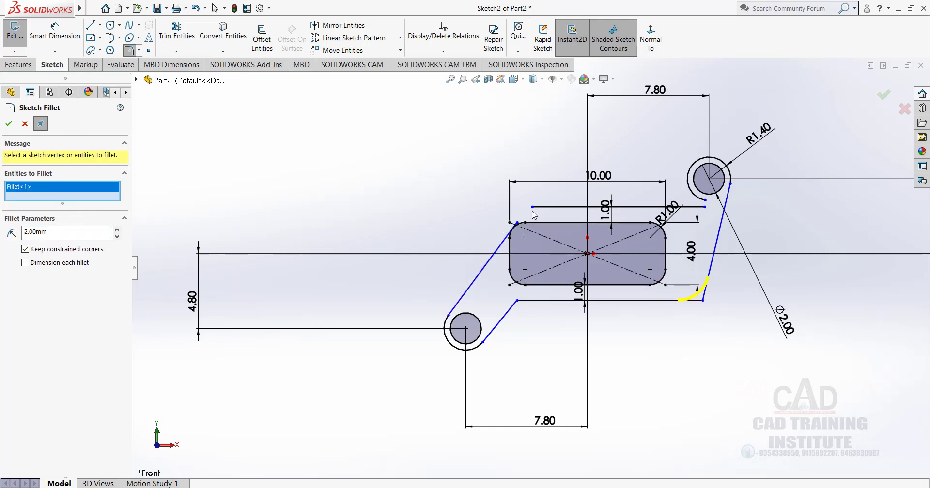
scroll(532, 214, "down", 3)
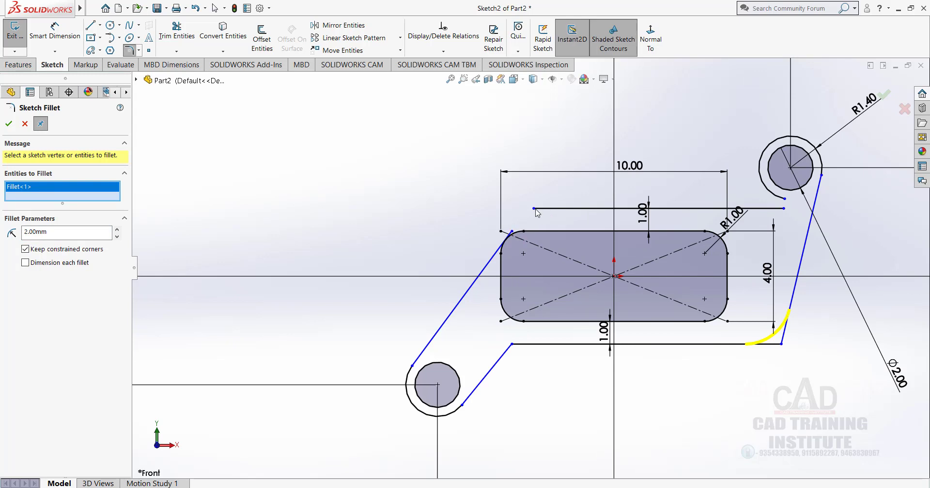
left_click(536, 209)
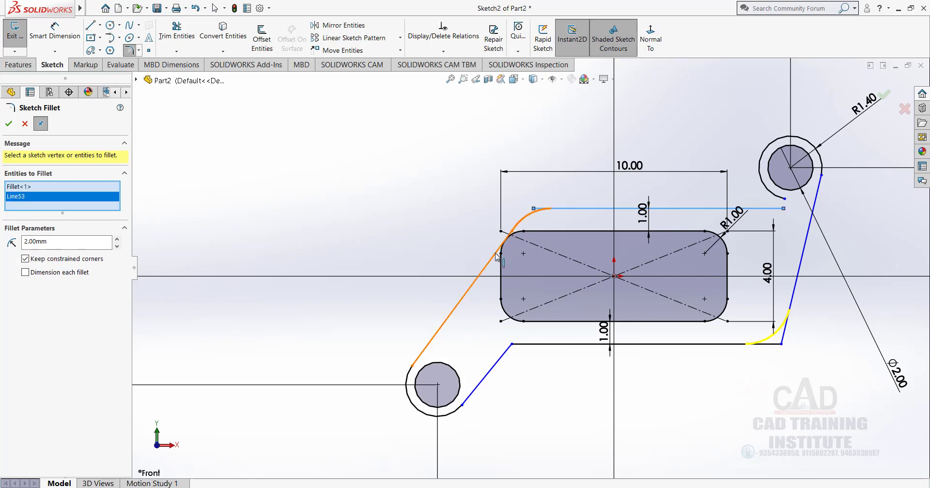
left_click(504, 235)
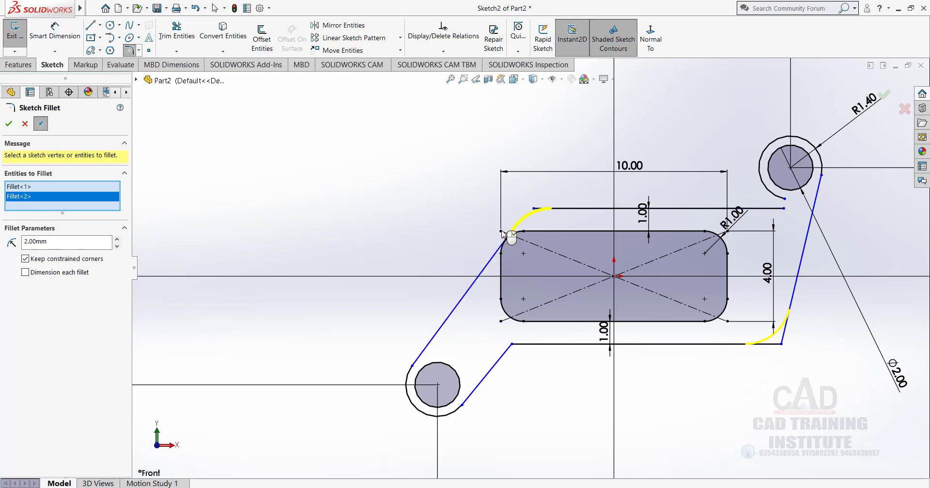
left_click(8, 124)
scroll(505, 245, "down", 3)
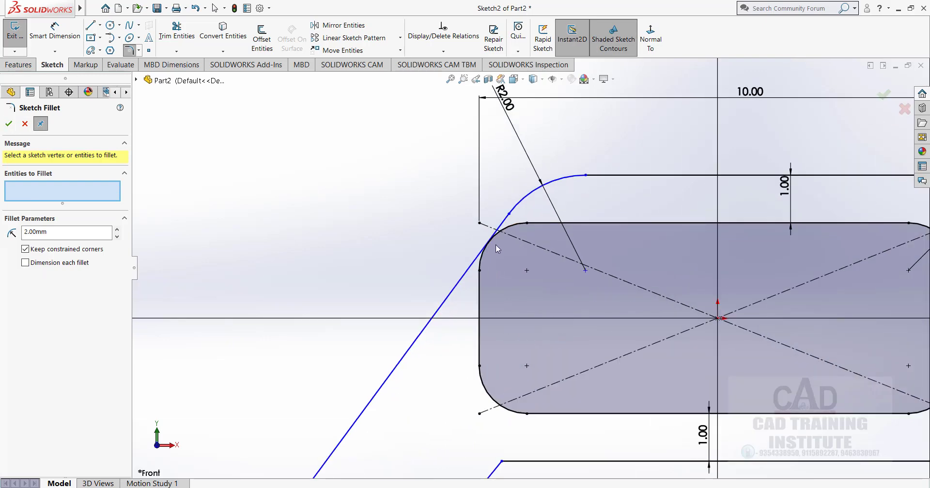
scroll(447, 208, "up", 3)
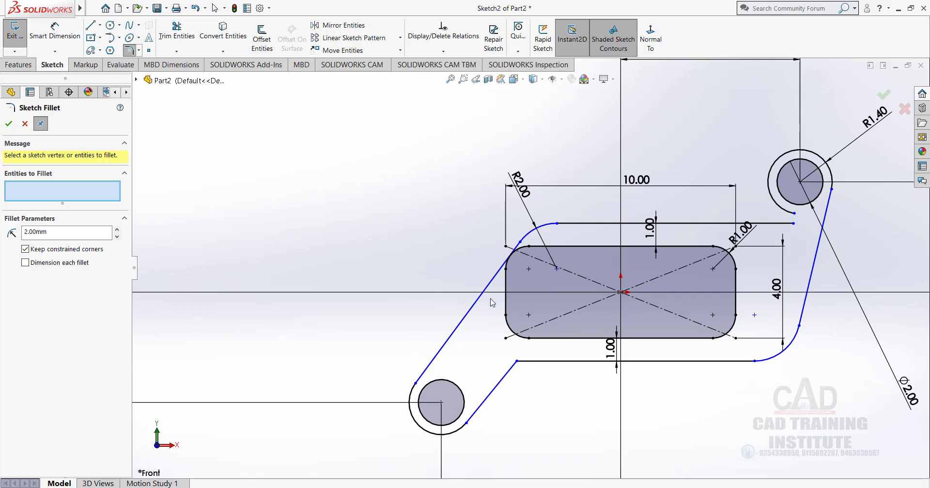
left_click(550, 227)
left_click(501, 273)
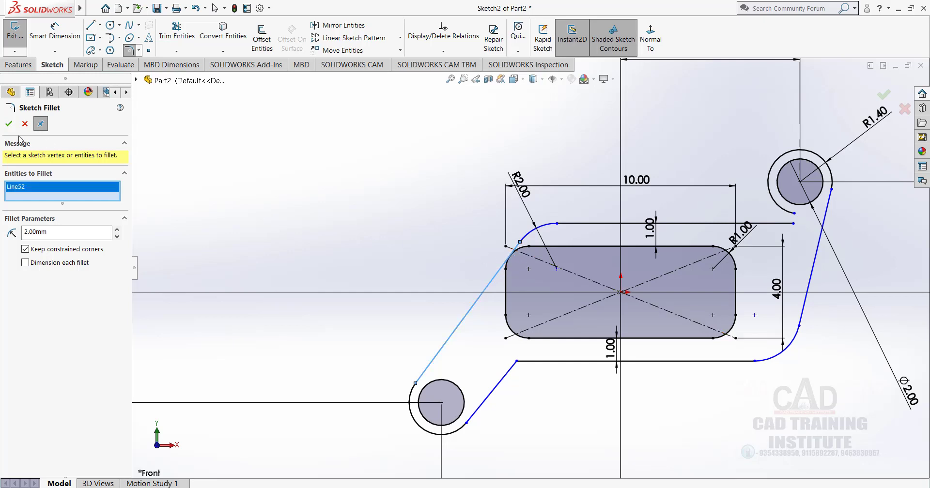
left_click(10, 124)
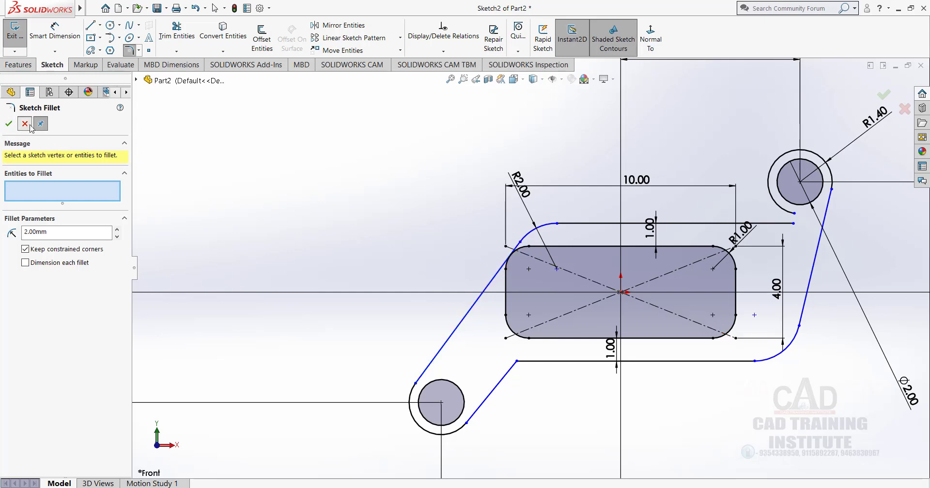
left_click(26, 125)
Step: Delete the Tangent relation between the left arm's outer line and the upper-left 2 mm fillet arc
left_click(493, 278)
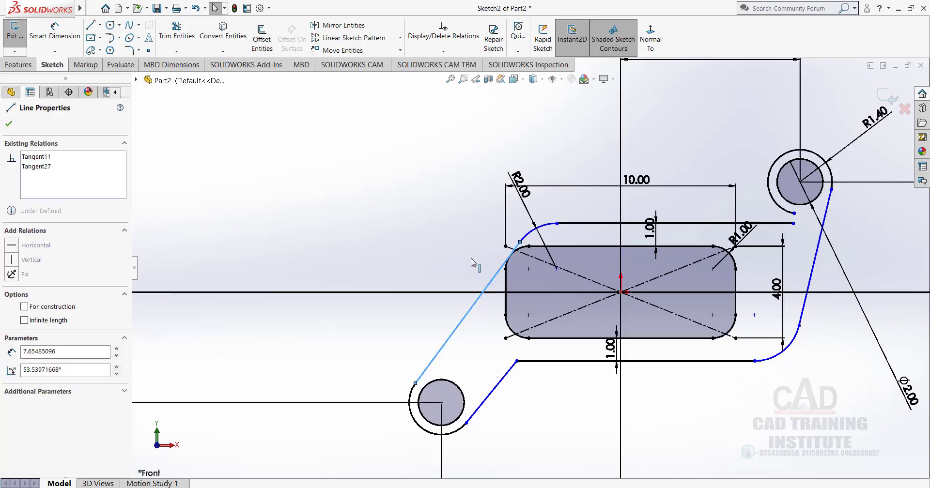
left_click(439, 256)
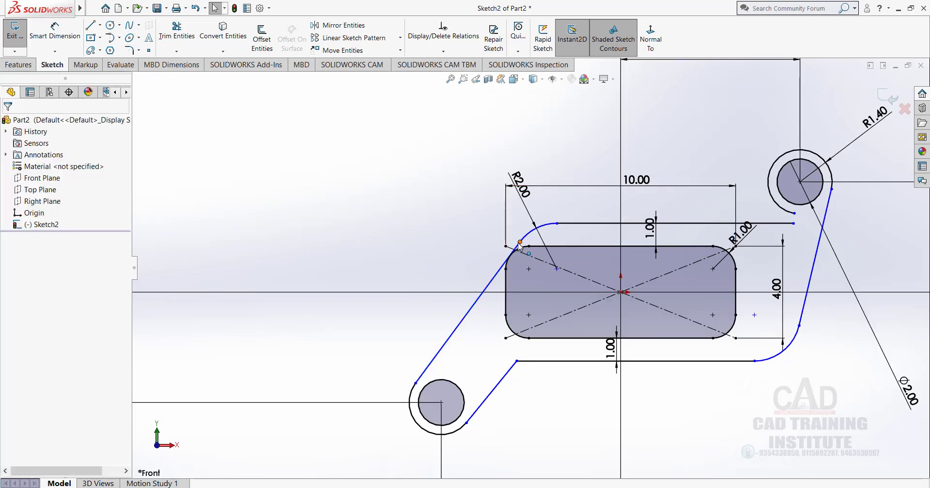
scroll(513, 238, "down", 3)
left_click(492, 281)
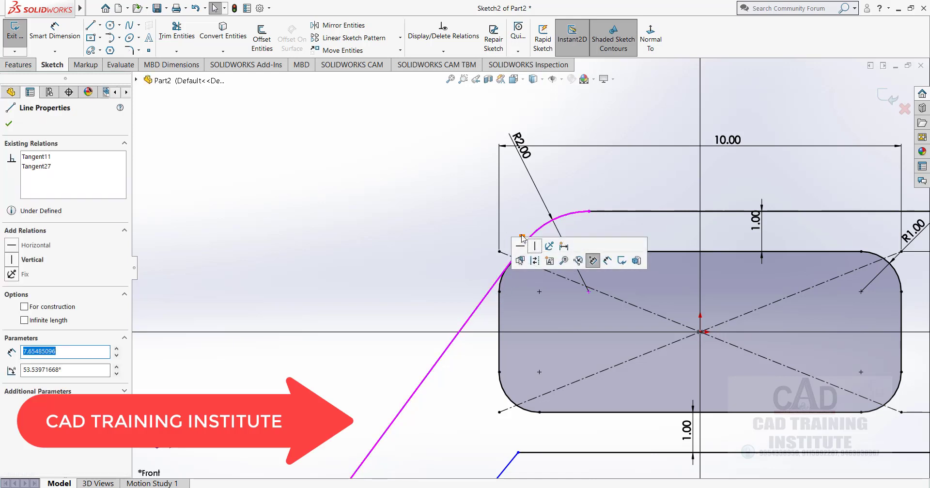
left_click(522, 237)
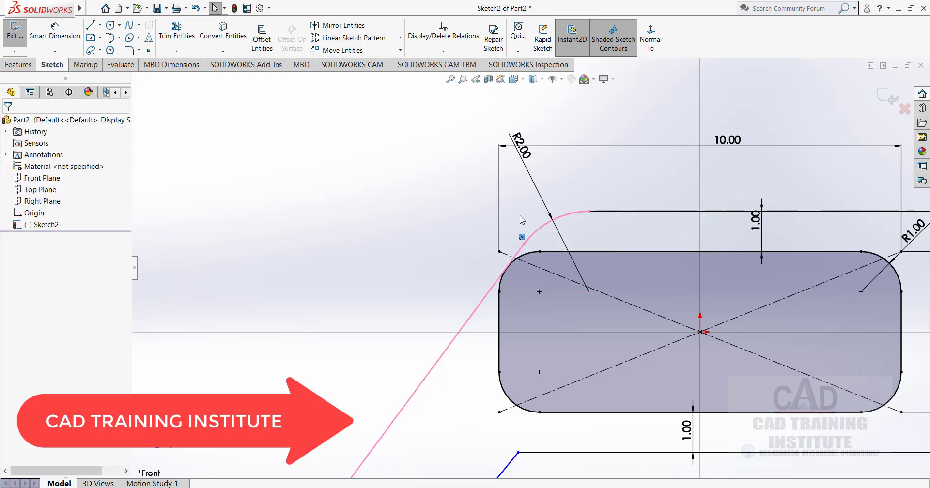
key("Delete")
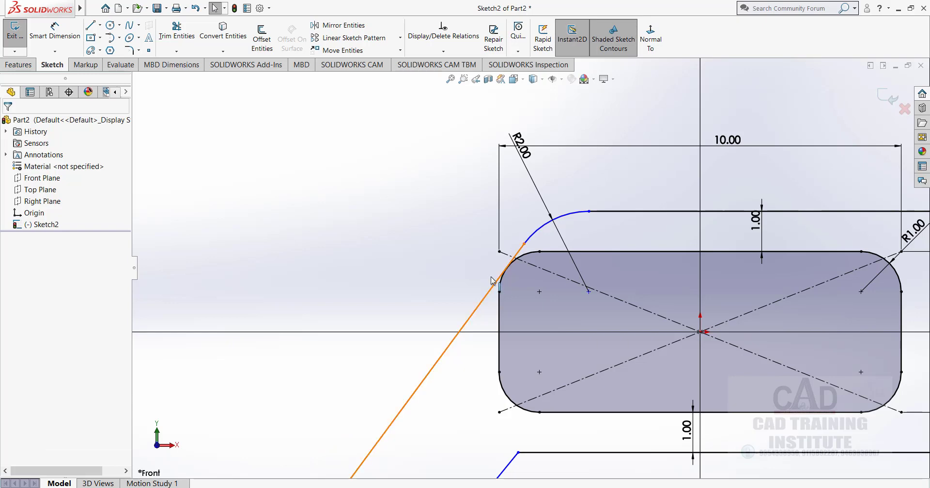
Step: Exit Sketch2 and reopen it for editing
left_click(495, 283)
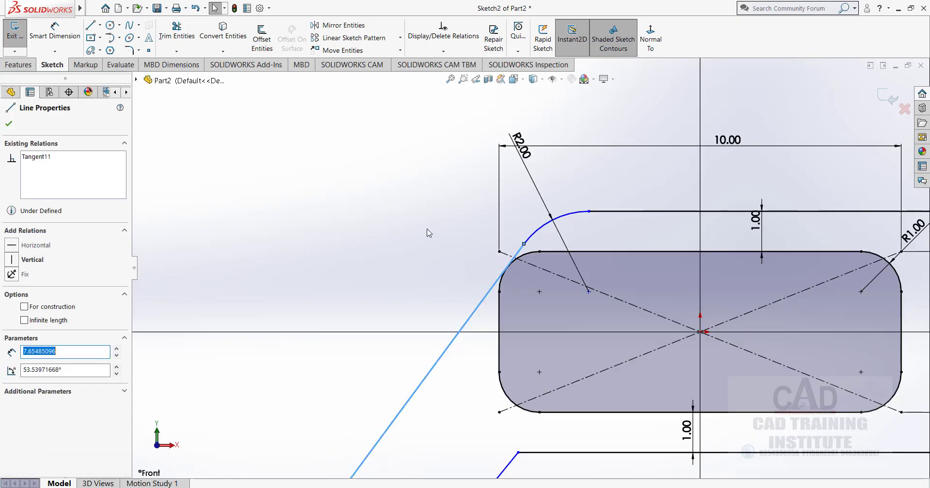
left_click(427, 233)
scroll(502, 236, "up", 4)
scroll(539, 346, "down", 1)
double_click(535, 221)
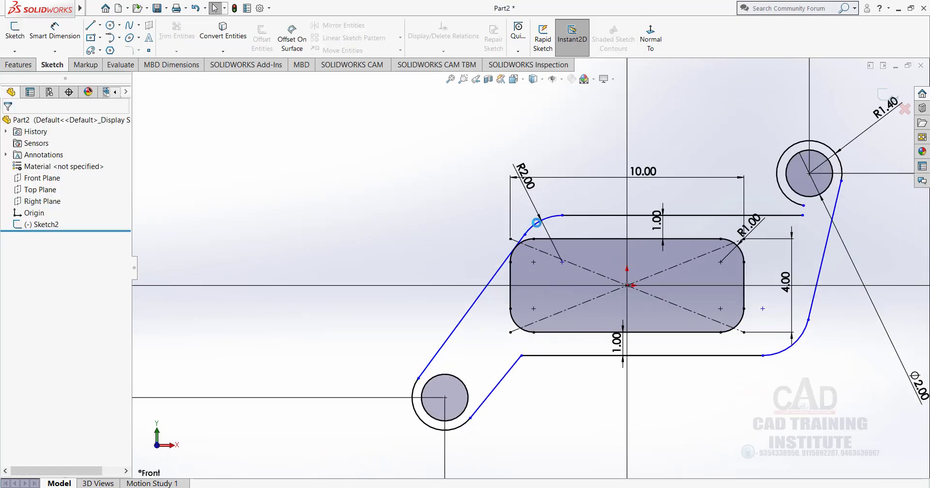
right_click(53, 225)
left_click(57, 196)
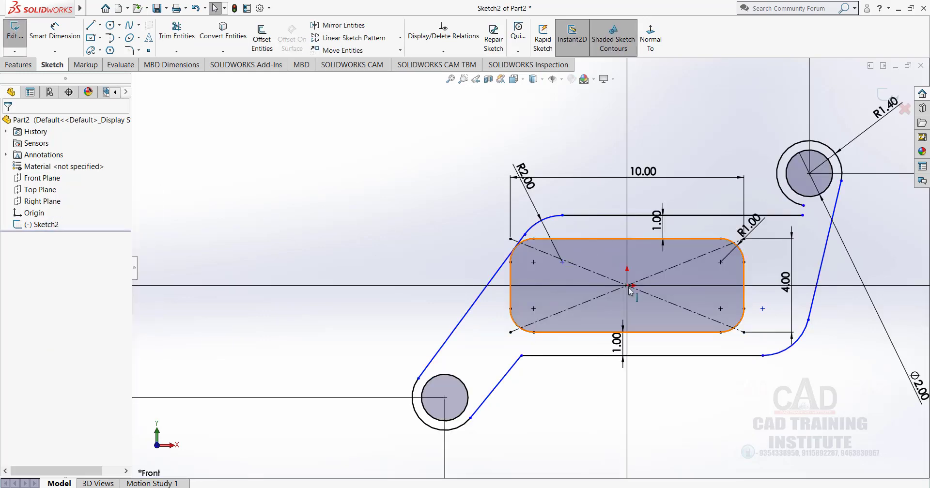
Step: Draw a slanted line about 5 mm long from near the cutout's upper-right corner to just above the upper-right hole's arc
scroll(715, 346, "up", 1)
scroll(774, 333, "down", 1)
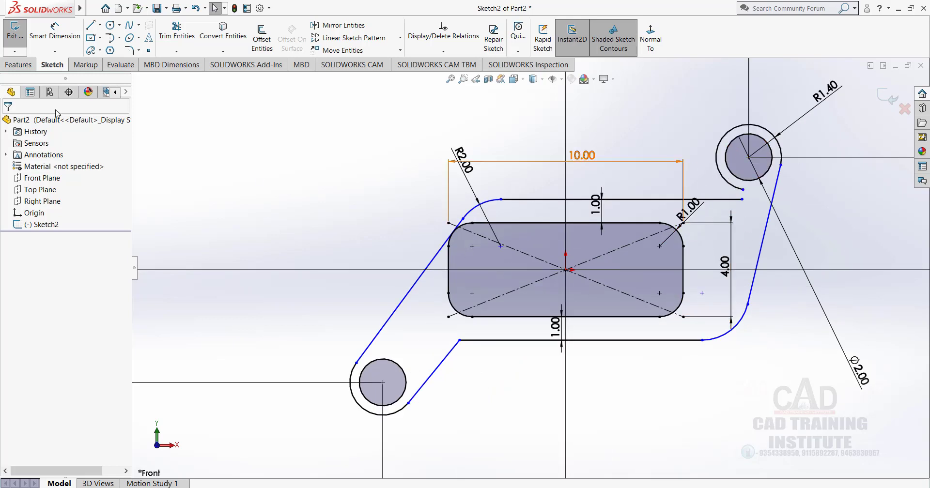
left_click(91, 25)
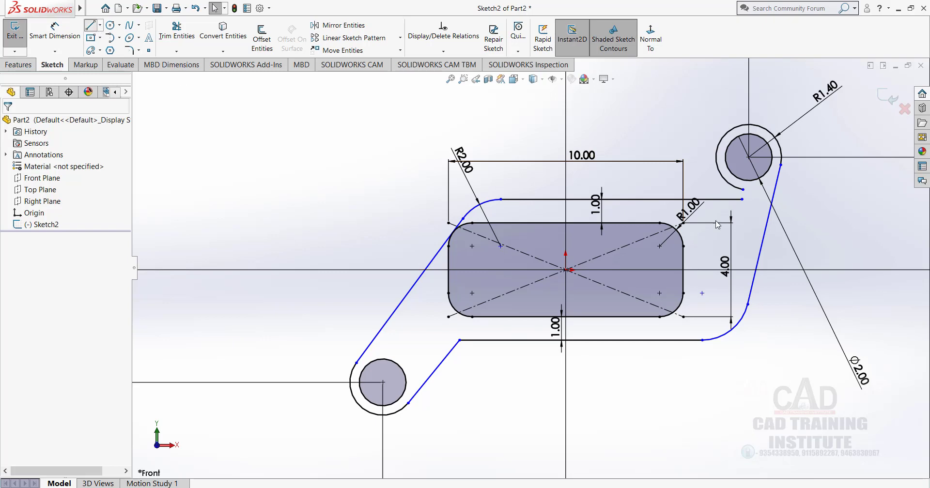
left_click(669, 205)
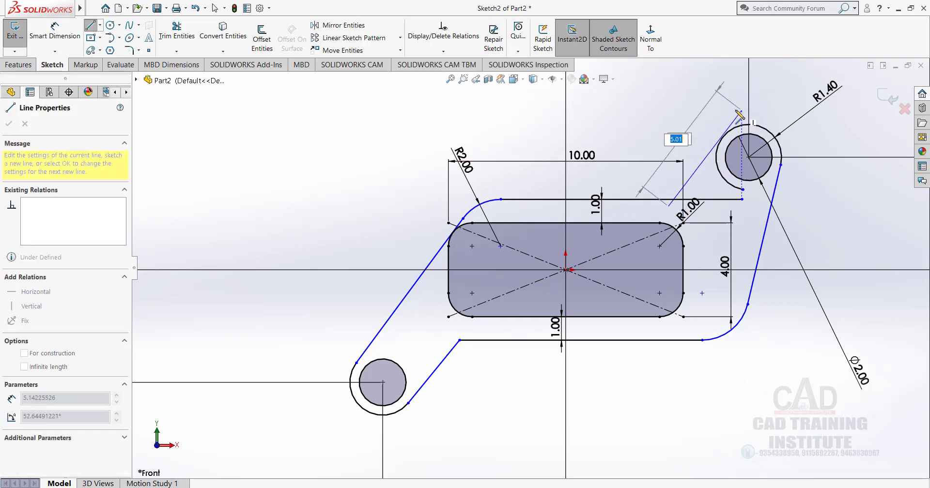
right_click(708, 138)
left_click(741, 114)
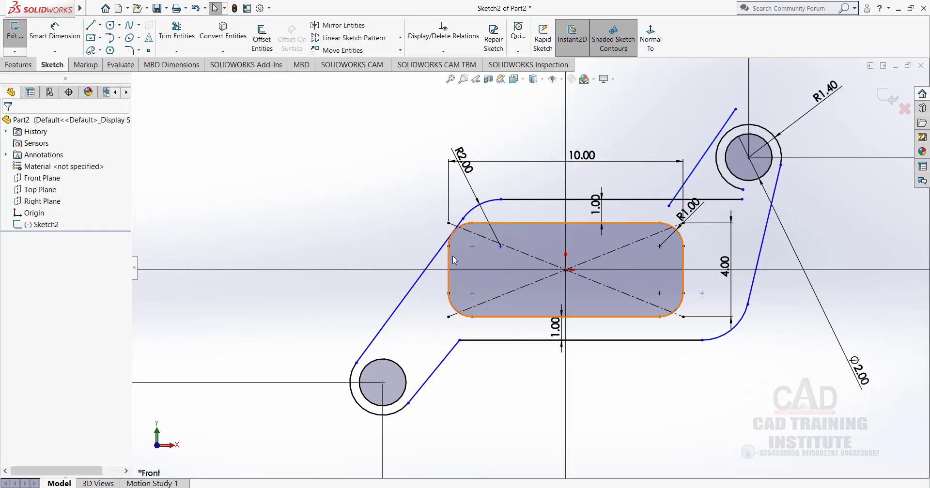
Step: Delete the left arm's outer line and the upper-left 2 mm fillet arc together with its radius dimension
left_click(429, 265)
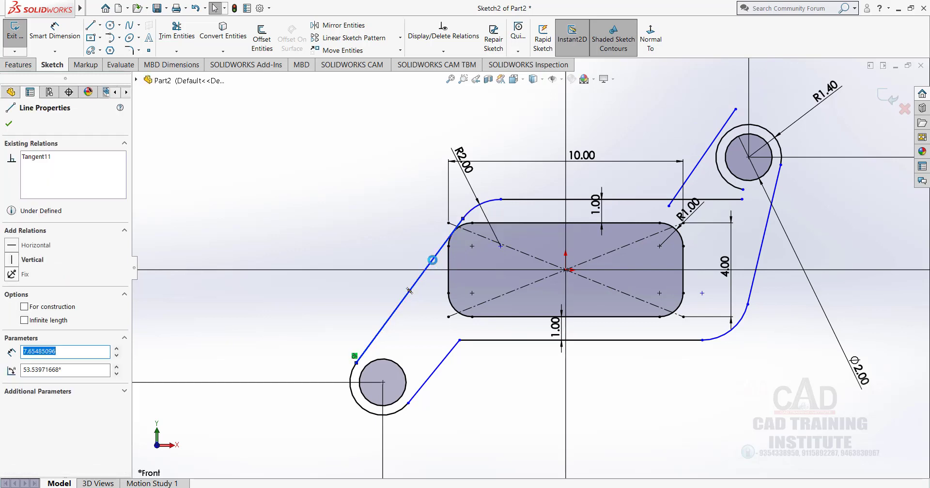
key("Delete")
left_click(472, 207)
key("Delete")
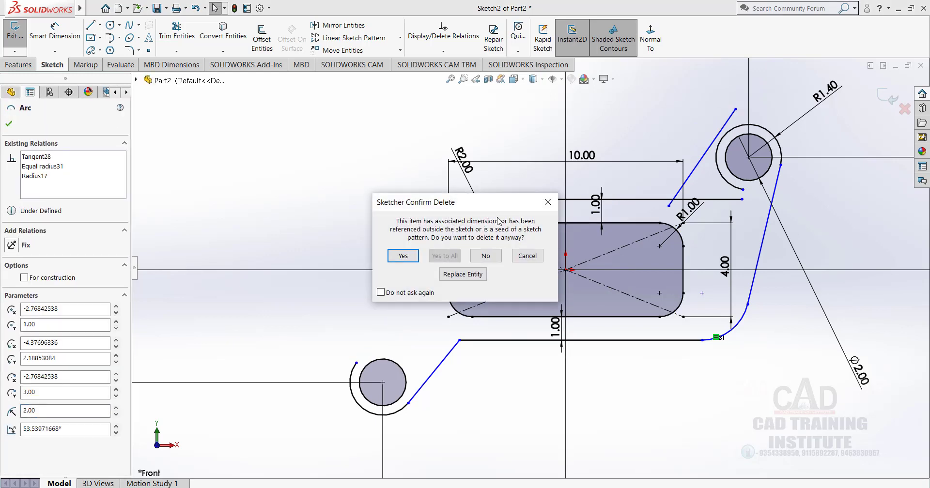
left_click(402, 256)
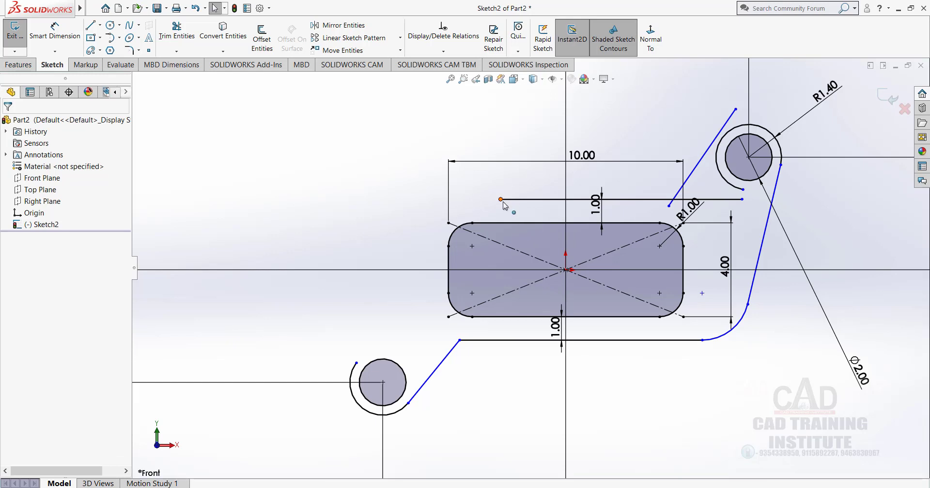
Step: Extend the upper outline line outward past the cutout and draw a slanted line about 9 mm long across it from the lower-left arc's upper end
left_click_drag(501, 199, 417, 199)
left_click(258, 341)
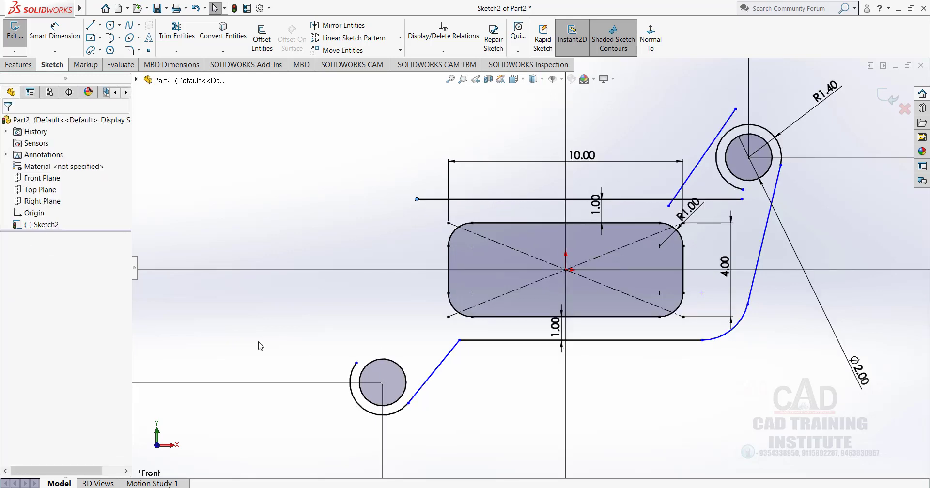
left_click(90, 25)
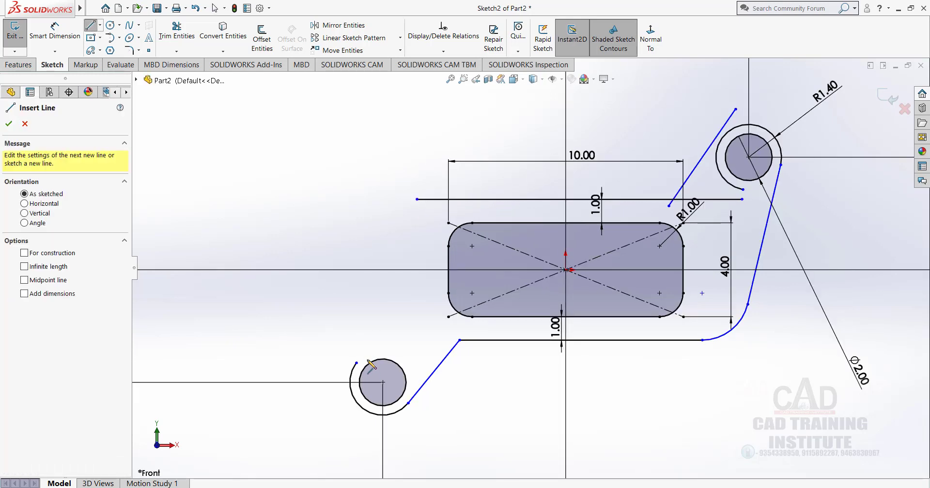
left_click(356, 363)
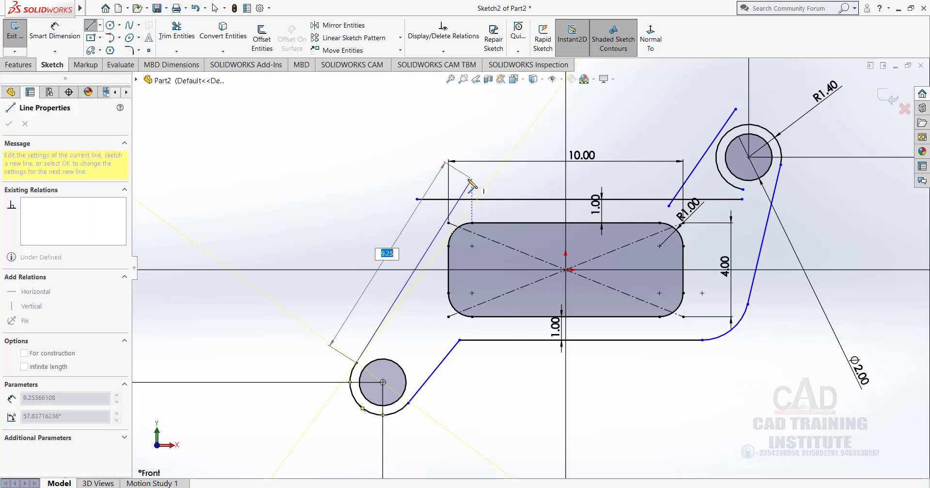
right_click(493, 129)
left_click(539, 144)
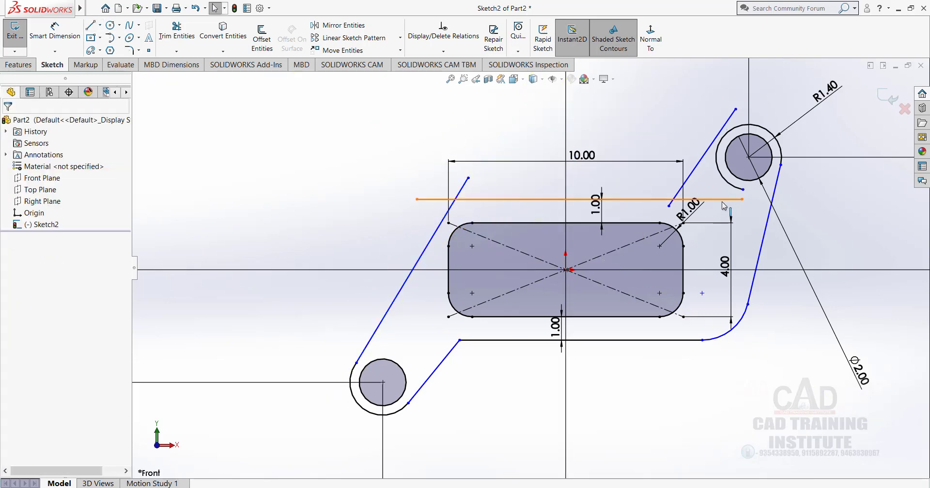
Step: Make the right arm's new slanted line tangent to the 1.4 mm radius arc around the upper-right hole
scroll(707, 135, "down", 1)
left_click(720, 142)
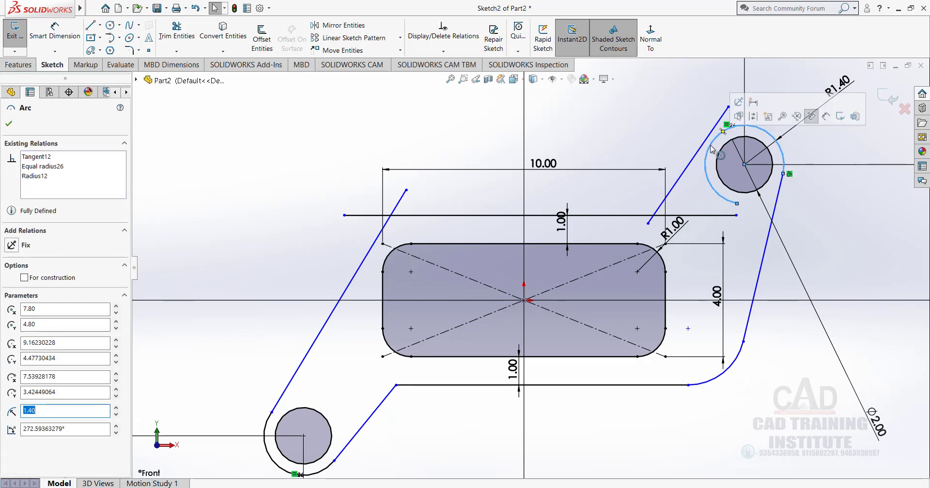
left_click(687, 166, "ctrl")
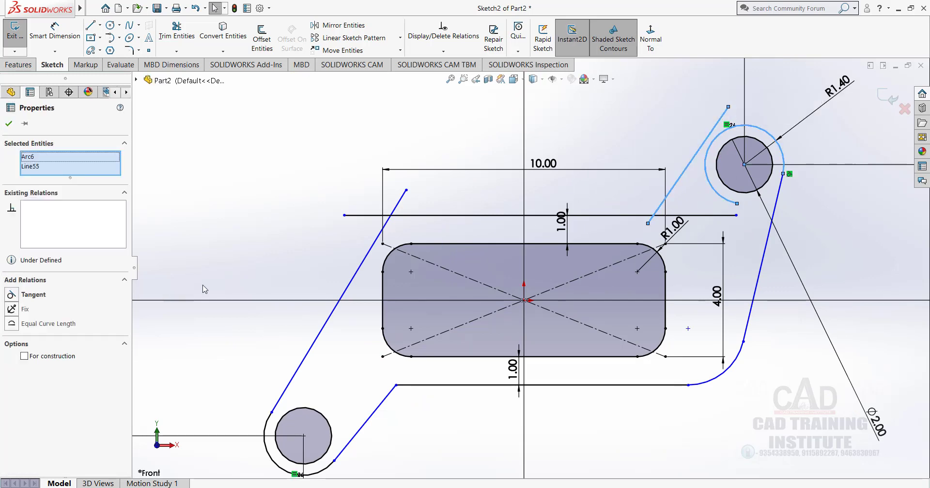
left_click(41, 296)
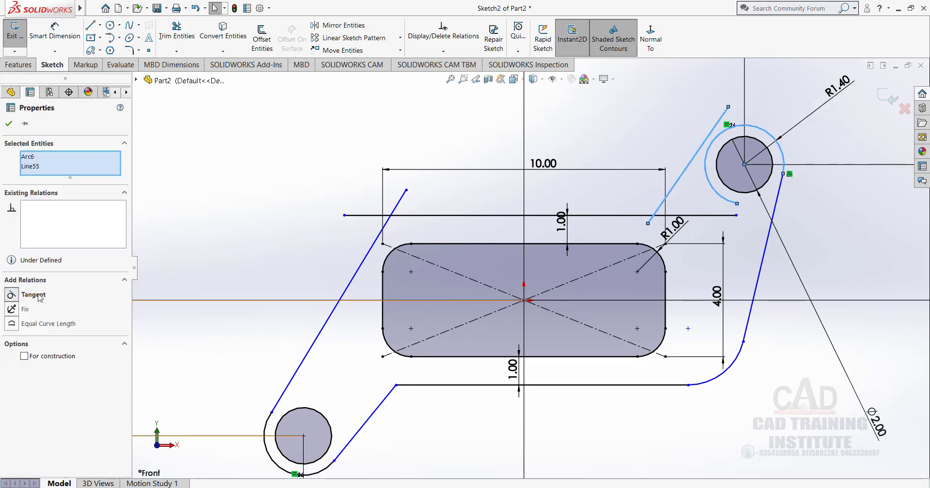
left_click(8, 124)
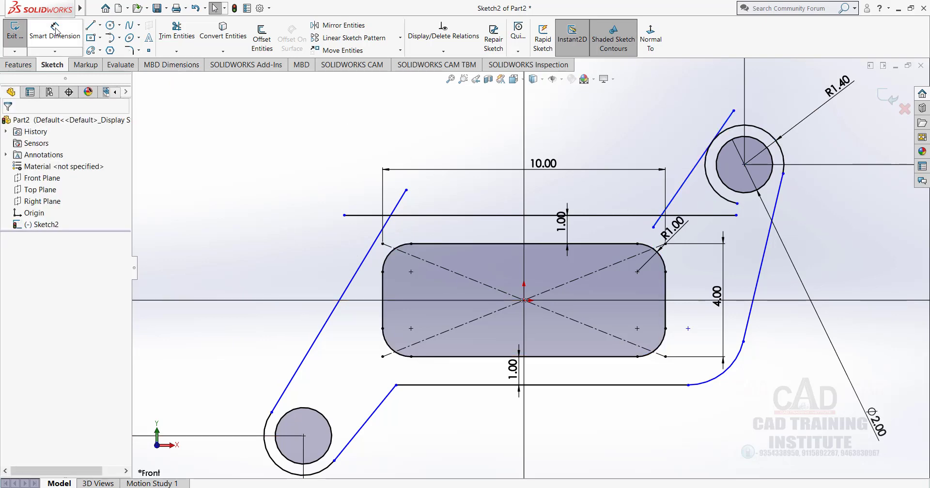
Step: Trim the upper-right arc's excess inside the arm and the overhangs where the right slanted line meets the upper outline line
left_click(176, 30)
scroll(699, 211, "down", 3)
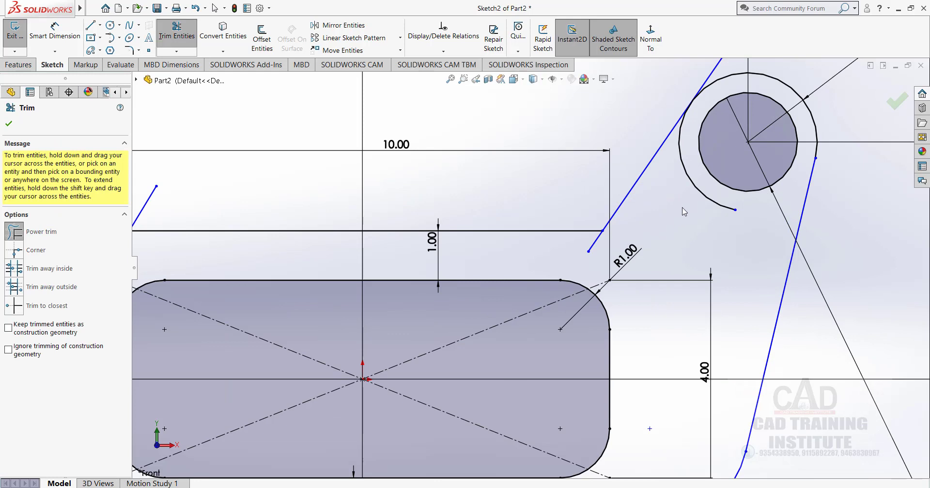
left_click_drag(683, 211, 700, 187)
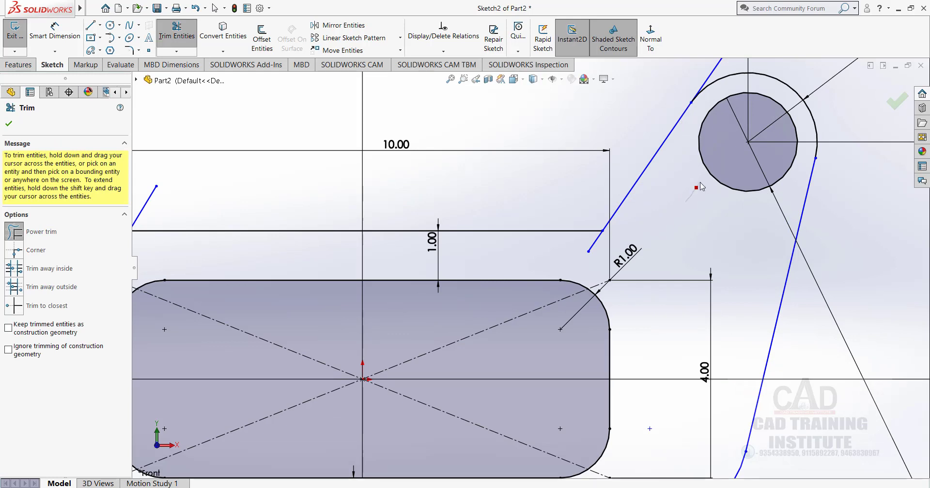
left_click_drag(581, 250, 608, 246)
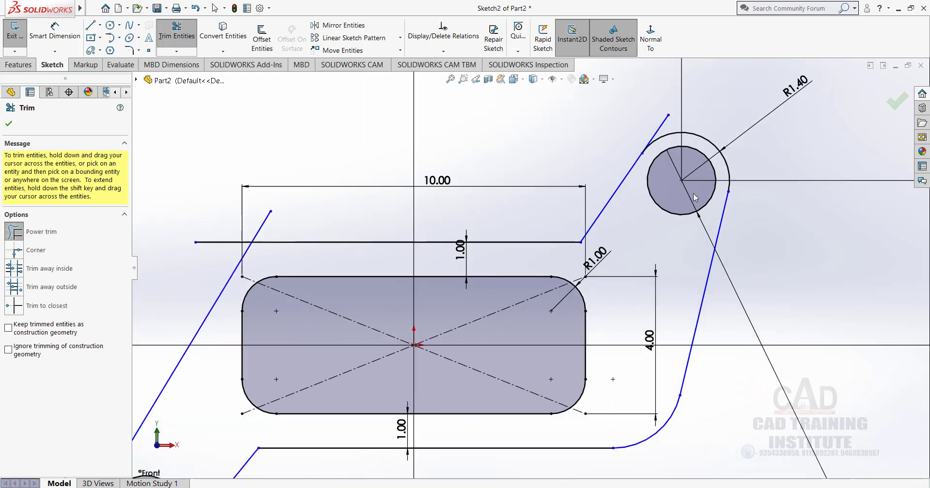
Step: Try to trim the right slanted line's upper overhang and the upper outline line's left overhang, and undo these trims
scroll(530, 267, "up", 2)
scroll(531, 267, "up", 3)
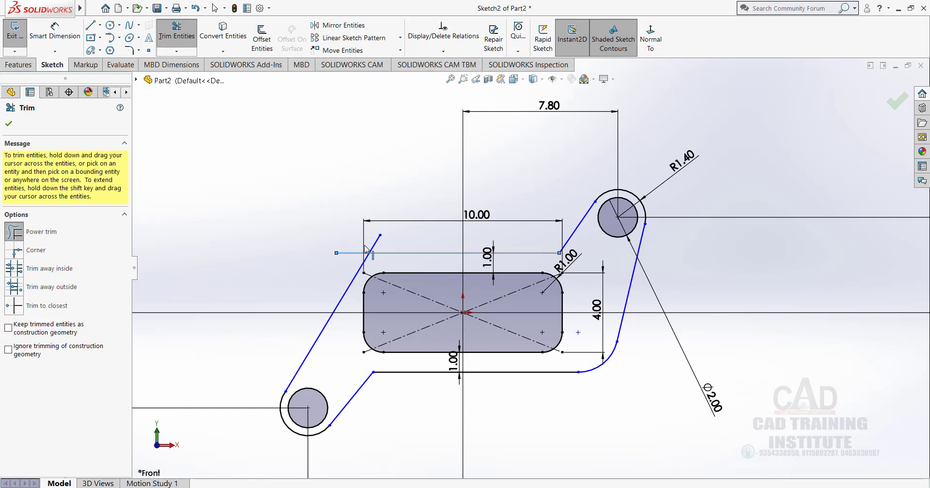
left_click(366, 252)
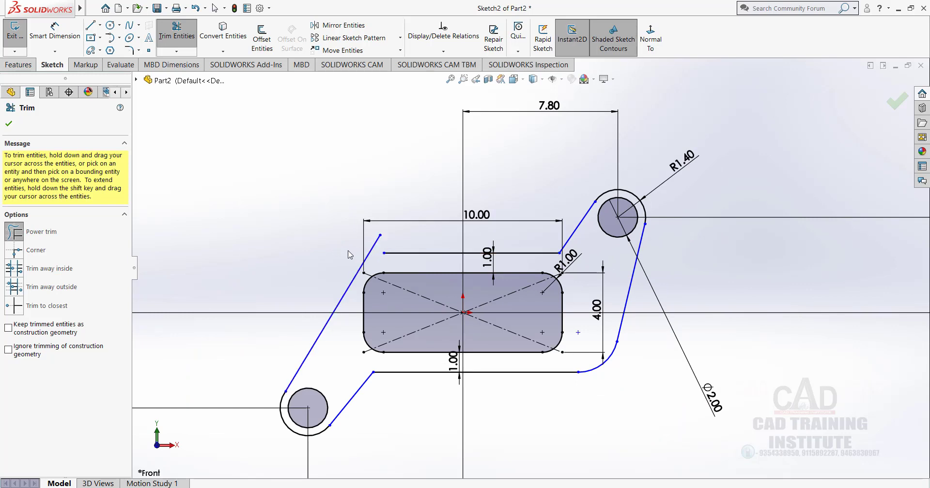
key("Escape")
key("ctrl+z")
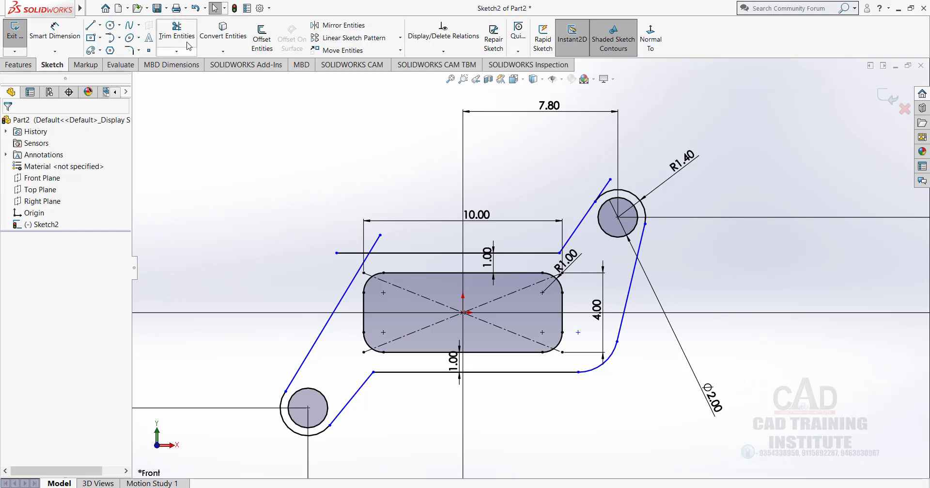
Step: Trim the overhangs of the upper outline line and the left slanted line so they meet in a sharp upper-left corner
left_click(176, 30)
scroll(338, 271, "down", 4)
mouse_move(431, 218)
left_mouse_down()
mouse_move(416, 208)
mouse_move(365, 245)
left_mouse_up()
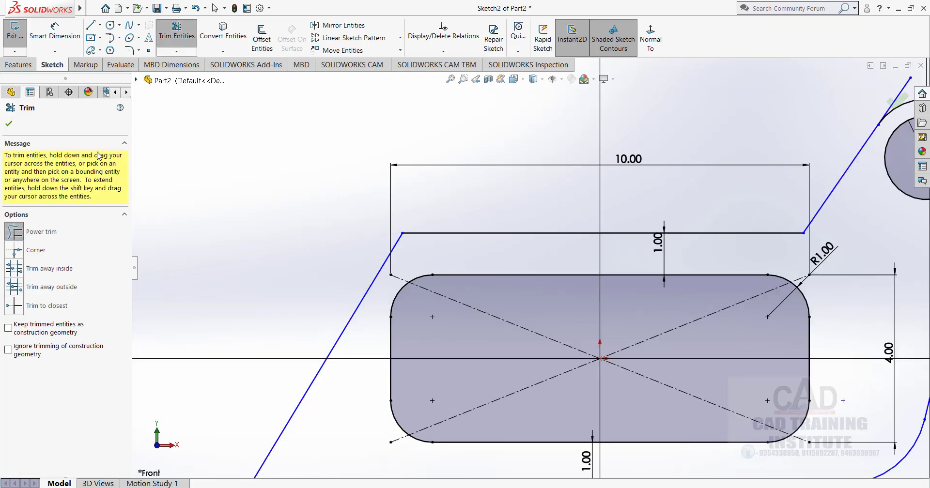
left_click(9, 124)
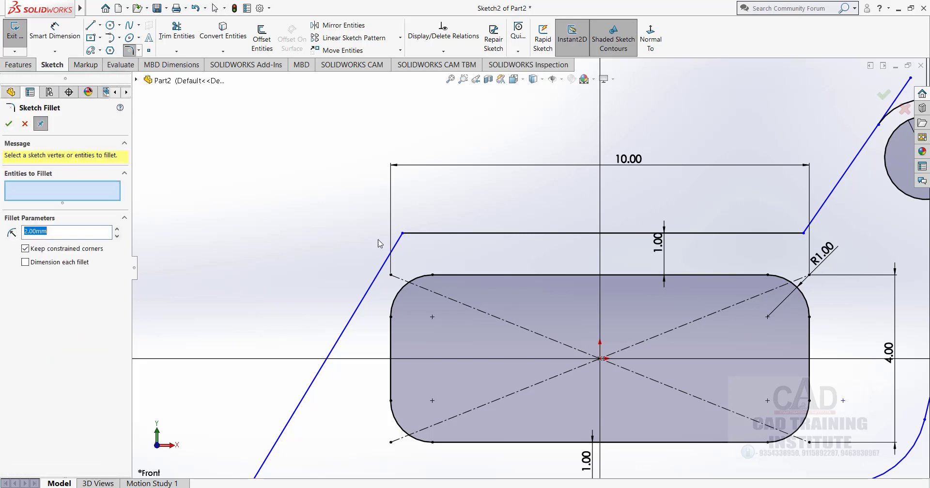
Step: Round the outline's upper-left corner with a 2 mm sketch fillet
left_click(402, 233)
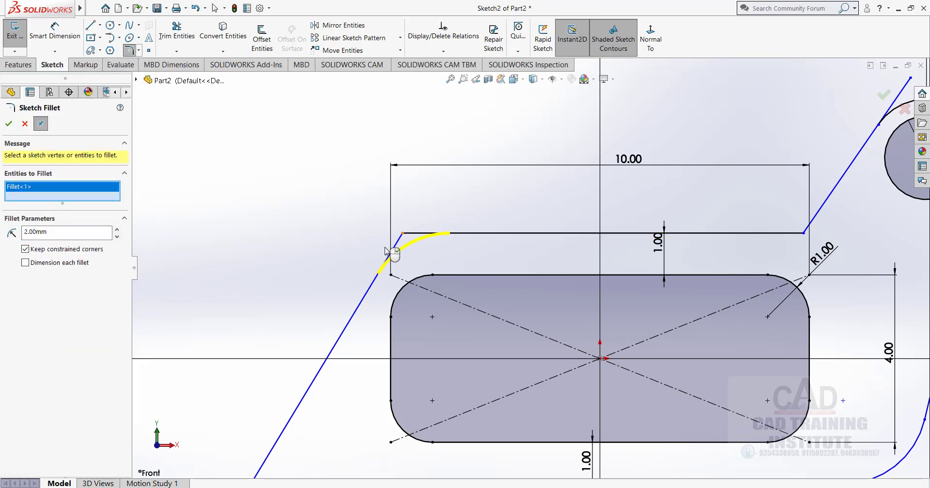
left_click(8, 124)
key("f")
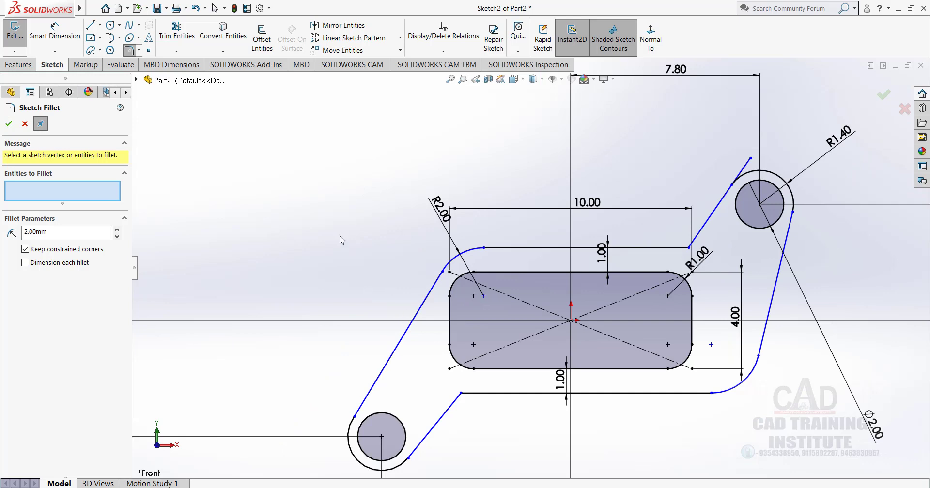
right_click(275, 164)
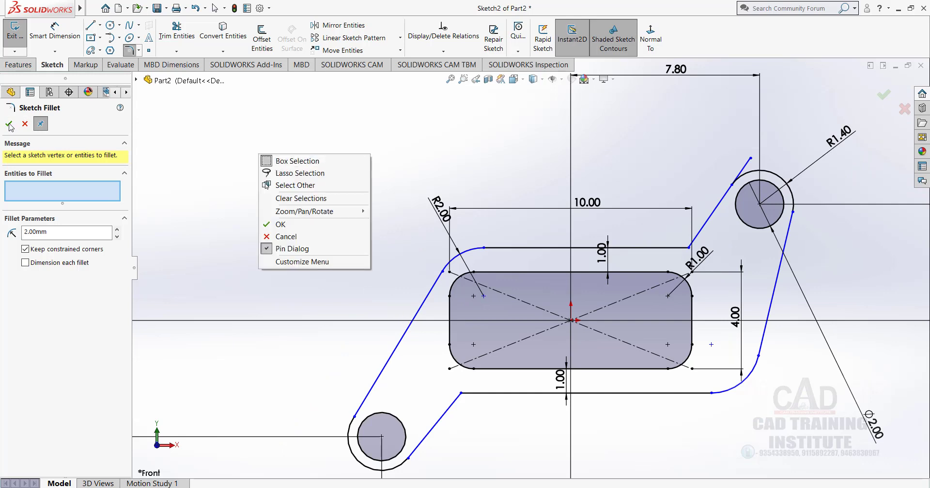
left_click(8, 124)
left_click(10, 124)
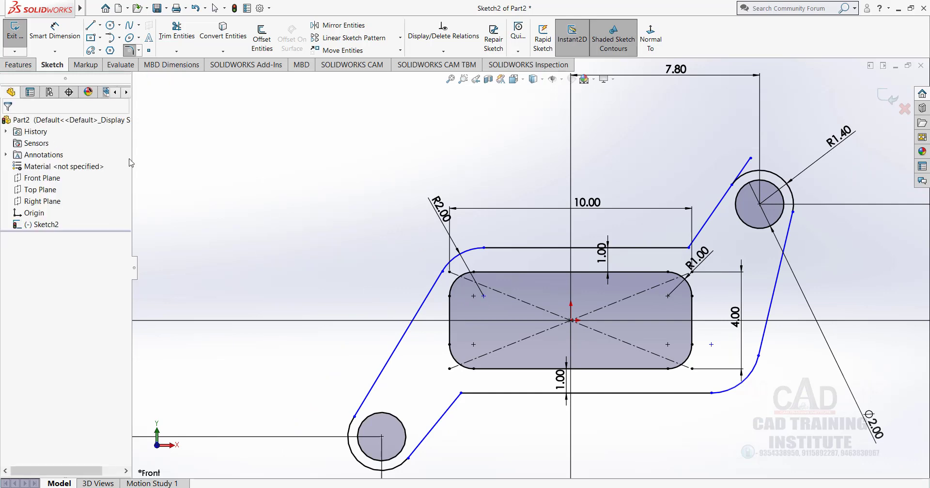
Step: Make the right arm's outer line parallel to its inner slanted line
scroll(402, 271, "up", 2)
scroll(465, 360, "down", 2)
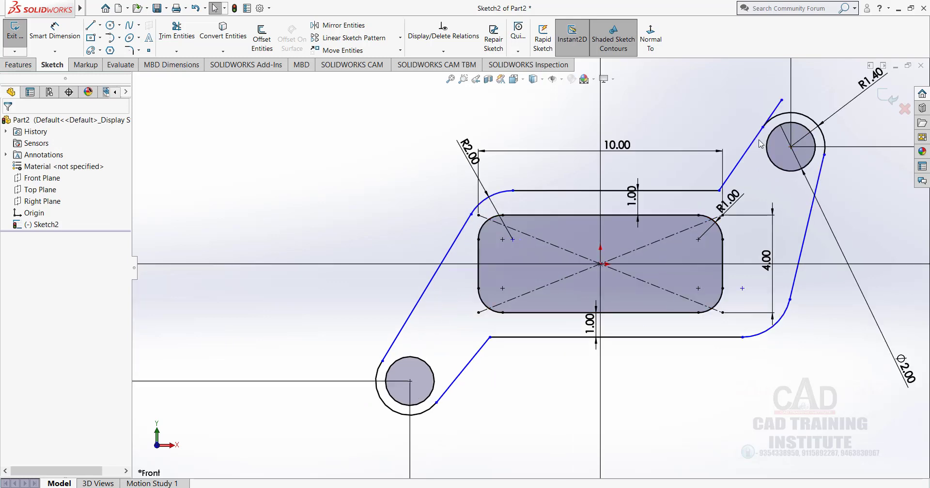
left_click(808, 214)
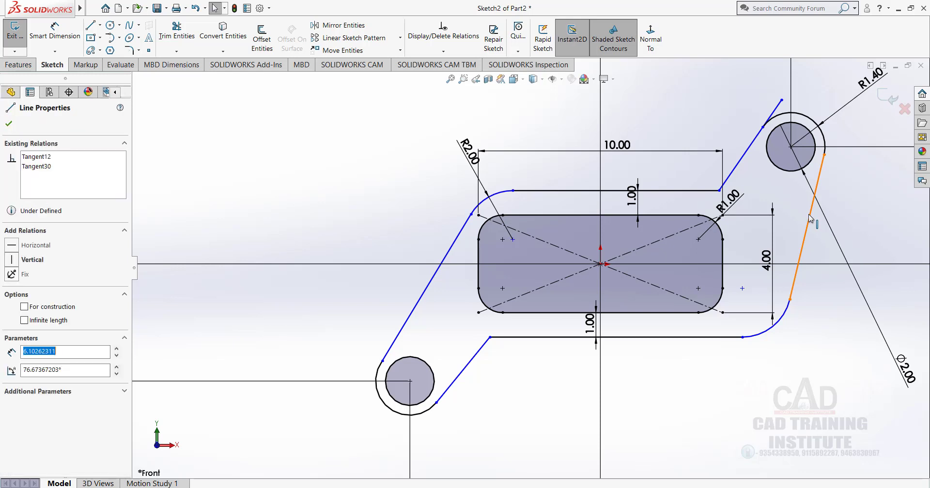
left_click(745, 156, "ctrl")
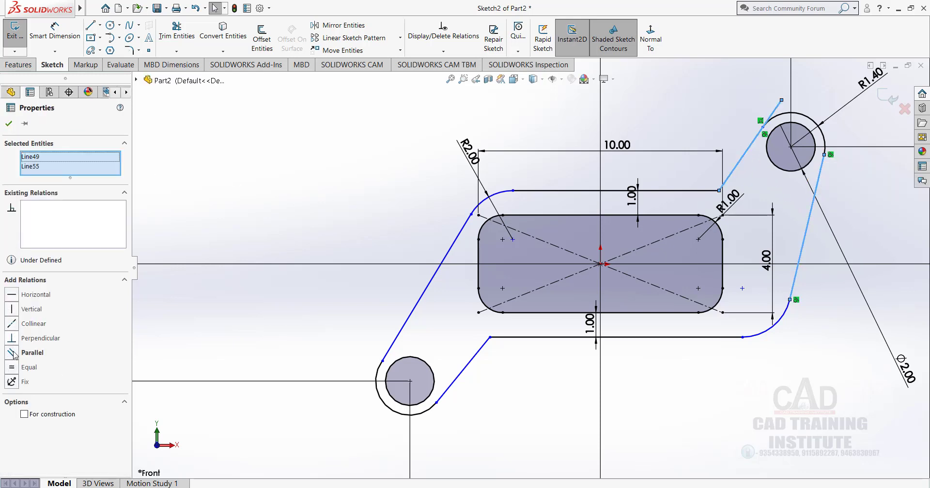
left_click(11, 353)
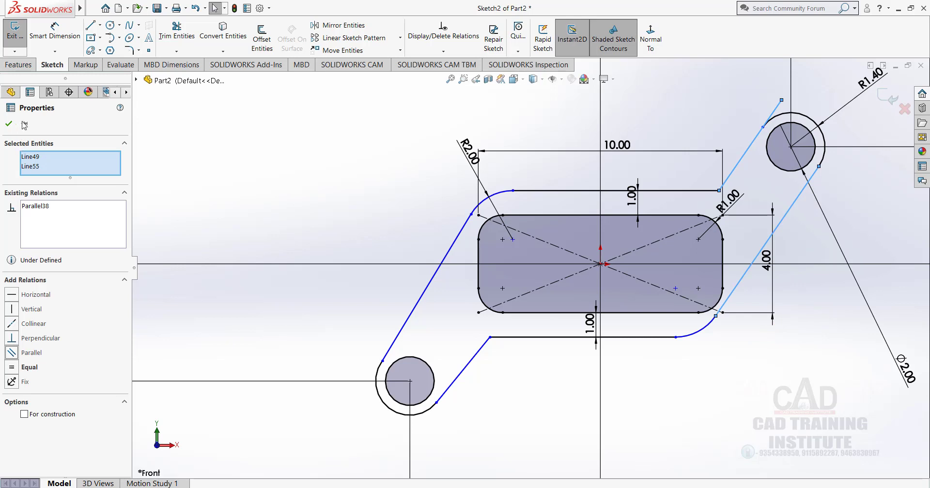
left_click(8, 124)
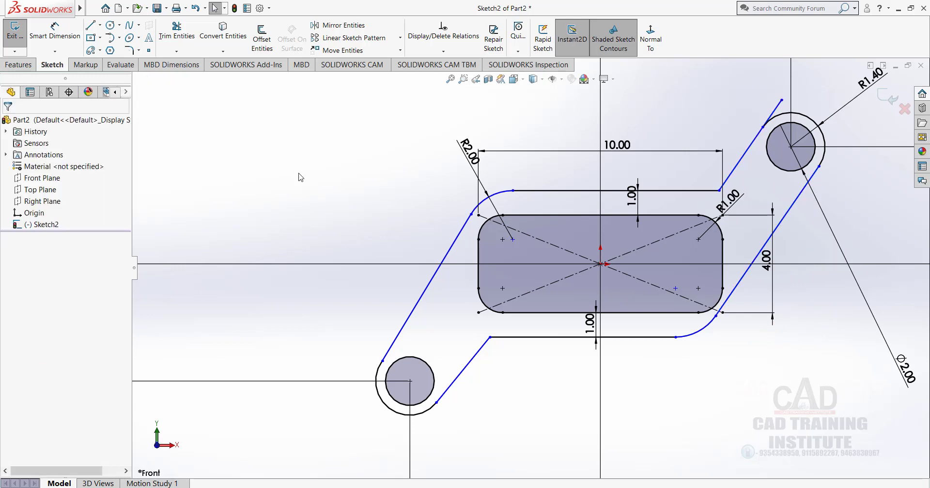
Step: Make the left arm's outer line parallel to its inner slanted line
left_click(422, 299)
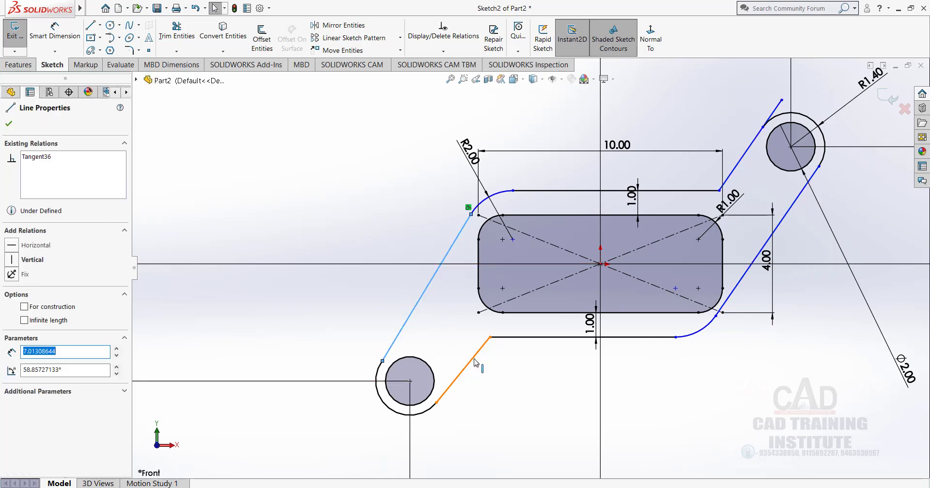
left_click(469, 360, "ctrl")
left_click(11, 353)
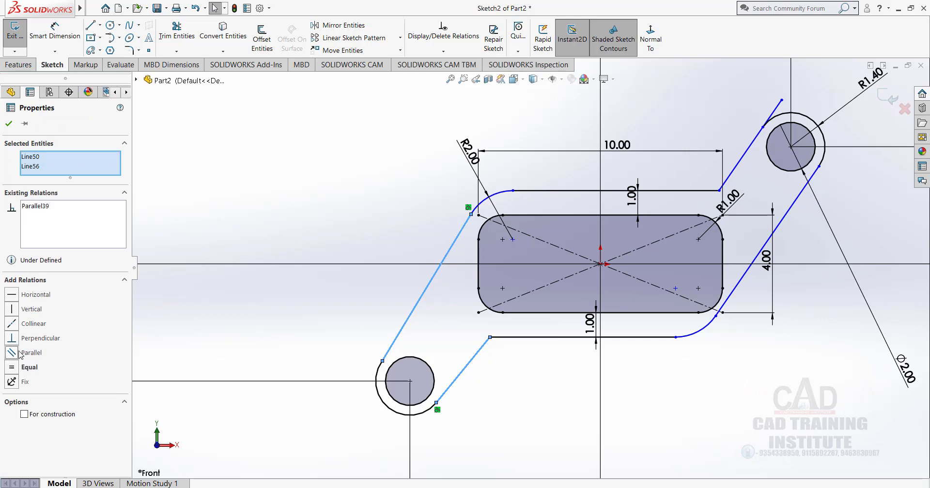
left_click(9, 124)
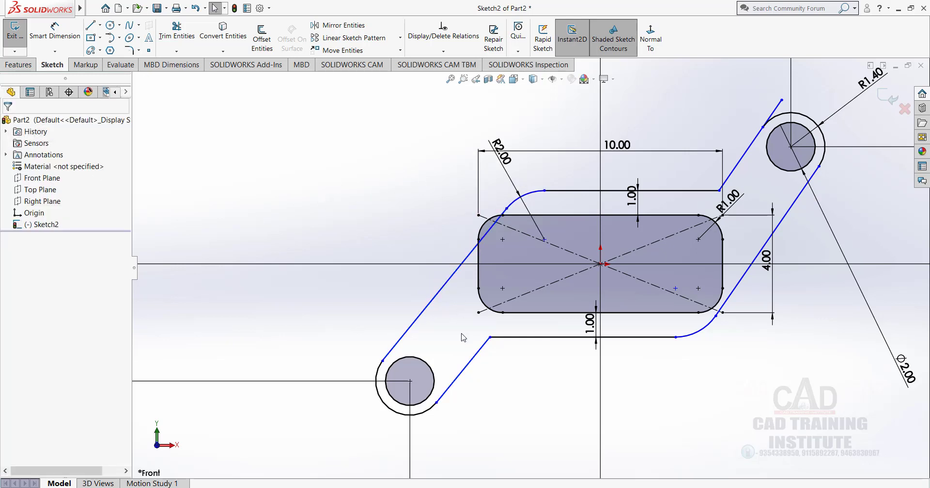
Step: Trim the overhang of the right arm's inner slanted line beyond the upper-right end arc
left_click(176, 30)
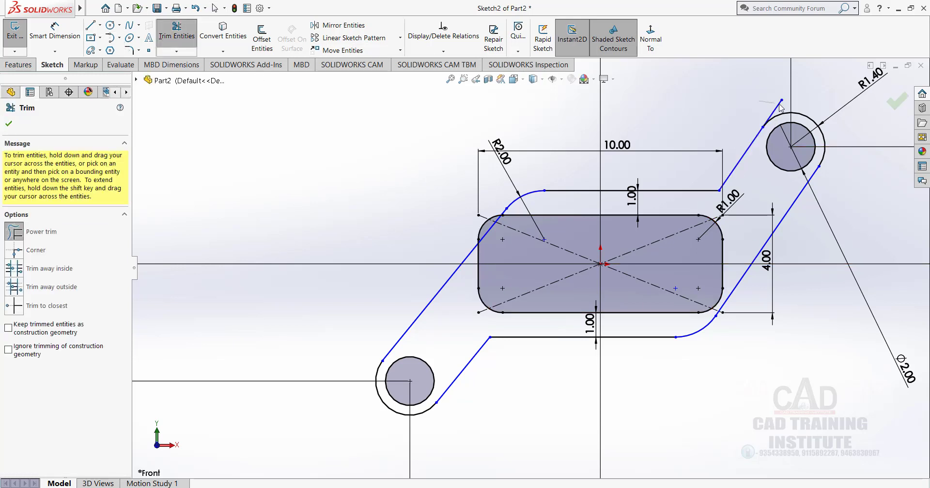
left_click_drag(781, 107, 774, 112)
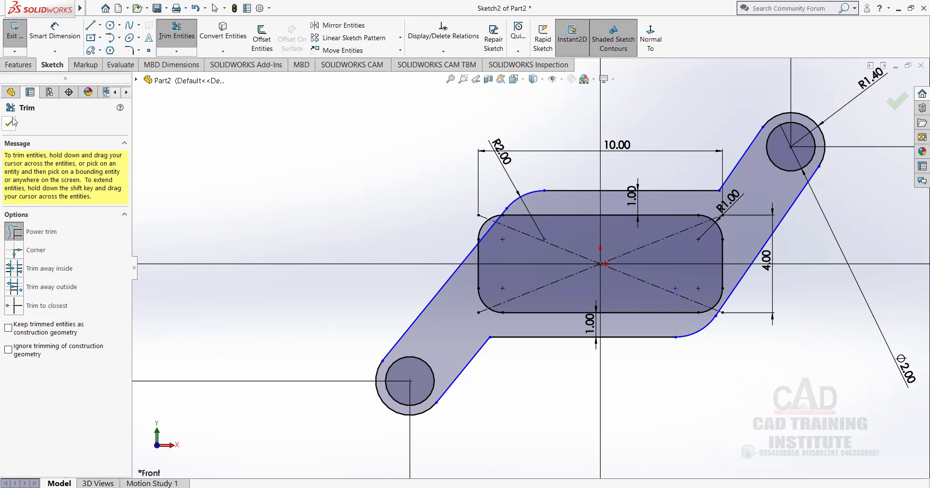
left_click(8, 123)
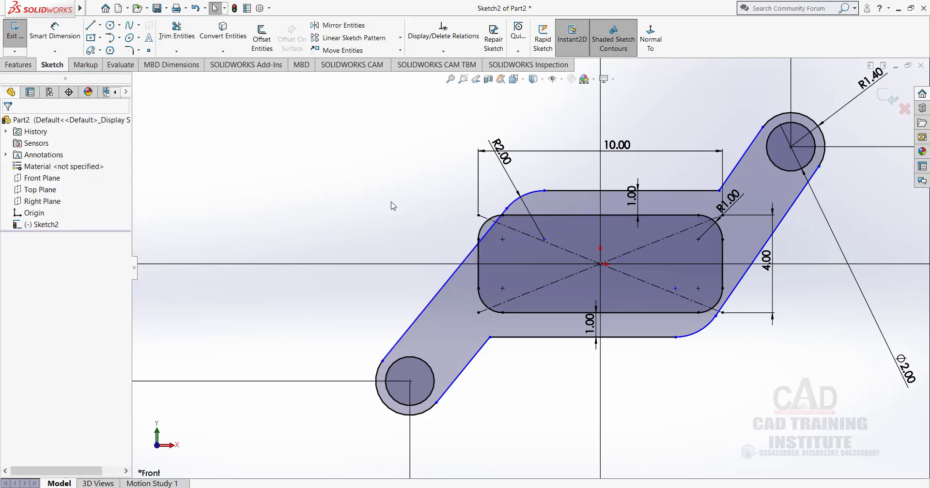
Step: Move the lower end of the upper-left 2 mm corner arc outward so the left arm's slanted lines become steeper
left_click(492, 233)
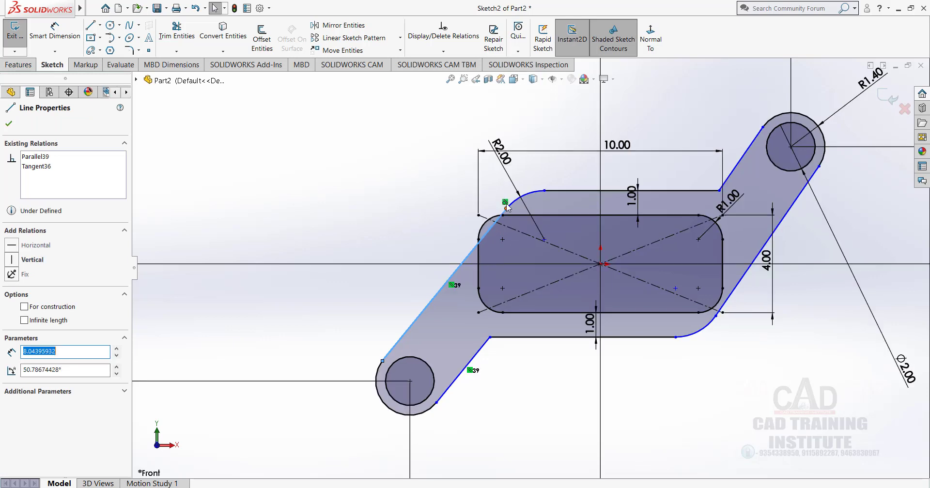
scroll(507, 207, "down", 1)
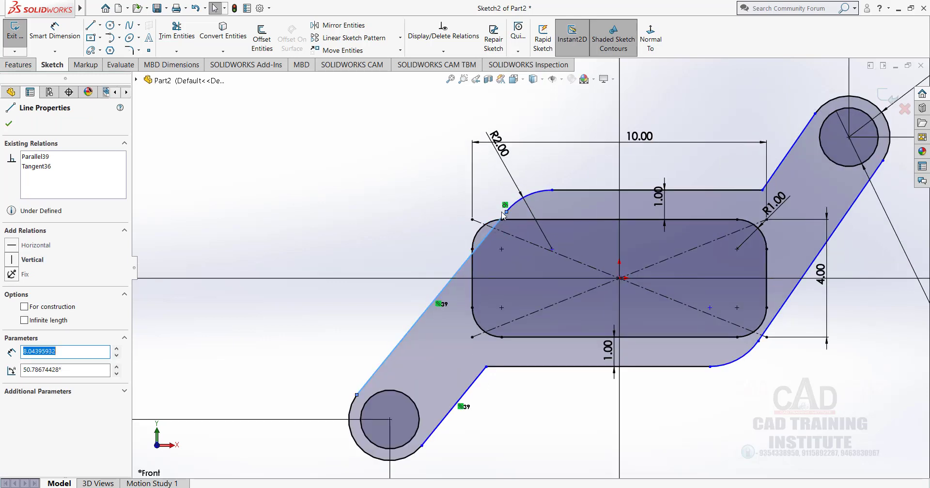
left_click_drag(507, 213, 431, 207)
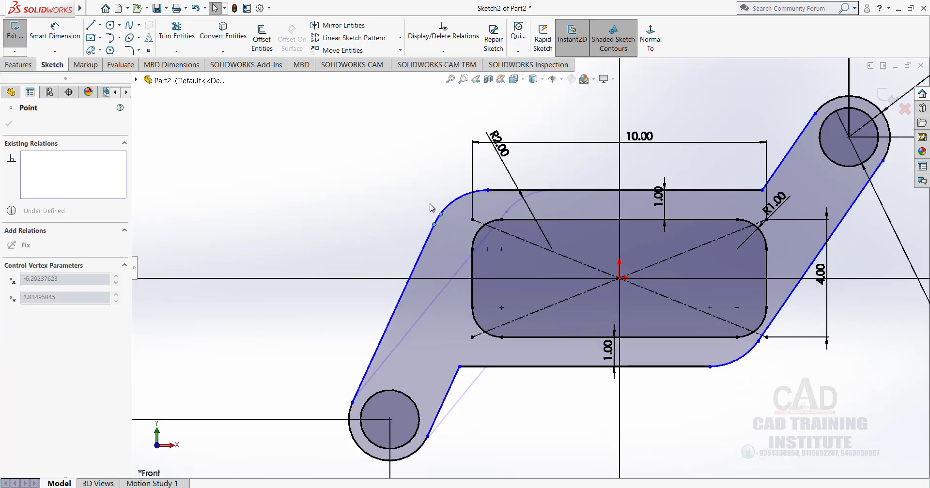
left_click(413, 214)
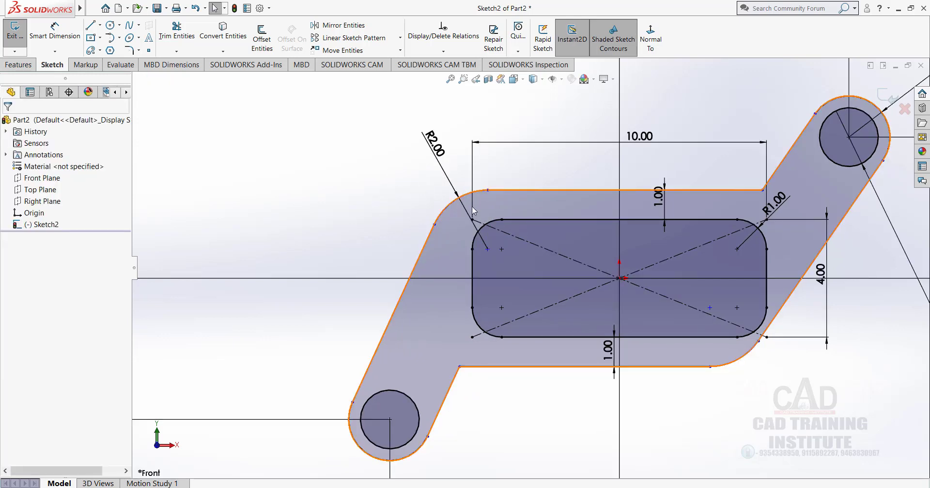
Step: Try to make the outline's upper-left corner arc concentric with the midpoint of the cutout's corner arc, and delete the relation
left_click(482, 232)
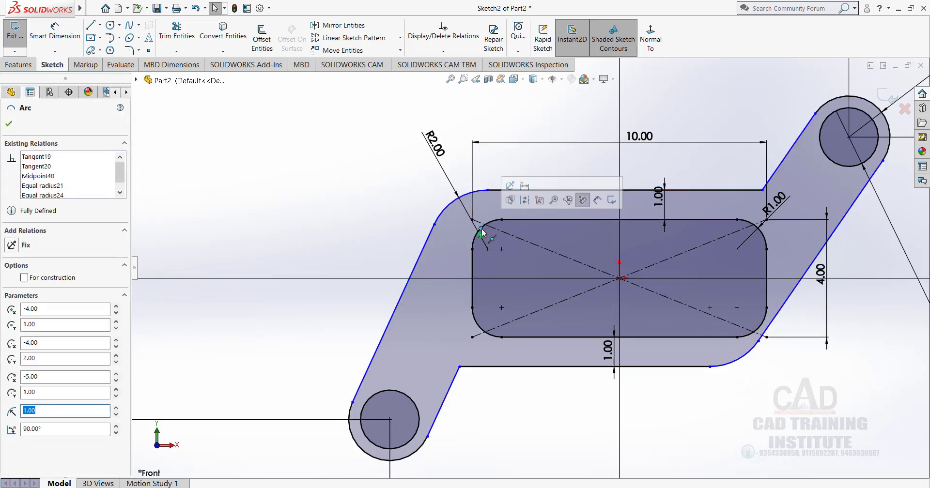
left_click(454, 201, "ctrl")
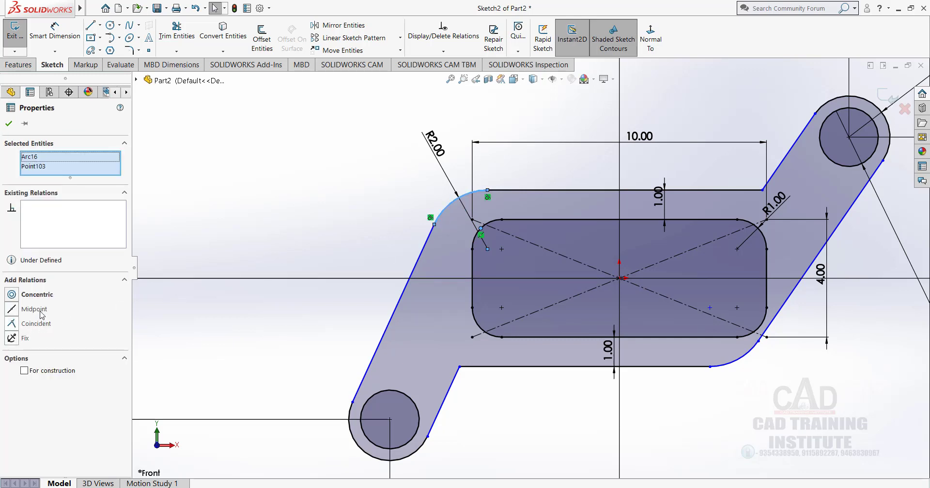
left_click(32, 297)
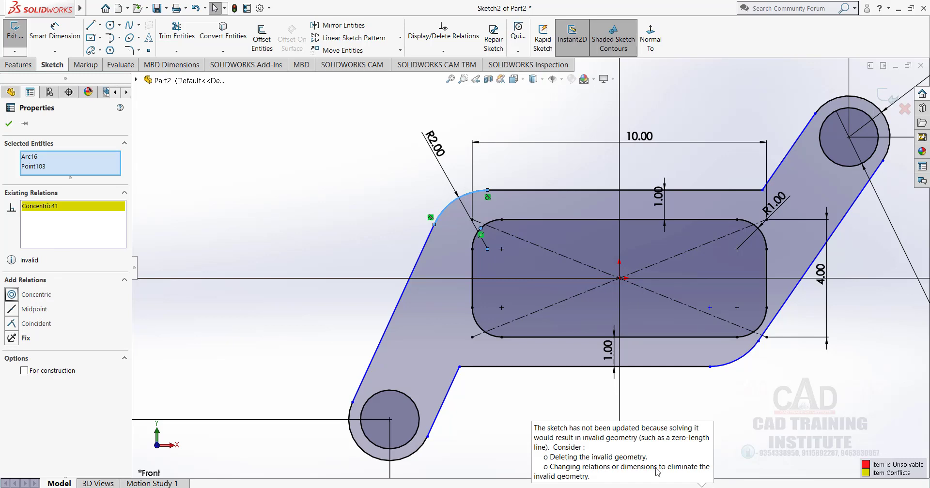
right_click(51, 209)
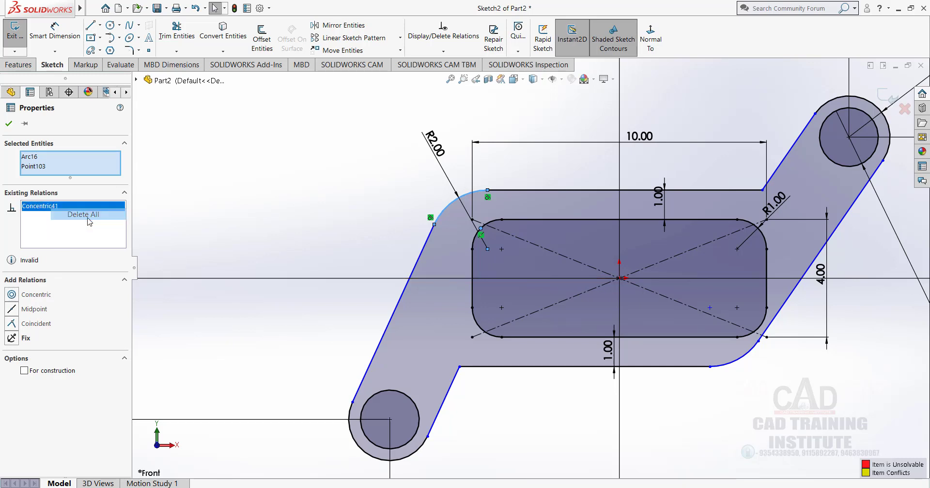
left_click(66, 226)
left_click(10, 124)
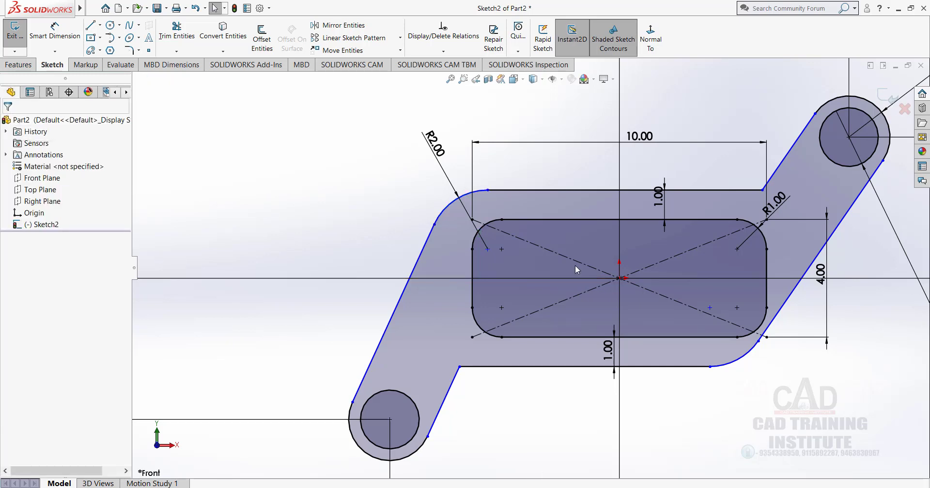
Step: Check the inner fillets in the PDF practice drawing and round both inner arm corners with 3 mm sketch fillets
scroll(574, 265, "up", 2)
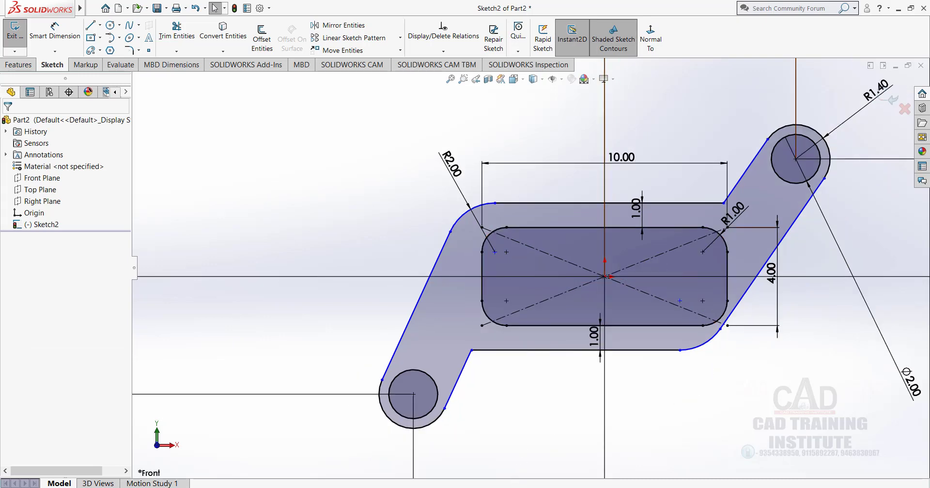
key("alt+Tab")
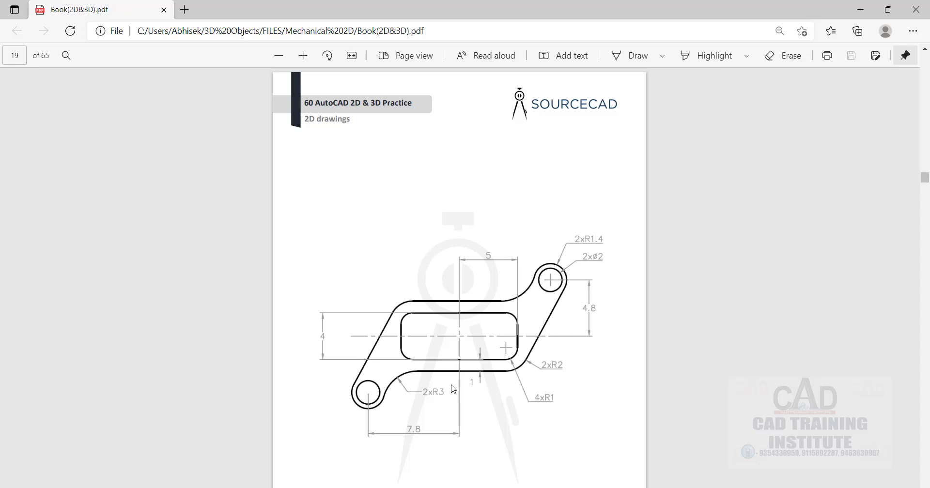
left_click(861, 9)
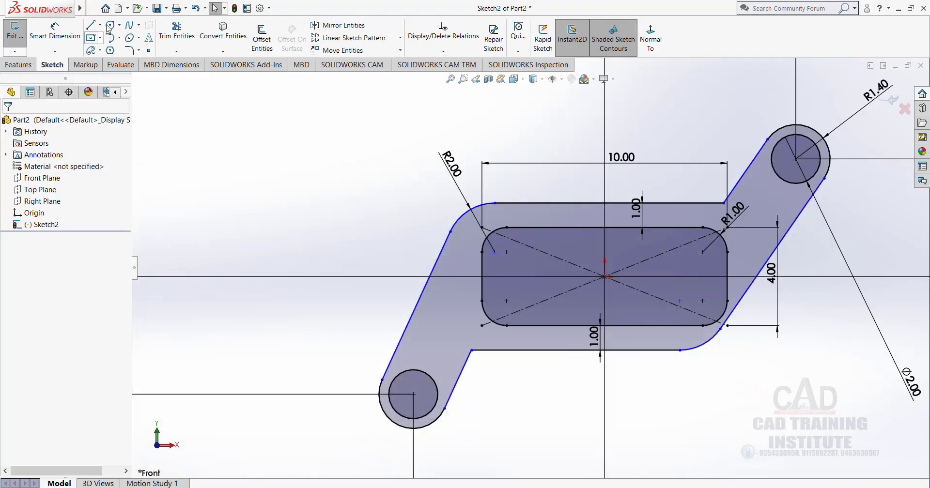
left_click(128, 51)
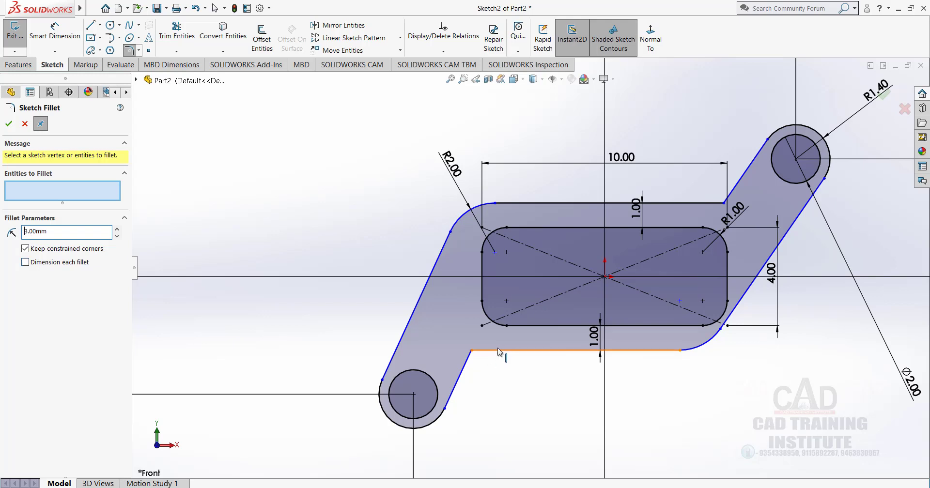
left_click(471, 350)
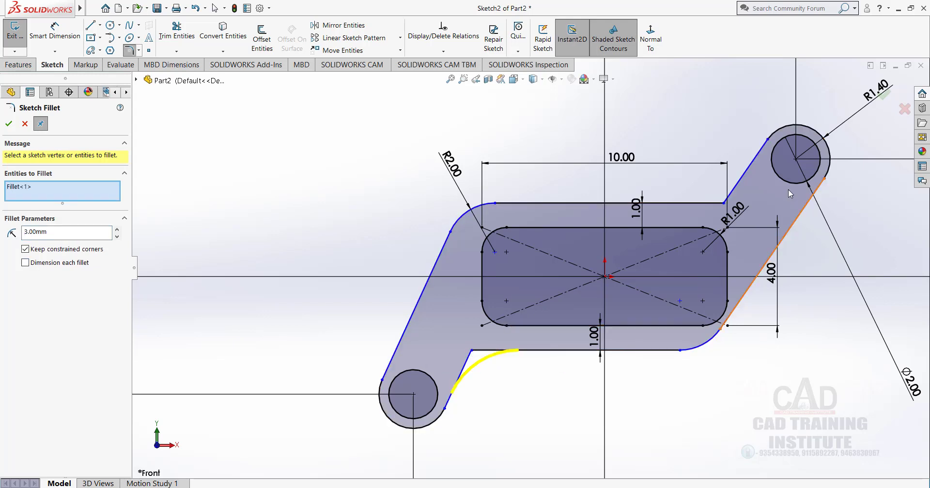
left_click(723, 203)
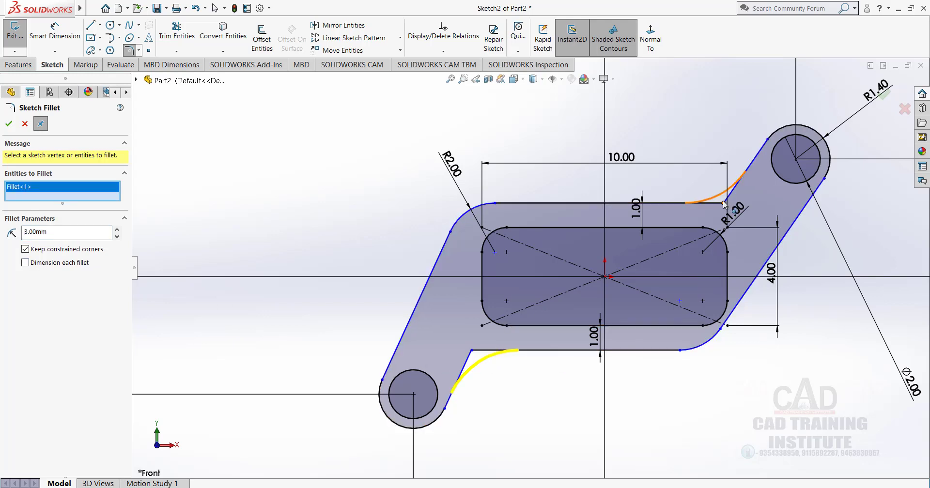
left_click(8, 124)
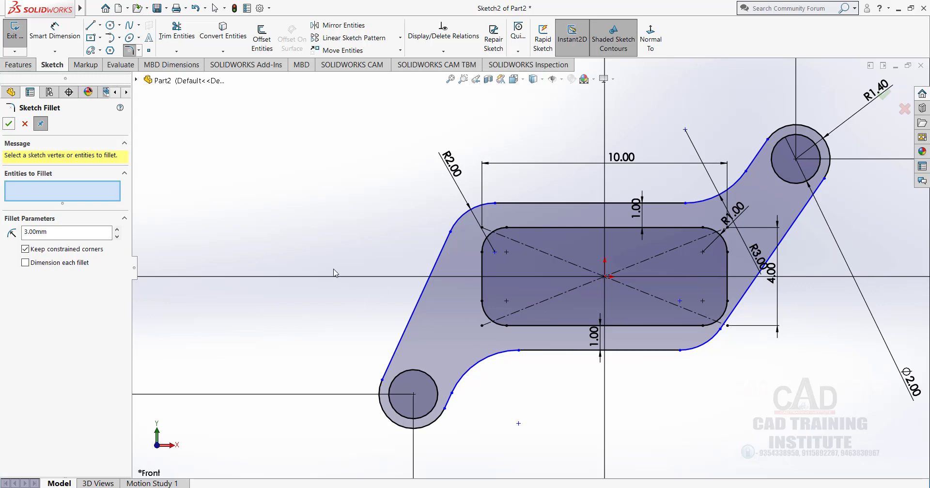
left_click(9, 123)
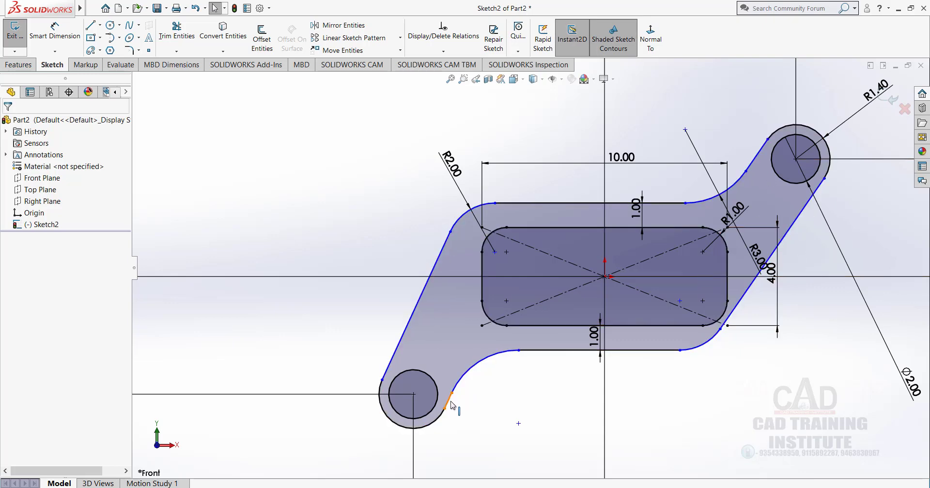
Step: Try to merge the two endpoints of the short line between the lower-left end arc and the 3 mm fillet
scroll(449, 400, "down", 4)
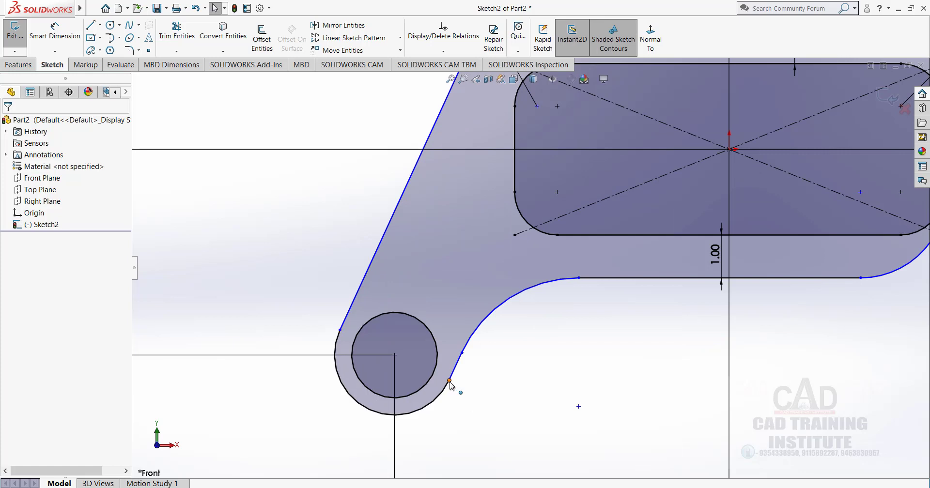
left_click(450, 381)
left_click(462, 353, "ctrl")
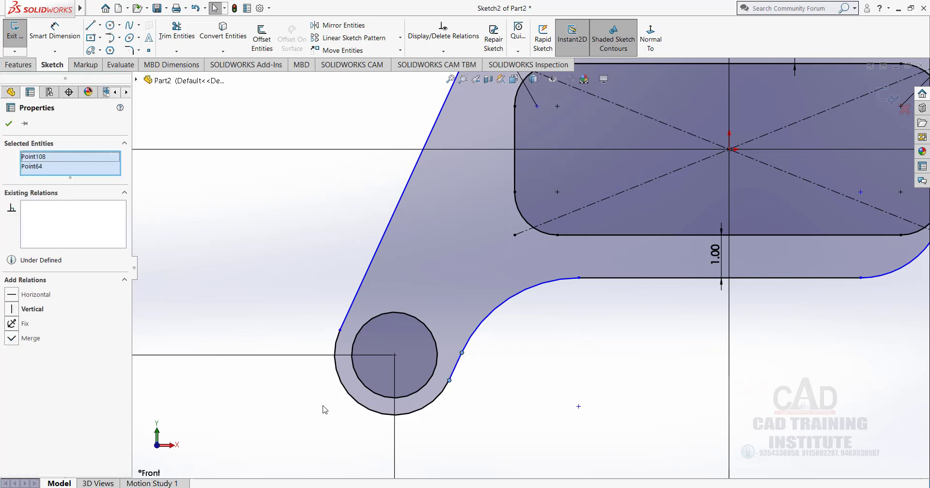
left_click(15, 340)
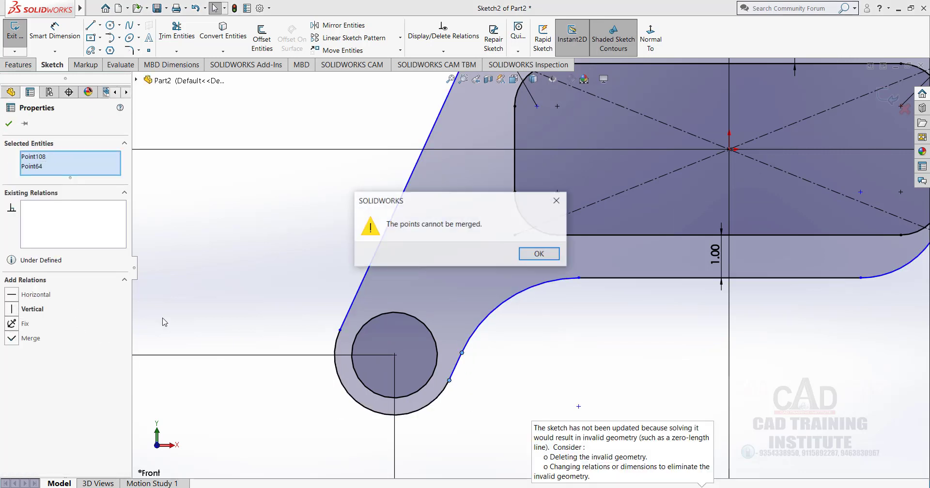
left_click(536, 254)
Step: Delete the short line beside the lower-left end arc and merge the 3 mm fillet's endpoint with the end arc's endpoint
scroll(421, 361, "down", 5)
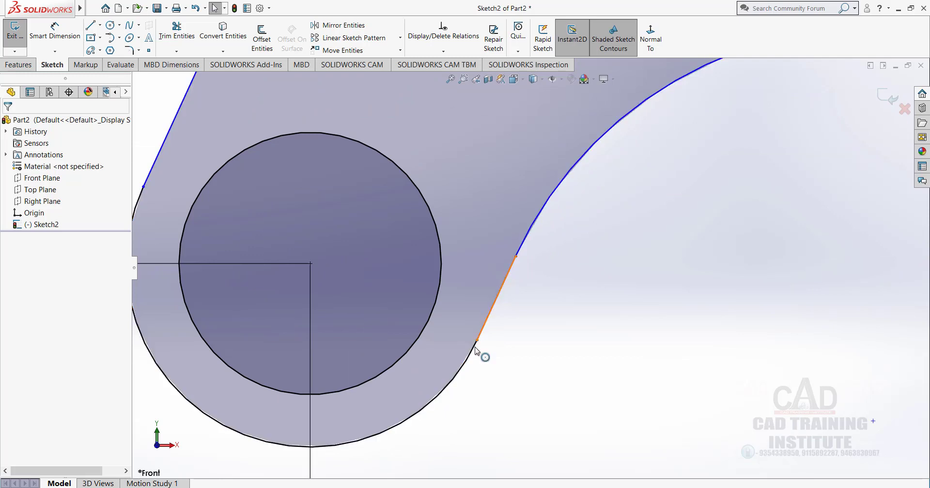
left_click(504, 291)
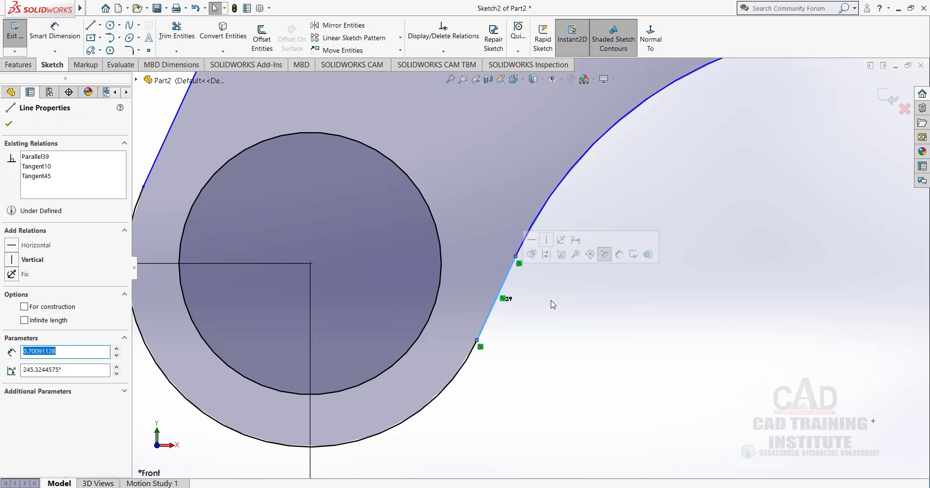
key("Delete")
left_click(515, 257)
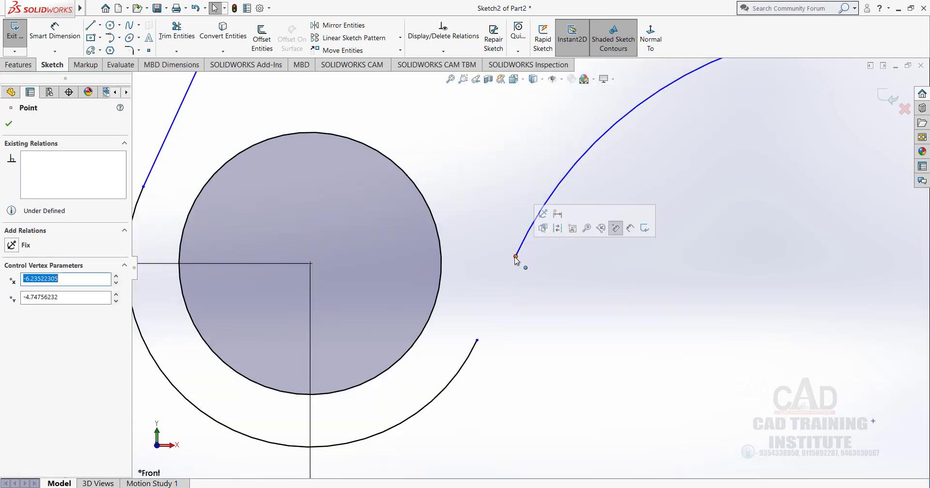
left_click(477, 341, "ctrl")
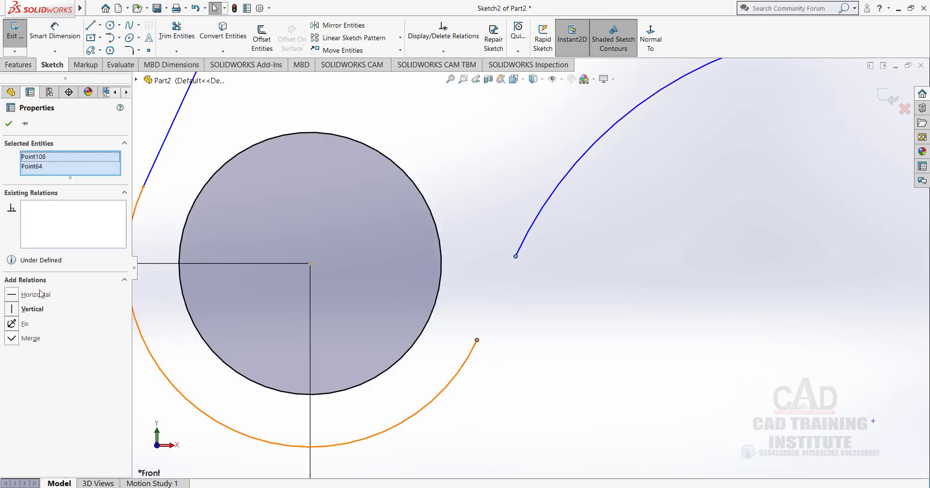
left_click(11, 338)
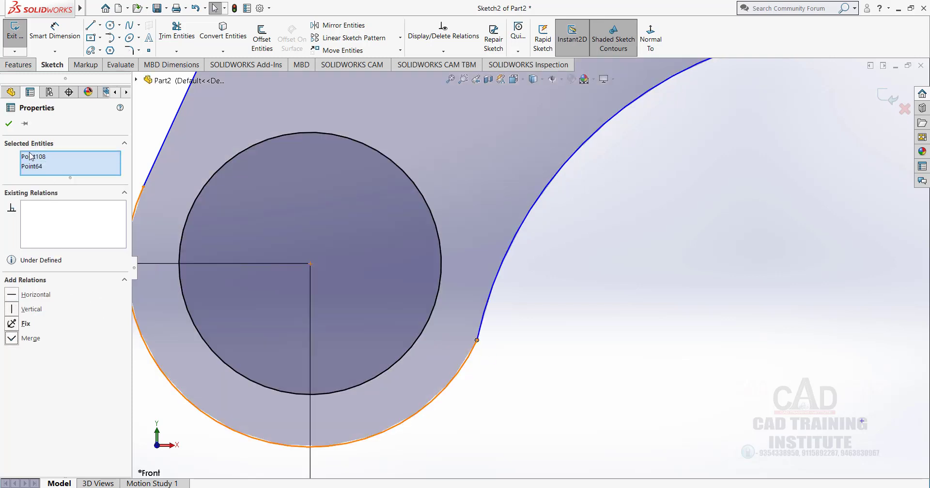
left_click(8, 124)
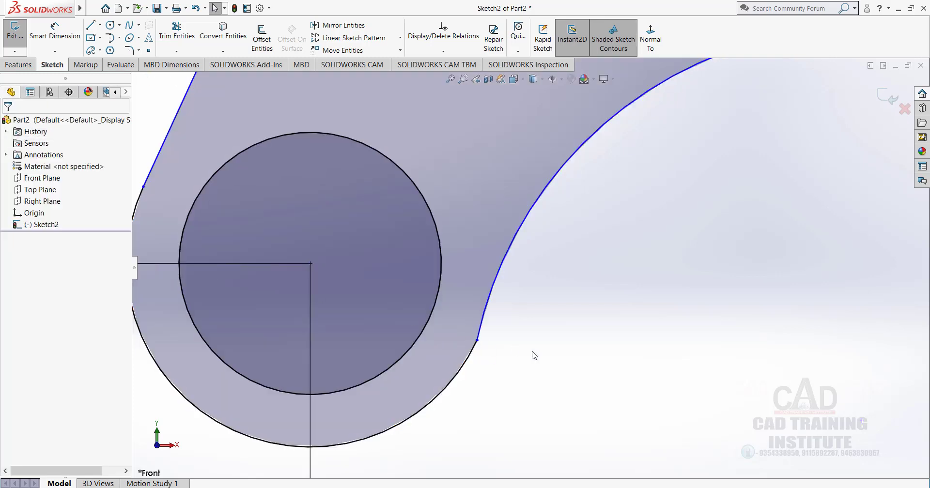
Step: Make the lower-left end arc and the adjoining 3 mm fillet arc tangent
left_click(474, 364)
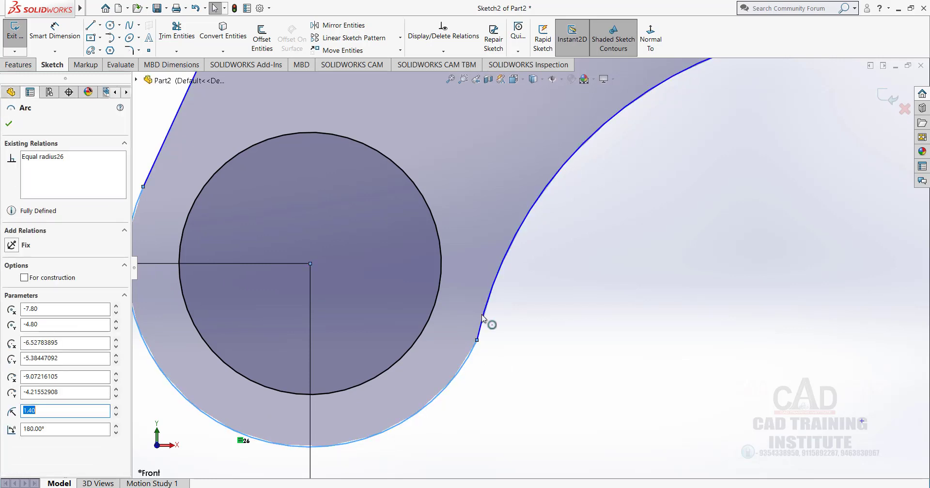
left_click(481, 335, "ctrl")
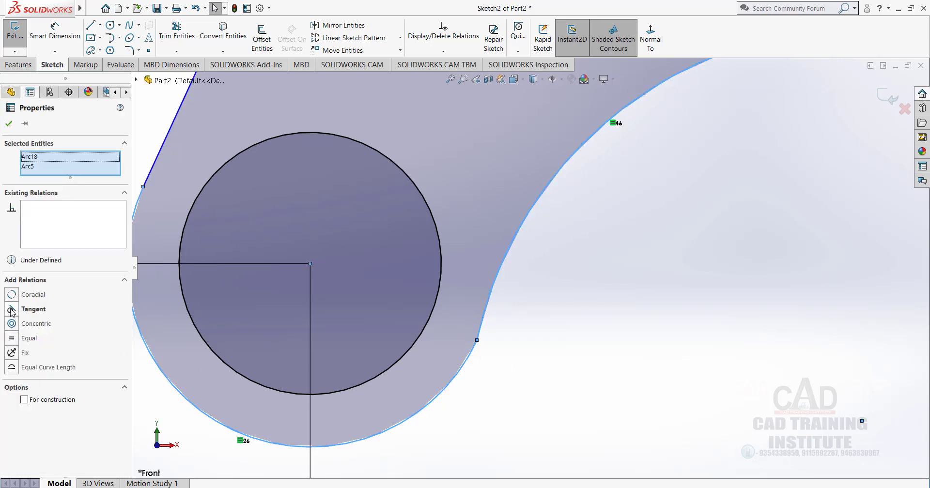
left_click(11, 309)
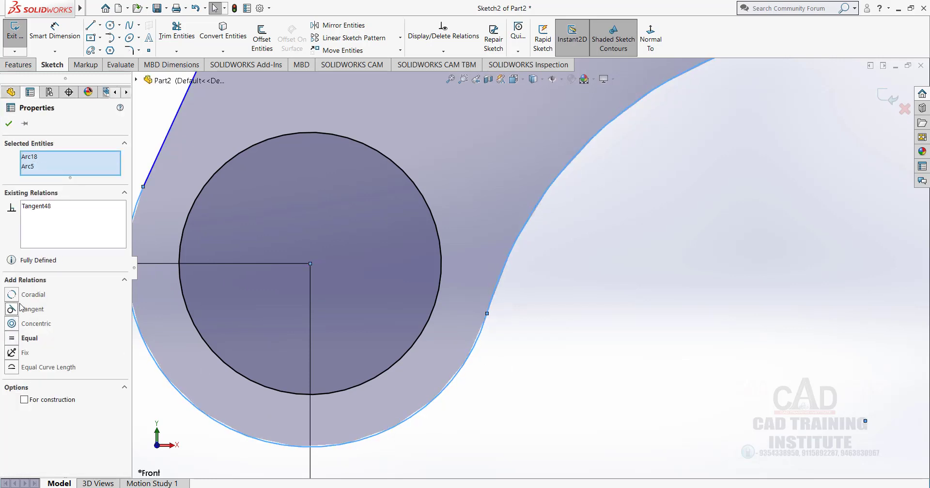
left_click(8, 123)
scroll(488, 387, "up", 3)
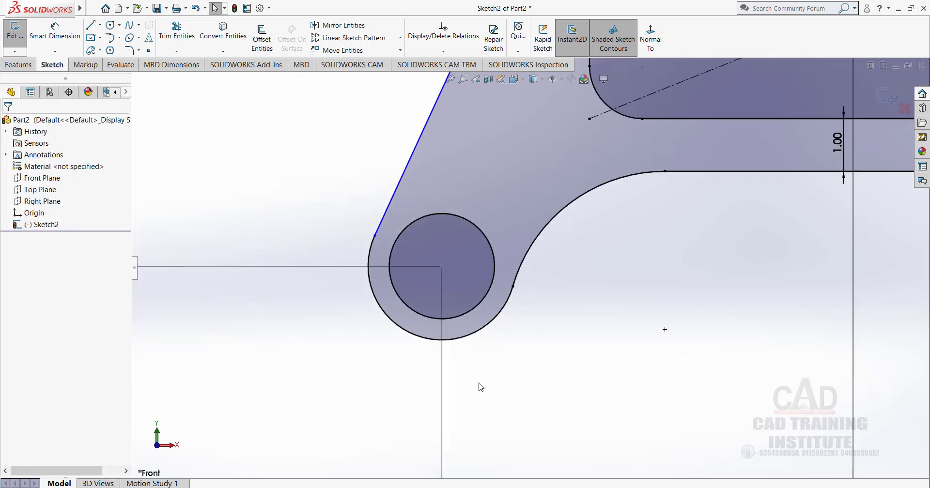
scroll(456, 395, "up", 5)
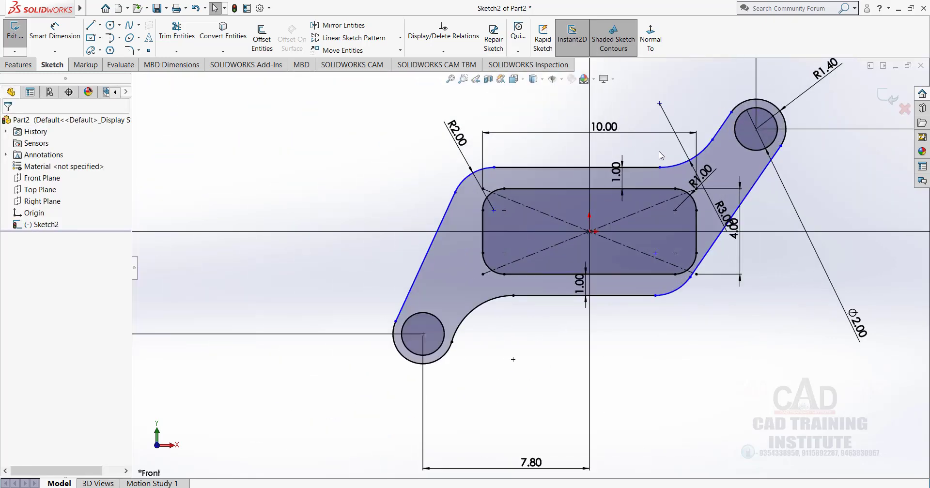
scroll(660, 155, "down", 2)
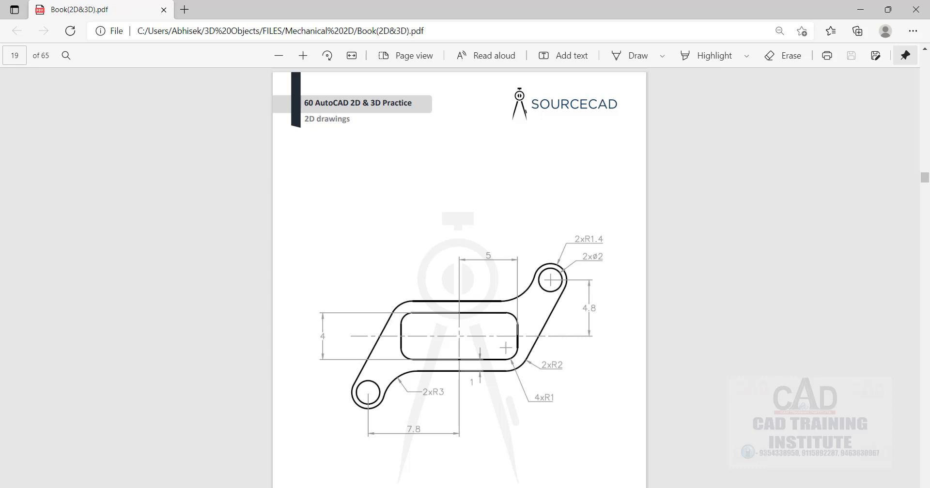
Step: Return to the SOLIDWORKS sketch, move the lower-right outer fillet's upper endpoint outward, and check the relation between the right arm's straight edges
left_click(513, 468)
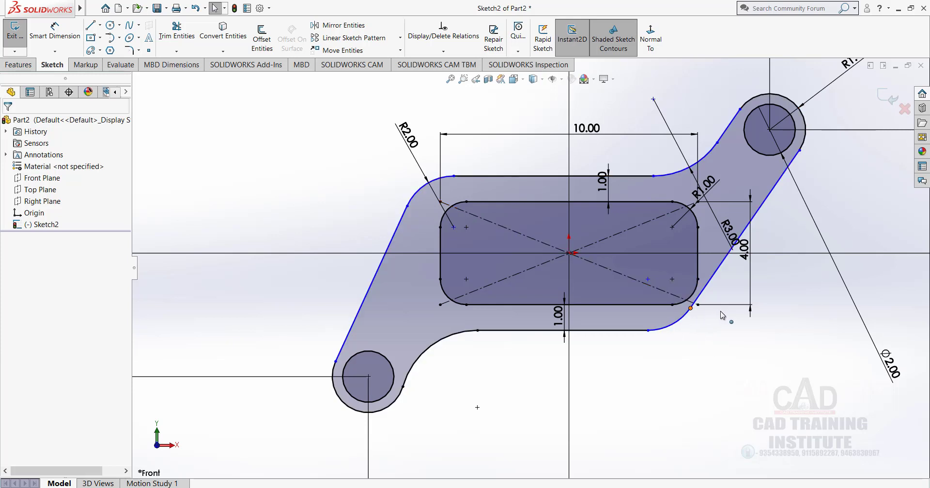
left_click_drag(690, 308, 713, 315)
left_click(731, 127)
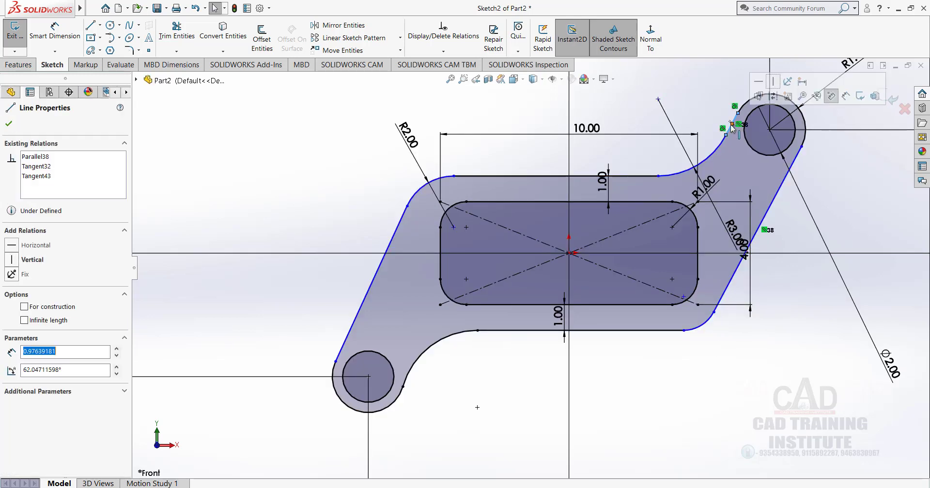
left_click(767, 217, "ctrl")
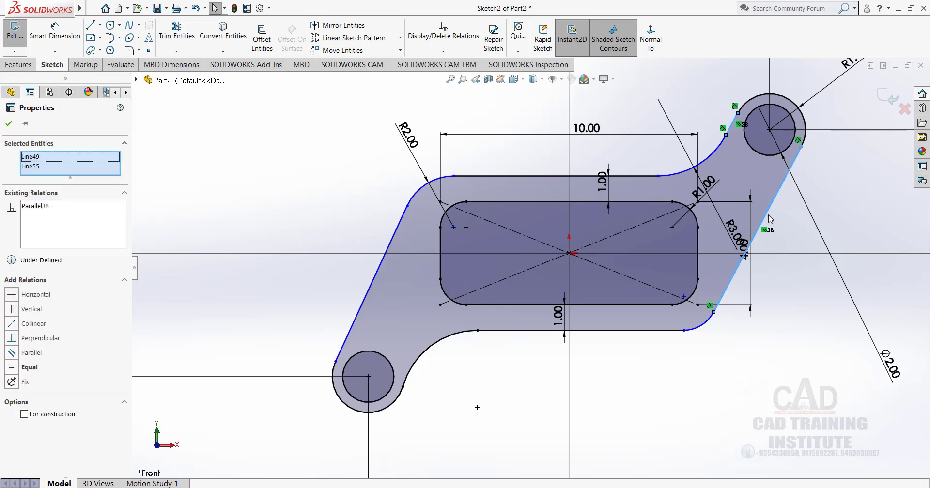
left_click(789, 241)
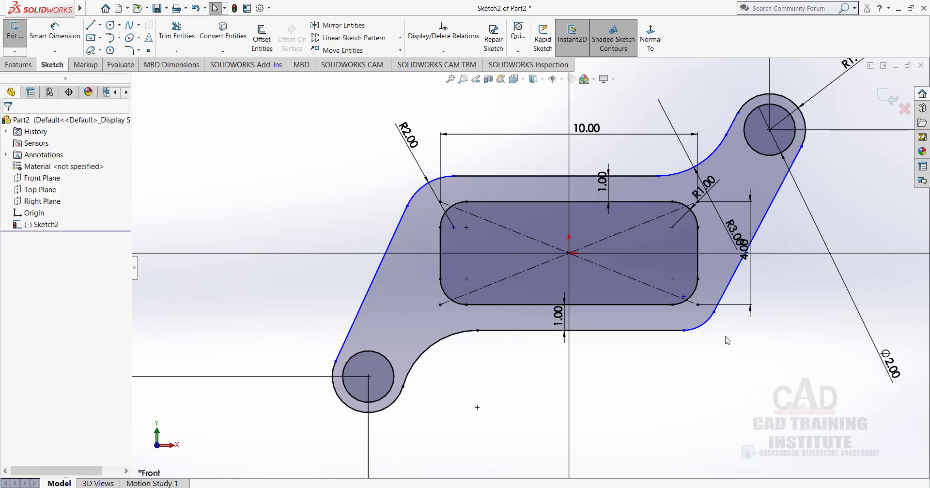
mouse_move(714, 312)
left_mouse_down()
mouse_move(752, 314)
mouse_move(721, 305)
left_mouse_up()
left_click(717, 367)
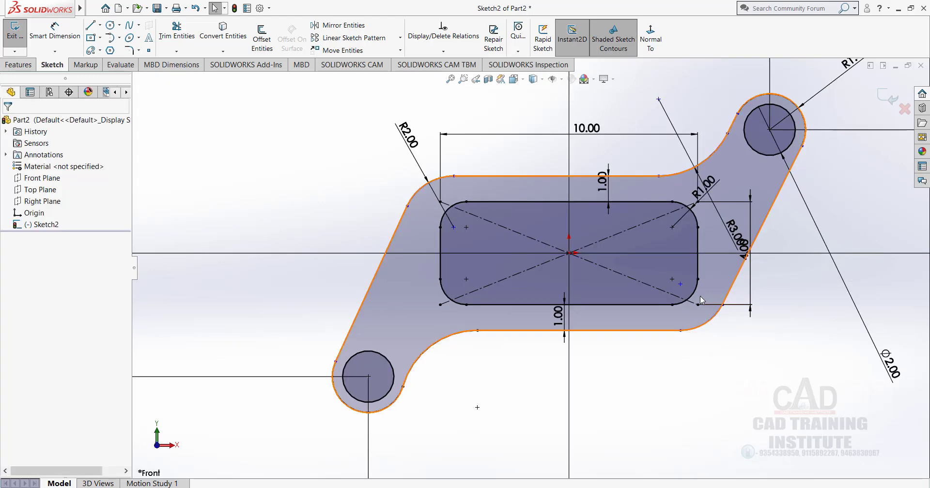
Step: Make the lower-right outer fillet arc concentric with the rectangular cutout's lower-right corner arc
scroll(699, 295, "up", 3)
left_click(670, 294)
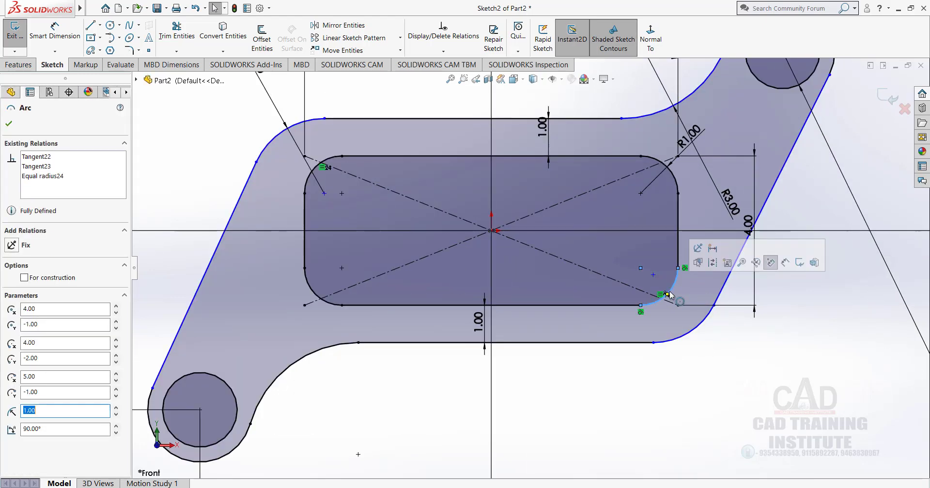
left_click(699, 333, "ctrl")
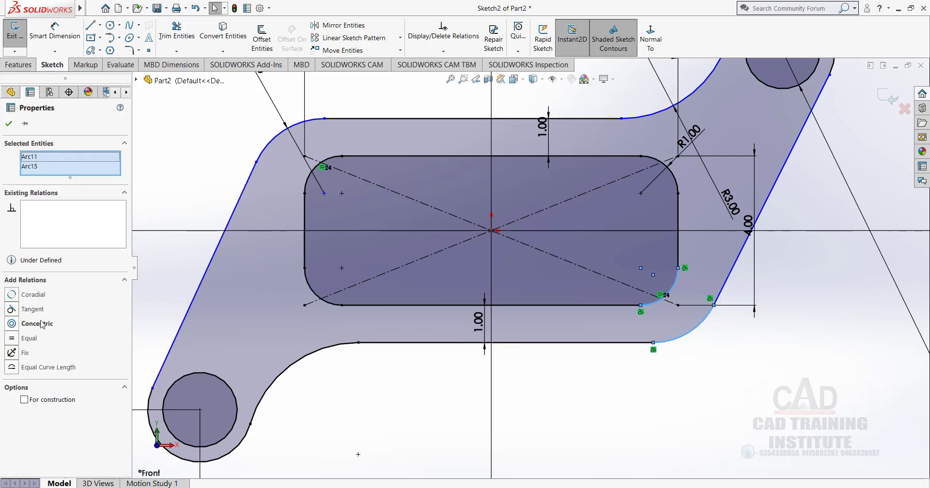
left_click(12, 324)
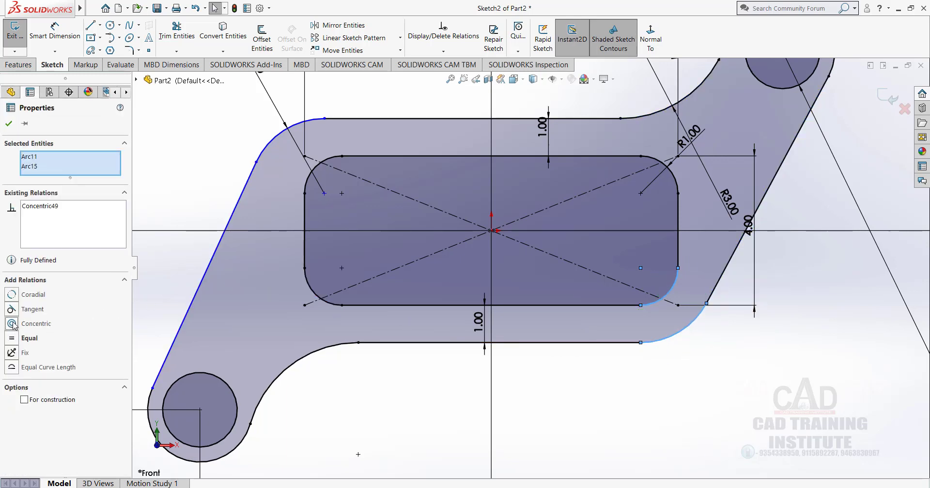
left_click(8, 124)
Step: Try a concentric relation between the upper-left outer fillet arc and the midpoint of the cutout's corner arc, and delete that relation
scroll(532, 267, "up", 5)
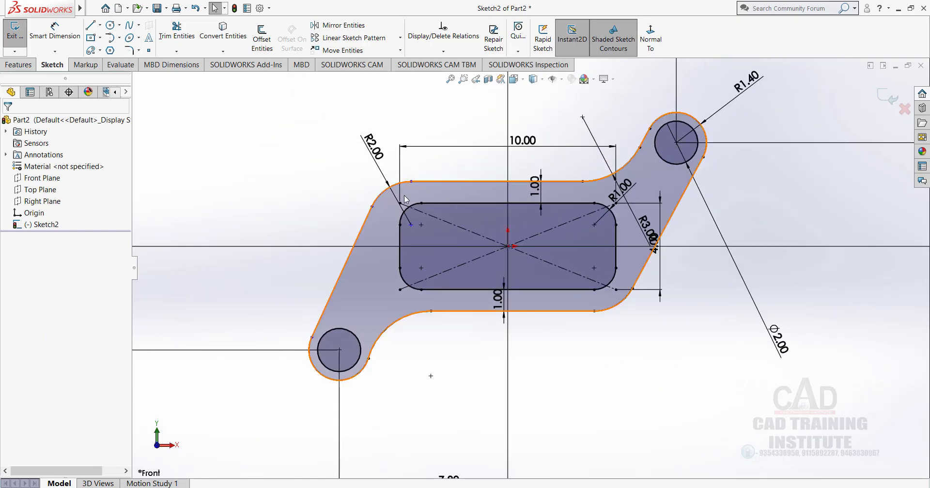
scroll(388, 189, "down", 2)
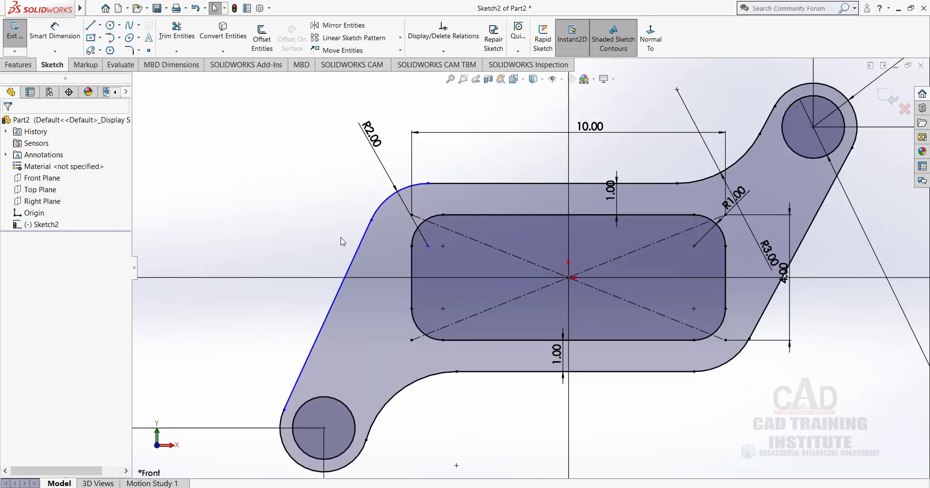
left_click(422, 226)
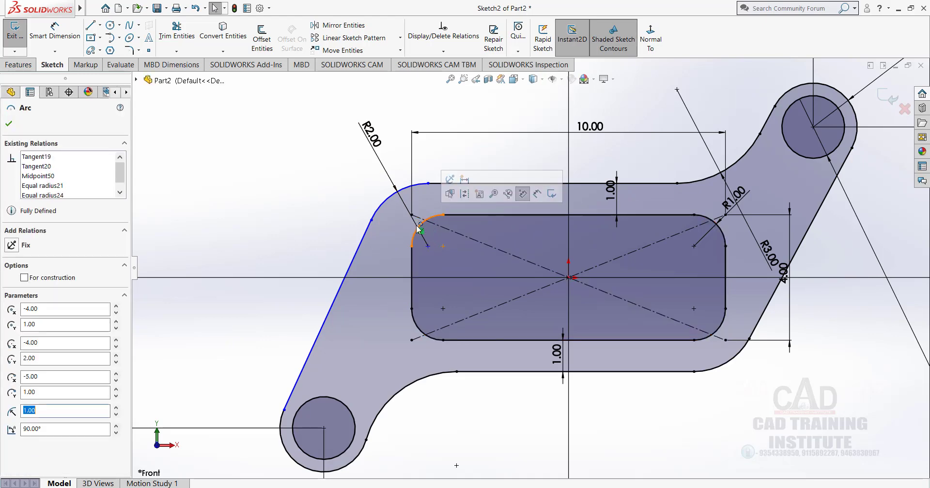
left_click(385, 202, "ctrl")
left_click(15, 294)
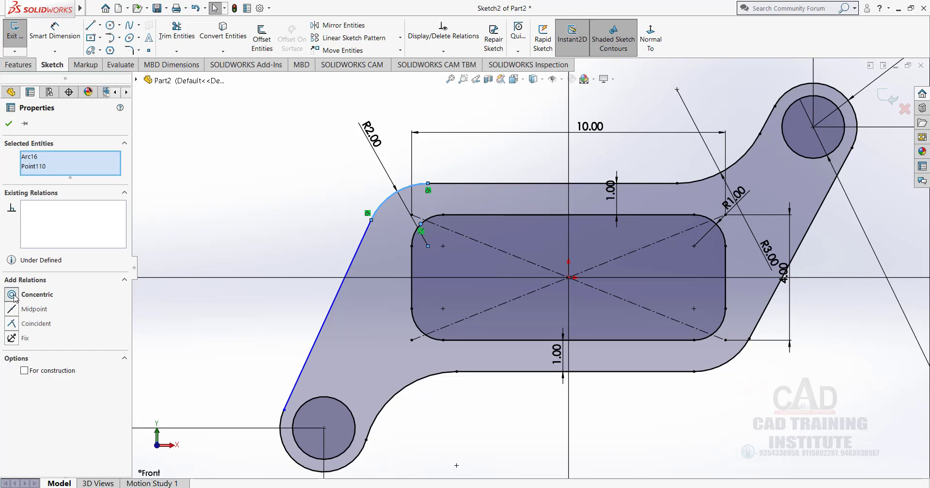
right_click(46, 213)
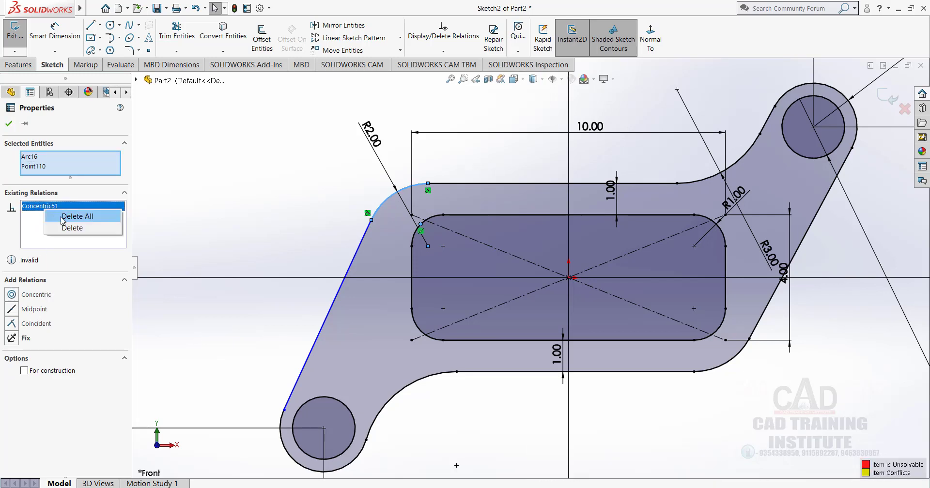
left_click(73, 227)
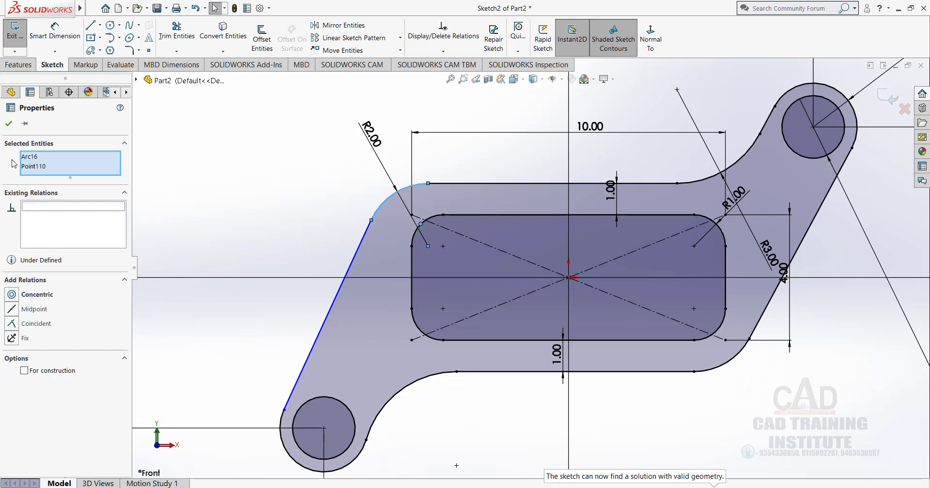
left_click(9, 124)
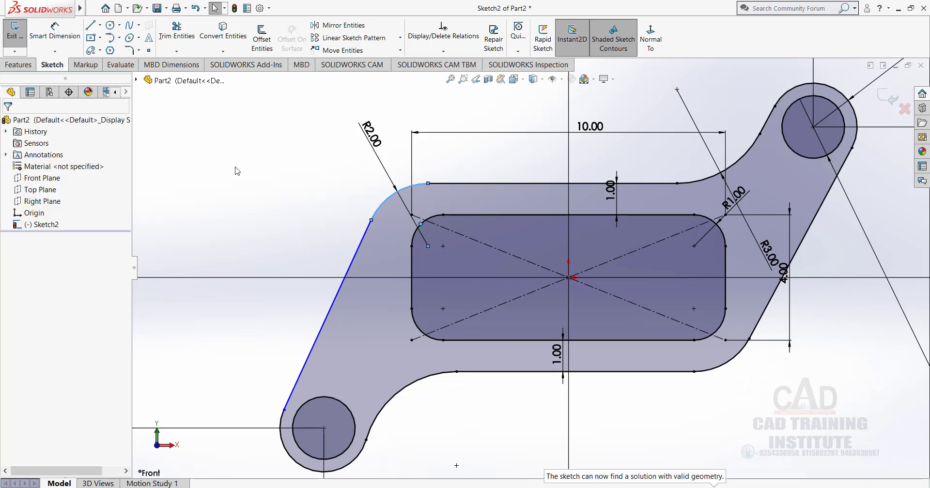
Step: Try to merge the upper-left outer fillet's centre with the cutout corner arc's centre, and undo the move
left_click(433, 251)
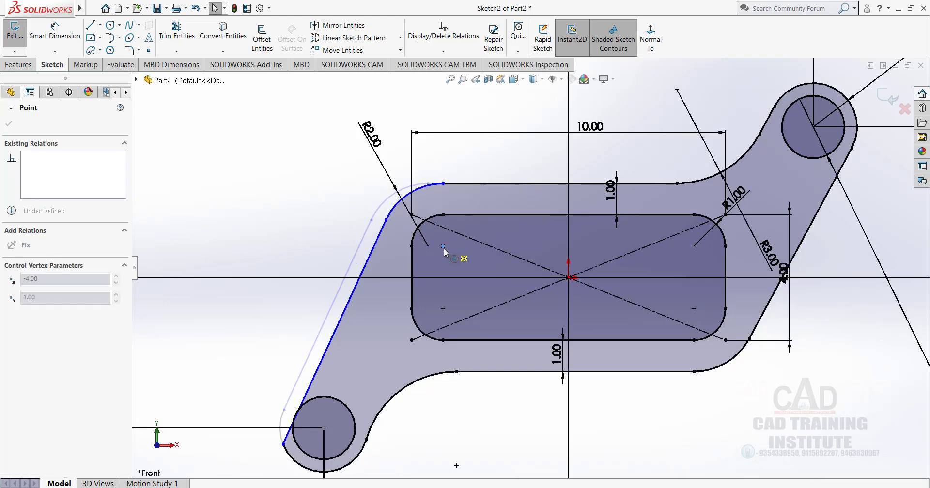
left_click_drag(433, 250, 443, 247)
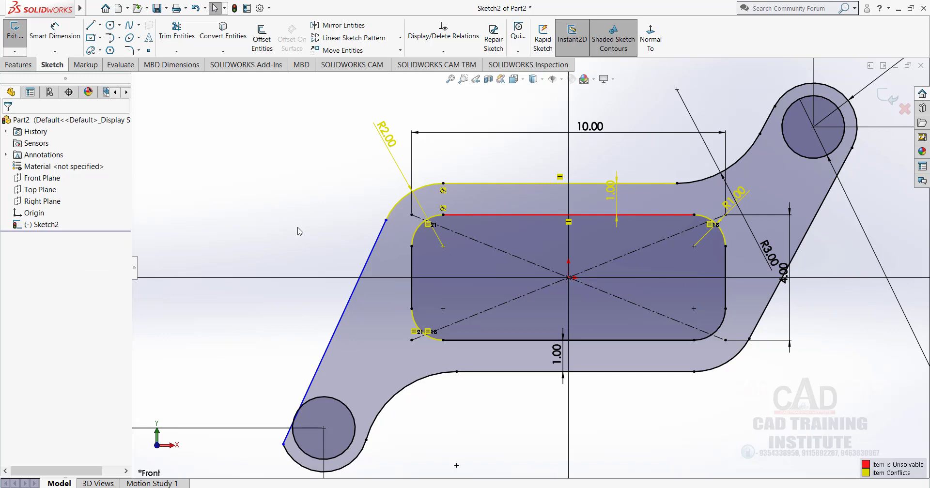
key("ctrl+z")
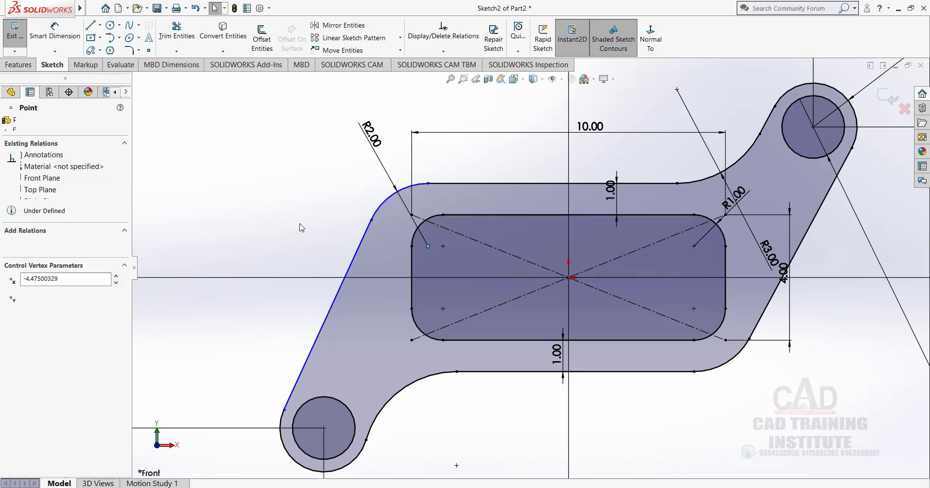
left_click(300, 223)
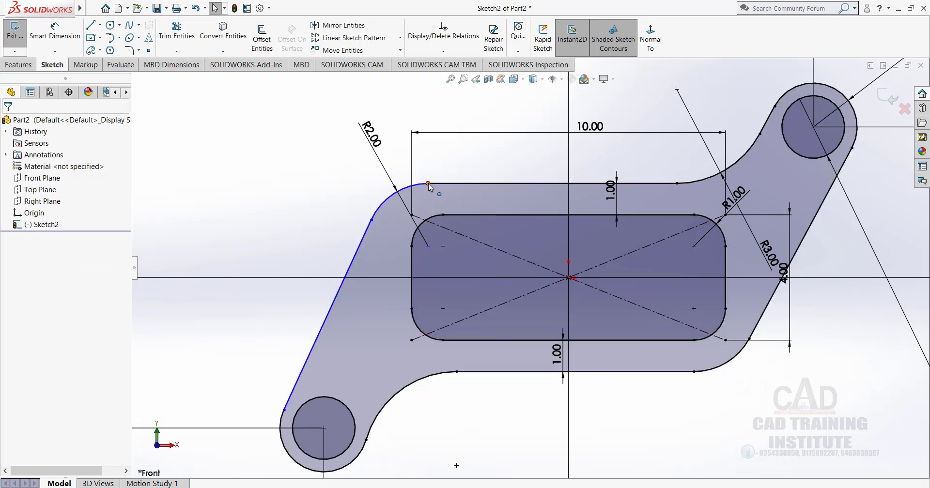
Step: Move the upper-left outer fillet's top endpoint above the cutout corner arc's top endpoint and align both points with a Vertical relation
left_click_drag(428, 184, 444, 190)
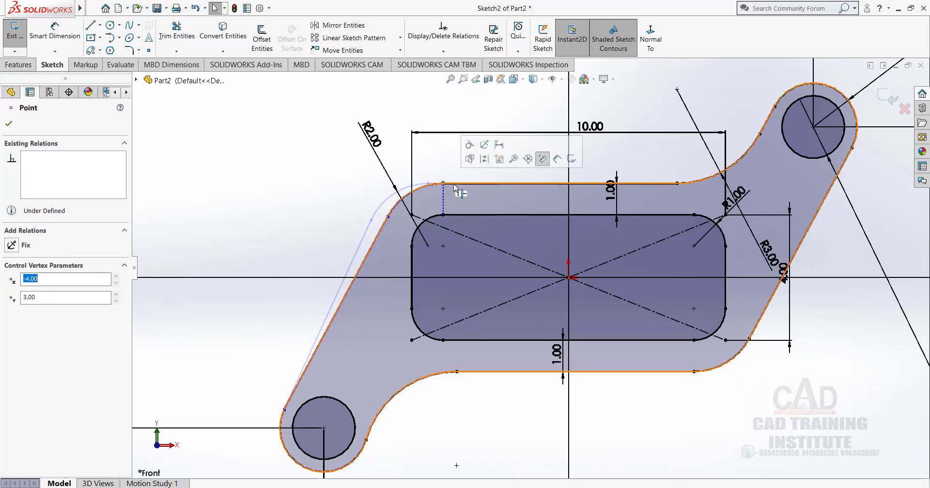
left_click(321, 196)
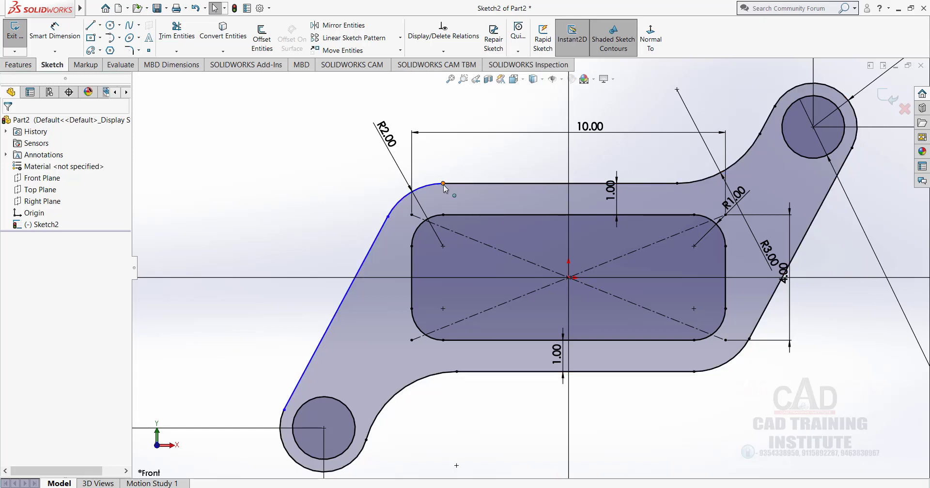
left_click(443, 183)
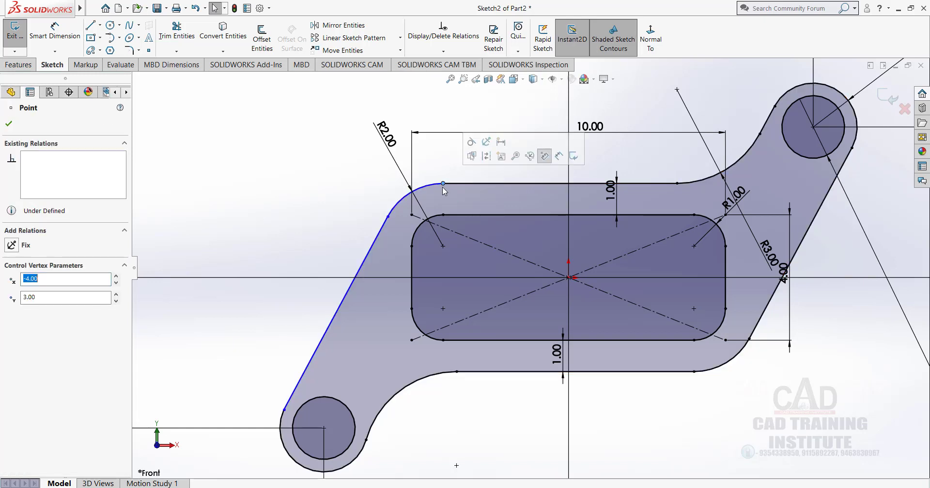
left_click(443, 214, "ctrl")
left_click(31, 309)
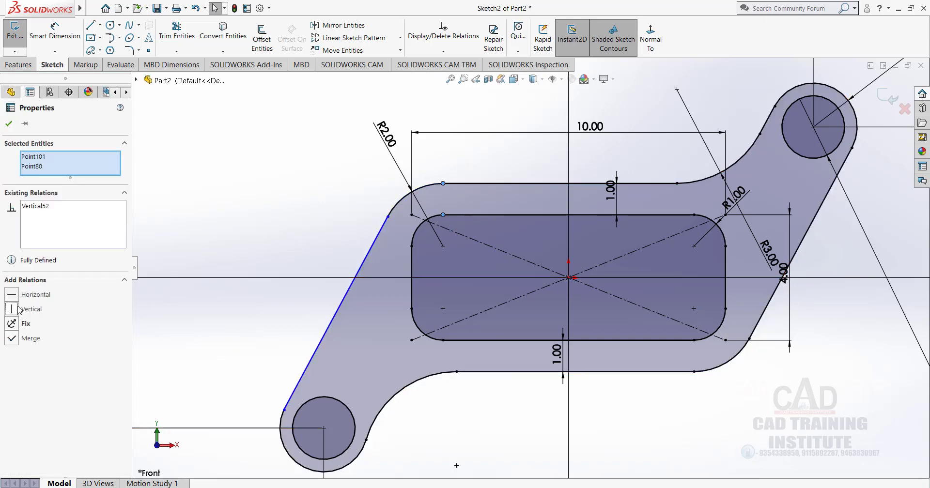
left_click(9, 124)
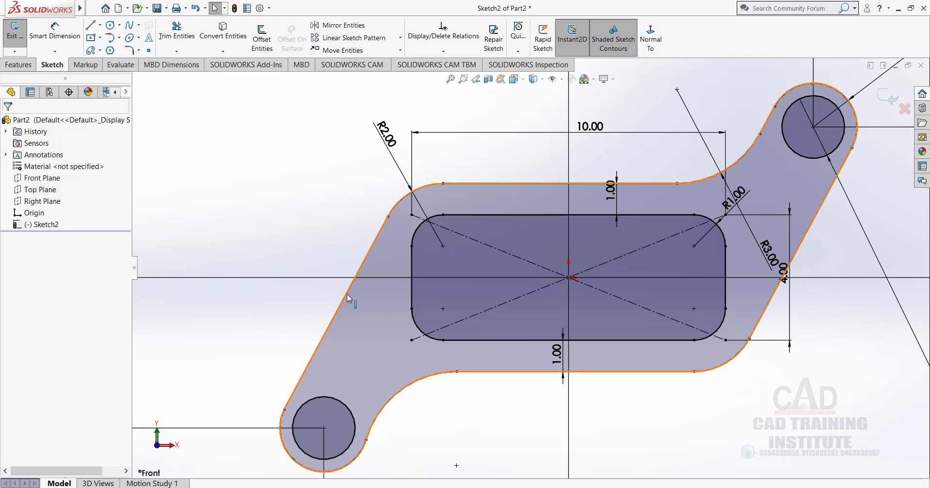
Step: Dimension the horizontal distance from the origin to the lower endpoint of the left slanted edge, accepting the proposed value
scroll(352, 295, "up", 1)
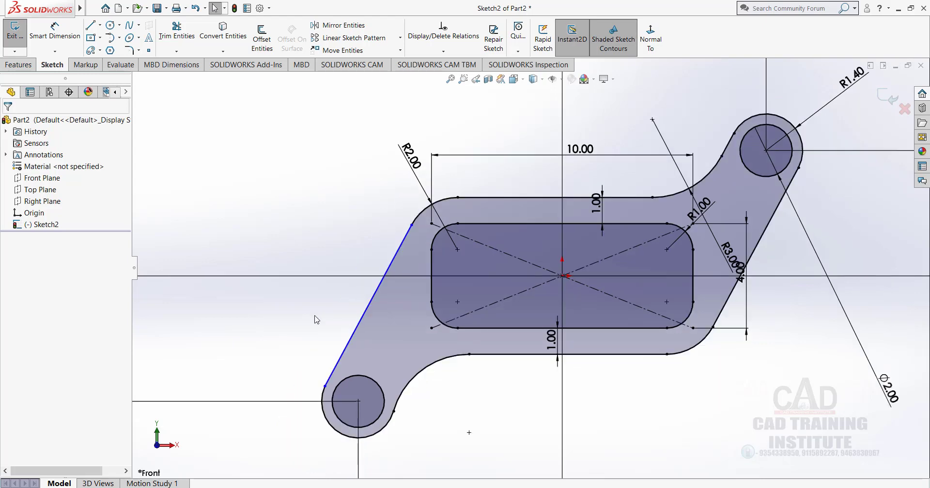
scroll(344, 431, "down", 2)
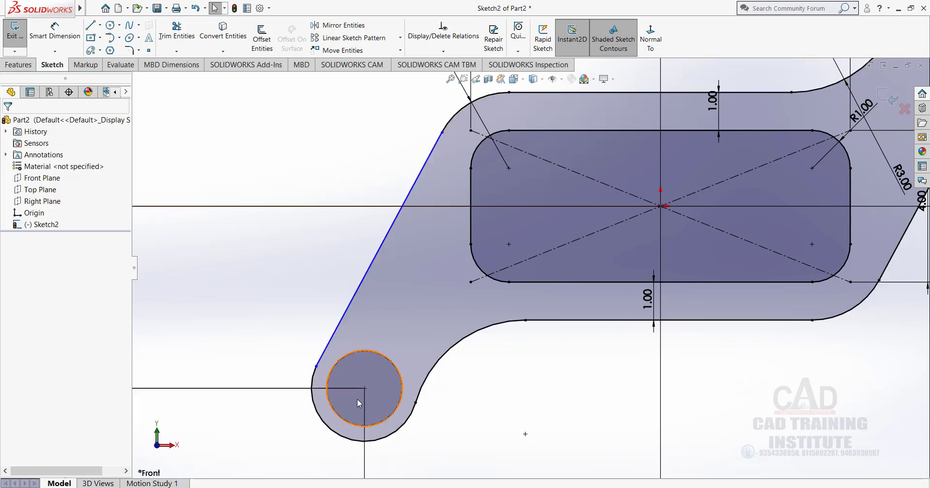
scroll(385, 382, "up", 2)
scroll(385, 294, "up", 1)
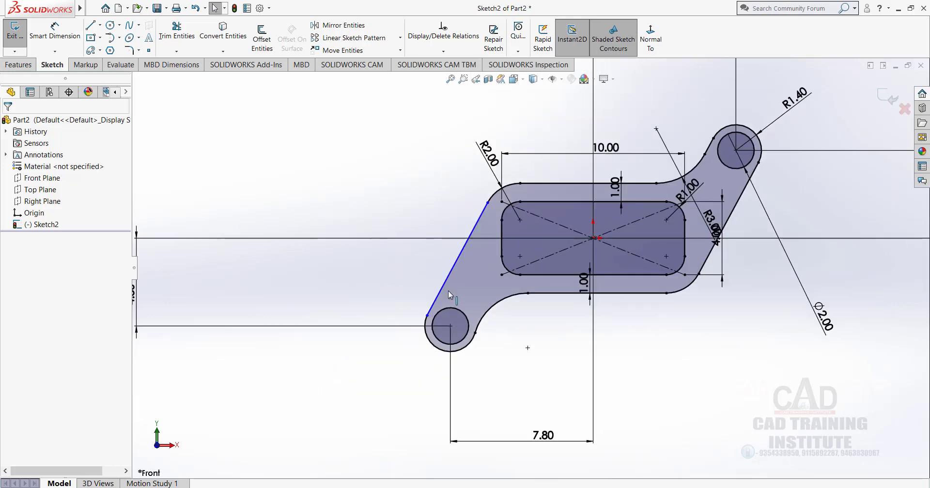
scroll(664, 153, "down", 1)
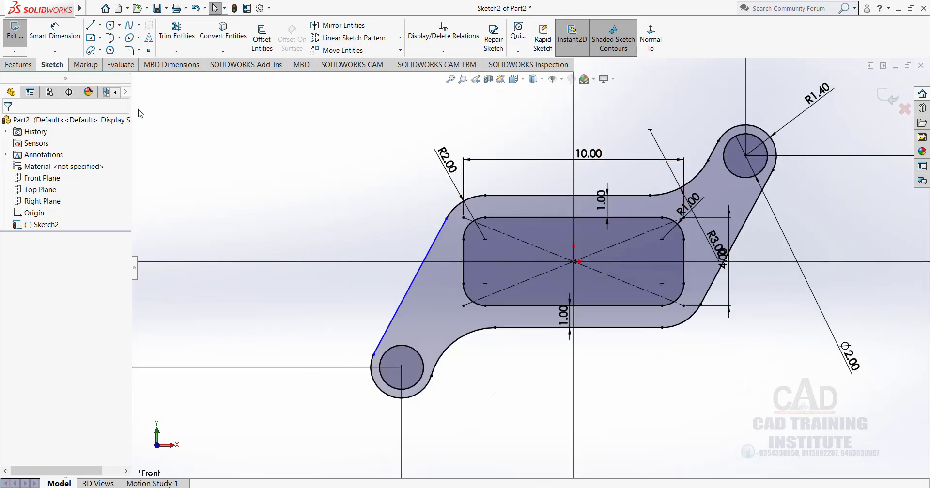
left_click(56, 32)
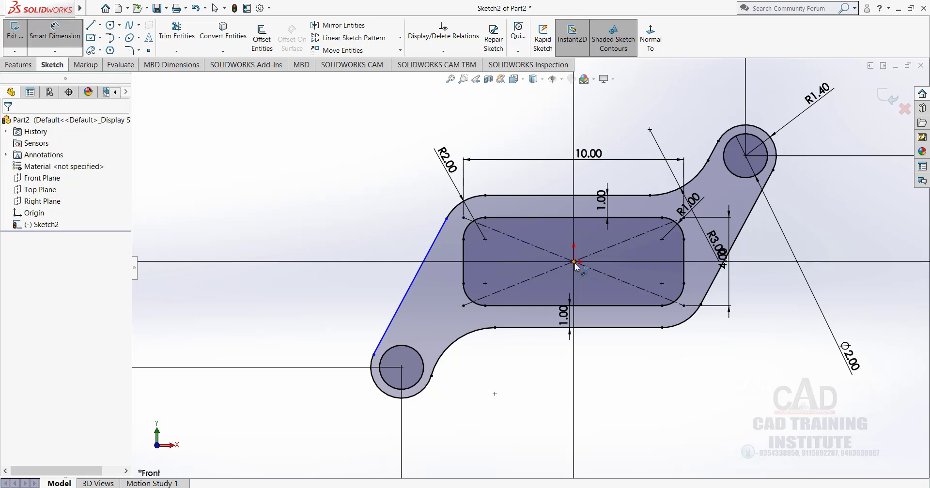
left_click(575, 262)
left_click(373, 354)
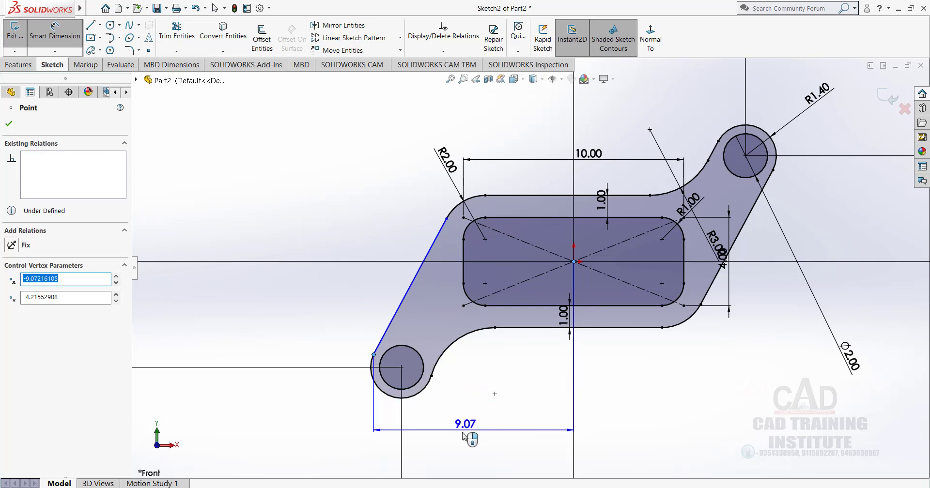
left_click(462, 434)
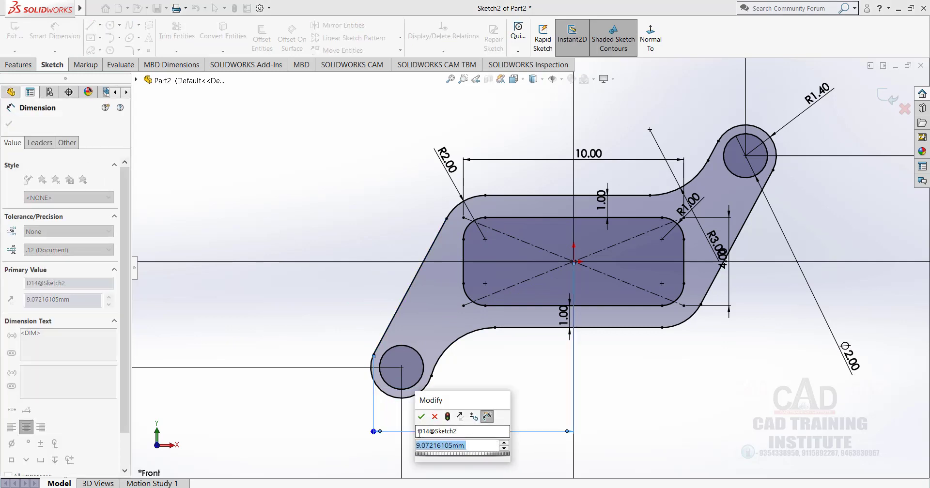
left_click(420, 417)
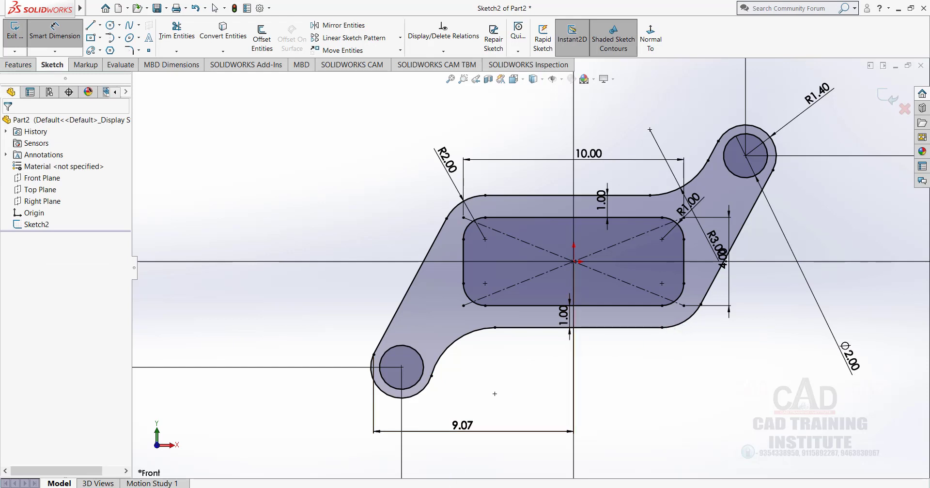
Step: Switch to the PDF practice drawing to compare it with the sketch, and return to inspect the upper-left corner
key("alt+Tab")
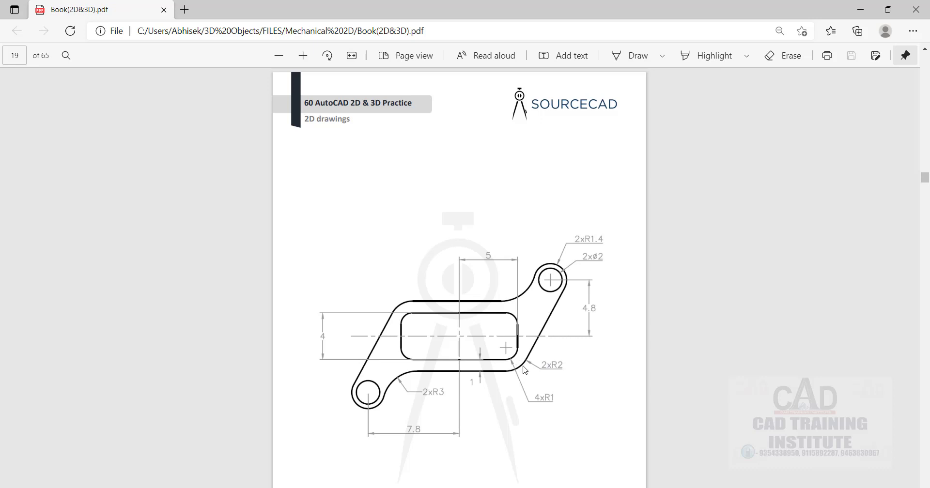
left_click(860, 9)
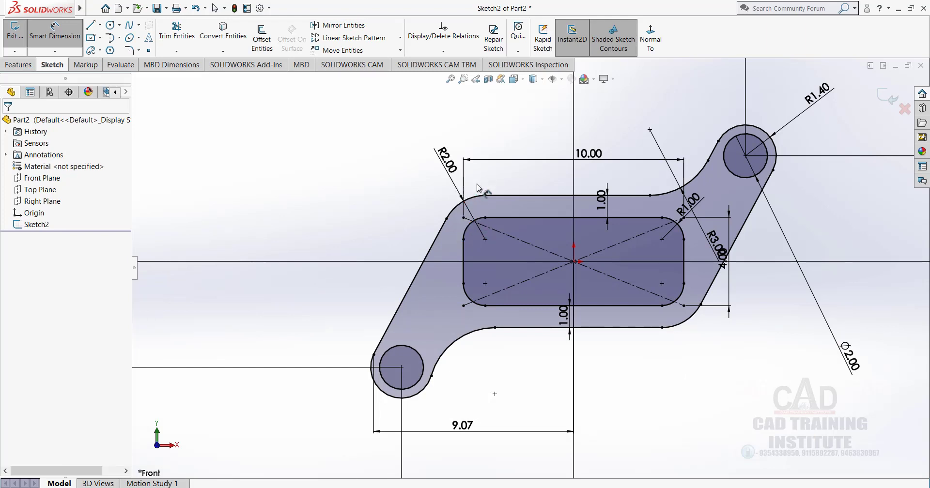
scroll(467, 211, "down", 4)
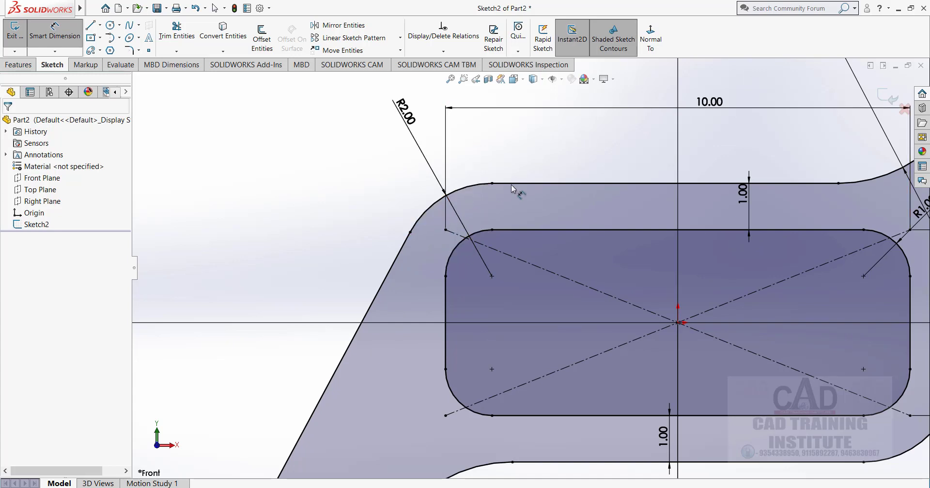
Step: Move the cutout's 4.00 height dimension outward beyond the right slanted edge and exit the sketch
scroll(516, 255, "up", 5)
scroll(723, 258, "down", 1)
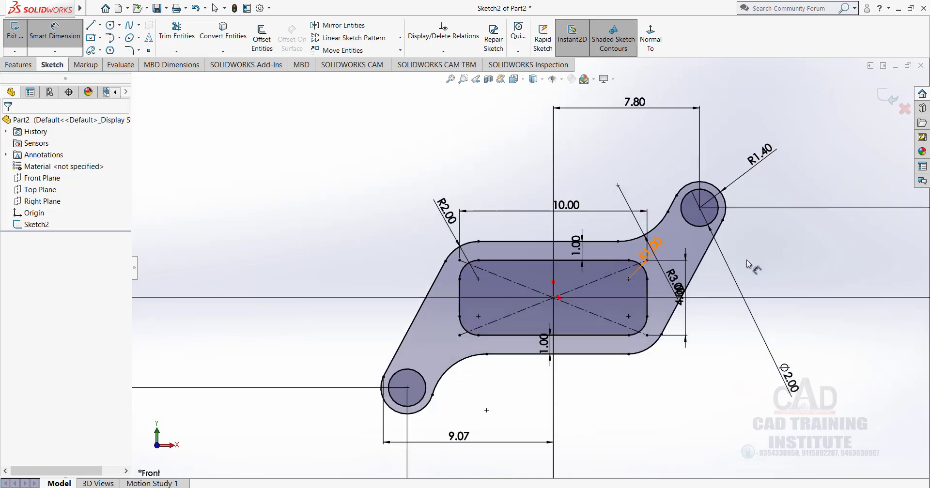
scroll(717, 296, "down", 3)
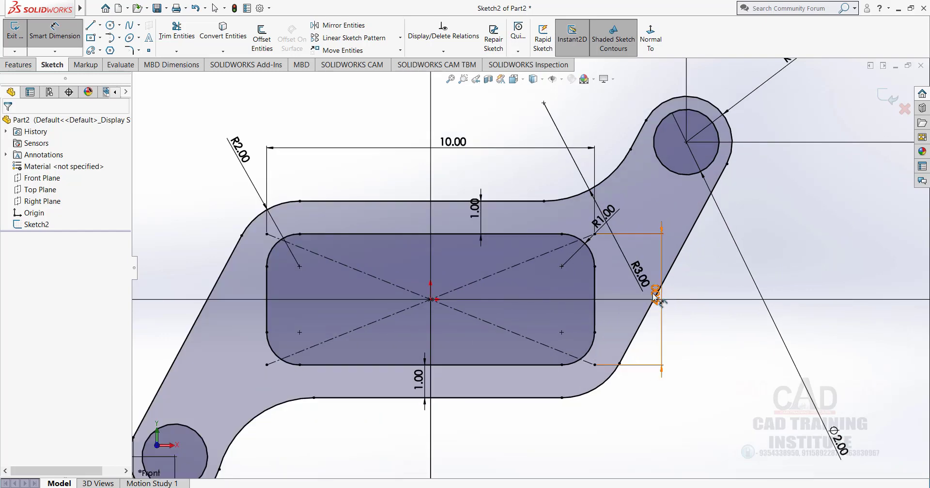
left_click(818, 323)
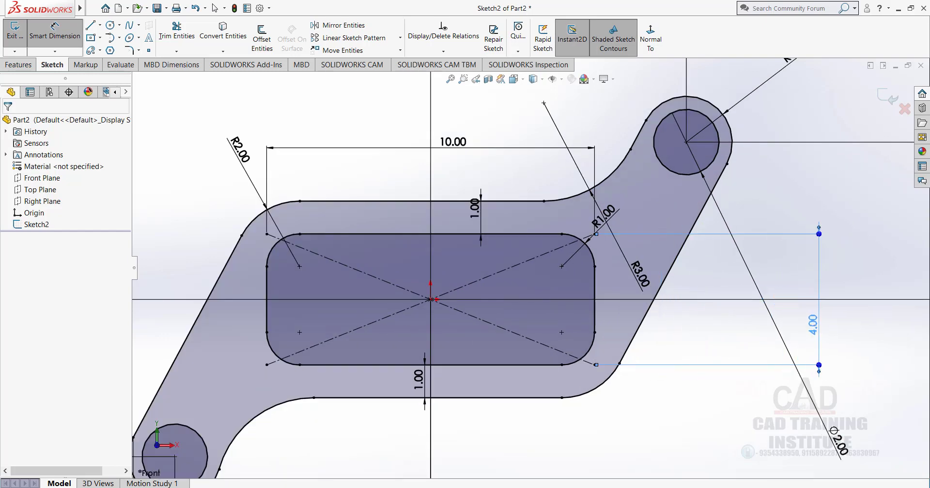
scroll(530, 264, "up", 4)
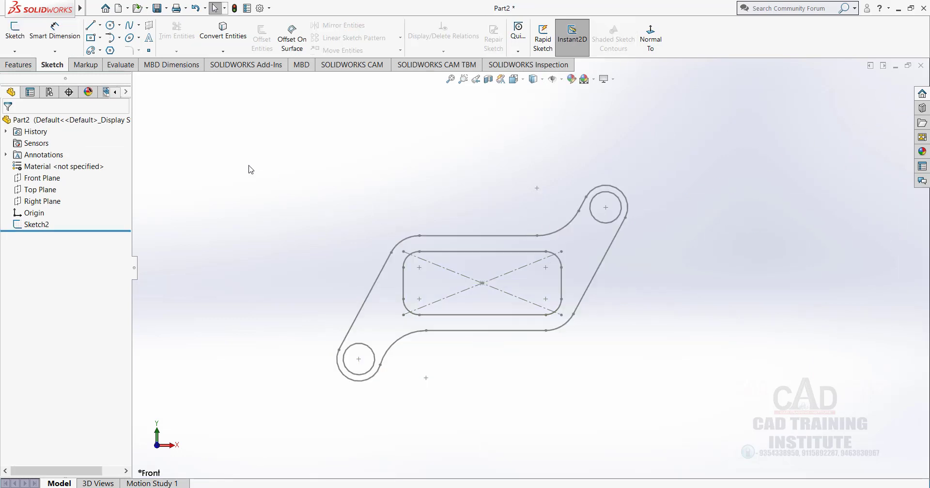
Step: Start a boss extrusion of the plate sketch and clear its selected contours to use the whole profile with the cutout and holes
left_click(18, 65)
left_click(20, 38)
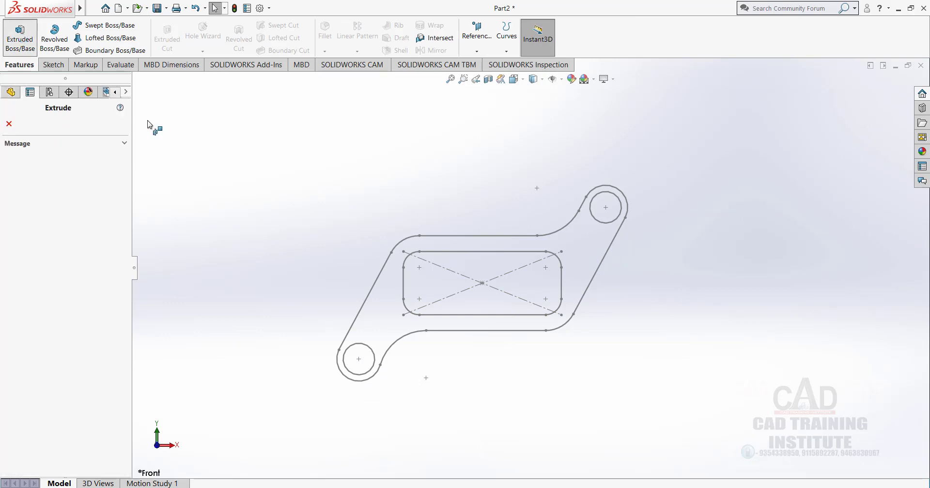
left_click(448, 237)
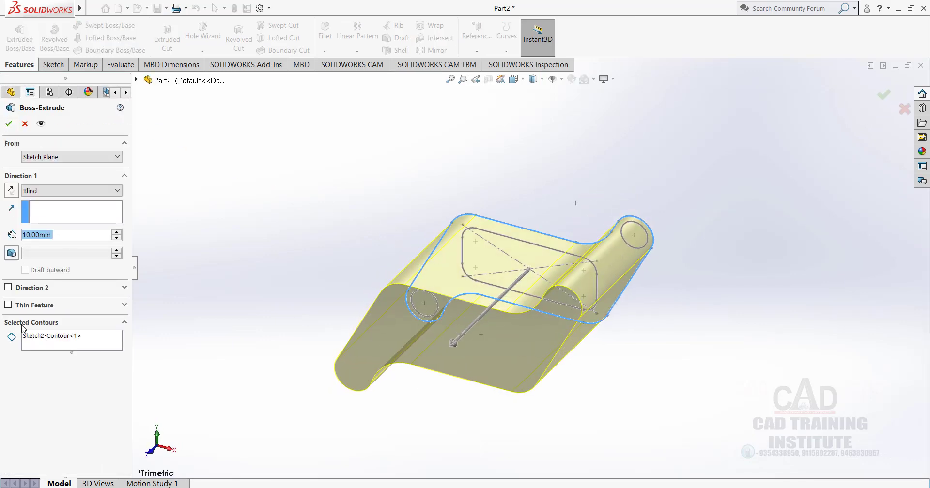
right_click(42, 340)
left_click(76, 343)
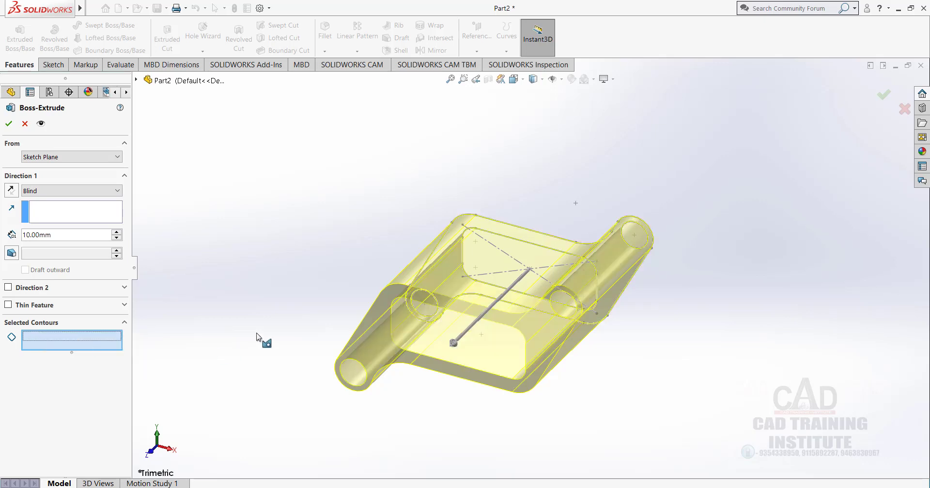
middle_click_drag(313, 361, 296, 340)
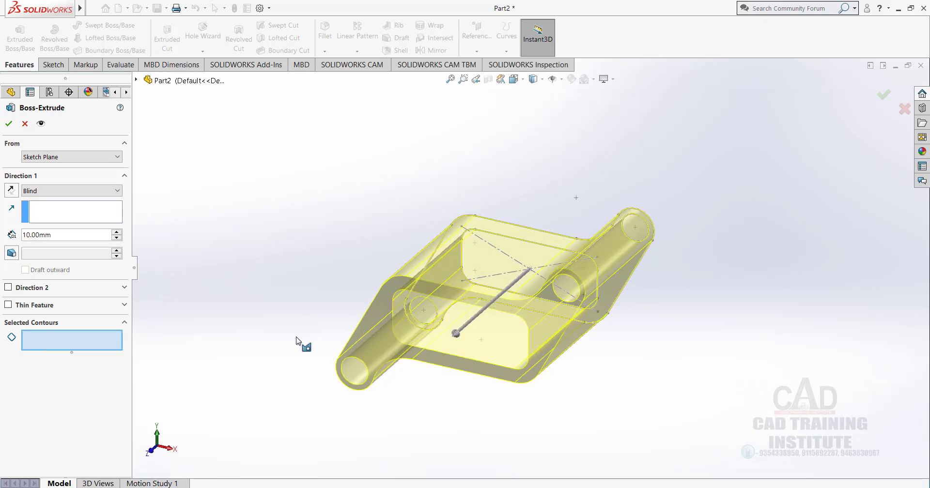
Step: Extrude the plate profile with the Mid Plane end condition and a depth of 5 mm
left_click(65, 192)
left_click(50, 250)
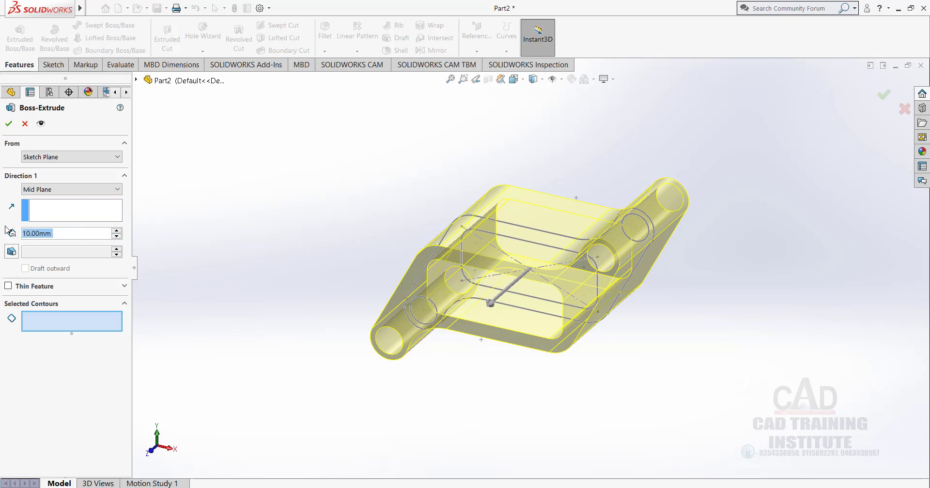
type("5")
key("Return")
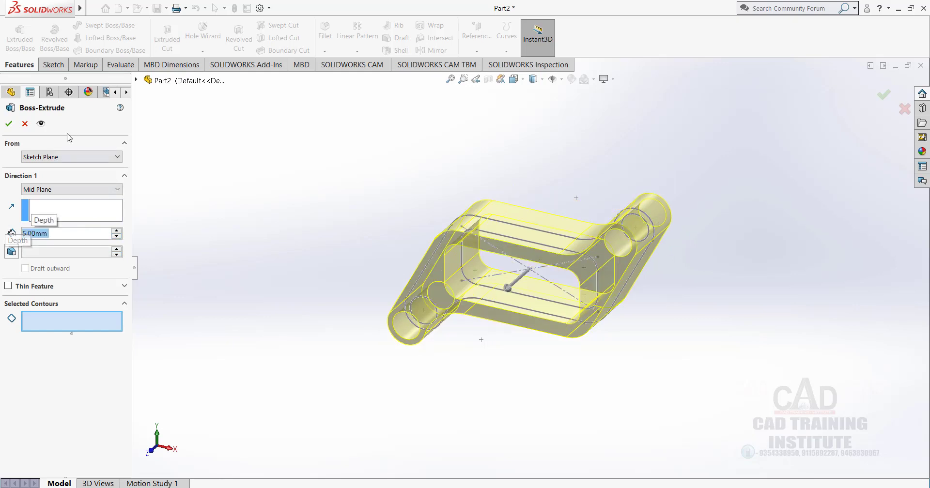
left_click(9, 124)
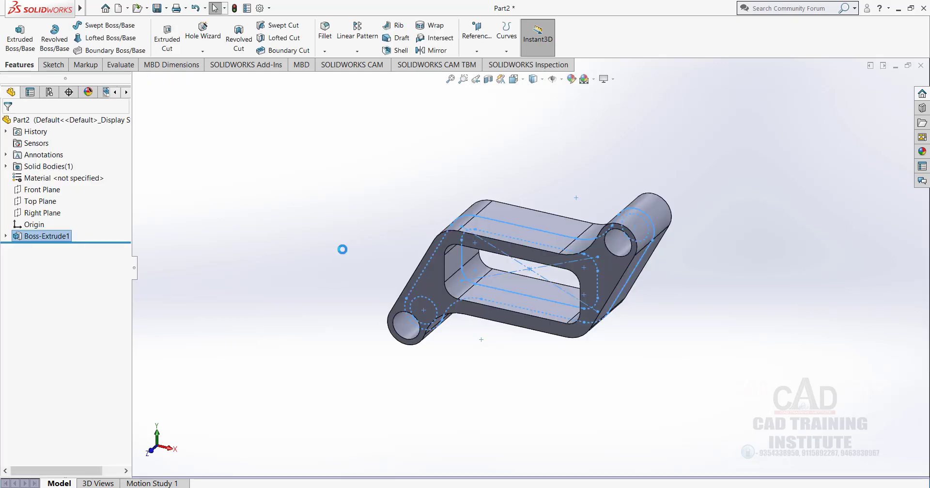
mouse_move(376, 244)
middle_mouse_down()
mouse_move(434, 175)
mouse_move(581, 197)
mouse_move(564, 310)
mouse_move(395, 321)
mouse_move(367, 232)
middle_mouse_up()
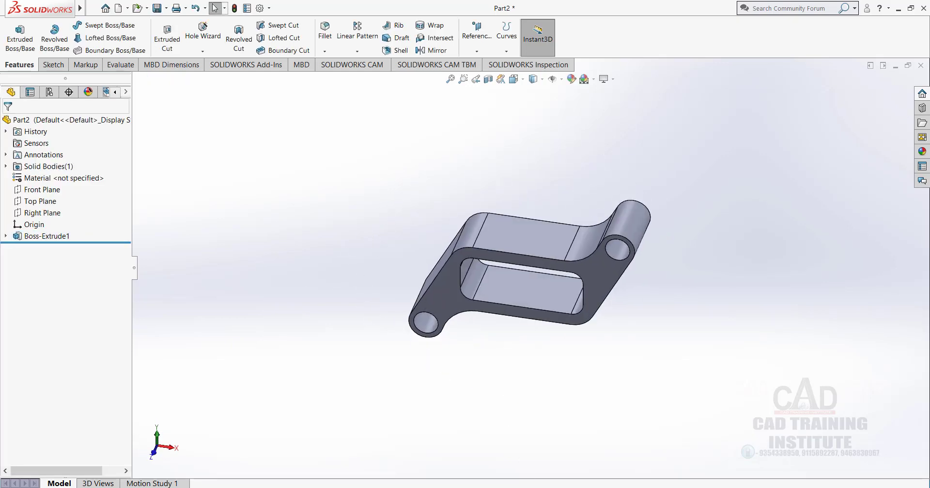